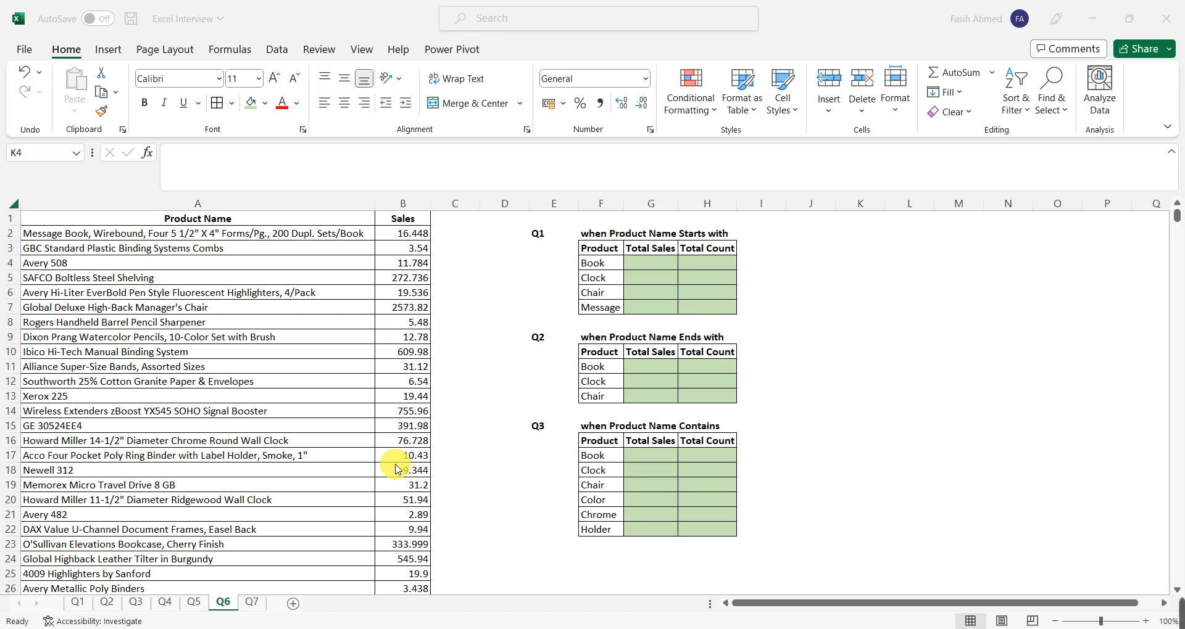
Examine the source data in the Product Name and Sales columns of sheet Q6.
{"action": "left_click", "coordinate": [232, 208]}
{"action": "left_click", "coordinate": [232, 207]}
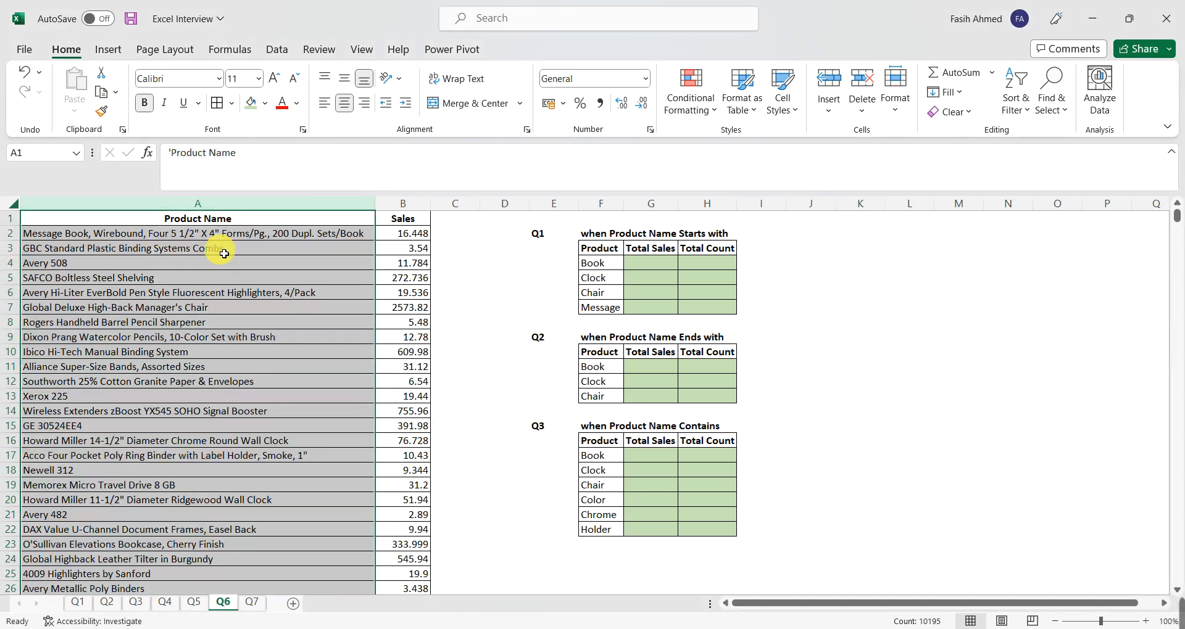
{"action": "left_click", "coordinate": [189, 324]}
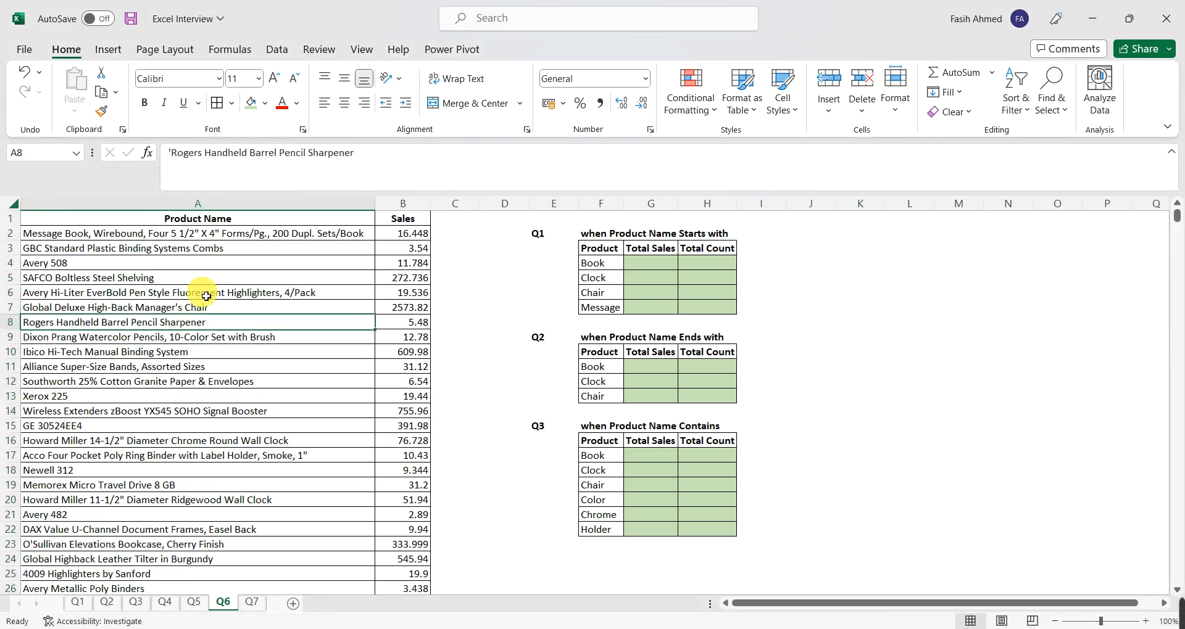
{"action": "left_click", "coordinate": [408, 222]}
{"action": "left_click", "coordinate": [407, 238]}
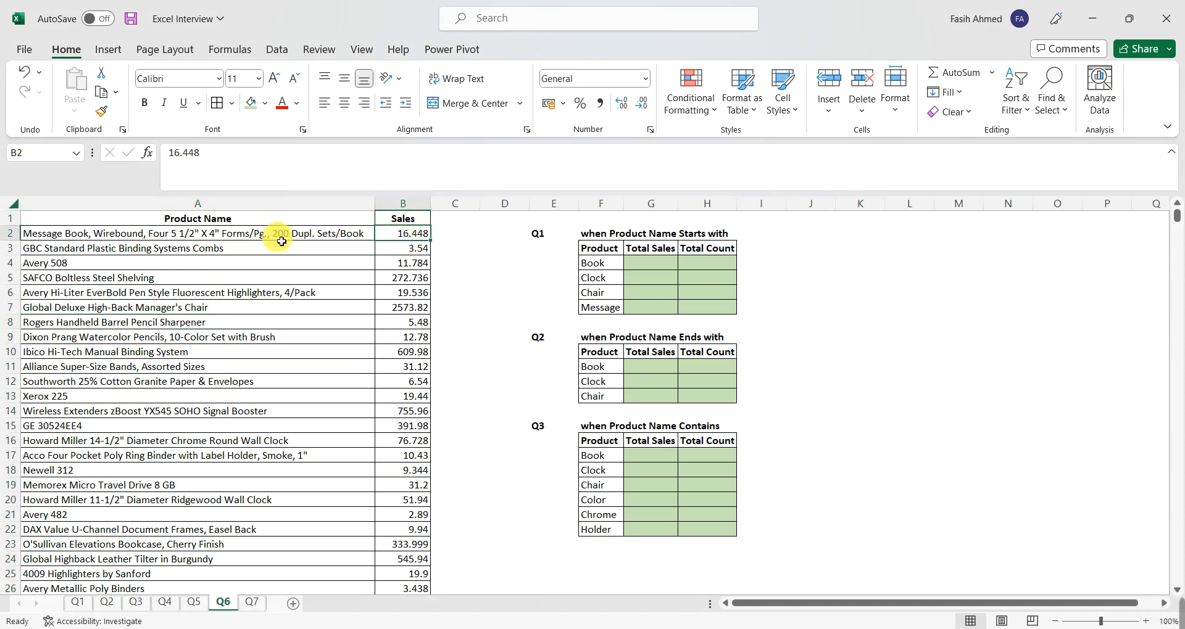
{"action": "left_click", "coordinate": [192, 242]}
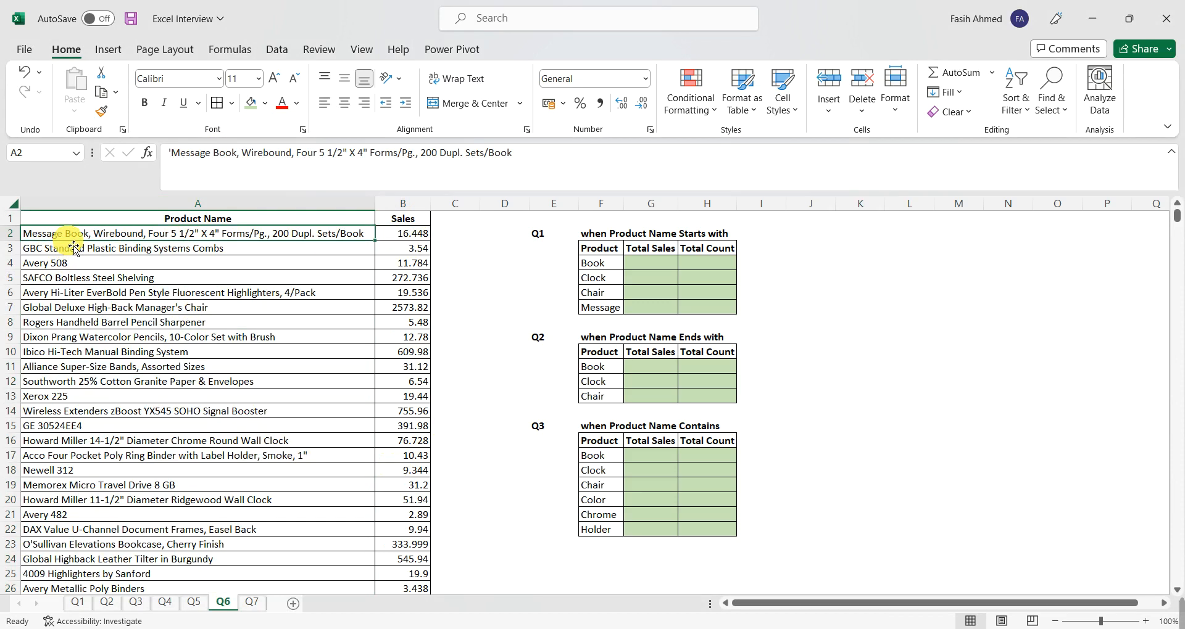
{"action": "left_click", "coordinate": [79, 308]}
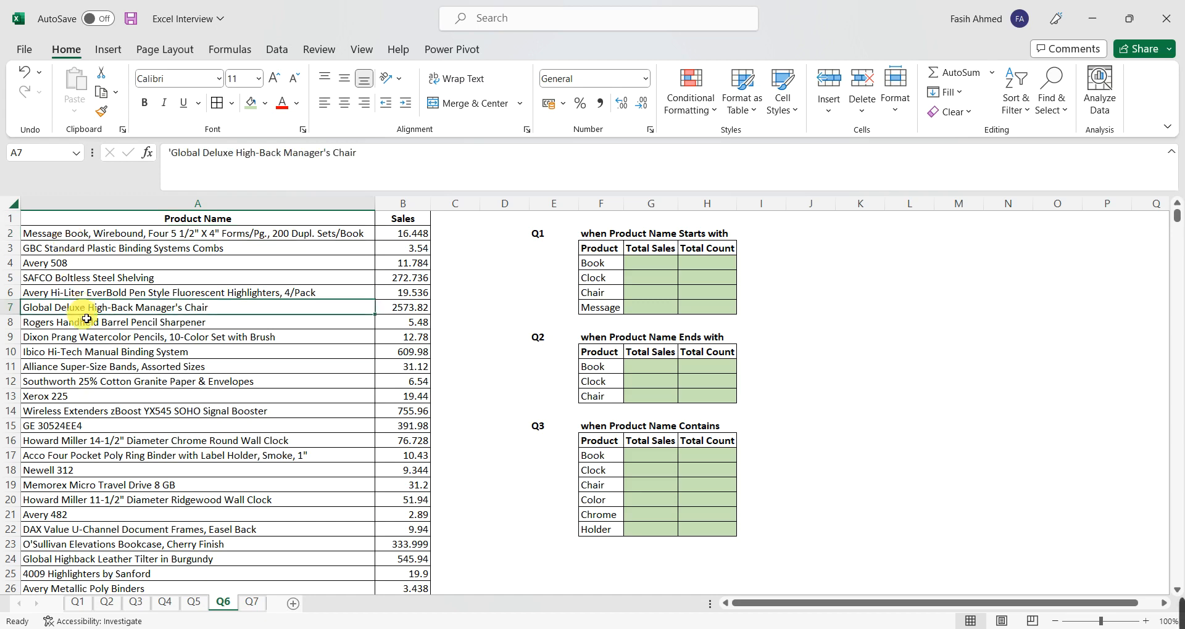
{"action": "left_click", "coordinate": [125, 403]}
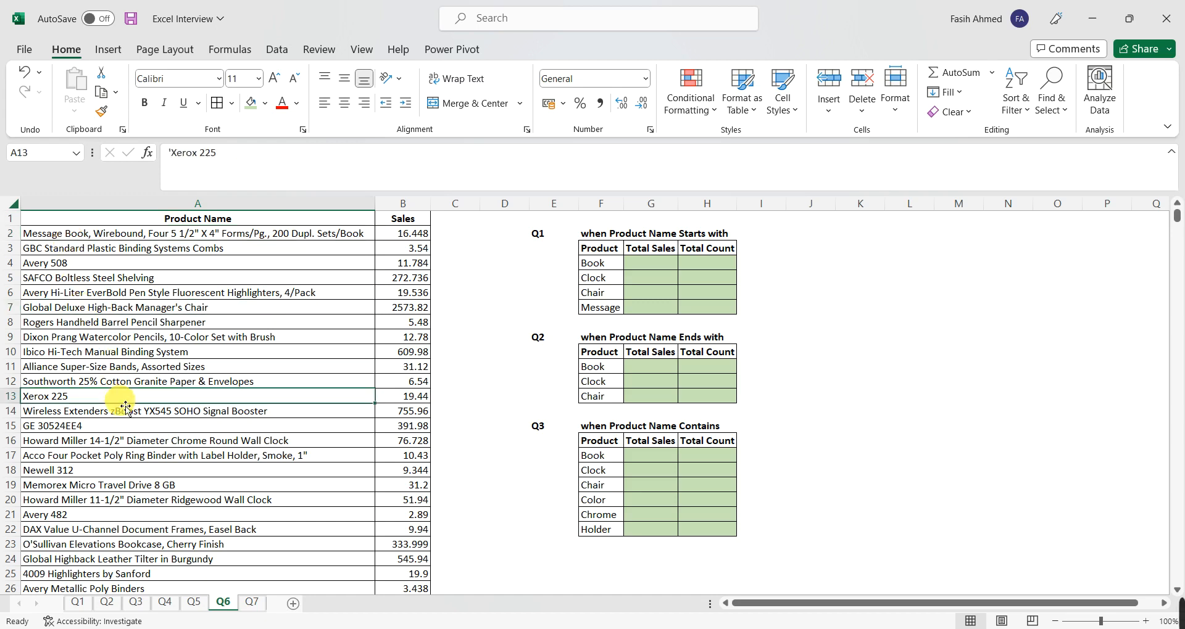
{"action": "left_click", "coordinate": [401, 221]}
{"action": "left_click", "coordinate": [410, 240]}
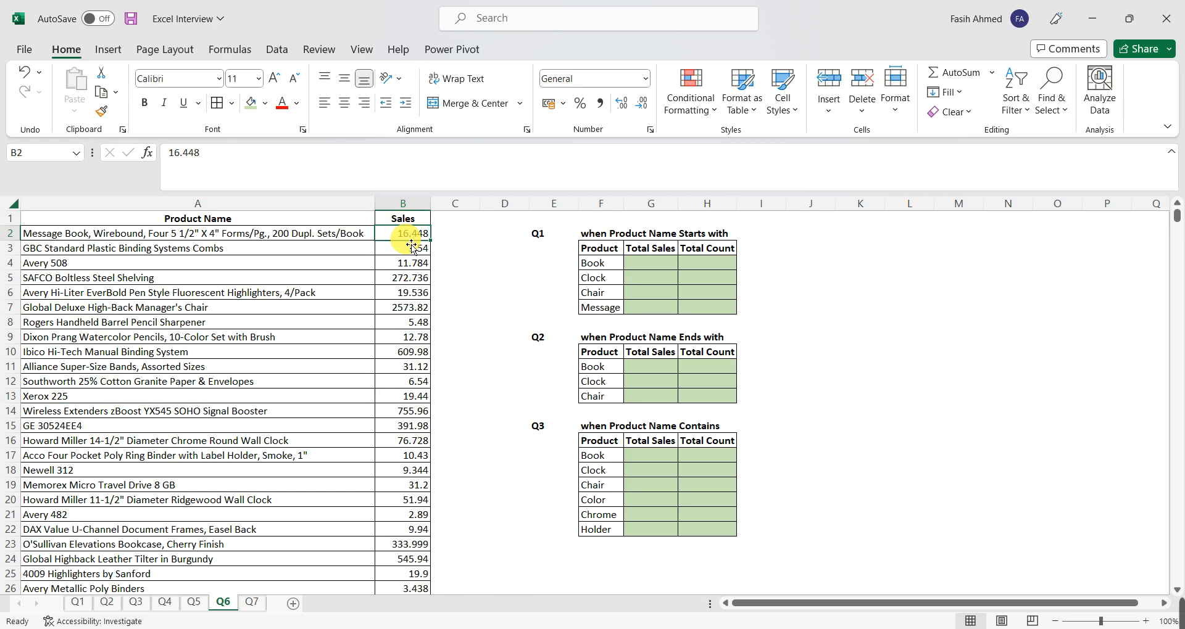
Review the Q1 "when Product Name Starts with" table, including its product keywords and the empty Total Sales and Total Count cells.
{"action": "left_click", "coordinate": [609, 278]}
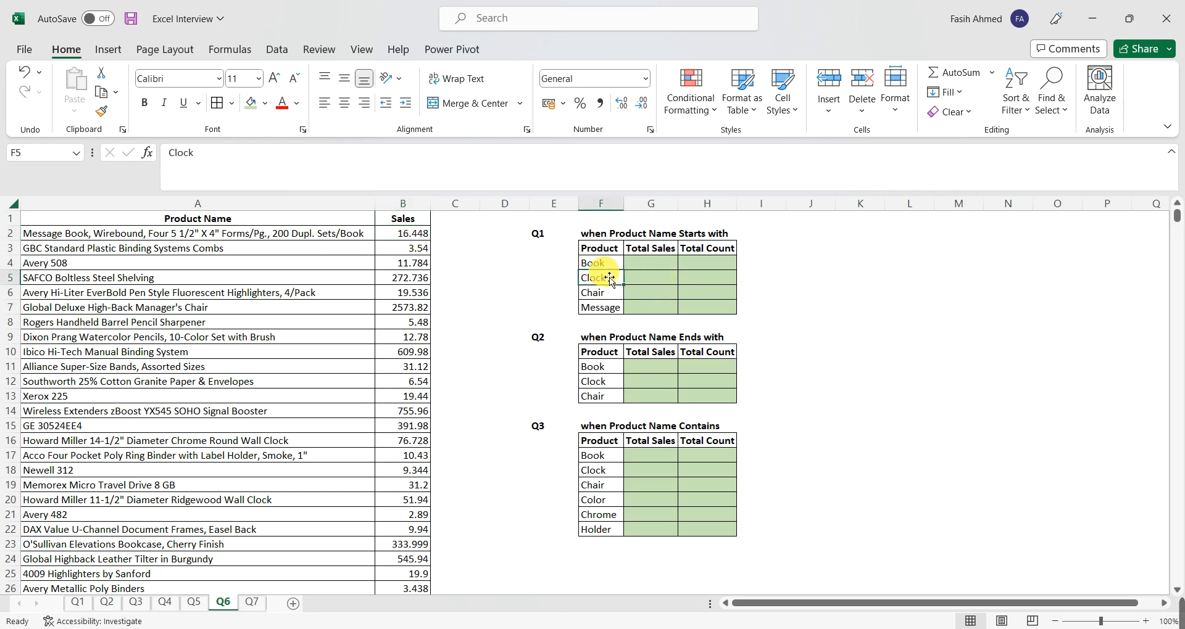
{"action": "left_click", "coordinate": [539, 234]}
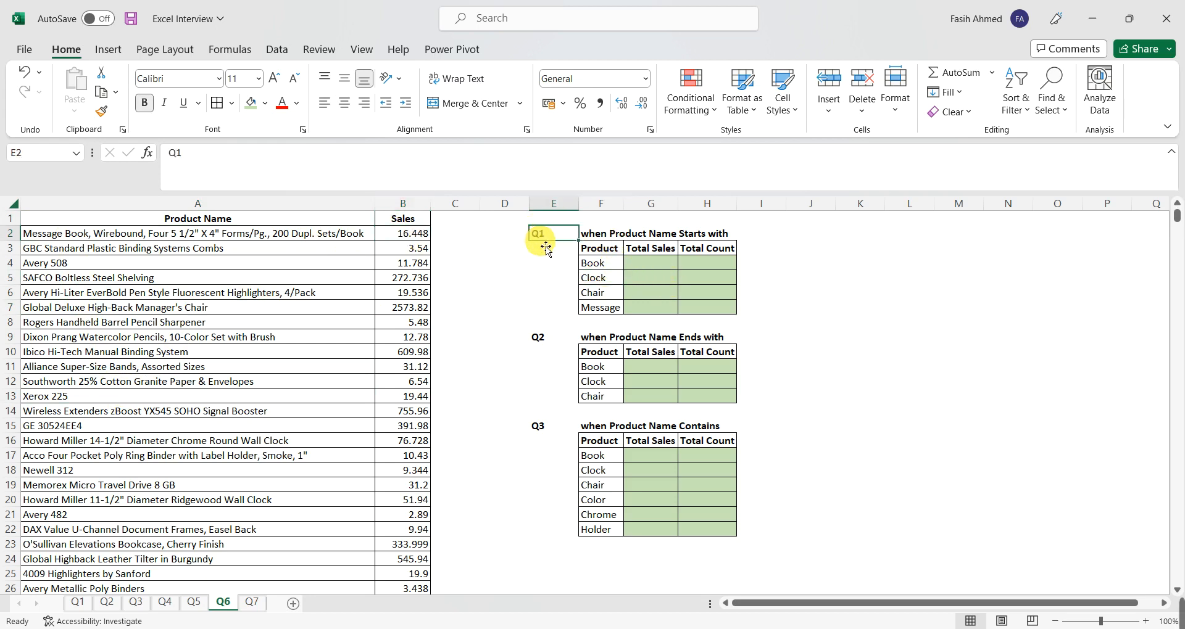
{"action": "left_click", "coordinate": [597, 234]}
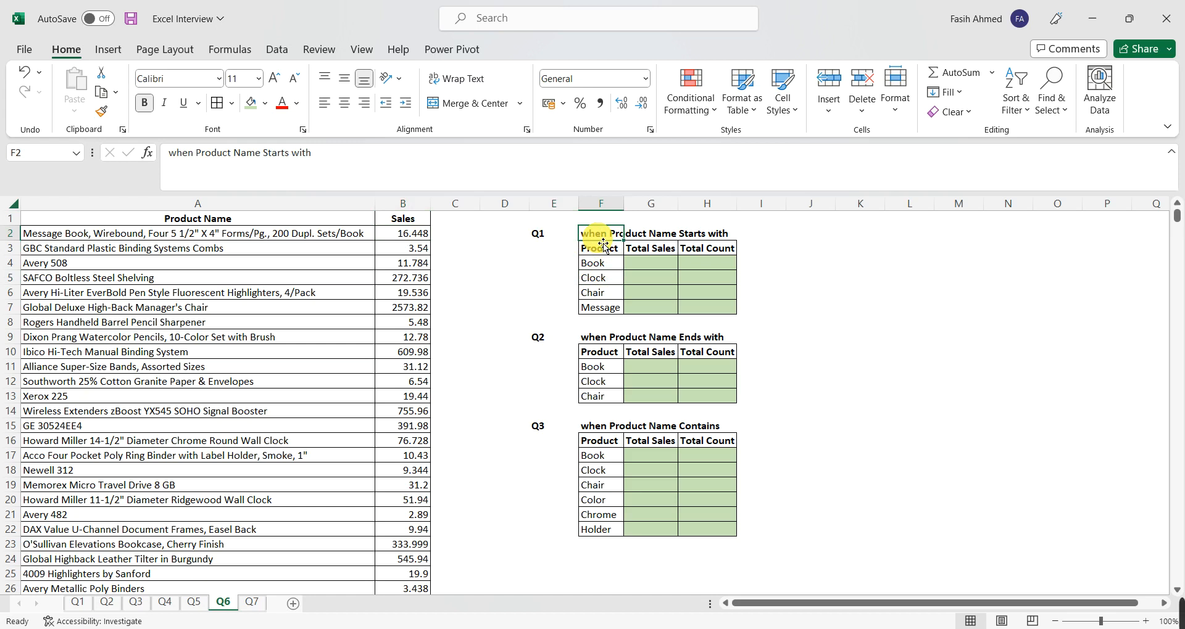
{"action": "left_click", "coordinate": [610, 277]}
{"action": "left_click", "coordinate": [651, 255]}
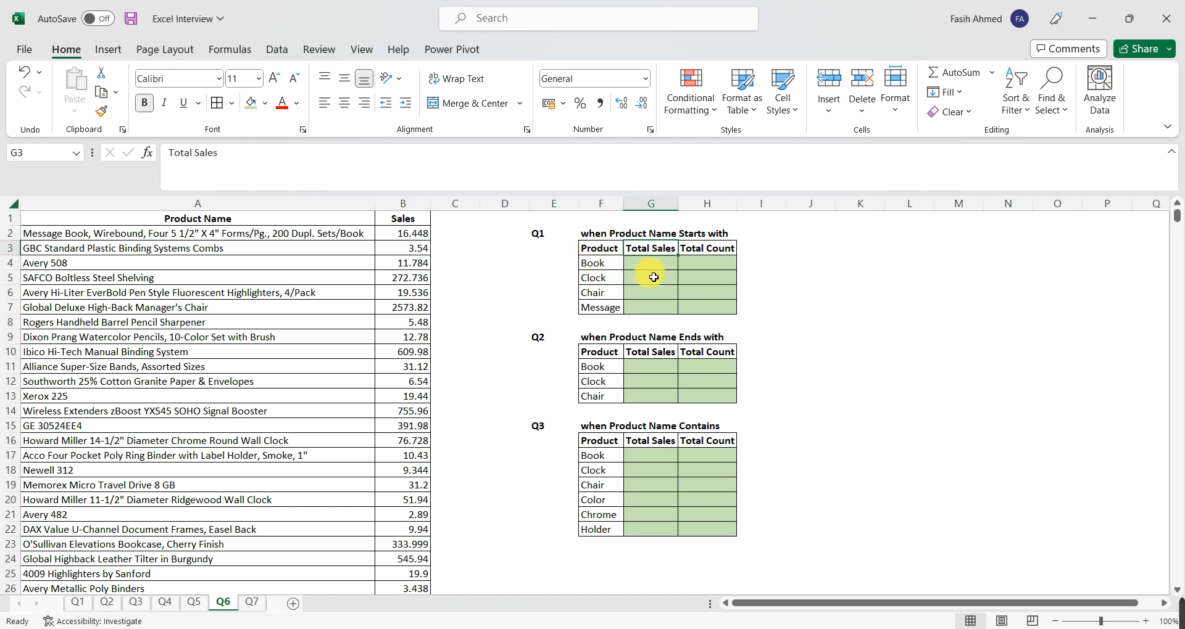
{"action": "left_click", "coordinate": [650, 279]}
{"action": "left_click", "coordinate": [704, 250]}
{"action": "left_click", "coordinate": [670, 265]}
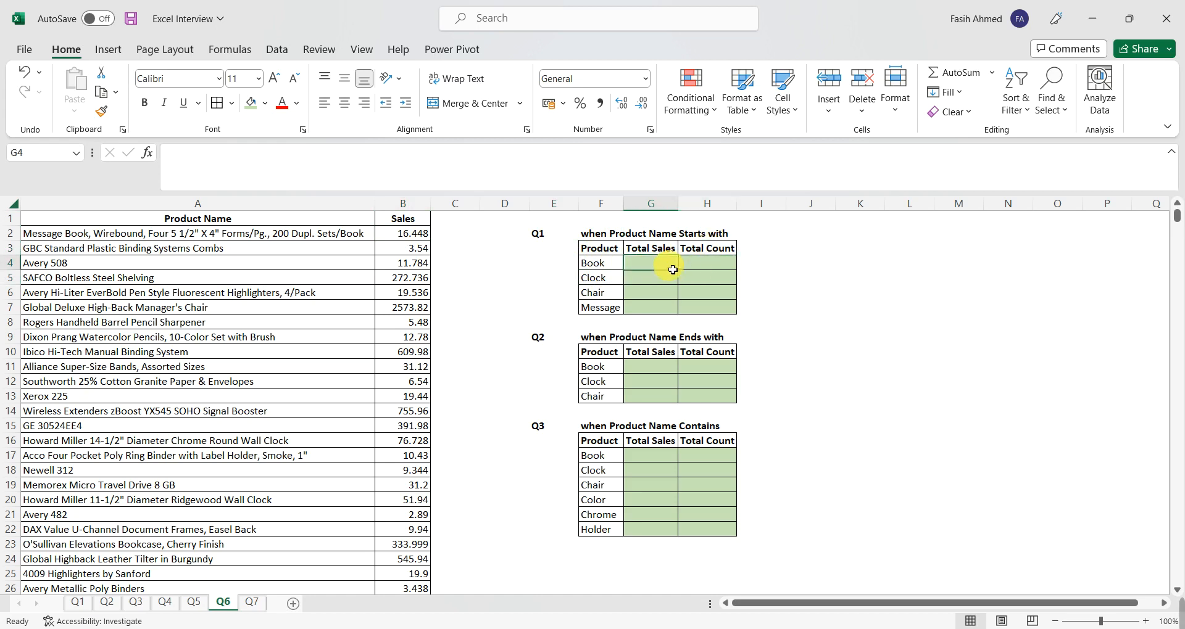
{"action": "left_click", "coordinate": [734, 264]}
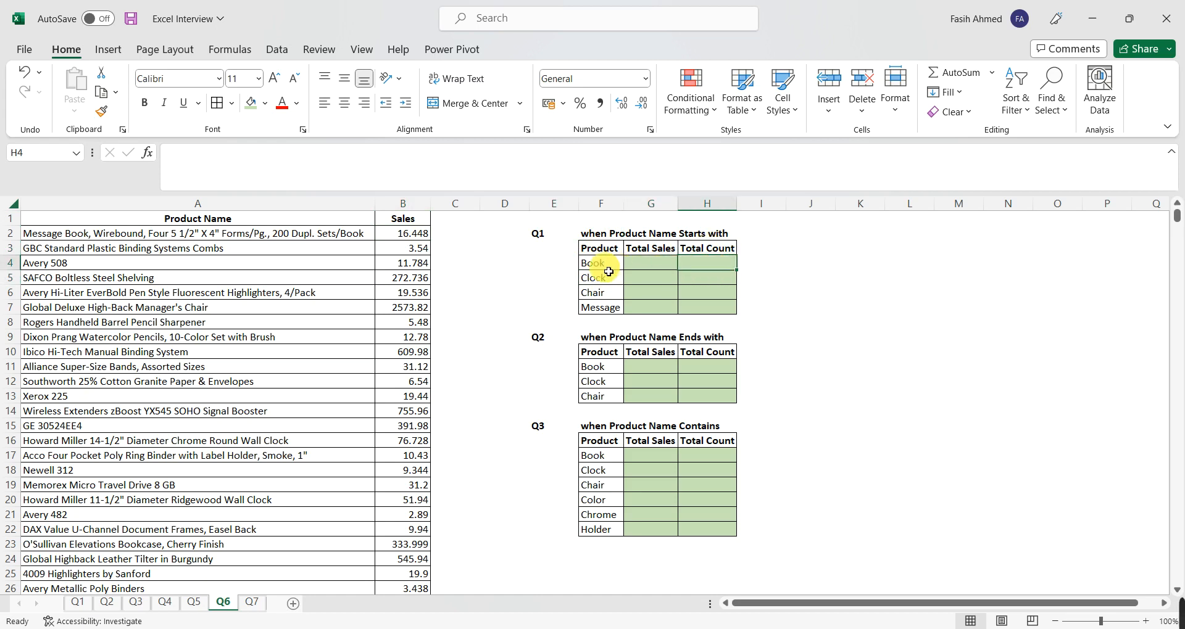
{"action": "left_click", "coordinate": [654, 269]}
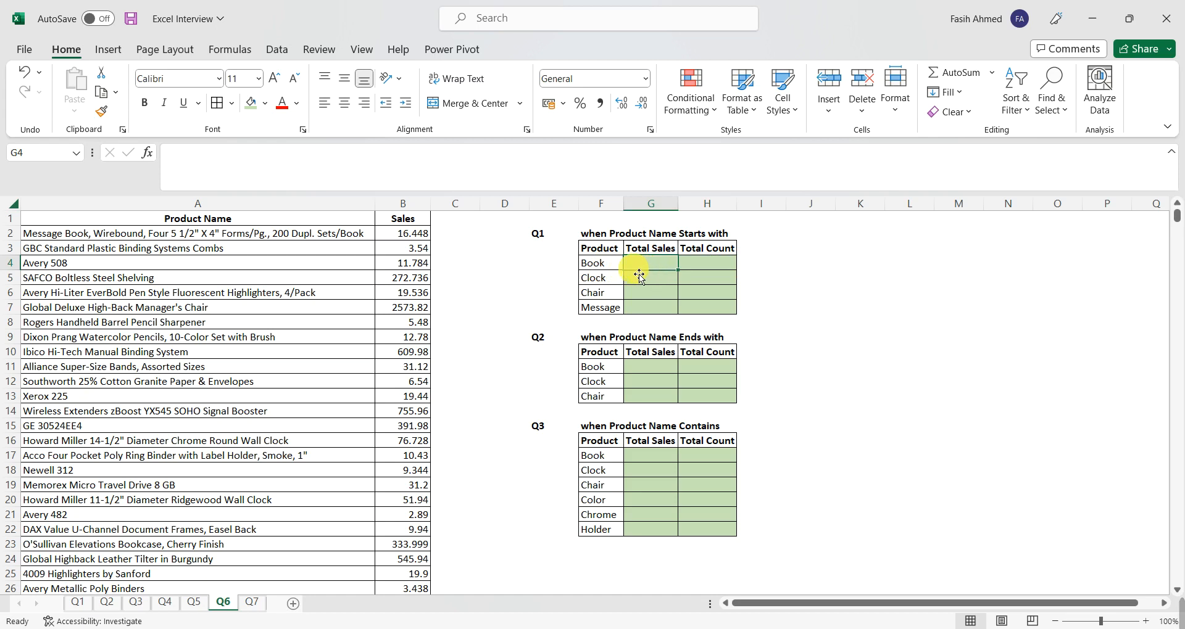
Compare the Q1 keywords Book, Clock, Chair and Message with the beginnings of the product names and their sales values.
{"action": "left_click", "coordinate": [600, 266]}
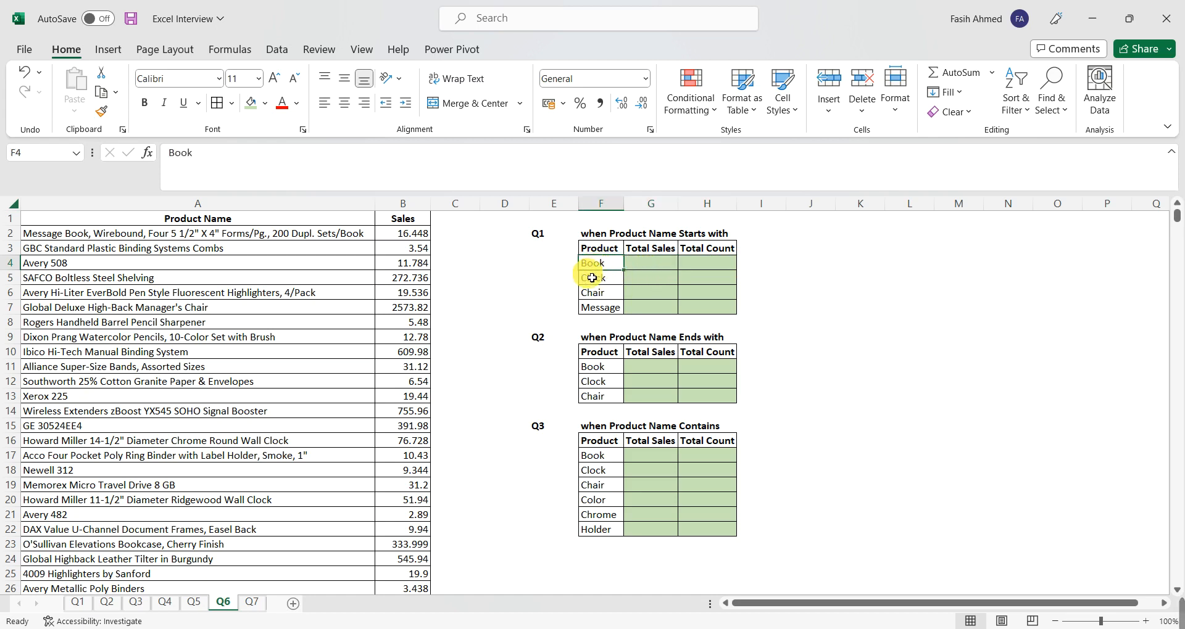
{"action": "left_click", "coordinate": [40, 234]}
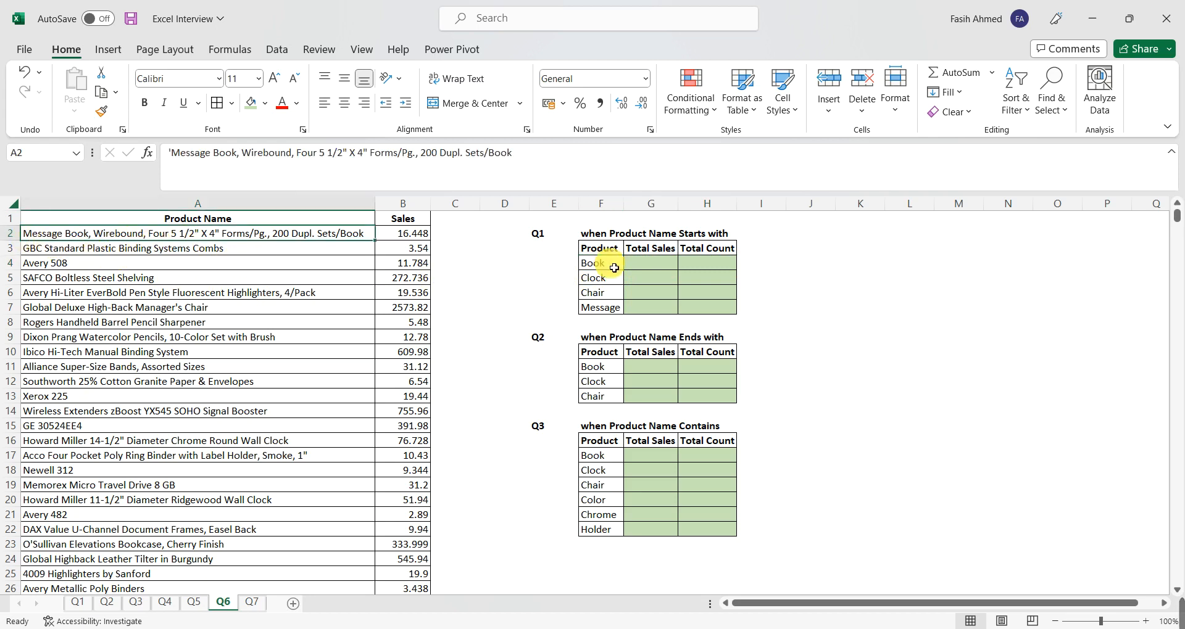
{"action": "left_click", "coordinate": [658, 273]}
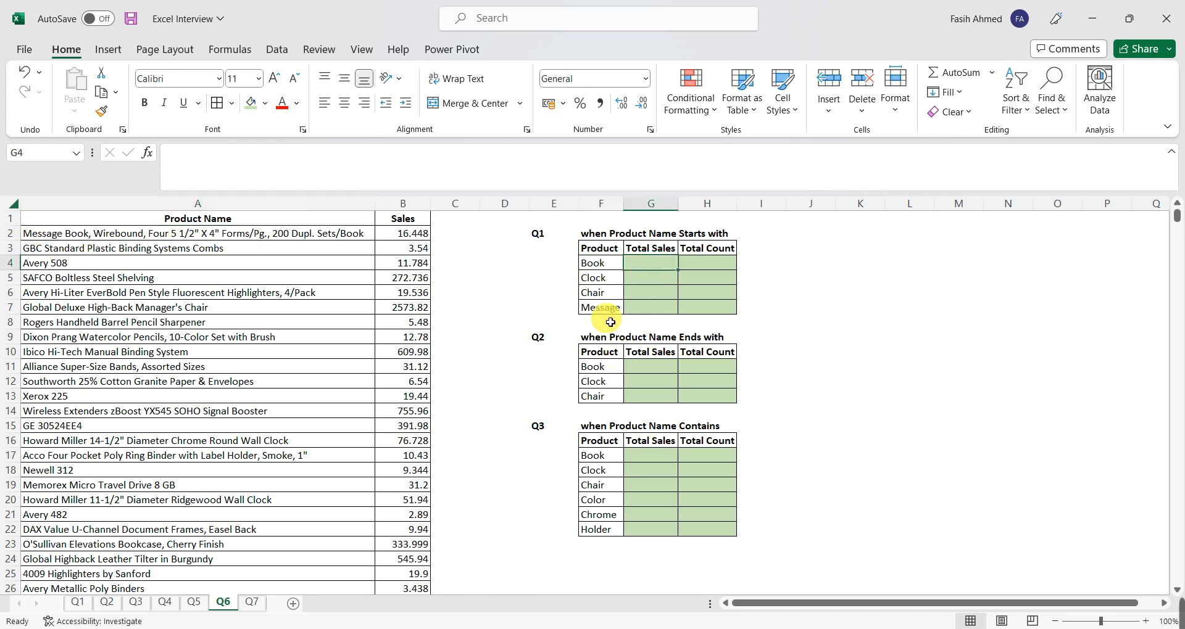
{"action": "left_click", "coordinate": [586, 284]}
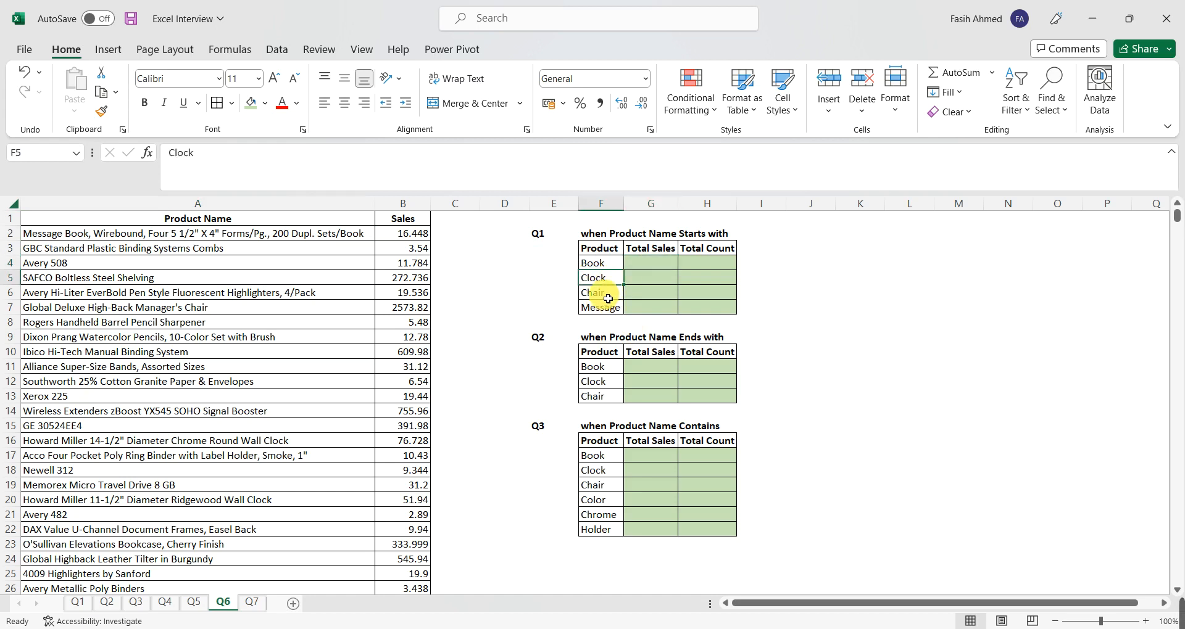
{"action": "left_click", "coordinate": [605, 295]}
{"action": "left_click", "coordinate": [613, 314]}
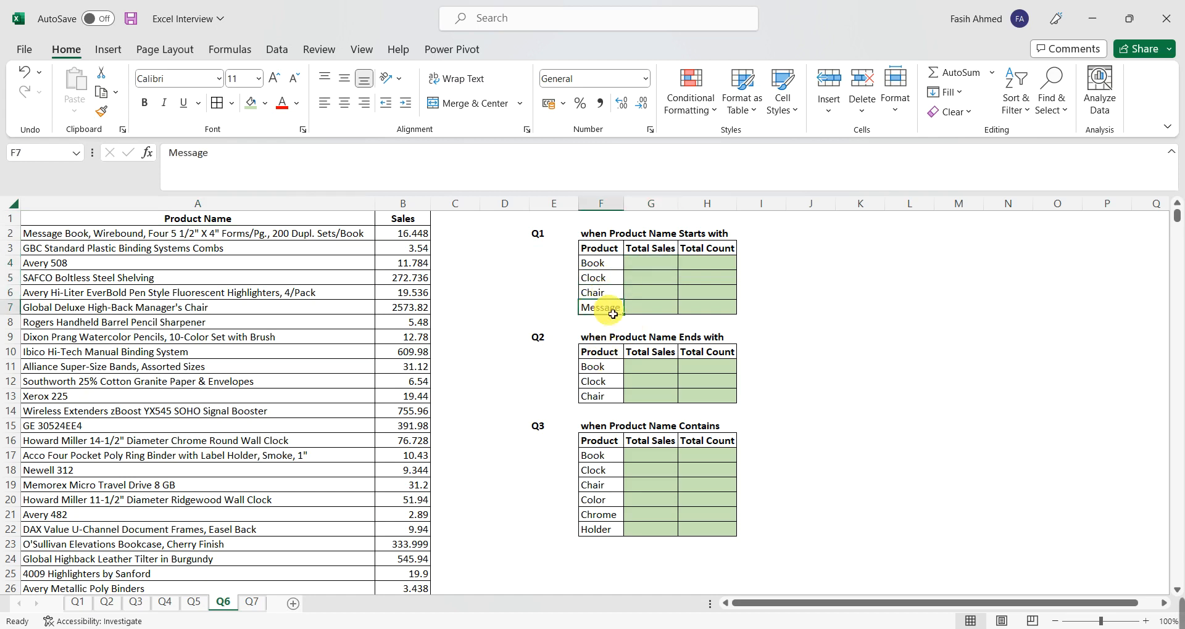
{"action": "left_click", "coordinate": [45, 233]}
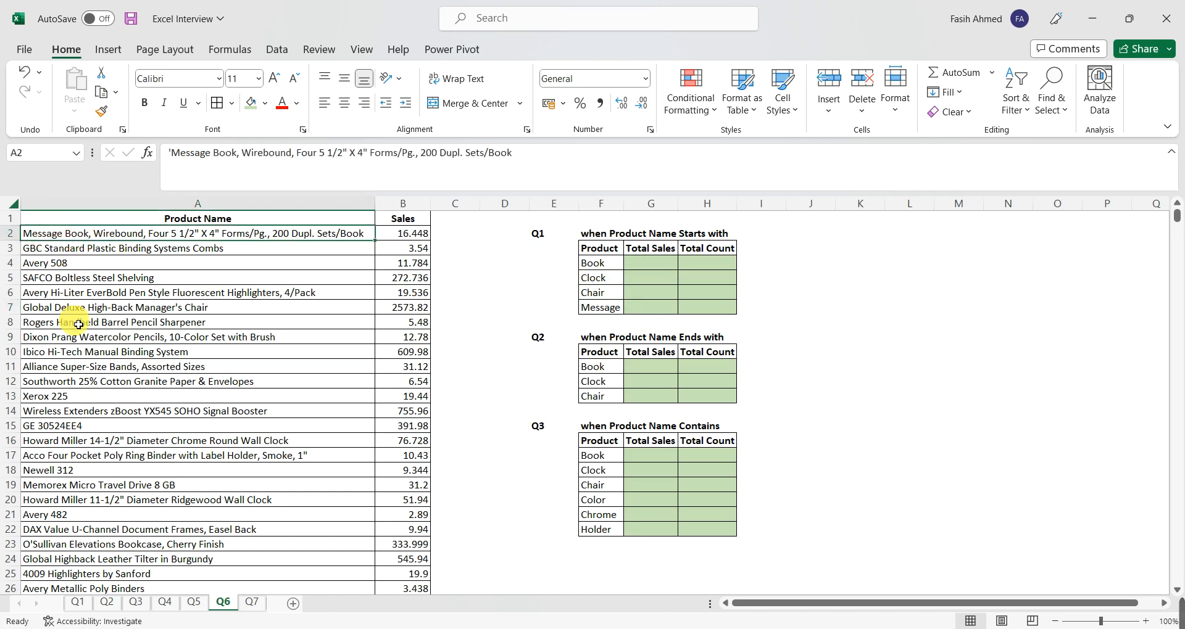
{"action": "left_click", "coordinate": [404, 236]}
{"action": "left_click", "coordinate": [659, 309]}
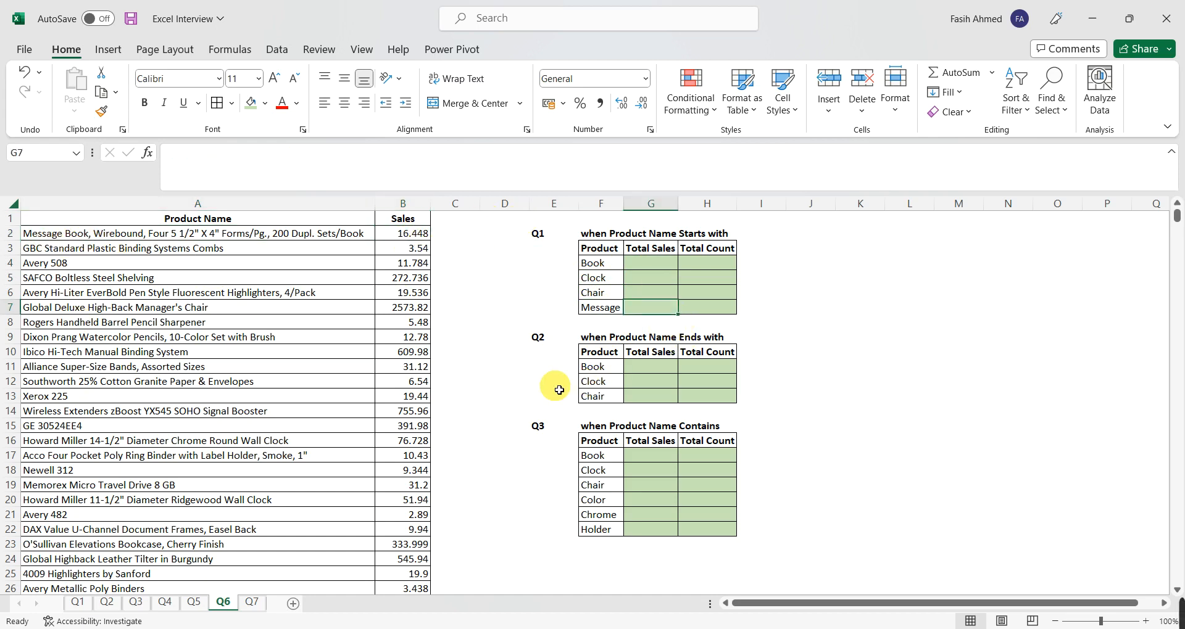
{"action": "left_click", "coordinate": [48, 233]}
{"action": "left_click", "coordinate": [54, 278]}
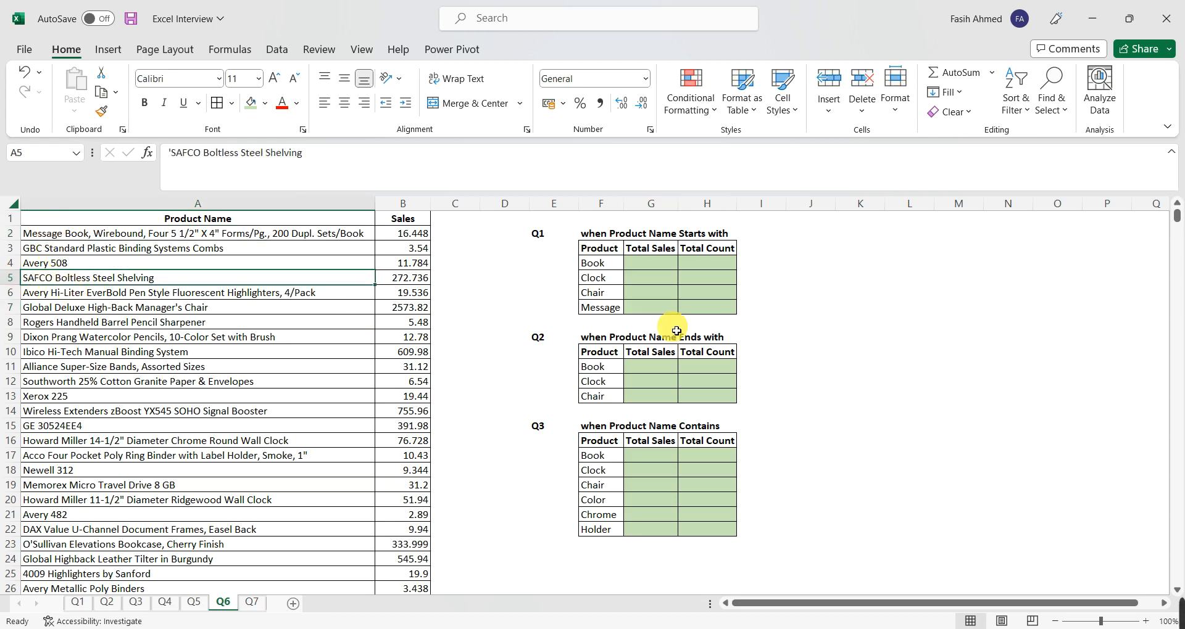
{"action": "left_click", "coordinate": [398, 281]}
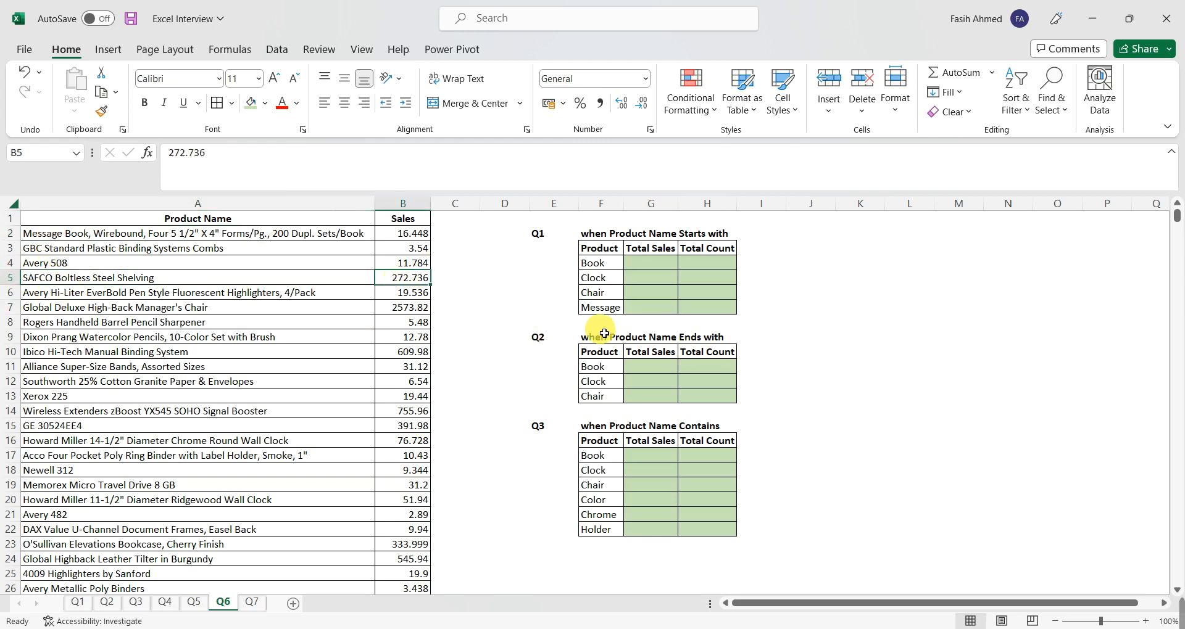
{"action": "left_click", "coordinate": [653, 311]}
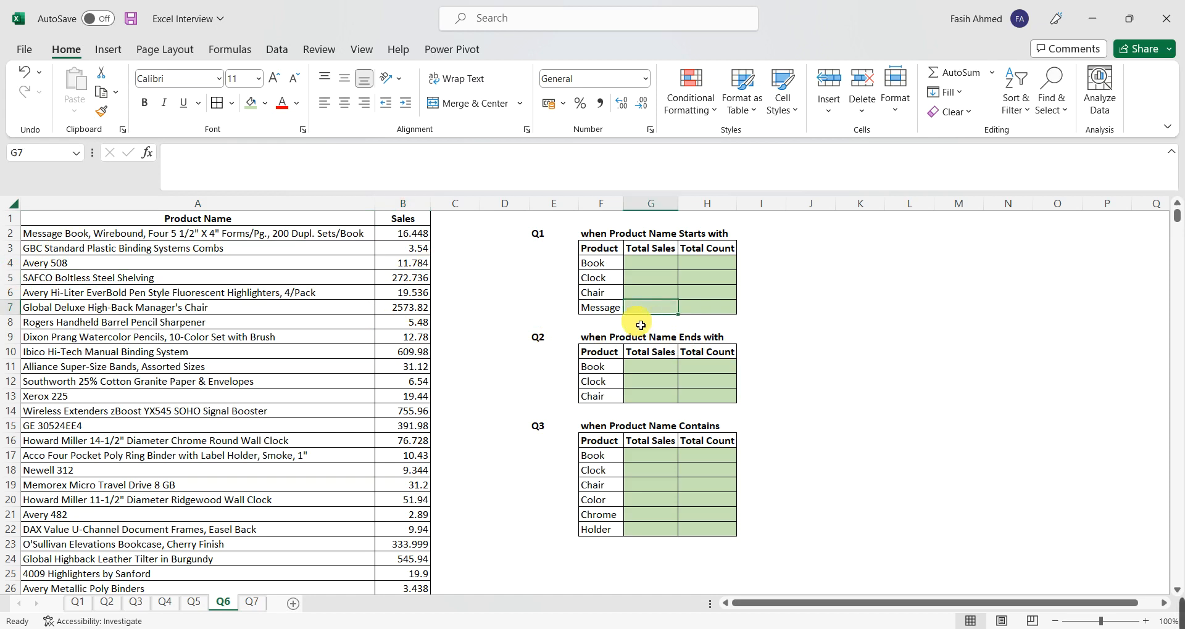
{"action": "left_click", "coordinate": [712, 264]}
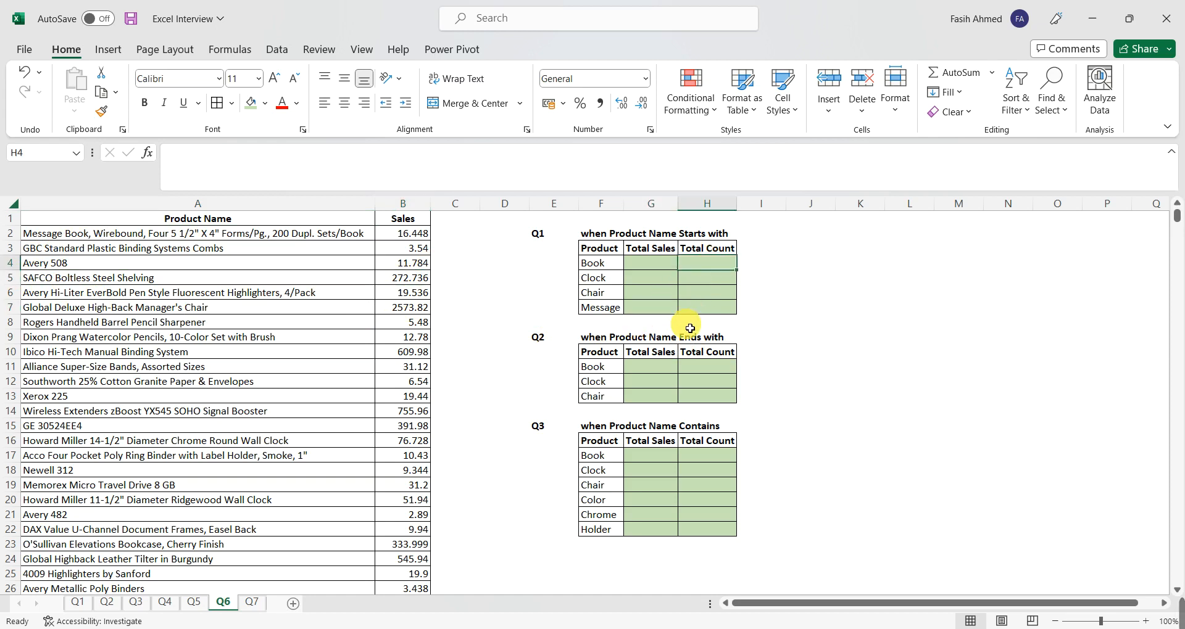
Examine the Q2 "Ends with" and Q3 "Contains" tables, comparing their Book keyword with the listed product names.
{"action": "left_click", "coordinate": [591, 337]}
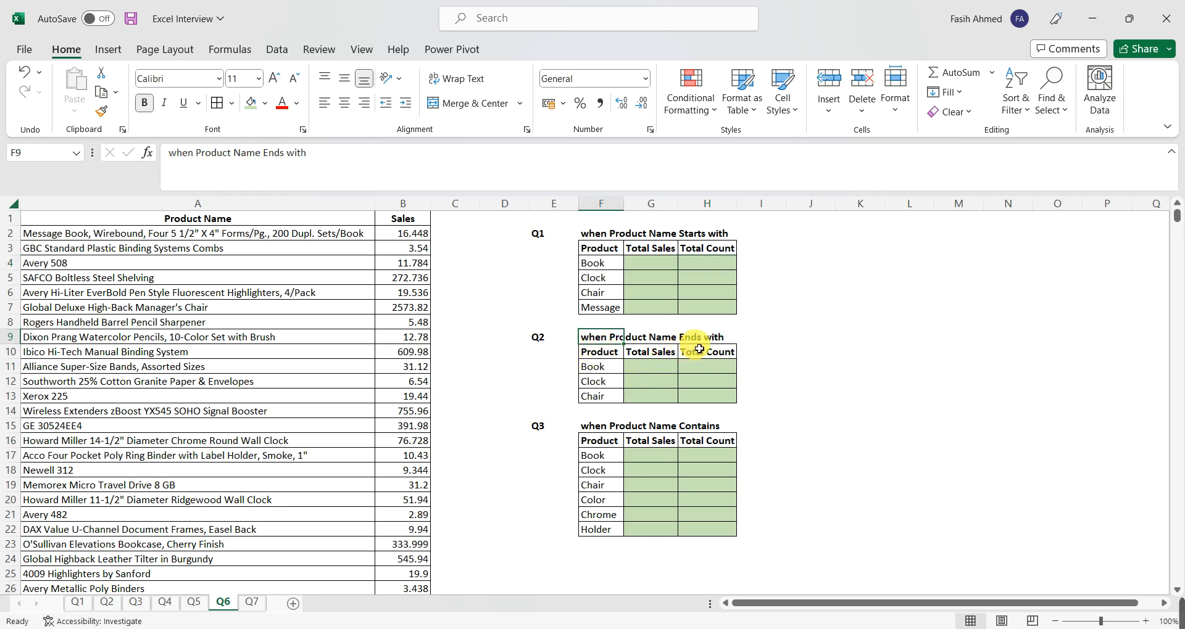
{"action": "left_click", "coordinate": [605, 370]}
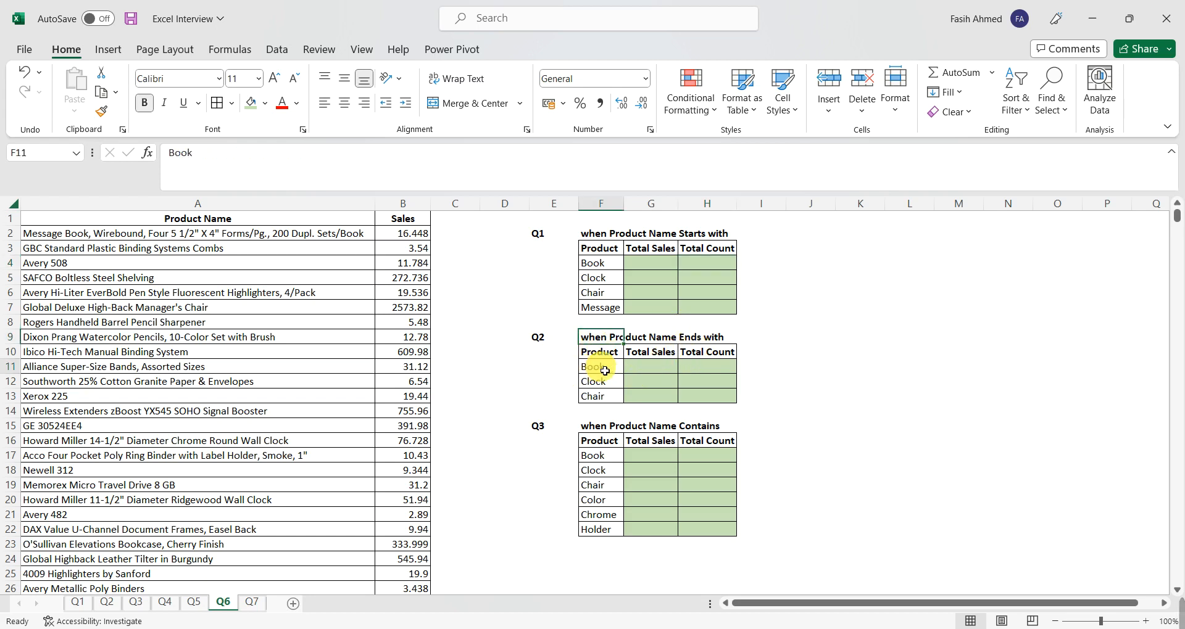
{"action": "left_click", "coordinate": [350, 236]}
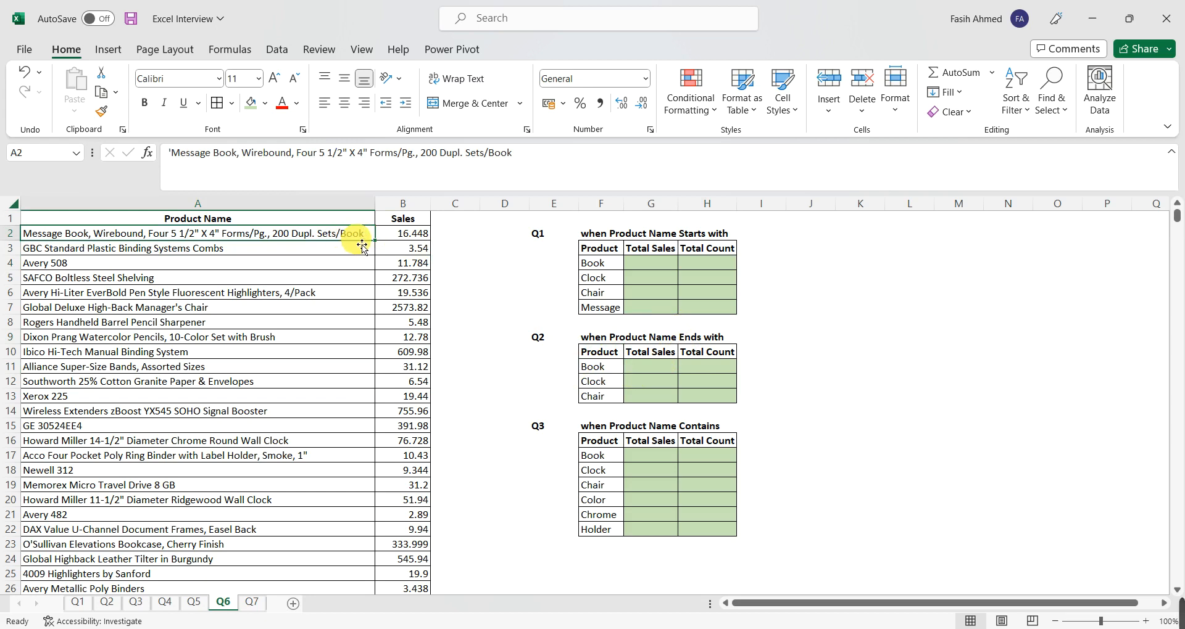
{"action": "key", "text": "F1"}
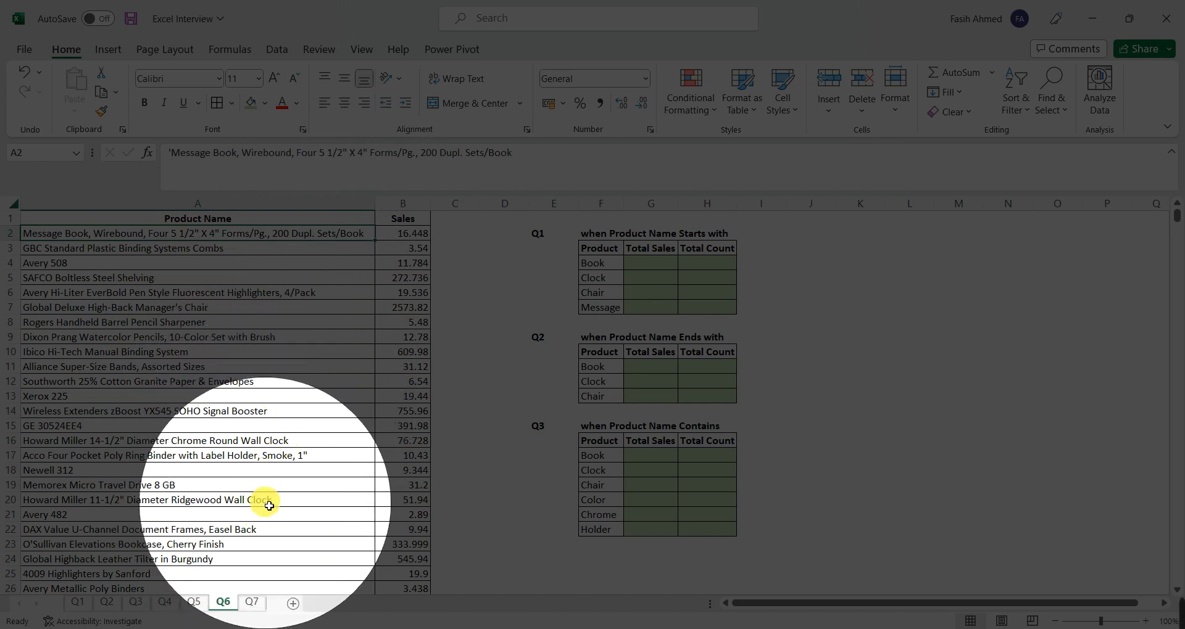
{"action": "key", "text": "F1"}
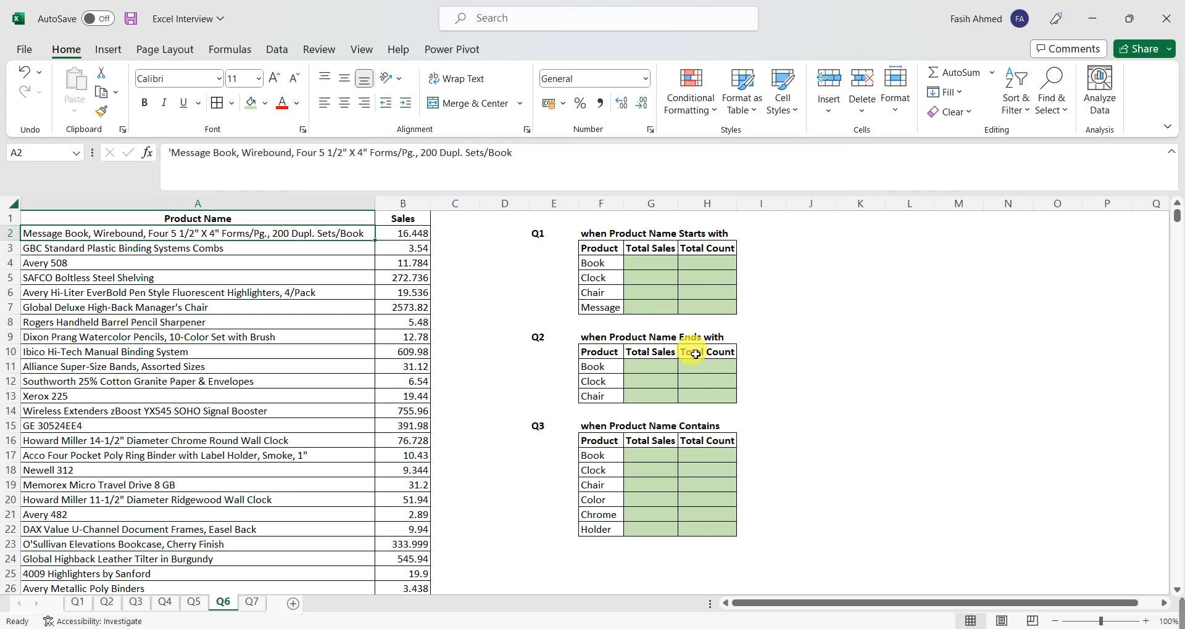
{"action": "left_click", "coordinate": [589, 426]}
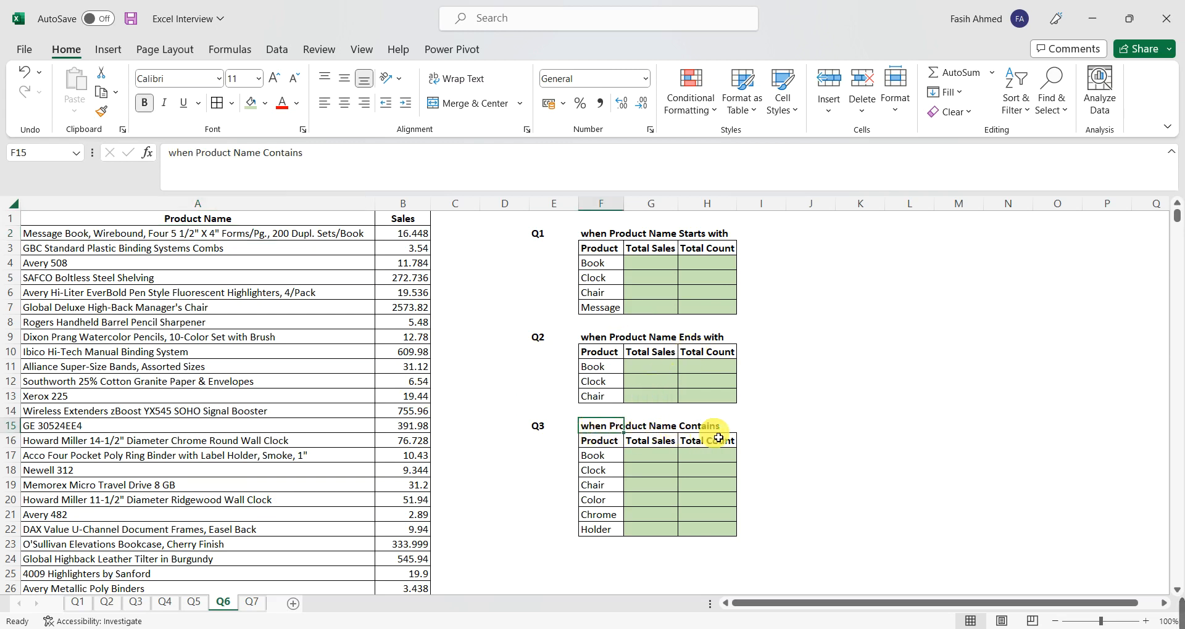
{"action": "left_click", "coordinate": [596, 456]}
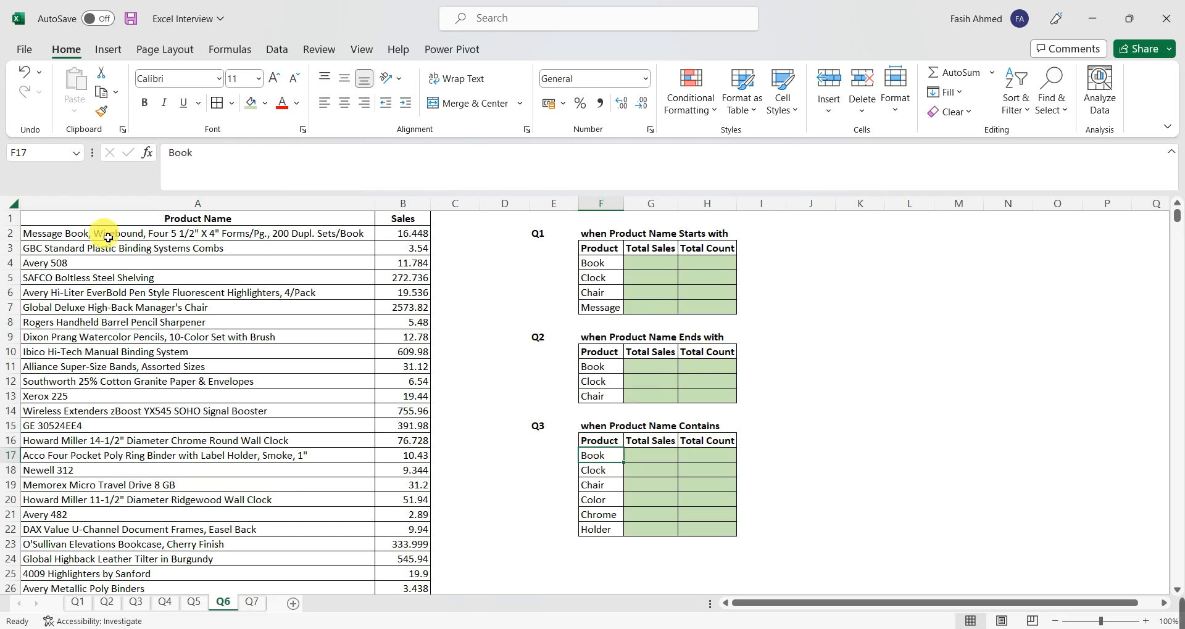
{"action": "left_click", "coordinate": [47, 240]}
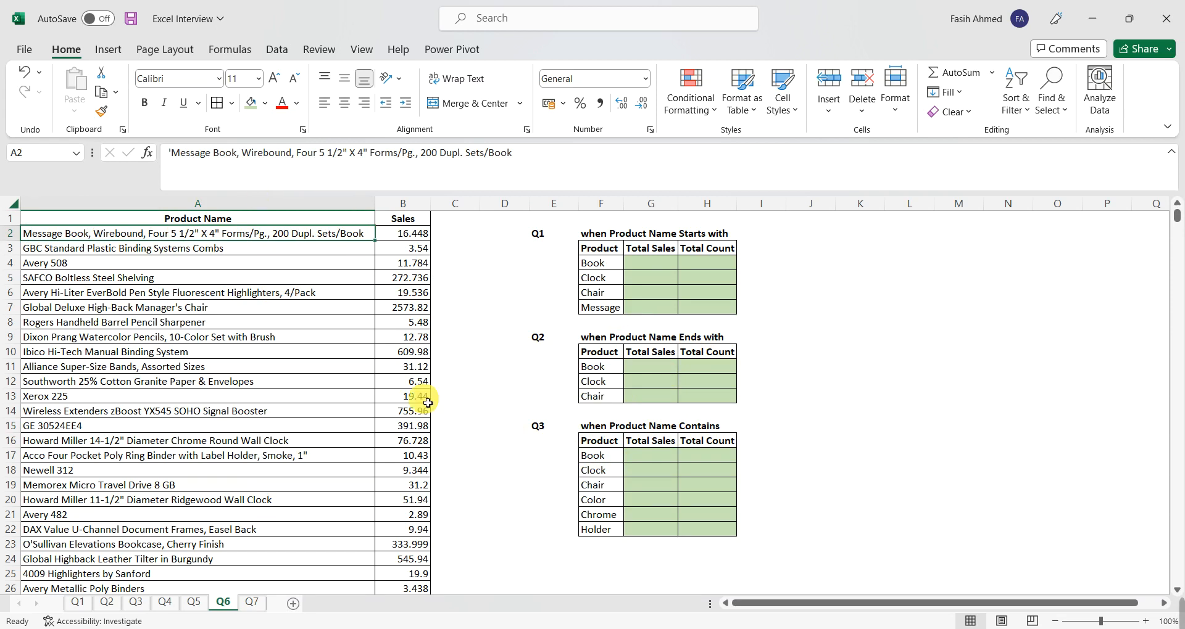
{"action": "left_click", "coordinate": [278, 321]}
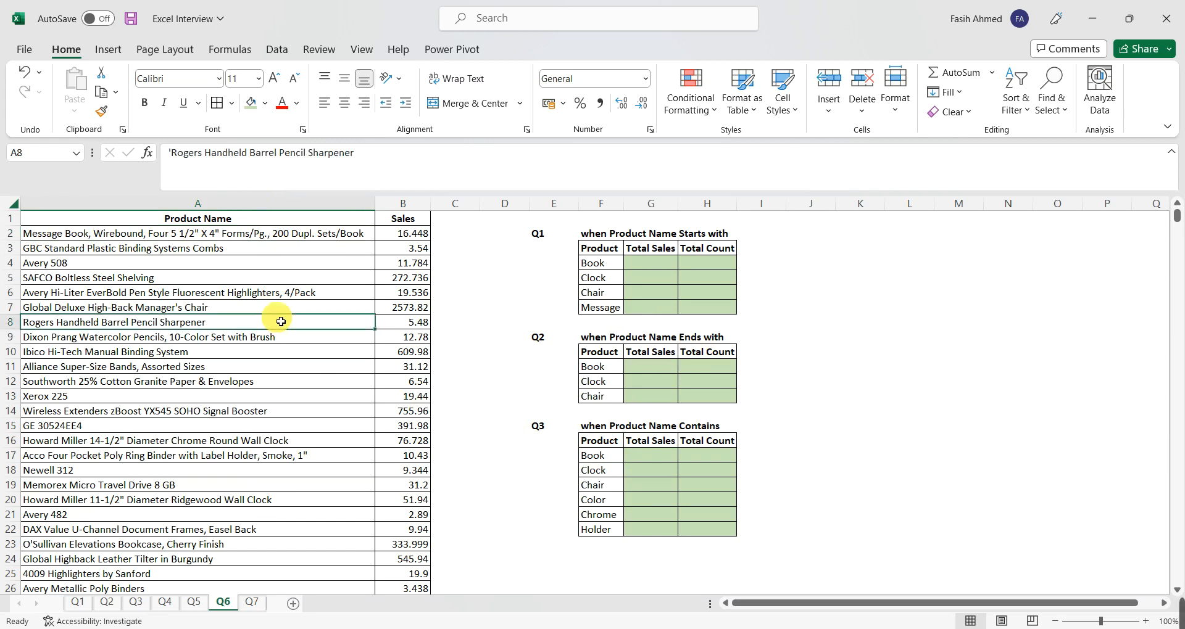
{"action": "left_click", "coordinate": [603, 458]}
{"action": "left_click", "coordinate": [665, 459]}
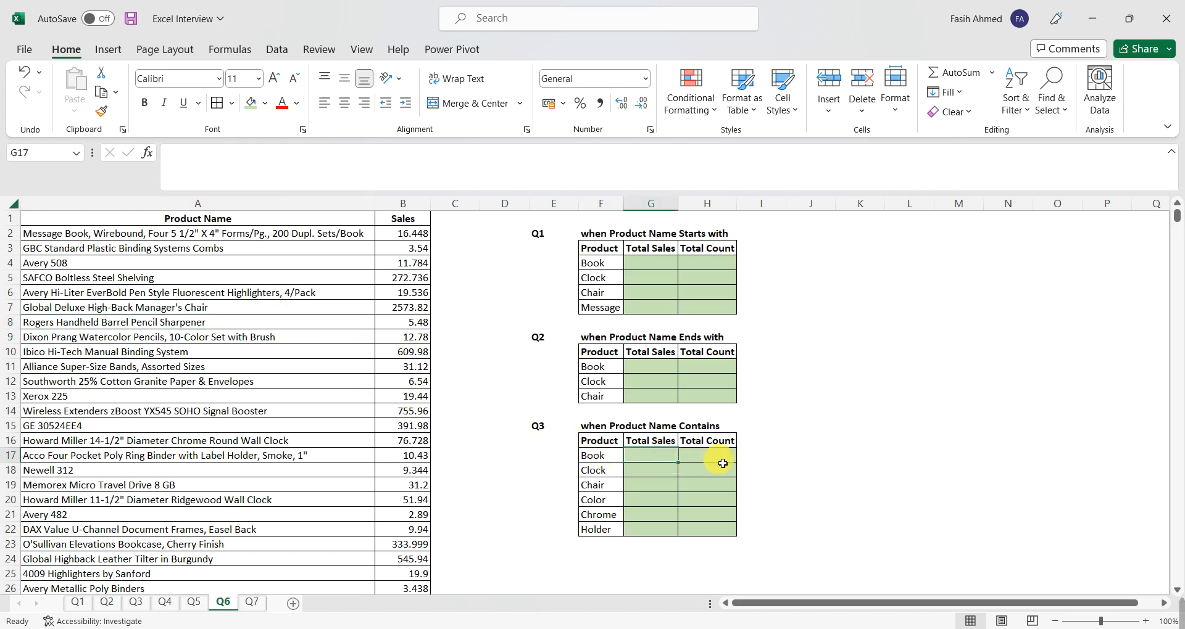
Review the keywords Book through Holder in the Q3 "Contains" table and the empty Total Sales cell for Book in Q1.
{"action": "left_click", "coordinate": [594, 484]}
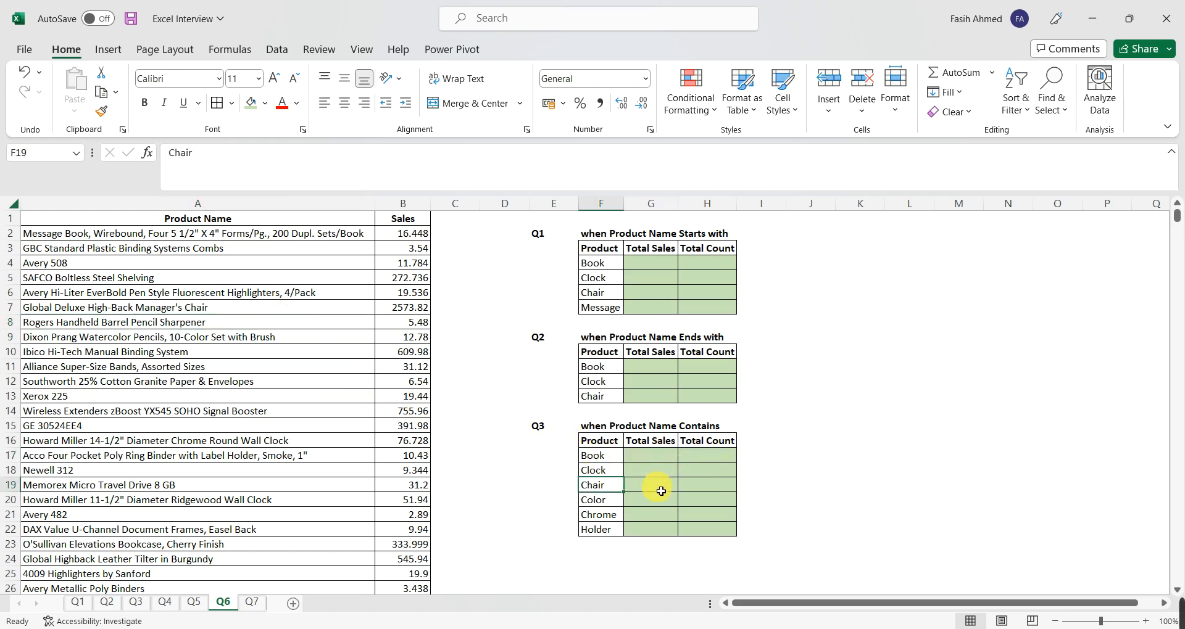
{"action": "left_click", "coordinate": [657, 485]}
{"action": "left_click", "coordinate": [612, 516]}
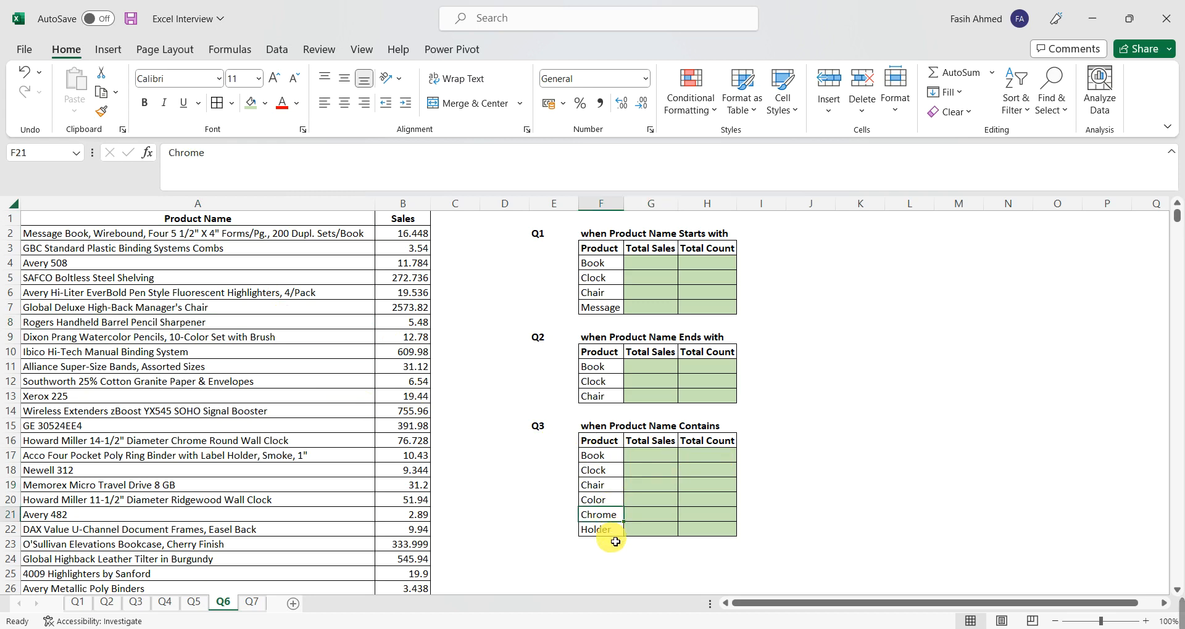
{"action": "left_click", "coordinate": [613, 531]}
{"action": "left_click_drag", "start_coordinate": [607, 465], "coordinate": [608, 529]}
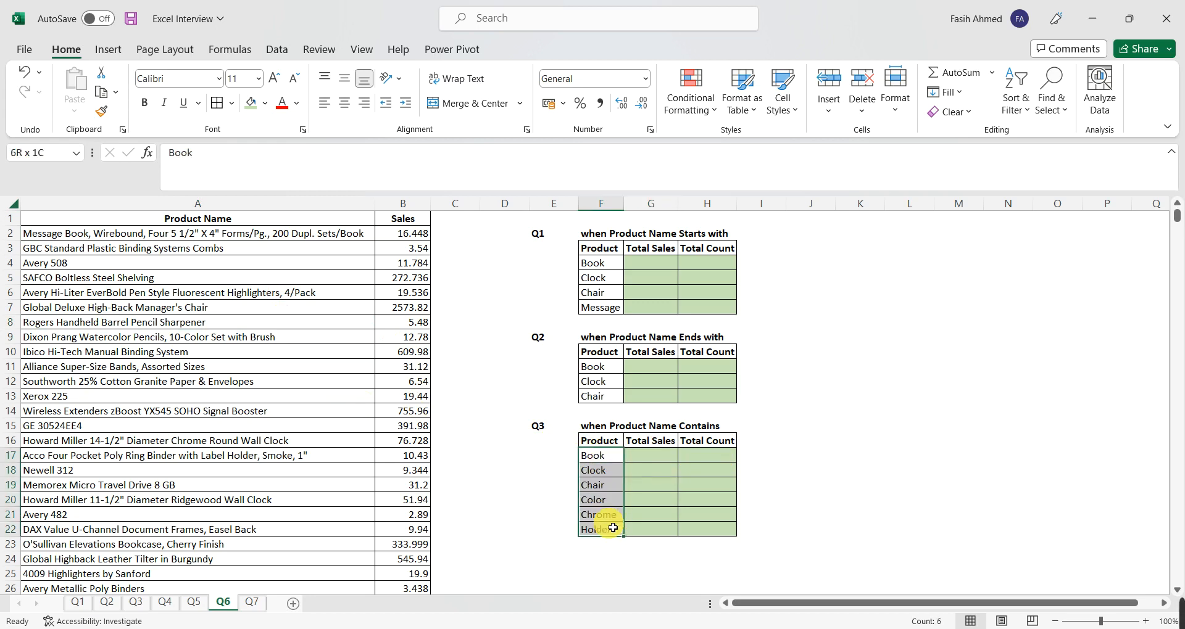
{"action": "left_click", "coordinate": [543, 234]}
{"action": "left_click", "coordinate": [631, 267]}
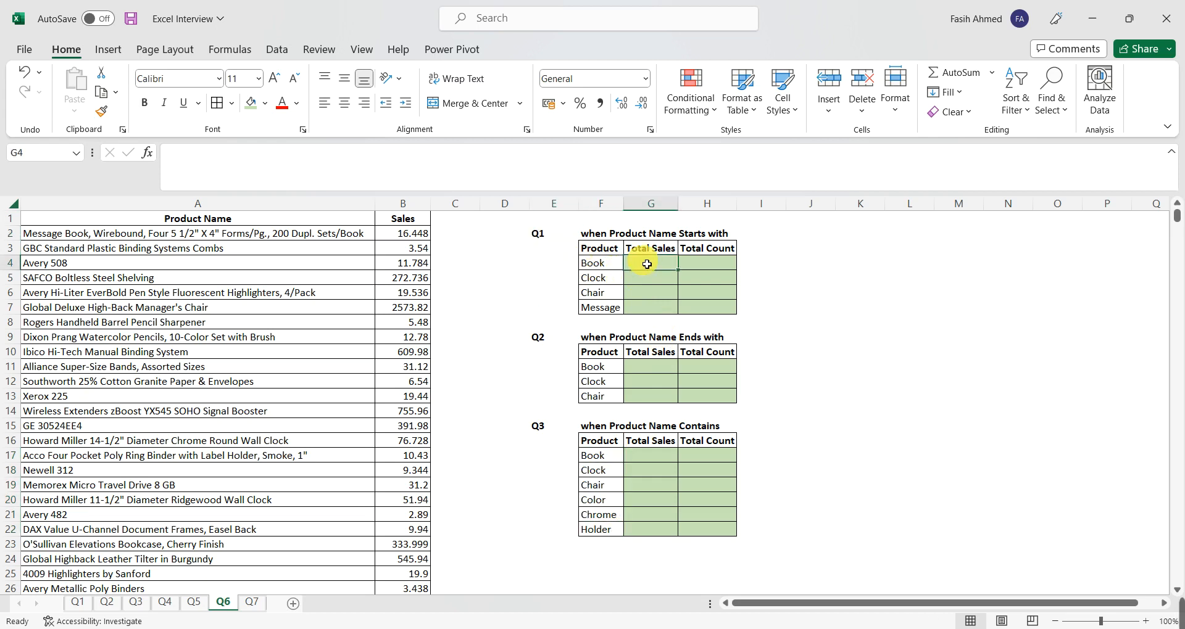
Enter the asterisk wildcard (*) in empty cell J3 as an example and clear it.
{"action": "left_click", "coordinate": [820, 250]}
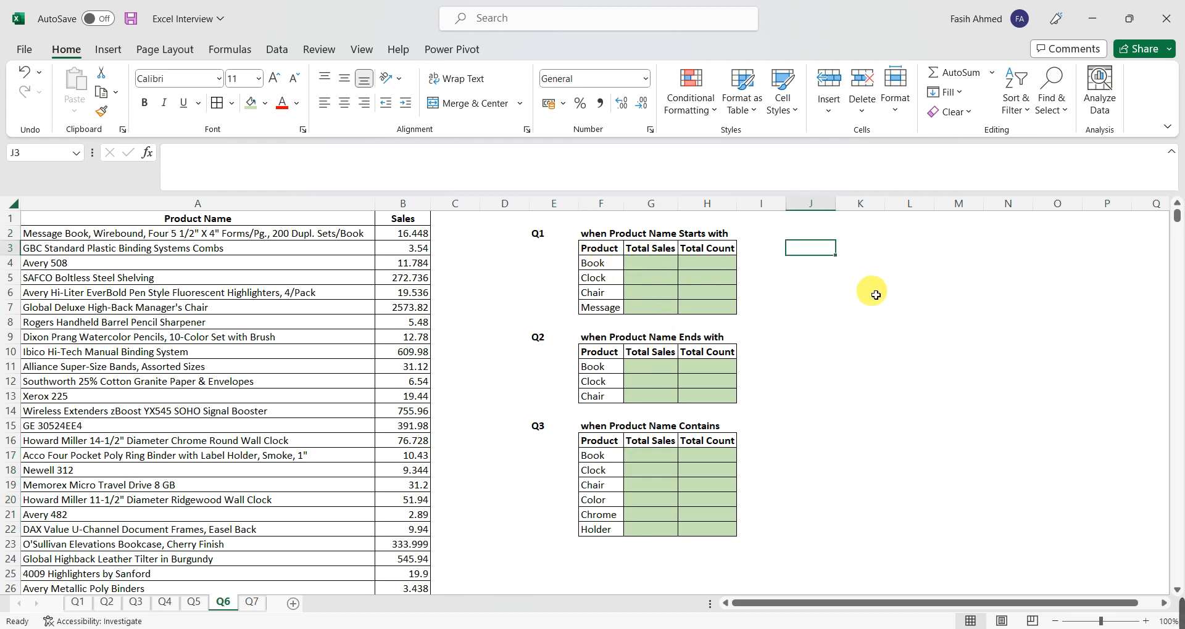
{"action": "type", "text": "*"}
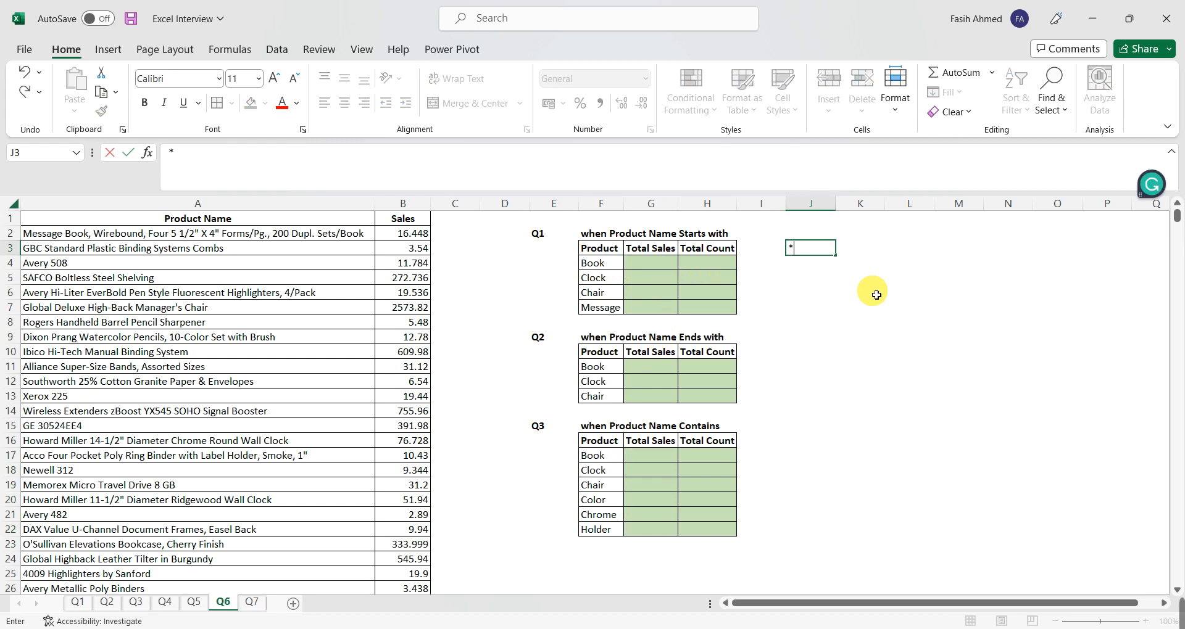
{"action": "key", "text": "Return"}
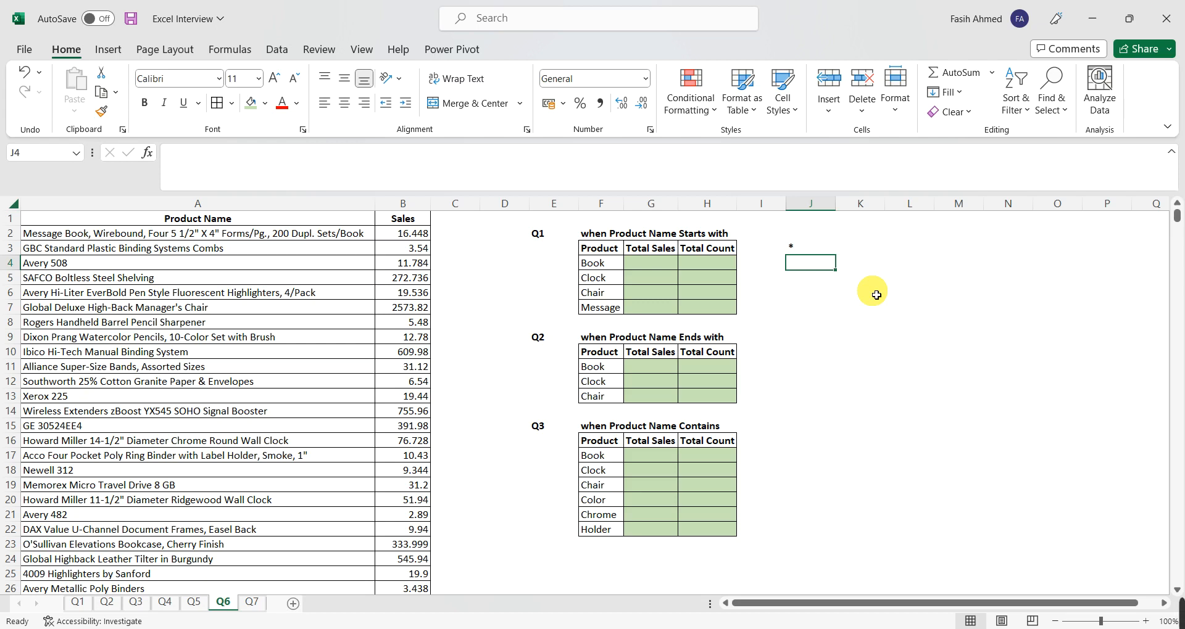
{"action": "key", "text": "Up"}
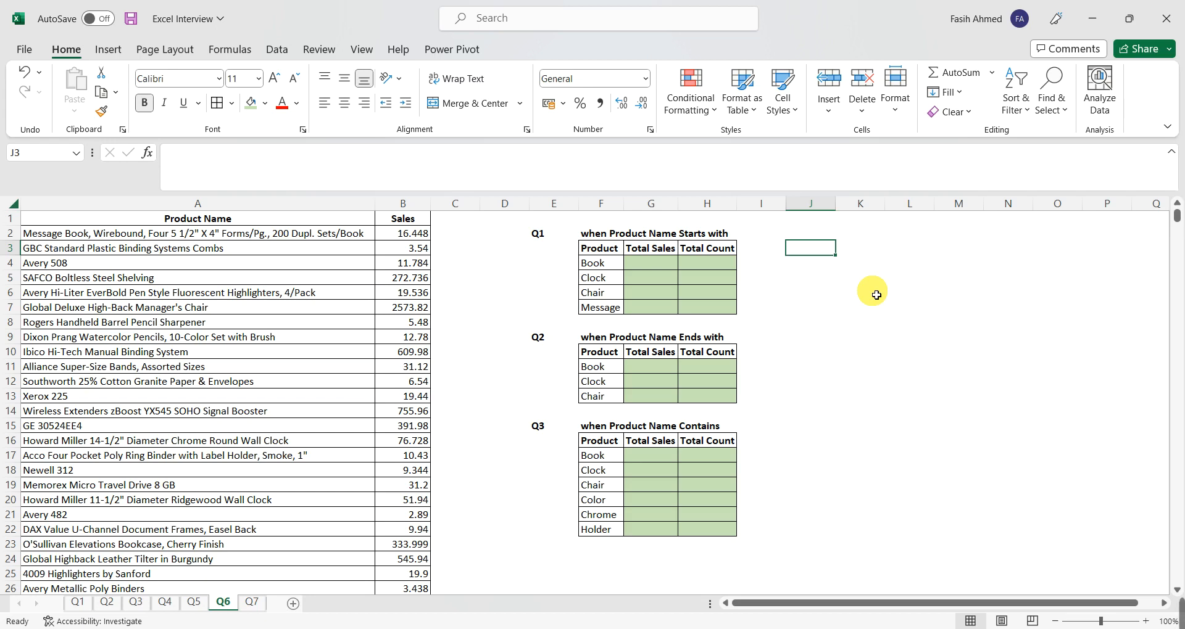
Enter =SUM(B:B) in the Q1 Total Sales cell for Book, G4, to total the whole Sales column.
{"action": "key", "text": "Left"}
{"action": "key", "text": "Left"}
{"action": "key", "text": "Left"}
{"action": "key", "text": "Left"}
{"action": "key", "text": "Right"}
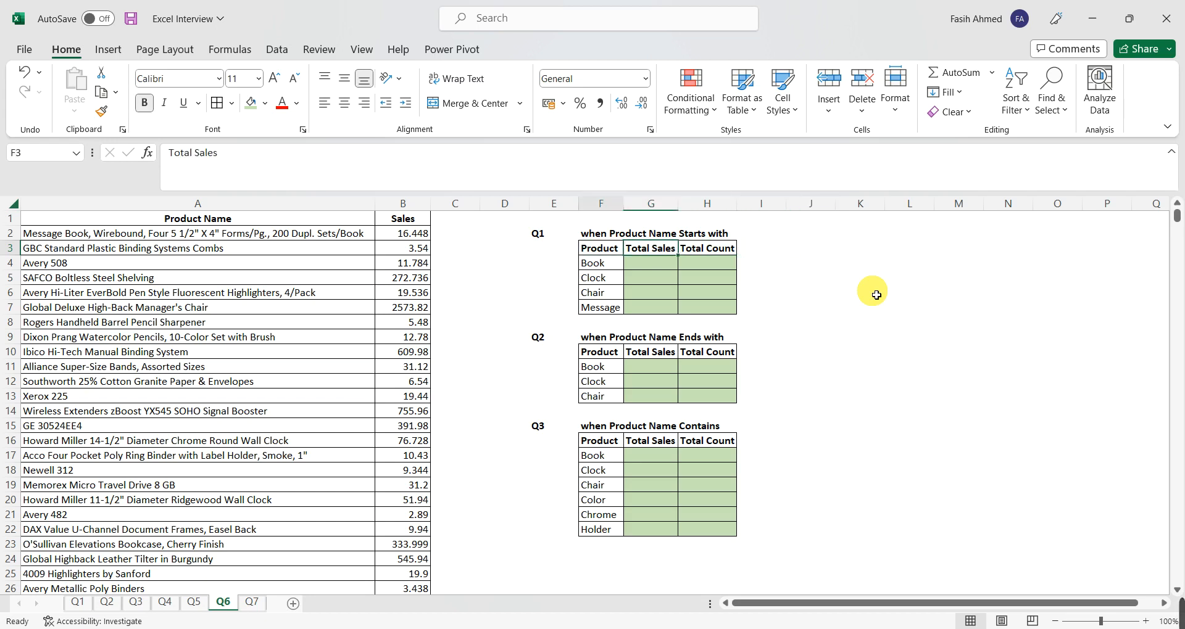
{"action": "key", "text": "Left"}
{"action": "key", "text": "Down"}
{"action": "key", "text": "Right"}
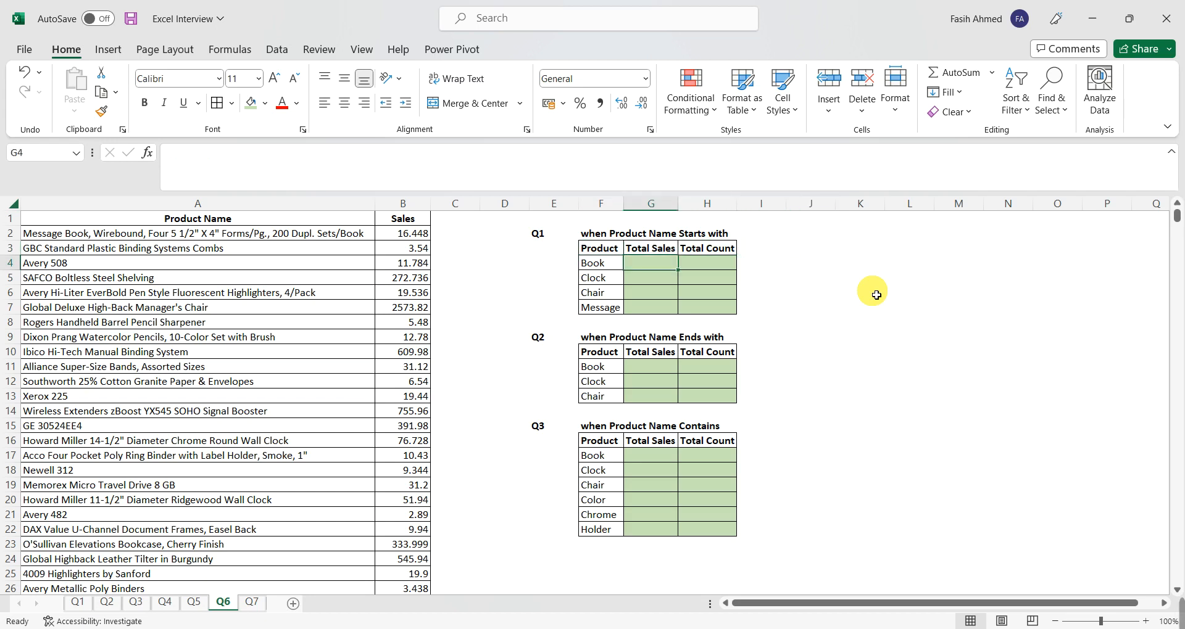
{"action": "type", "text": "=SUM("}
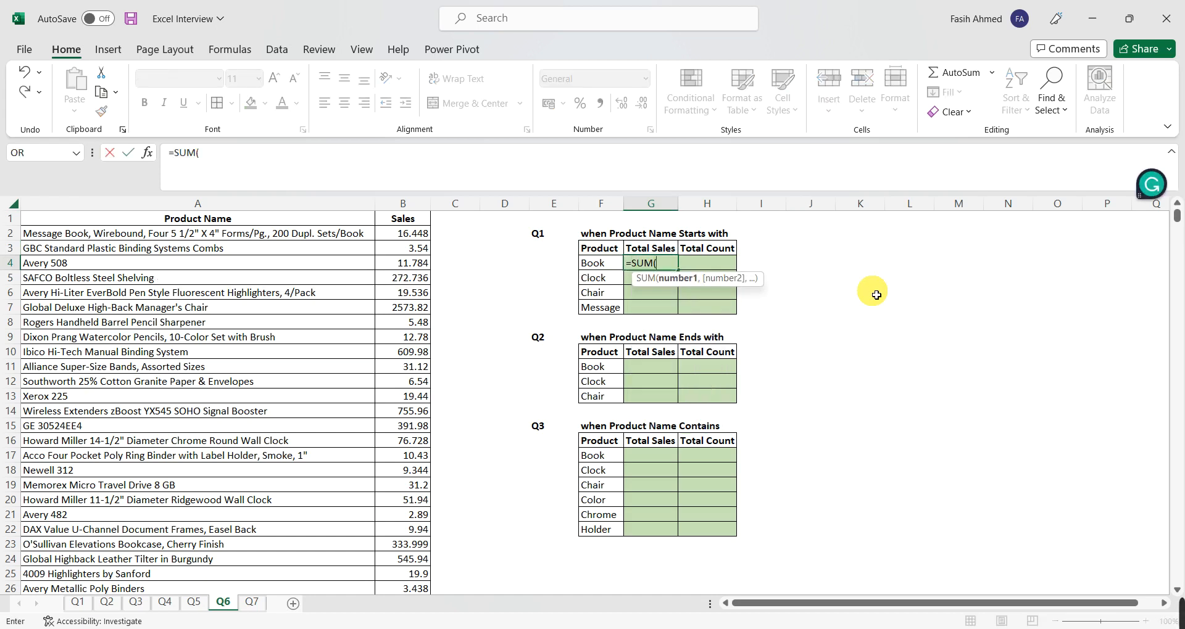
{"action": "key", "text": "Left"}
{"action": "key", "text": "Left"}
{"action": "key", "text": "Left"}
{"action": "key", "text": "Left"}
{"action": "key", "text": "Left"}
{"action": "key", "text": "ctrl+space"}
{"action": "key", "text": "Return"}
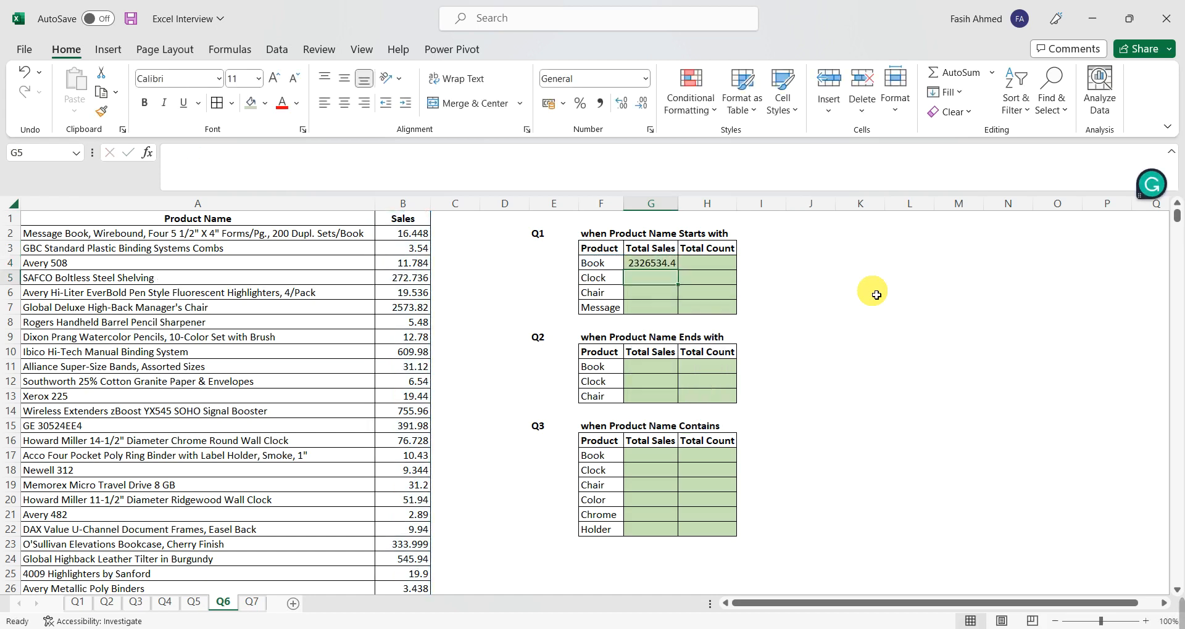
Replace the formula in G4 with =SUMIF(A:A,F4&"*",B:B) to total sales of products starting with Book.
{"action": "key", "text": "Up"}
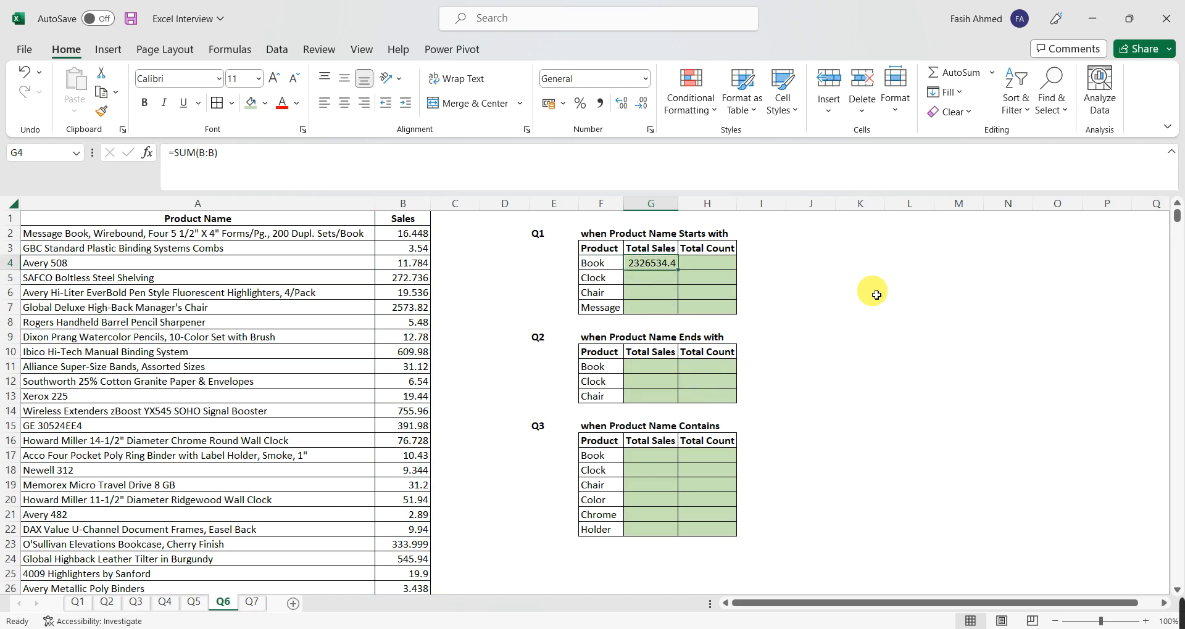
{"action": "key", "text": "Left"}
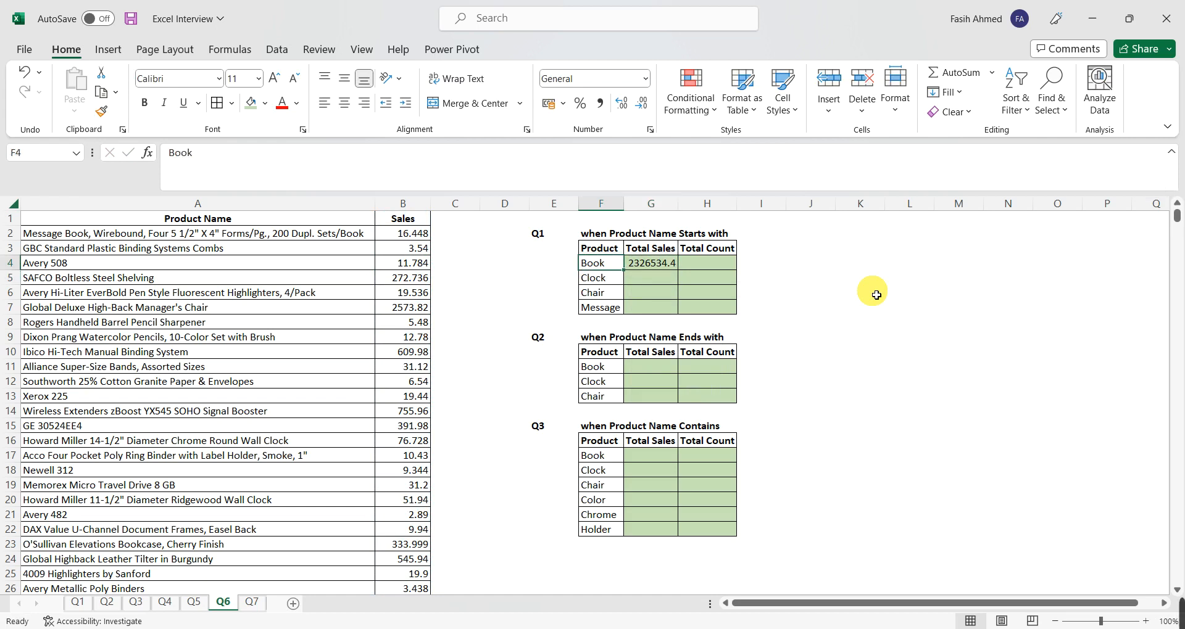
{"action": "key", "text": "Right"}
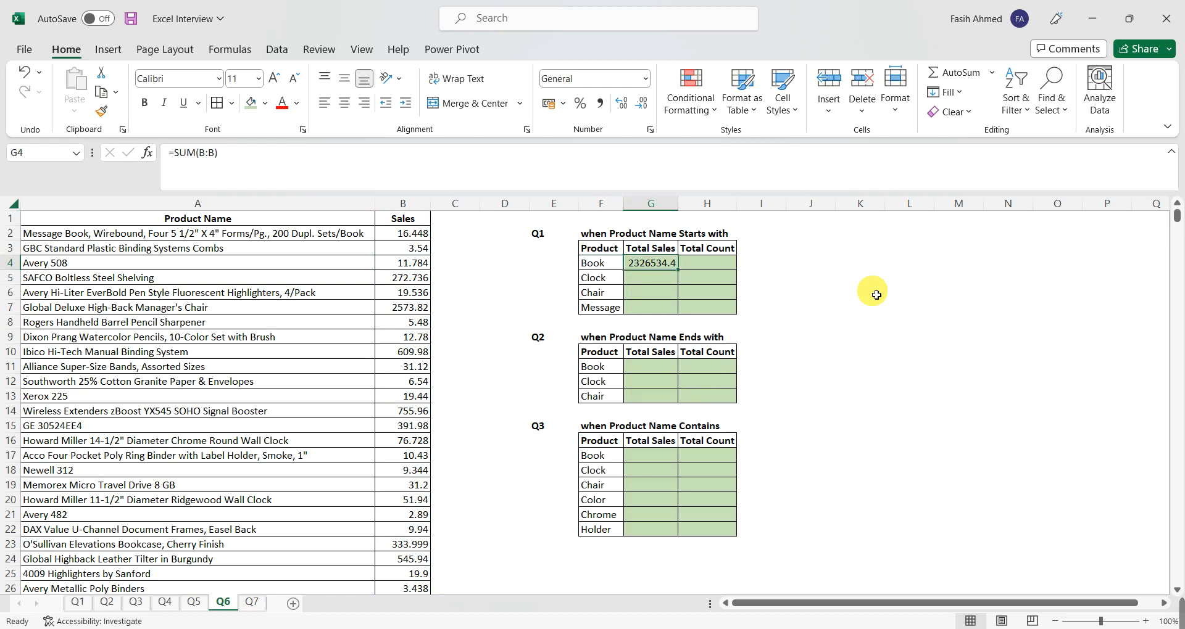
{"action": "type", "text": "=sumif"}
{"action": "key", "text": "Tab"}
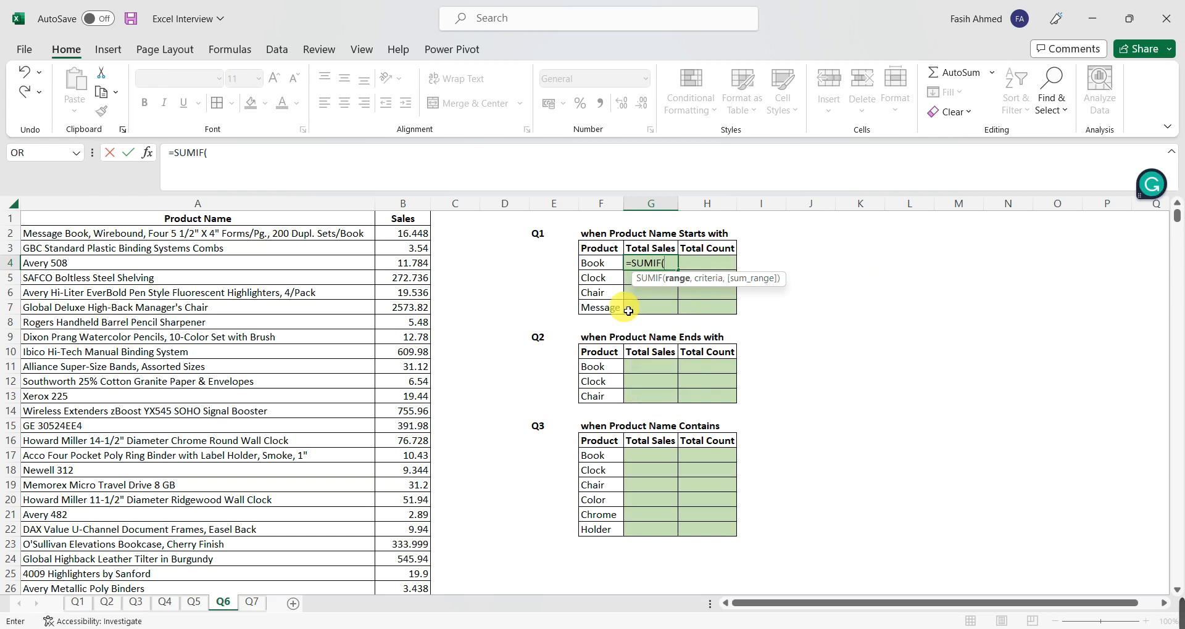
{"action": "left_click", "coordinate": [247, 205]}
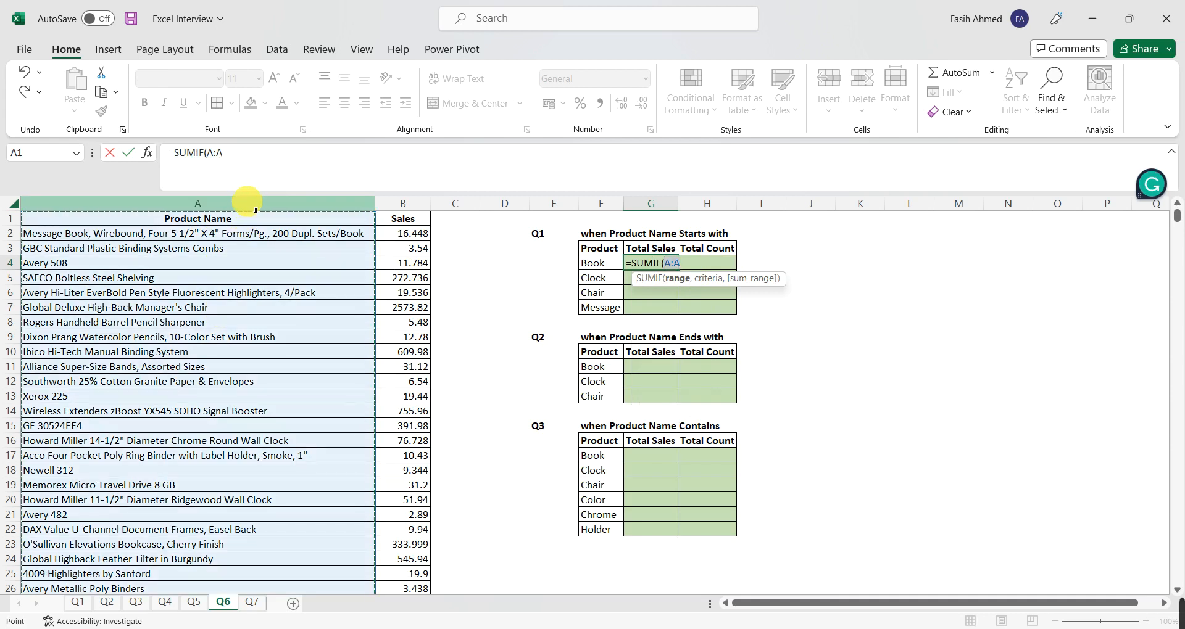
{"action": "type", "text": ","}
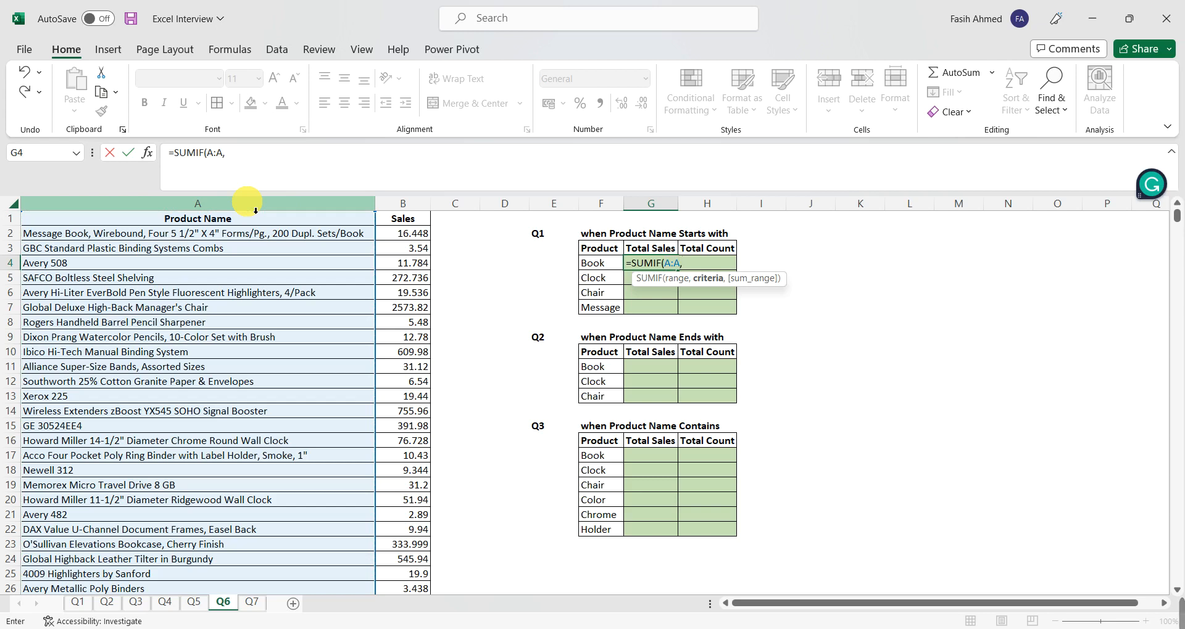
{"action": "left_click", "coordinate": [591, 263]}
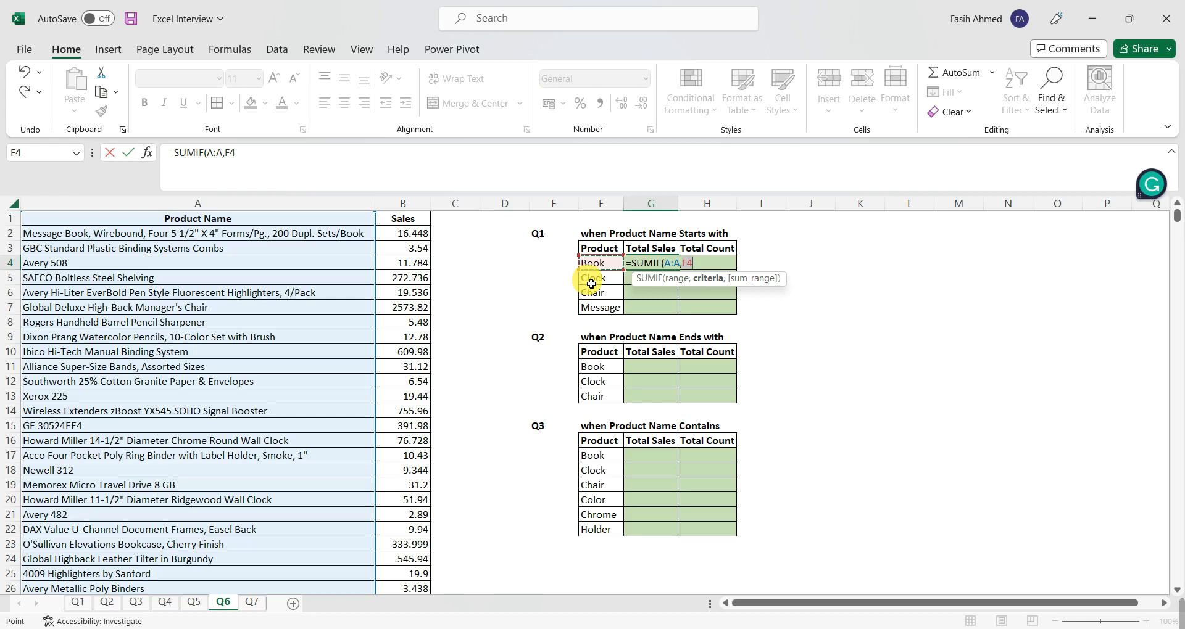
{"action": "type", "text": "&"}
{"action": "type", "text": "\"*\""}
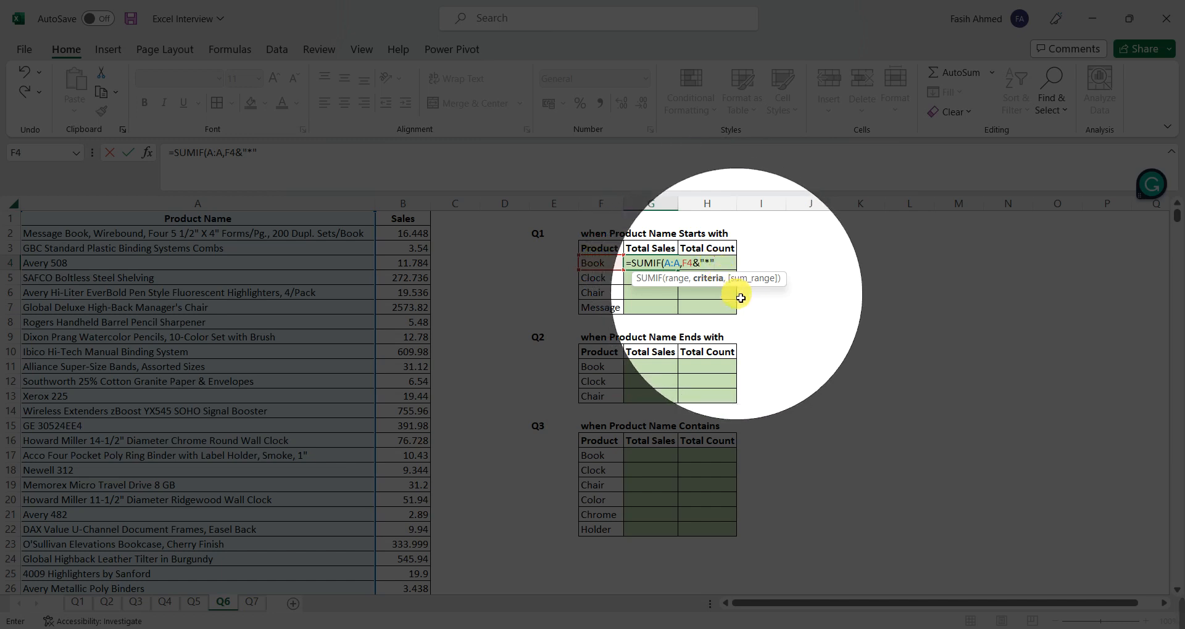
{"action": "type", "text": ","}
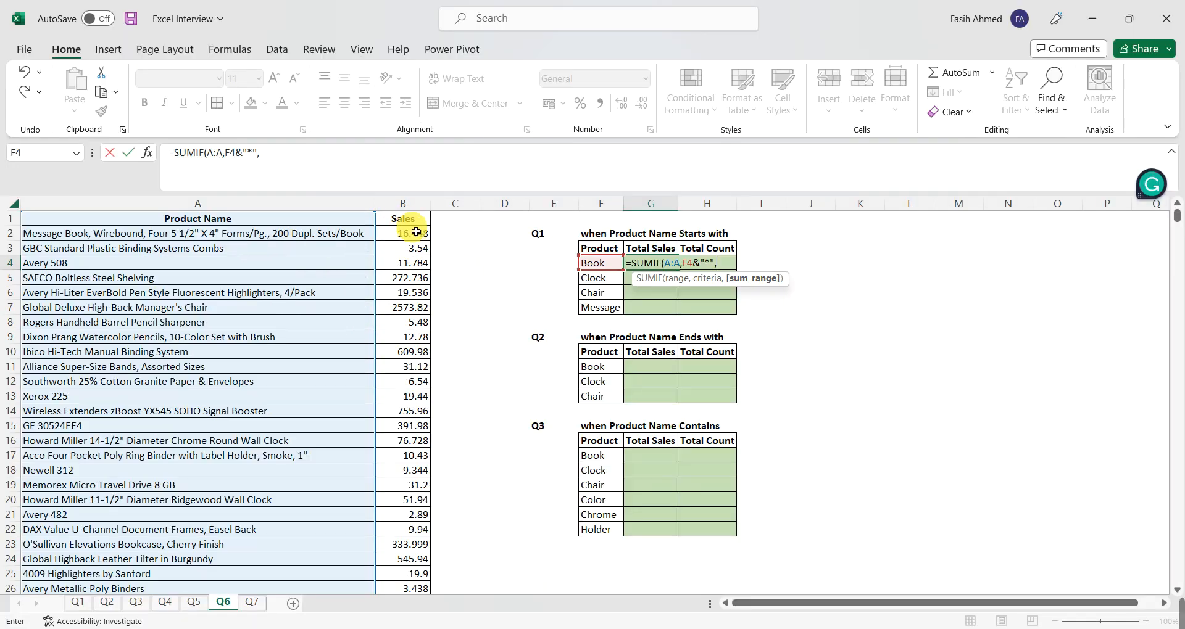
{"action": "left_click", "coordinate": [409, 205]}
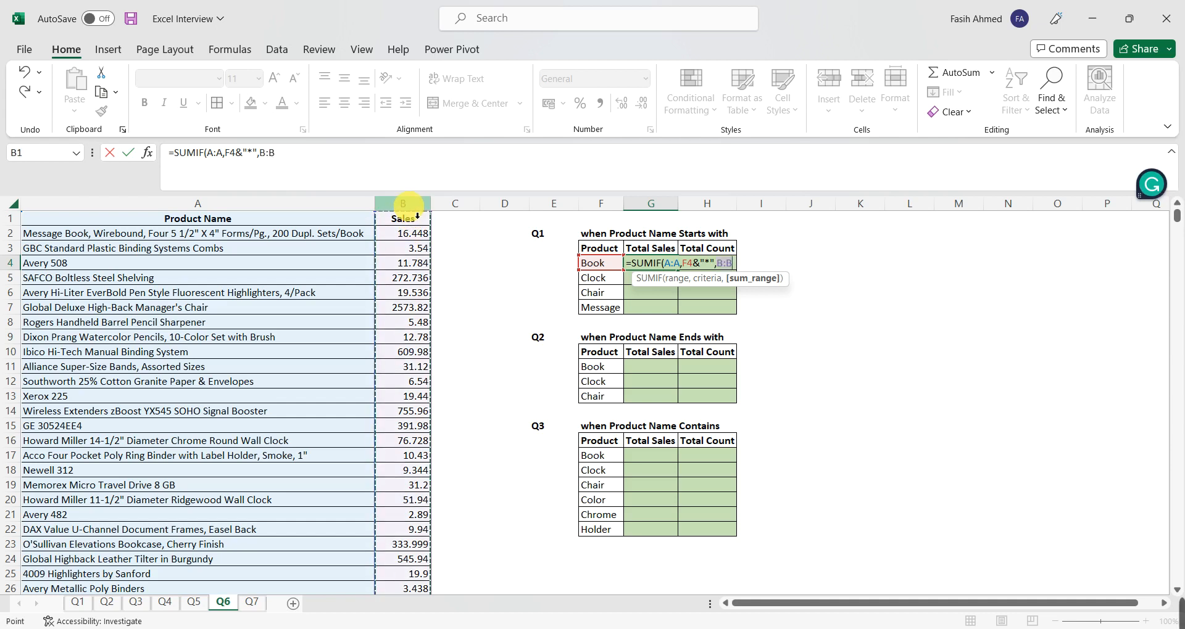
{"action": "type", "text": ")"}
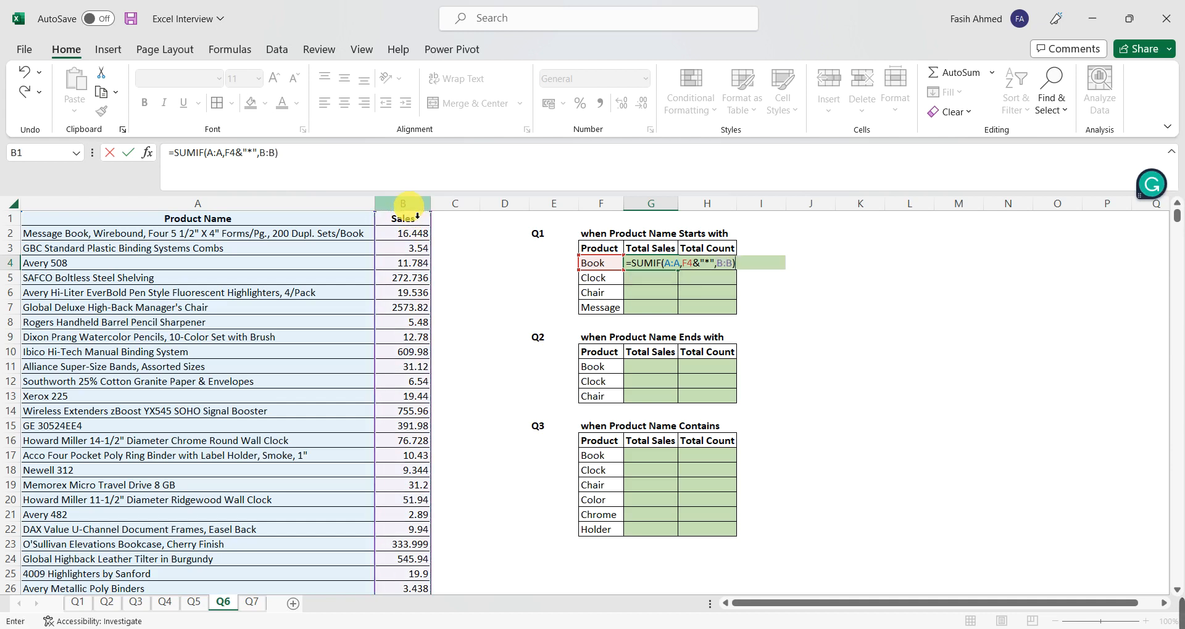
{"action": "key", "text": "Return"}
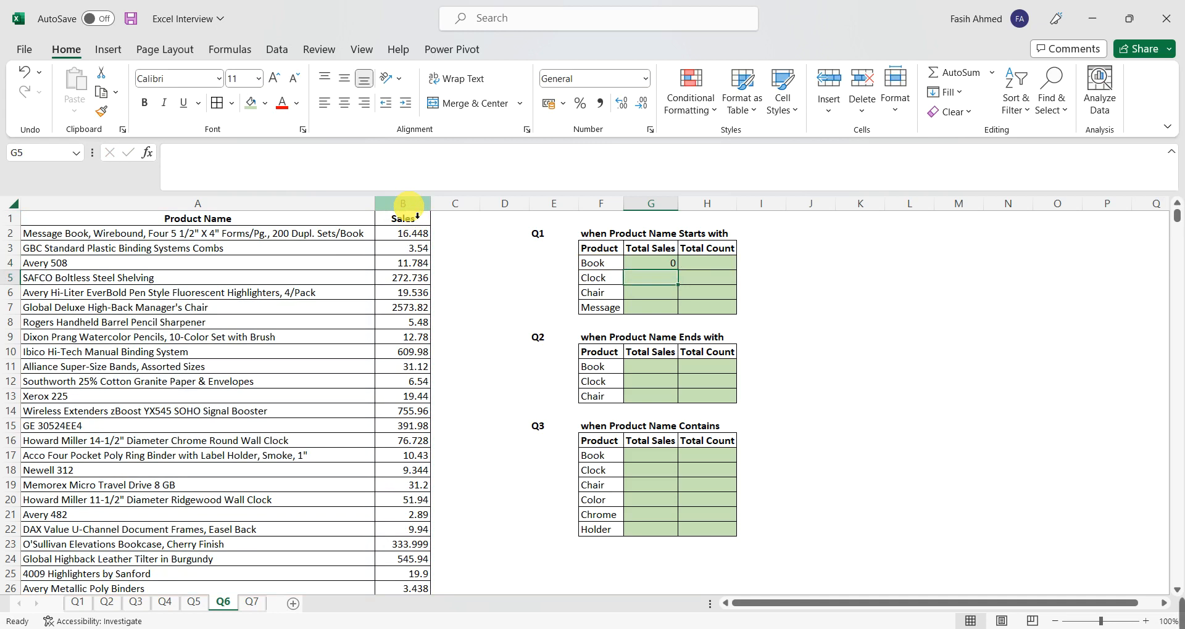
Enter =COUNTIF(A:A,F4&"*") in the Q1 Total Count cell H4 to count products starting with Book.
{"action": "key", "text": "Up"}
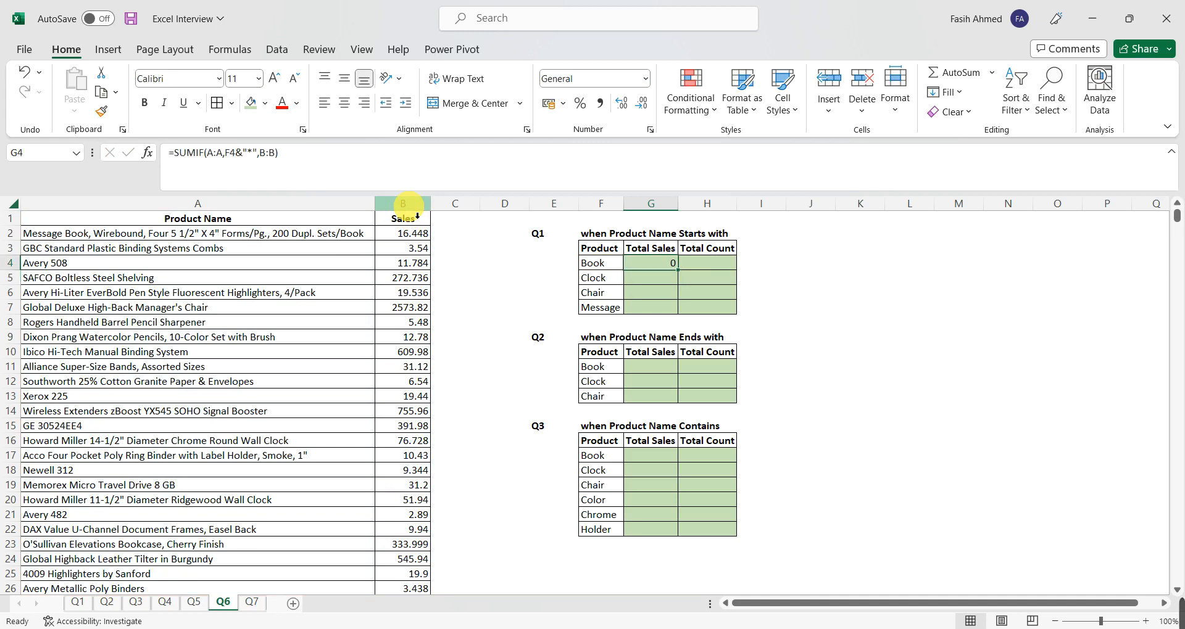
{"action": "key", "text": "Right"}
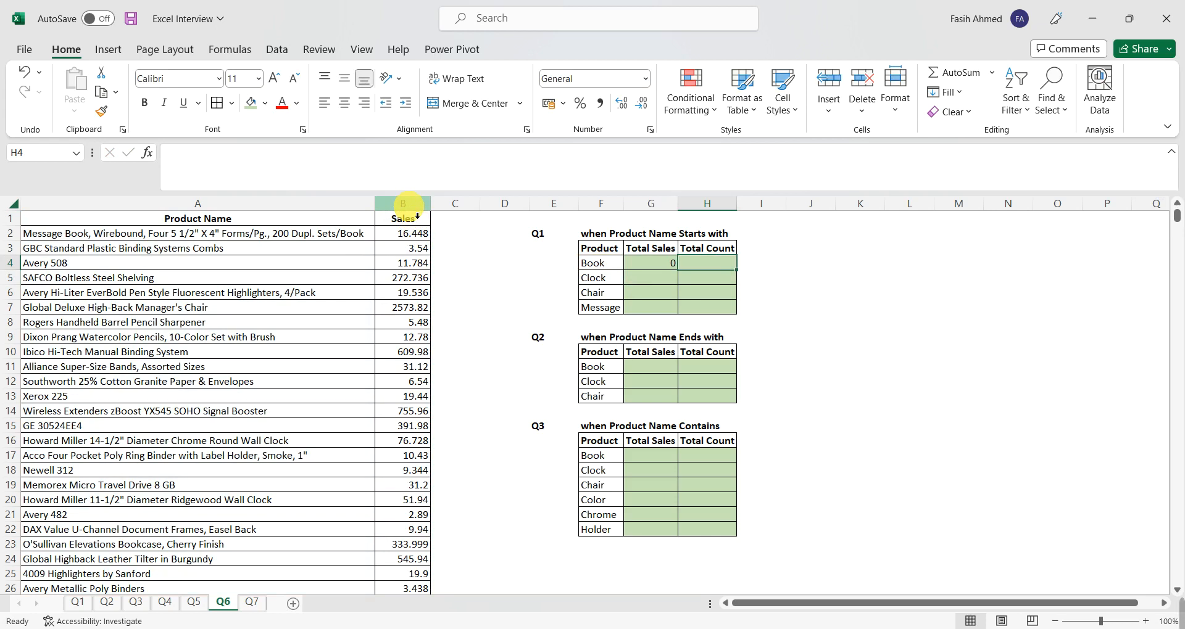
{"action": "type", "text": "="}
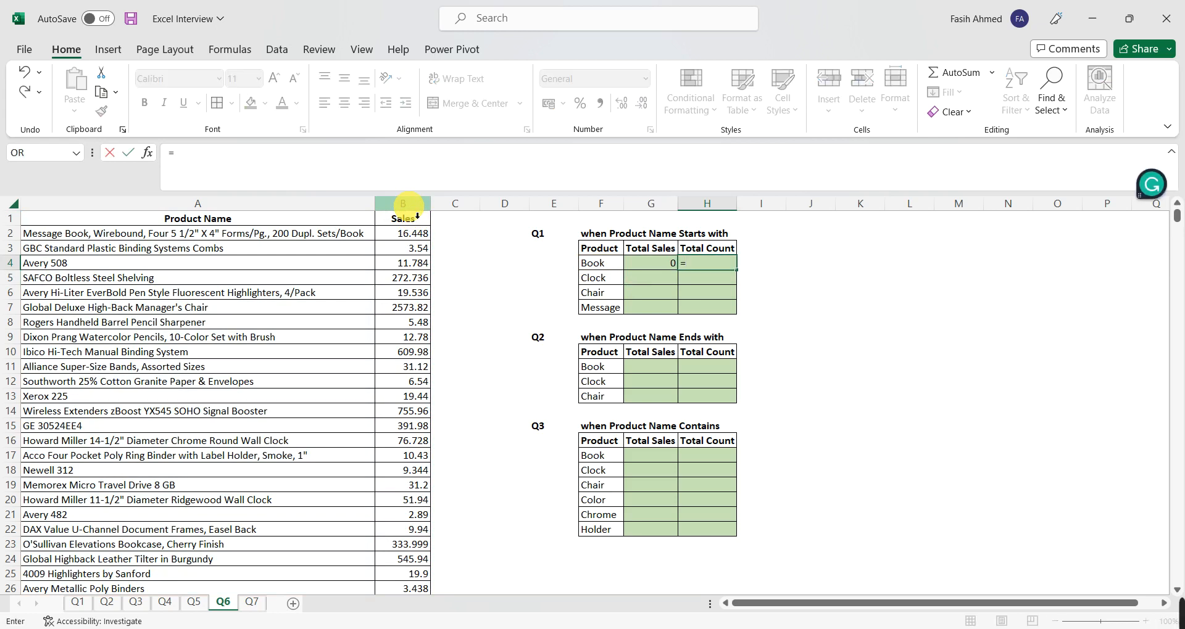
{"action": "type", "text": "countif"}
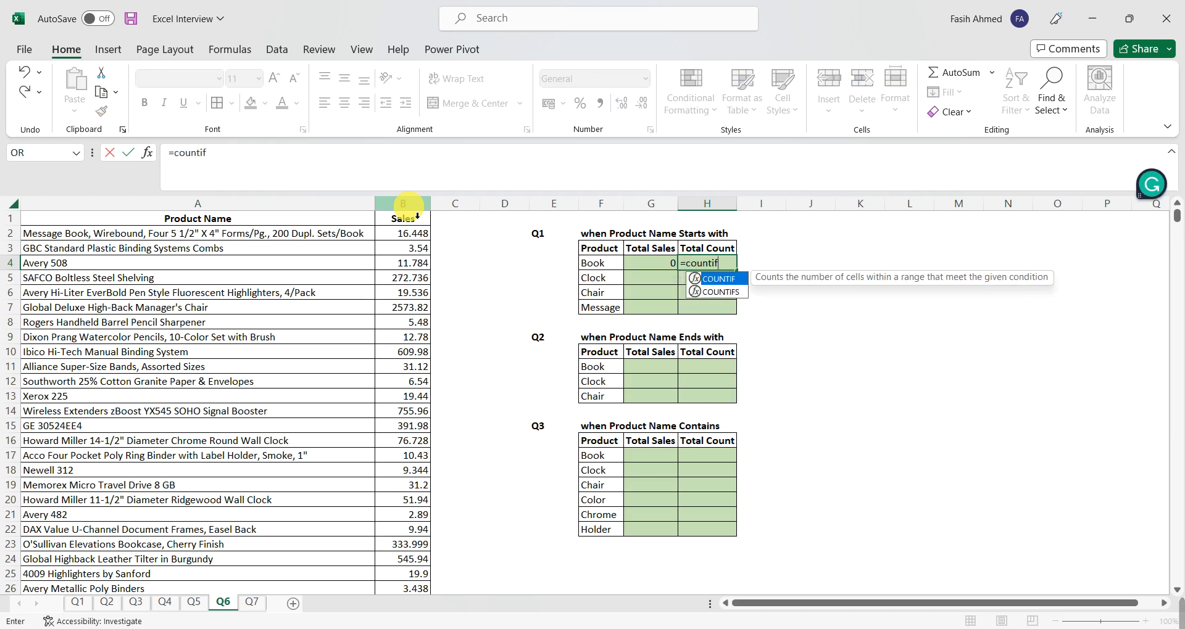
{"action": "key", "text": "Tab"}
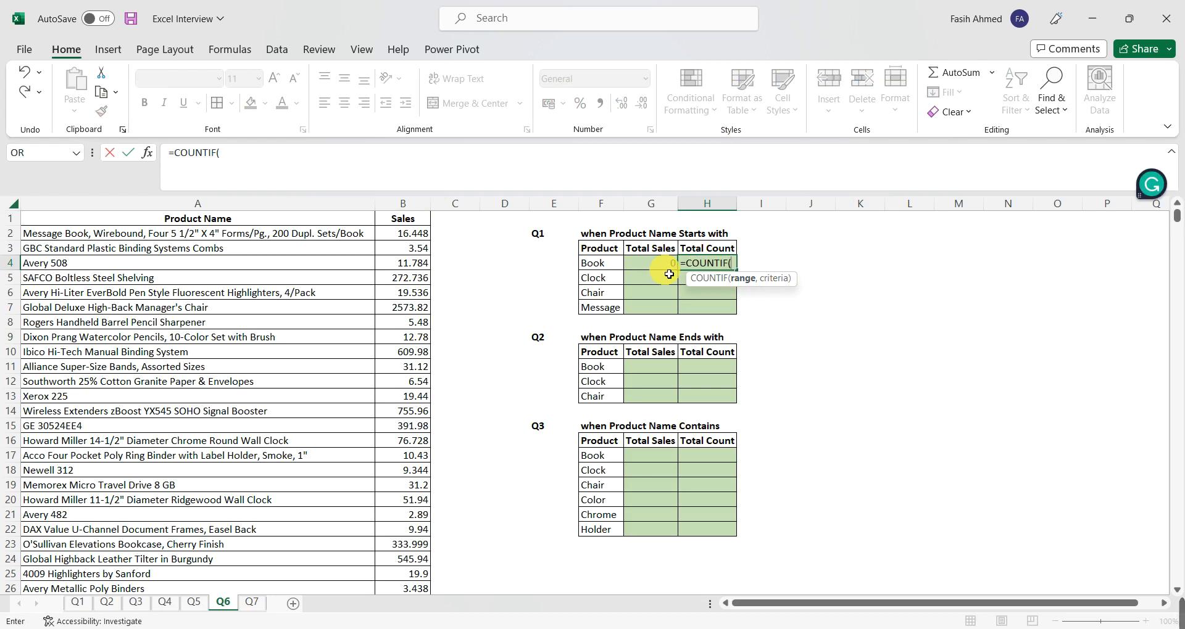
{"action": "left_click", "coordinate": [221, 213]}
{"action": "type", "text": ","}
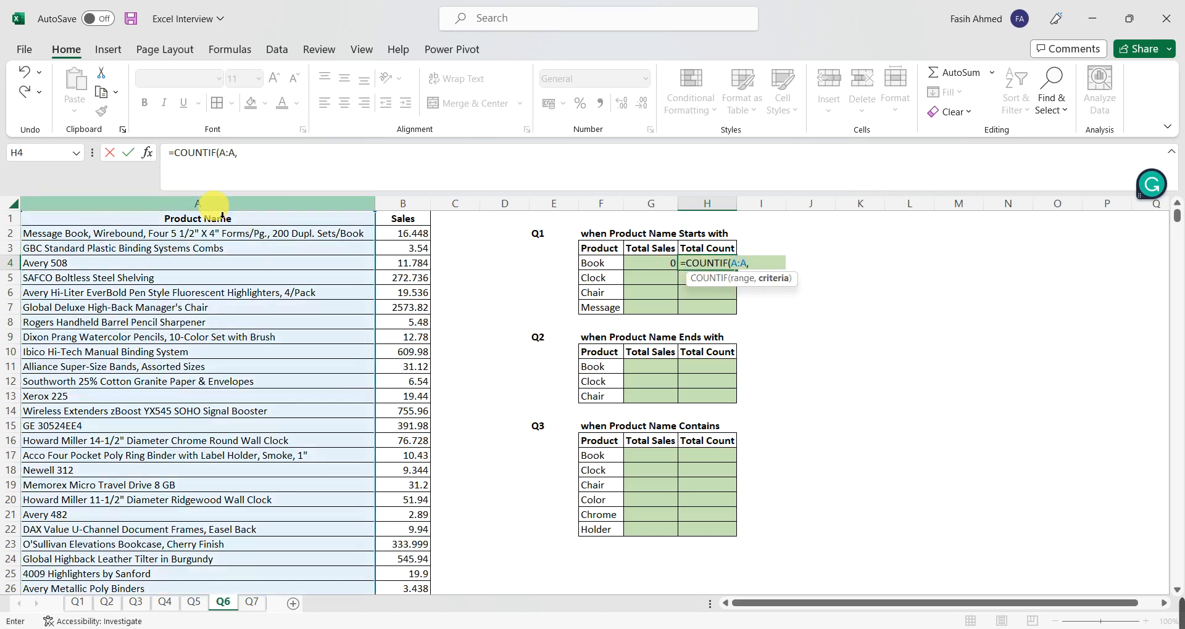
{"action": "left_click", "coordinate": [614, 268]}
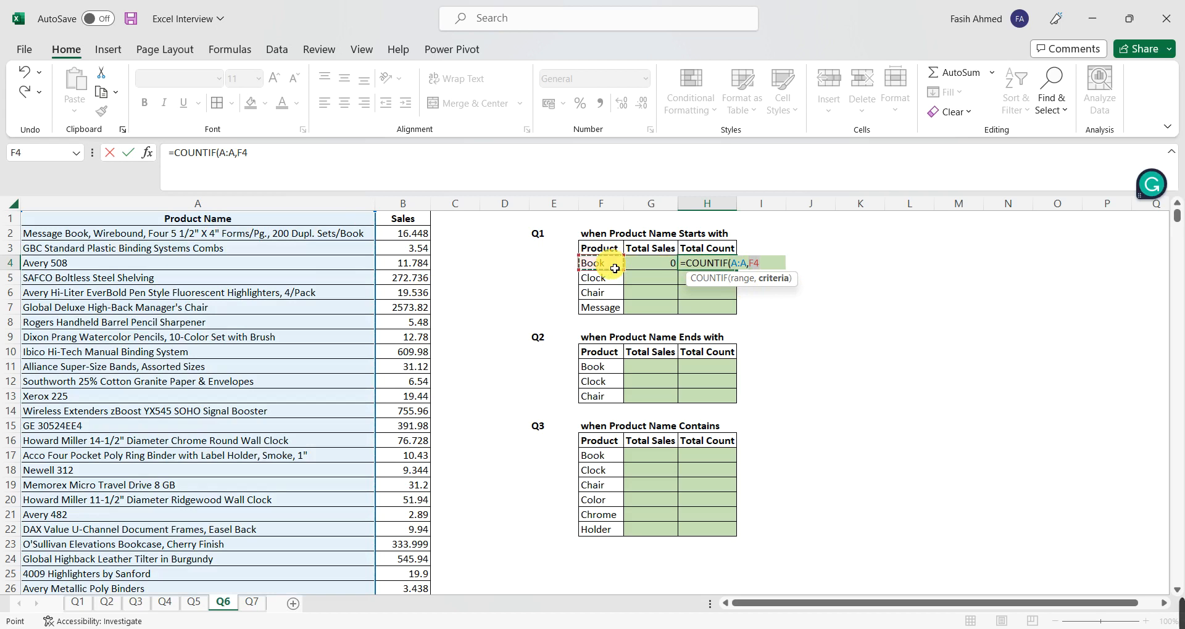
{"action": "type", "text": "&\"*\")"}
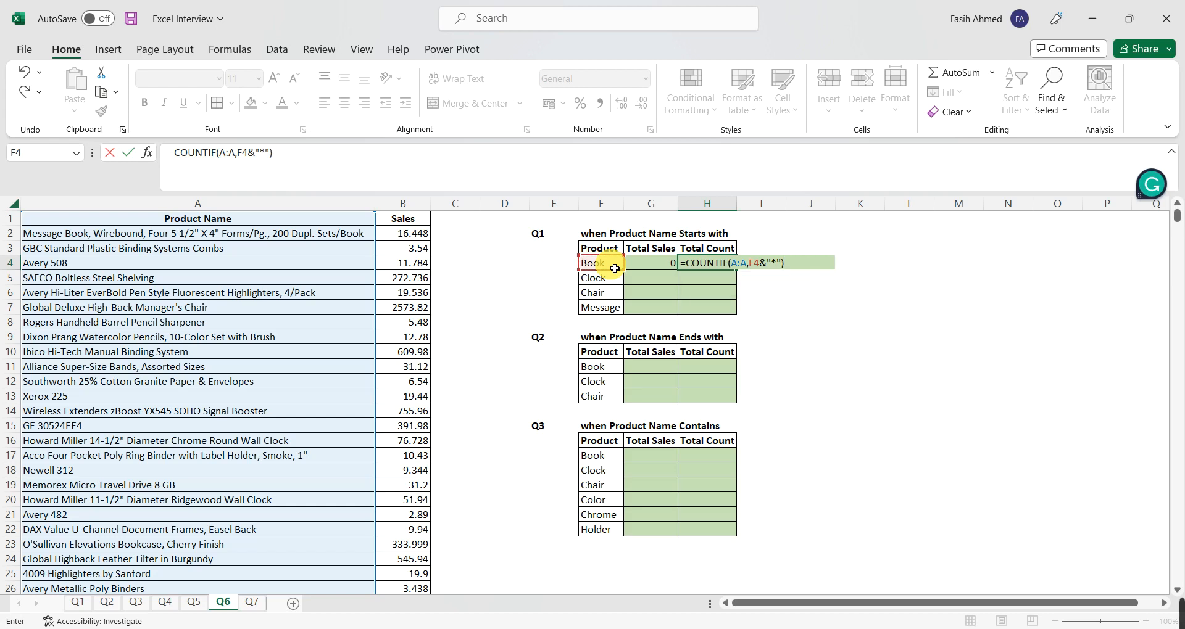
{"action": "key", "text": "Return"}
Fill the Q1 Total Sales and Total Count formulas from the Book row down through the Message row, G4:H7.
{"action": "key", "text": "Up"}
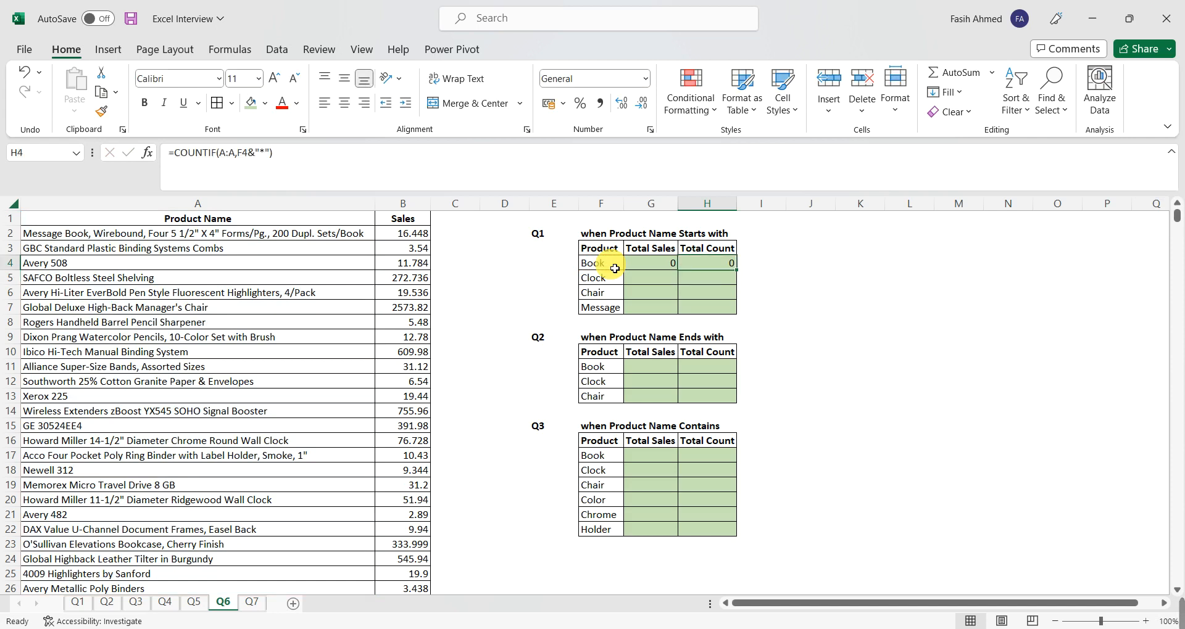
{"action": "key", "text": "Left"}
{"action": "key", "text": "Left"}
{"action": "key", "text": "Down"}
{"action": "key", "text": "Down"}
{"action": "key", "text": "Down"}
{"action": "key", "text": "Right"}
{"action": "key", "text": "shift+Right"}
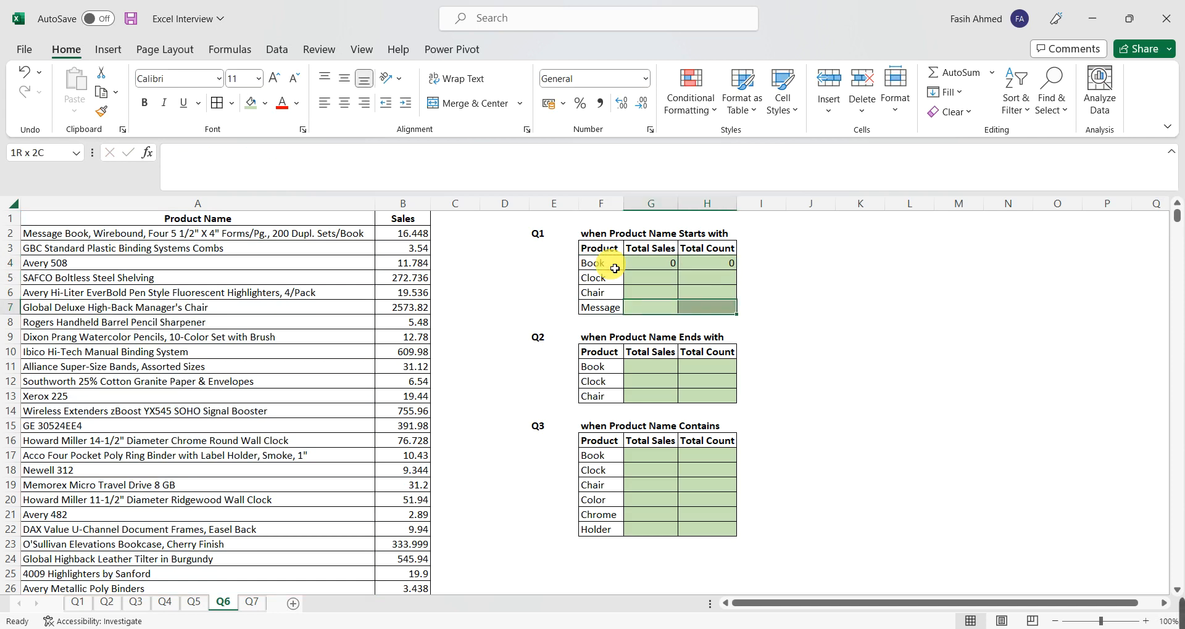
{"action": "key", "text": "shift+Up"}
{"action": "key", "text": "shift+Up"}
{"action": "key", "text": "shift+Up"}
{"action": "key", "text": "ctrl+d"}
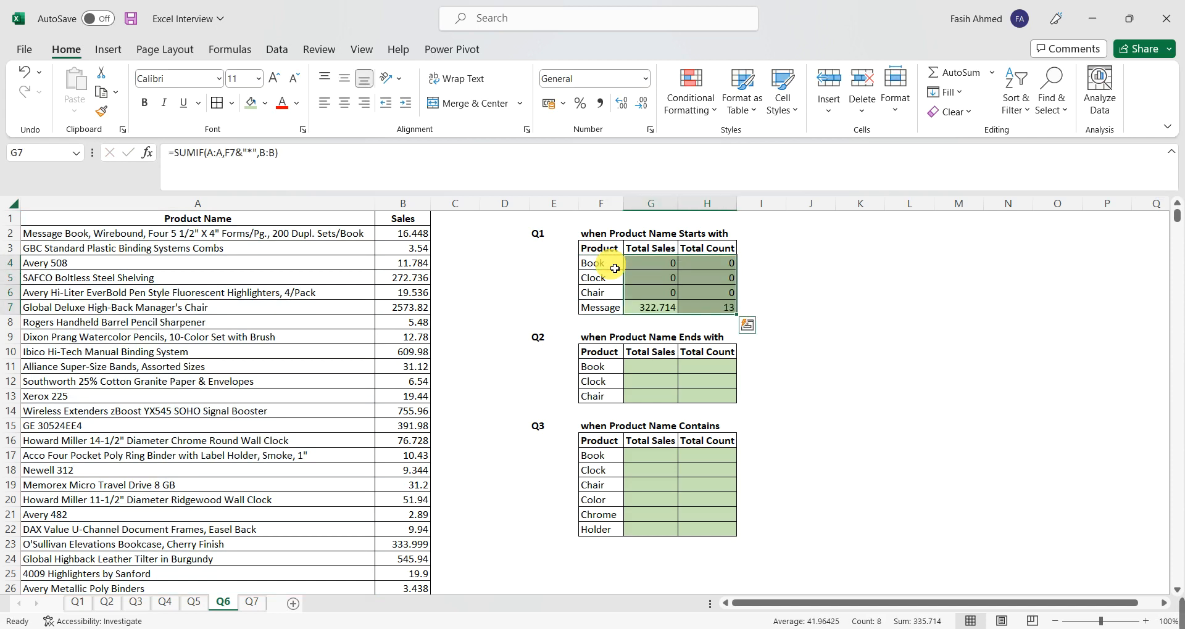
Inspect the Q1 Message row's Total Sales and Total Count formulas and the Book, Clock and Chair keywords.
{"action": "left_click", "coordinate": [807, 262]}
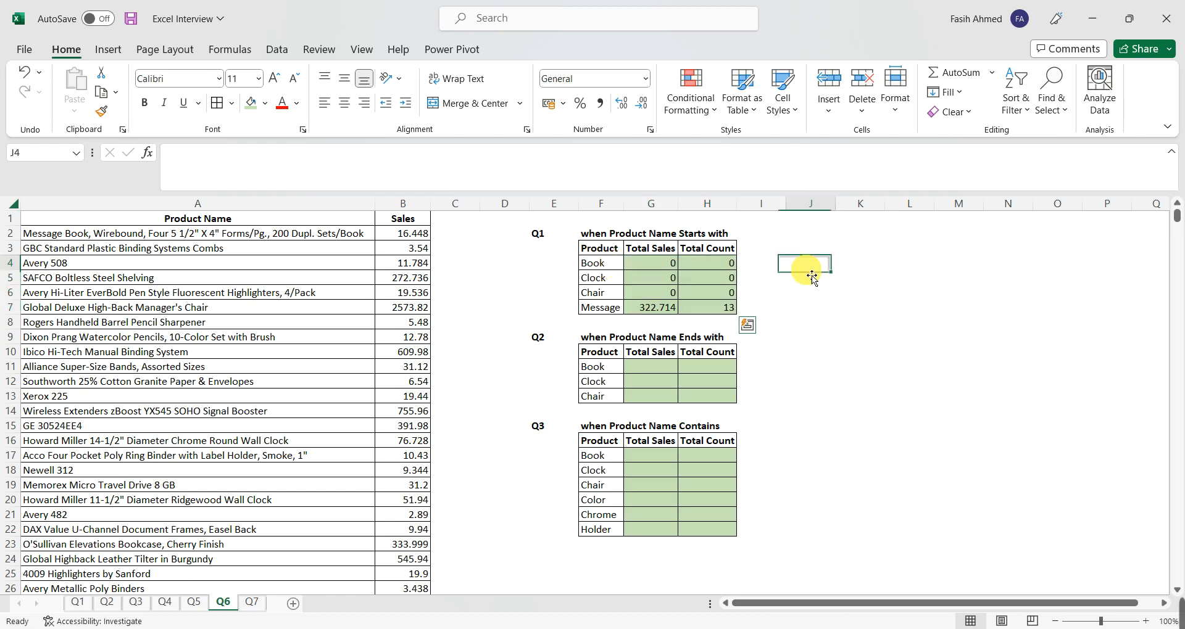
{"action": "left_click", "coordinate": [656, 307]}
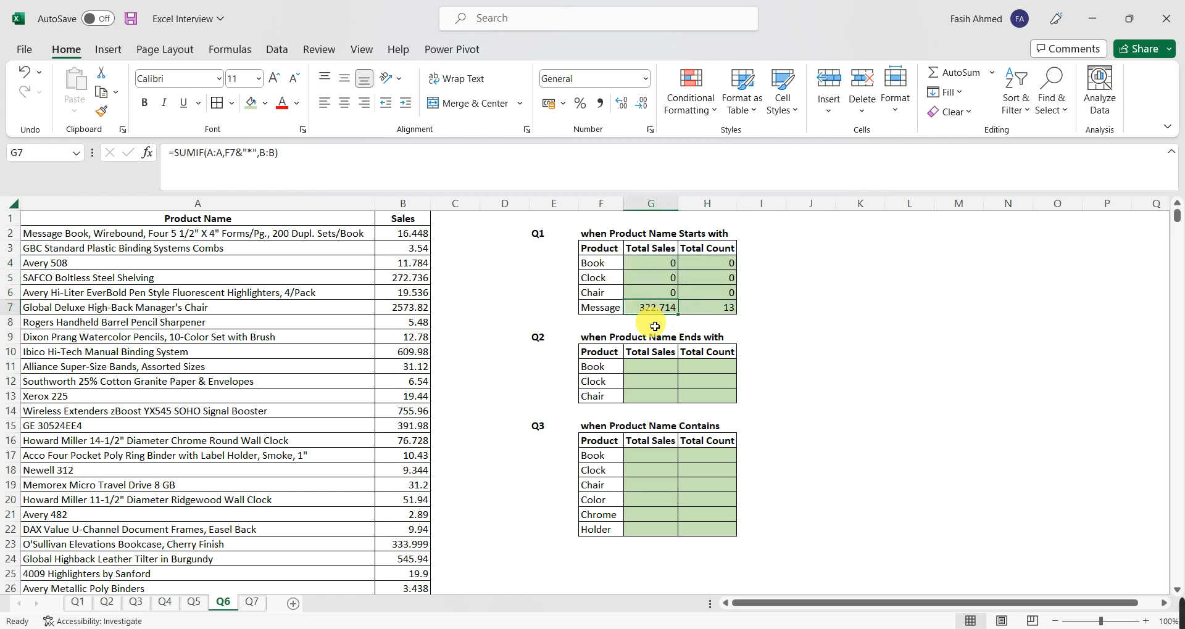
{"action": "left_click", "coordinate": [730, 311]}
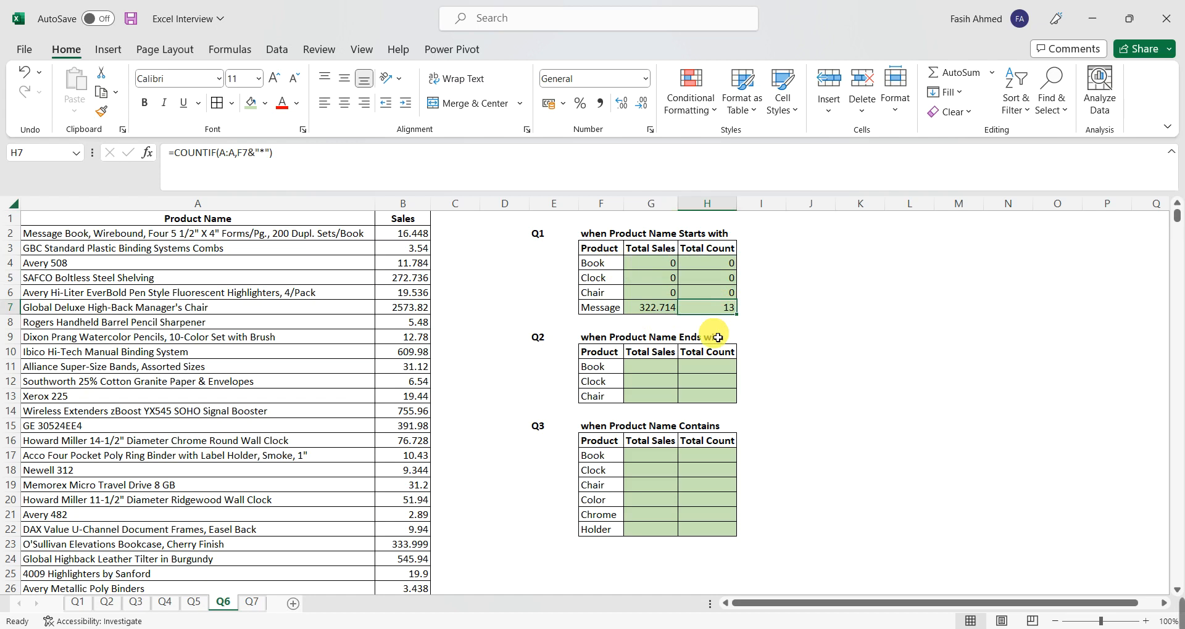
{"action": "left_click", "coordinate": [591, 264]}
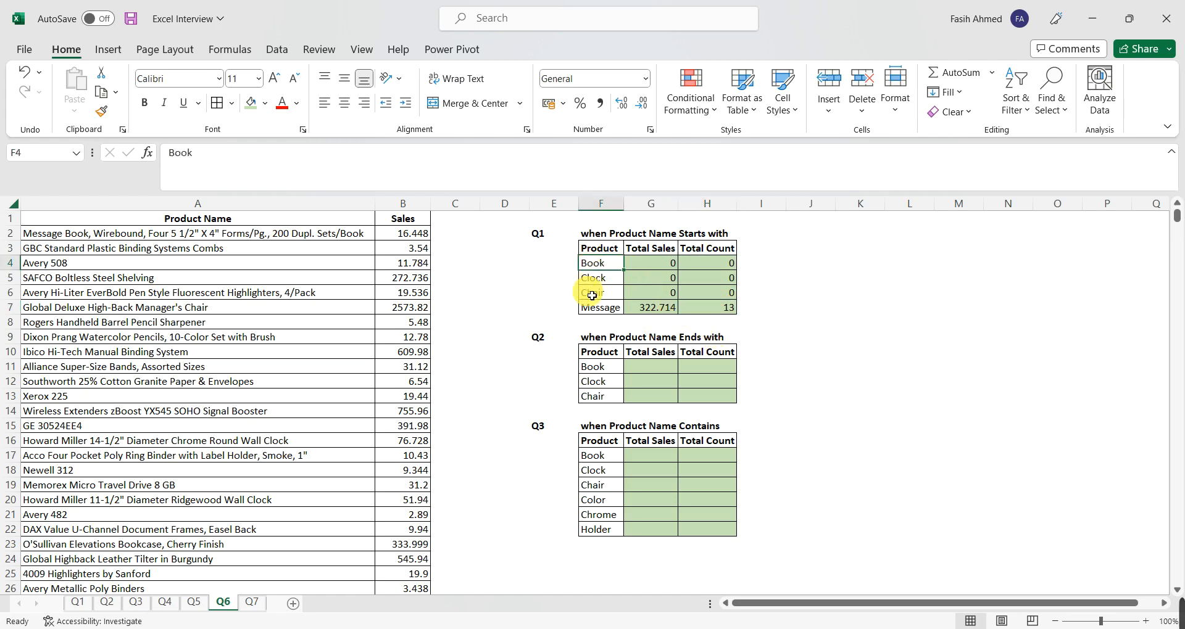
{"action": "left_click", "coordinate": [590, 279]}
{"action": "left_click", "coordinate": [593, 295]}
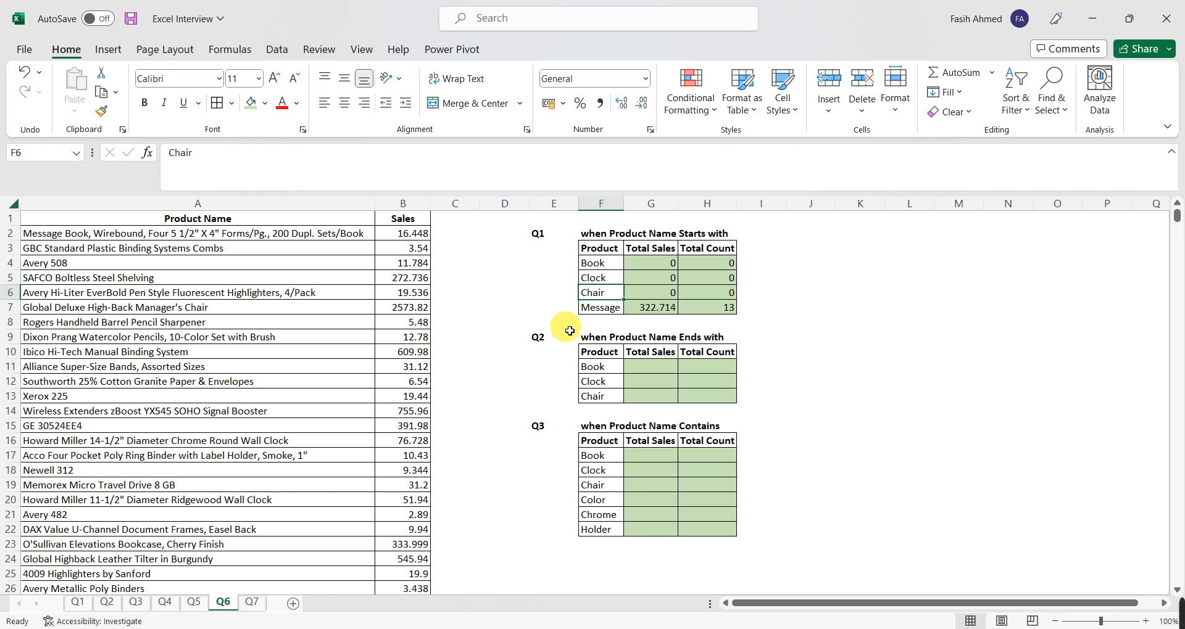
{"action": "left_click", "coordinate": [271, 221]}
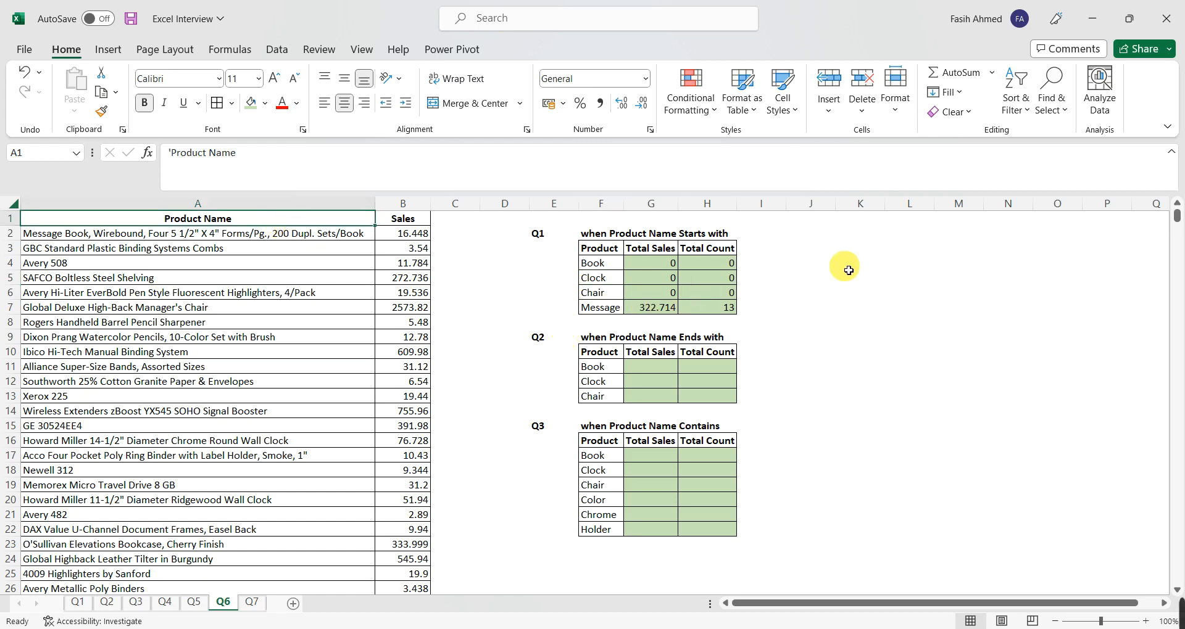
{"action": "left_click", "coordinate": [669, 309]}
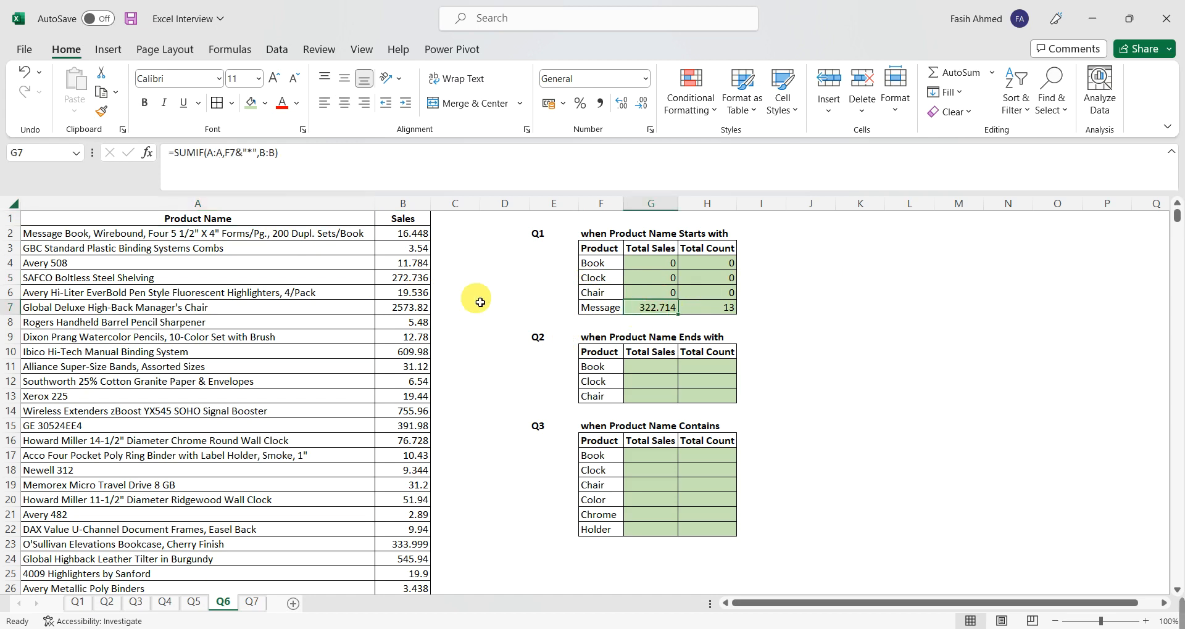
Filter the Product Name column to show only names that begin with "Message".
{"action": "left_click", "coordinate": [265, 219]}
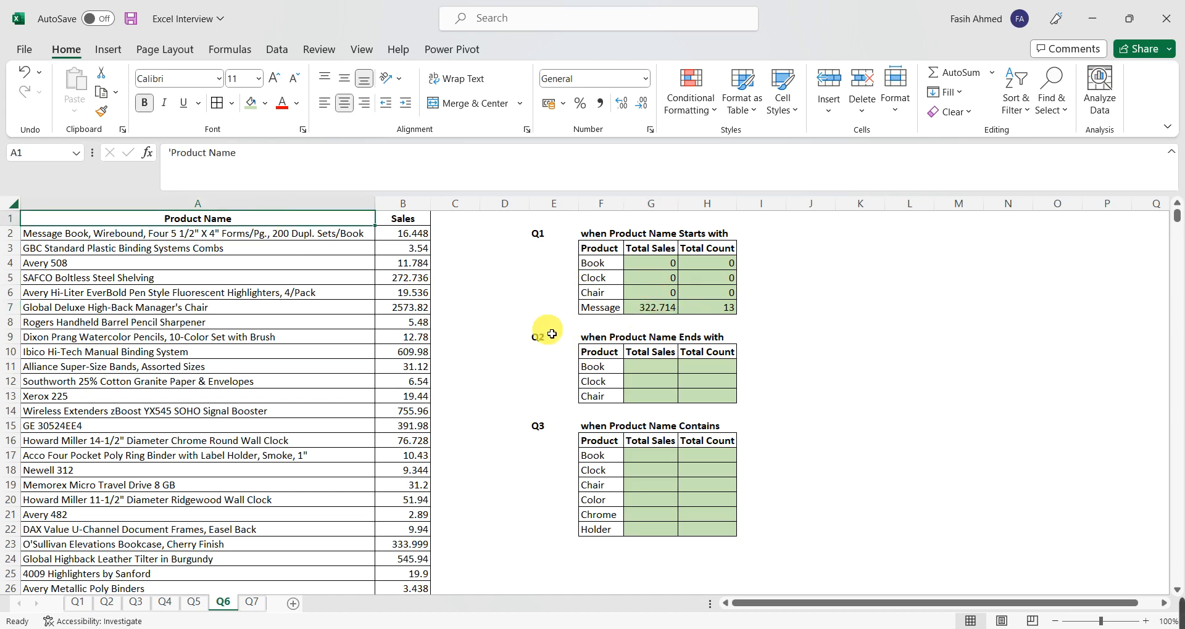
{"action": "key", "text": "ctrl+shift+l"}
{"action": "key", "text": "alt+Down"}
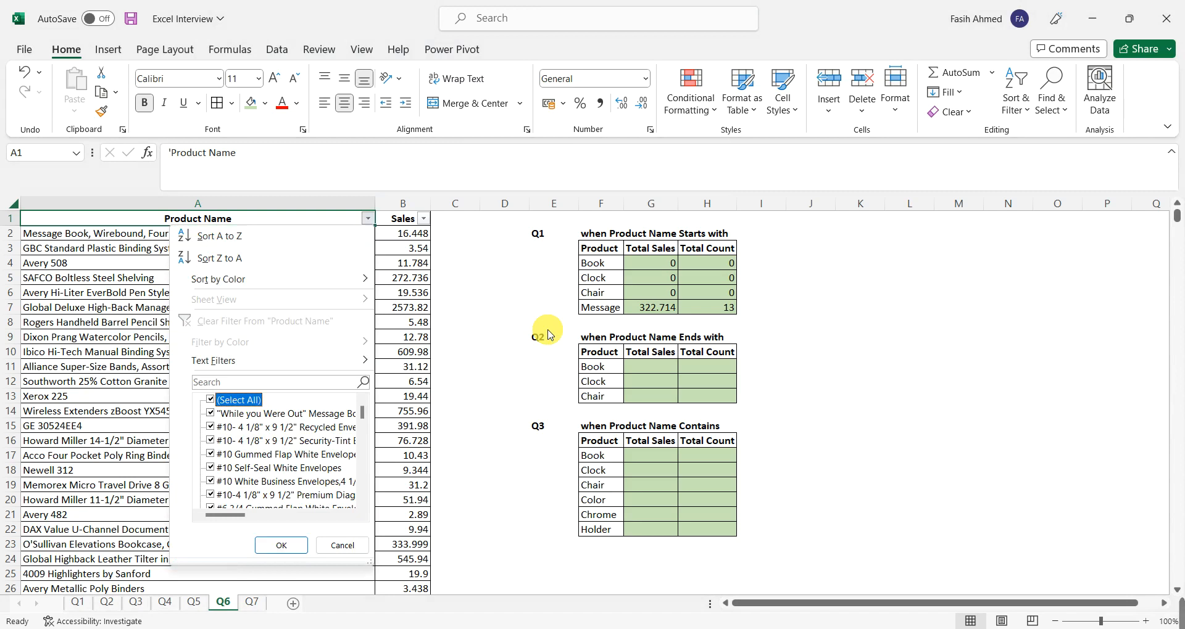
{"action": "key", "text": "Up"}
{"action": "key", "text": "Right"}
{"action": "key", "text": "Down"}
{"action": "key", "text": "Down"}
{"action": "key", "text": "Down"}
{"action": "key", "text": "Up"}
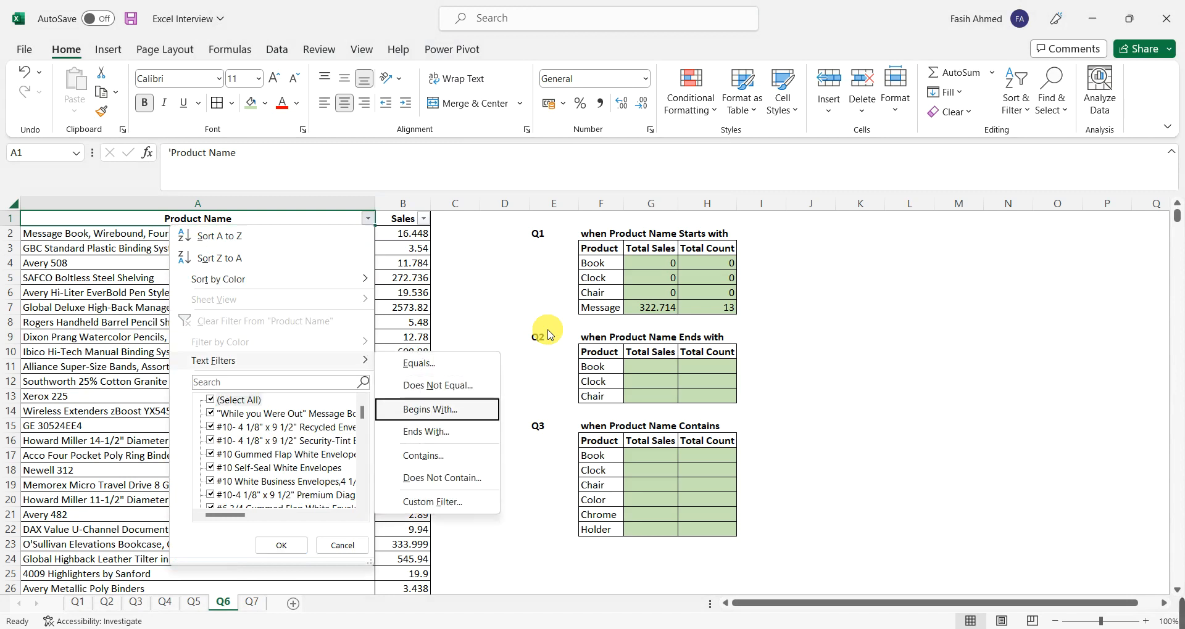
{"action": "key", "text": "Return"}
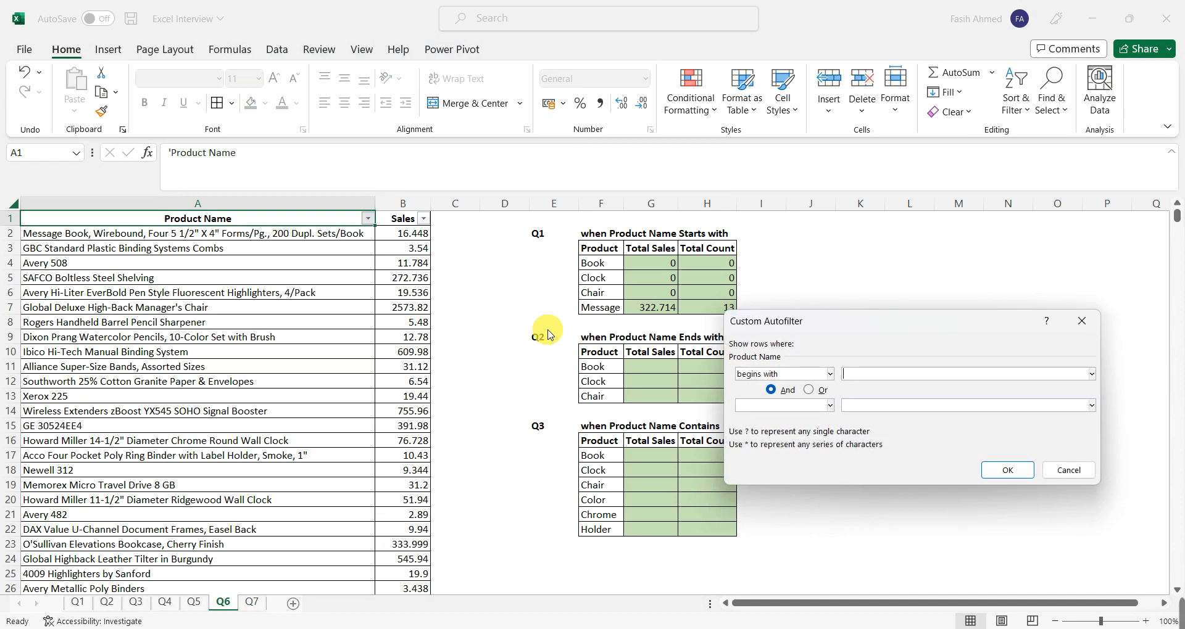
{"action": "type", "text": "Message"}
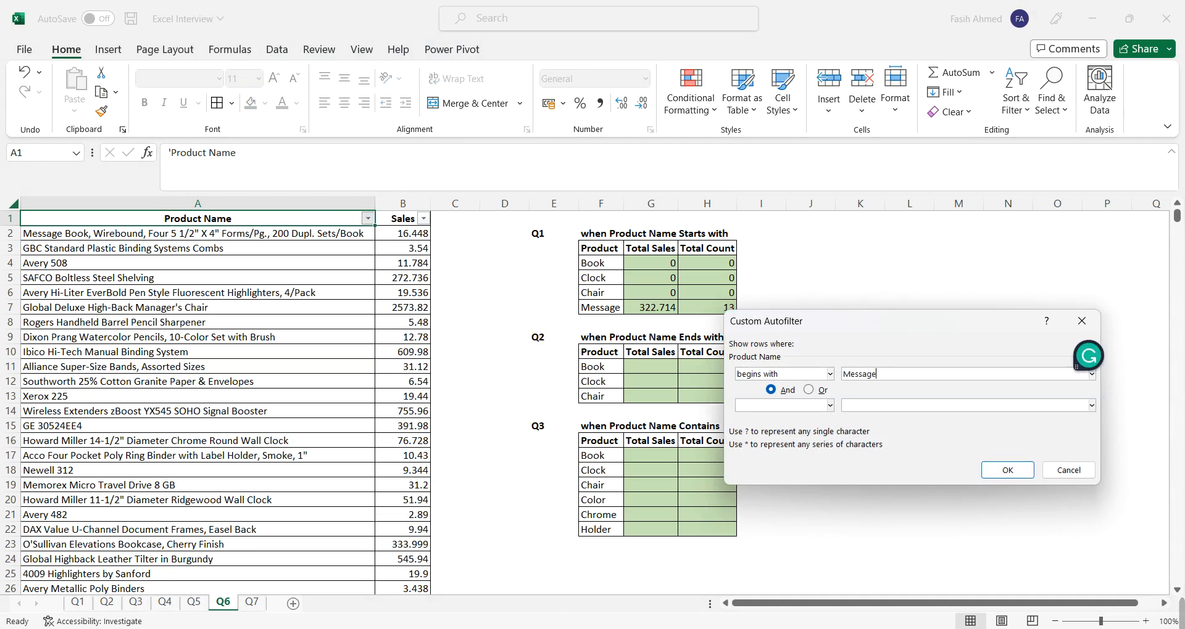
{"action": "key", "text": "Return"}
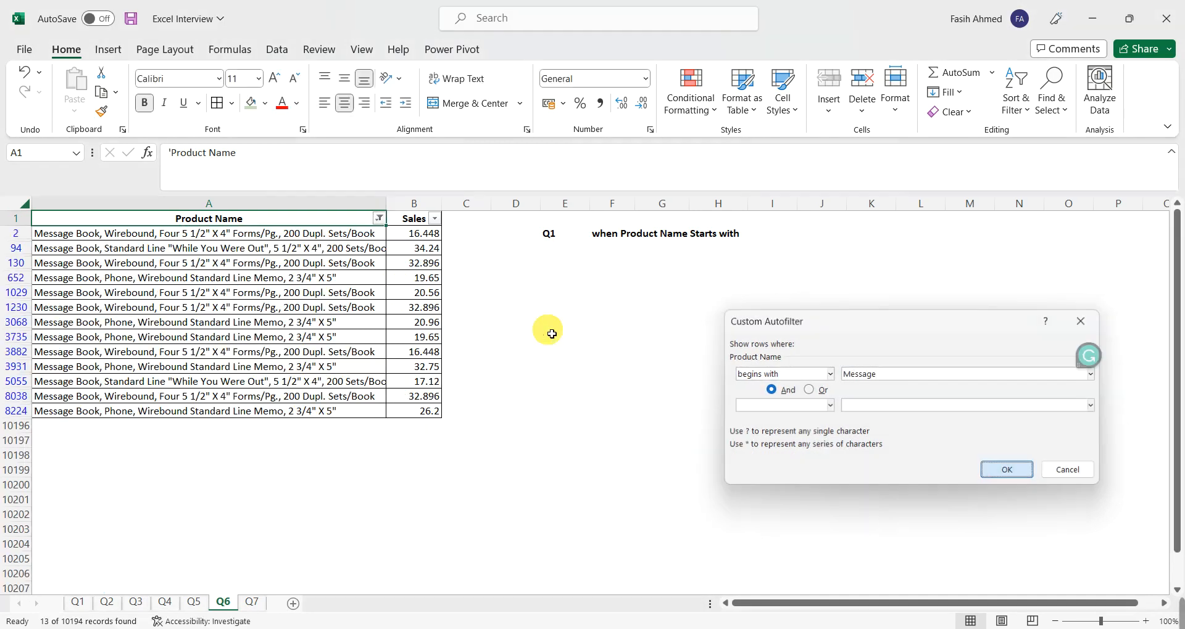
Check the count of the filtered Message product names and the sum of their Sales values.
{"action": "key", "text": "Down"}
{"action": "key", "text": "ctrl+shift+Down"}
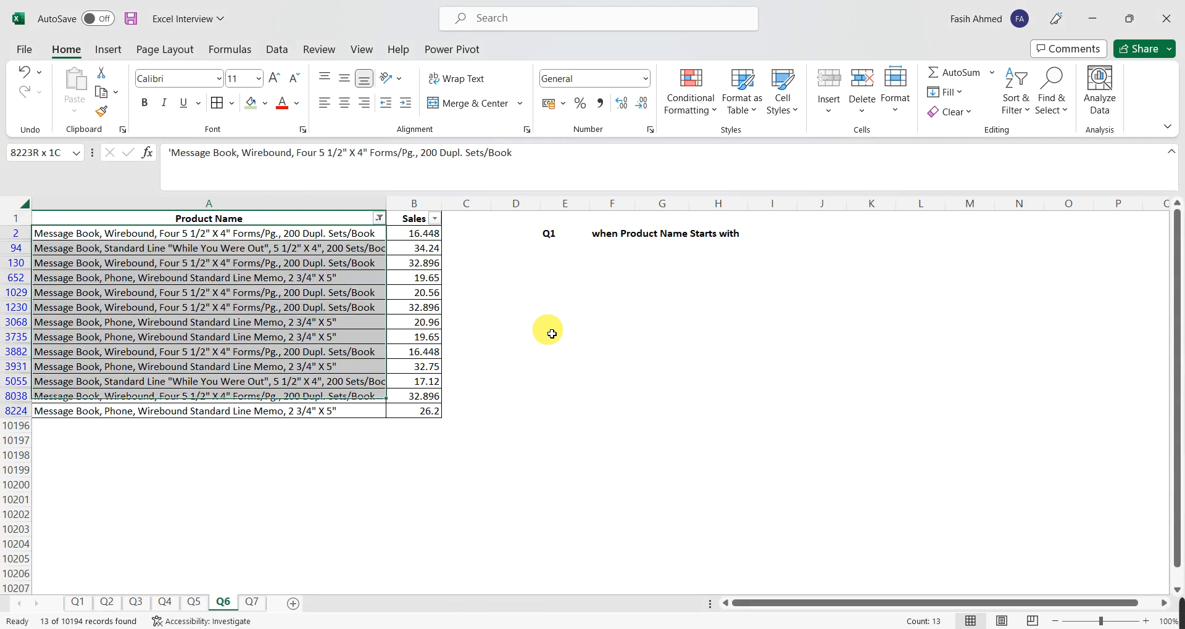
{"action": "key", "text": "ctrl+Up"}
{"action": "key", "text": "Down"}
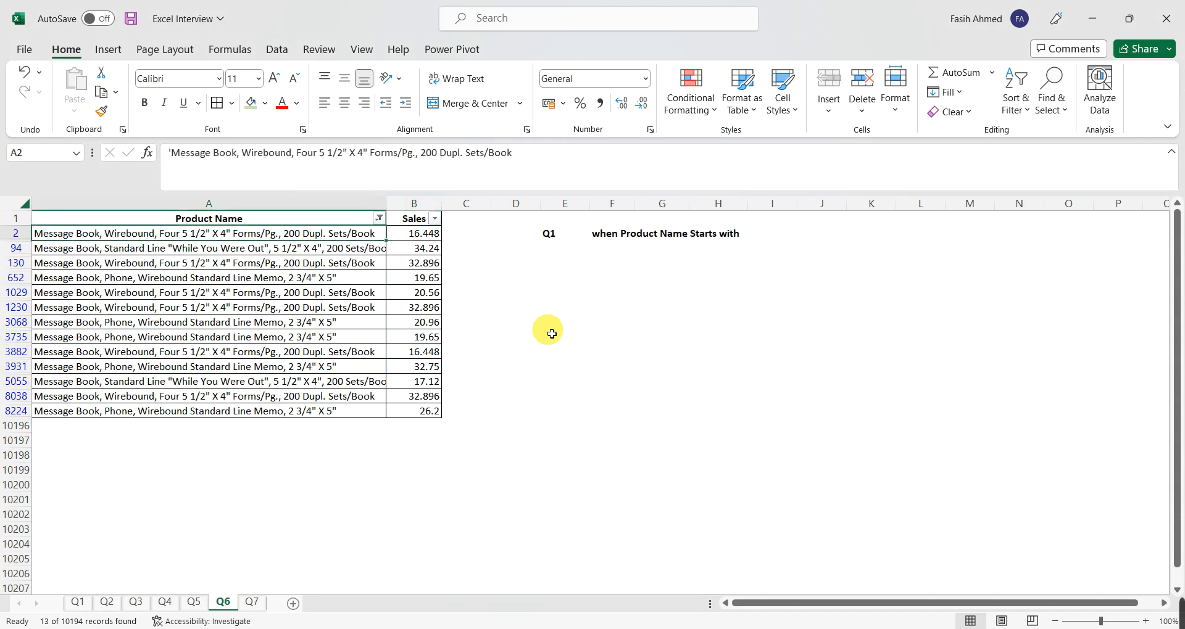
{"action": "key", "text": "Right"}
{"action": "key", "text": "ctrl+shift+Down"}
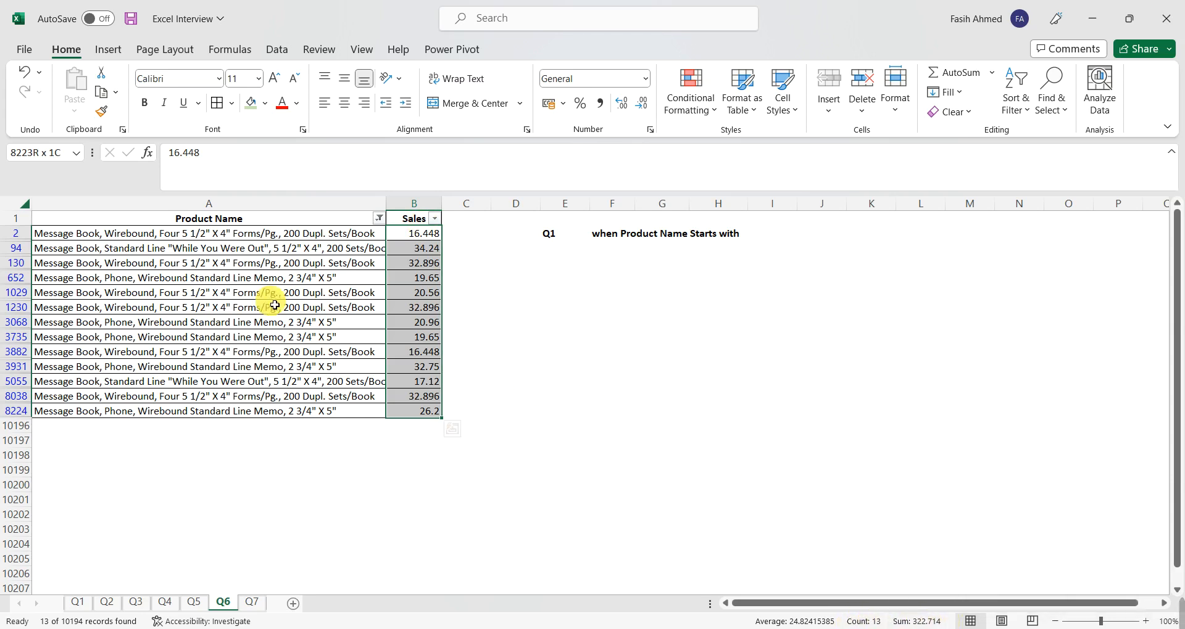
Remove the Message filter and compare the Q1 Message row's Total Sales and Total Count, G7 and H7.
{"action": "key", "text": "ctrl+shift+l"}
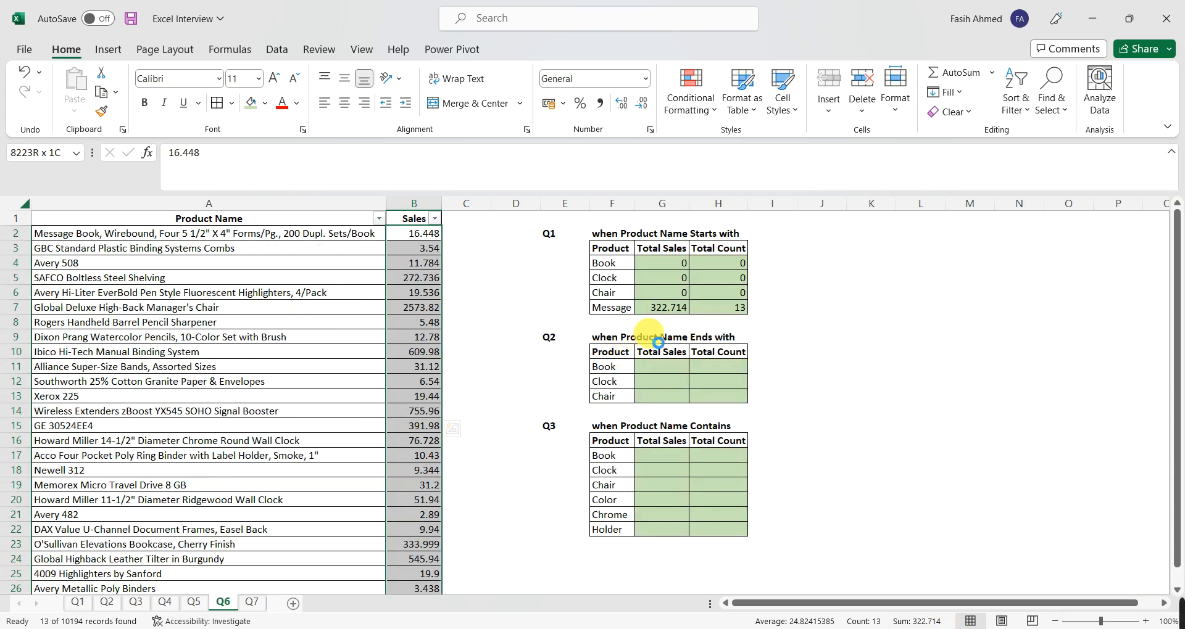
{"action": "left_click", "coordinate": [677, 309]}
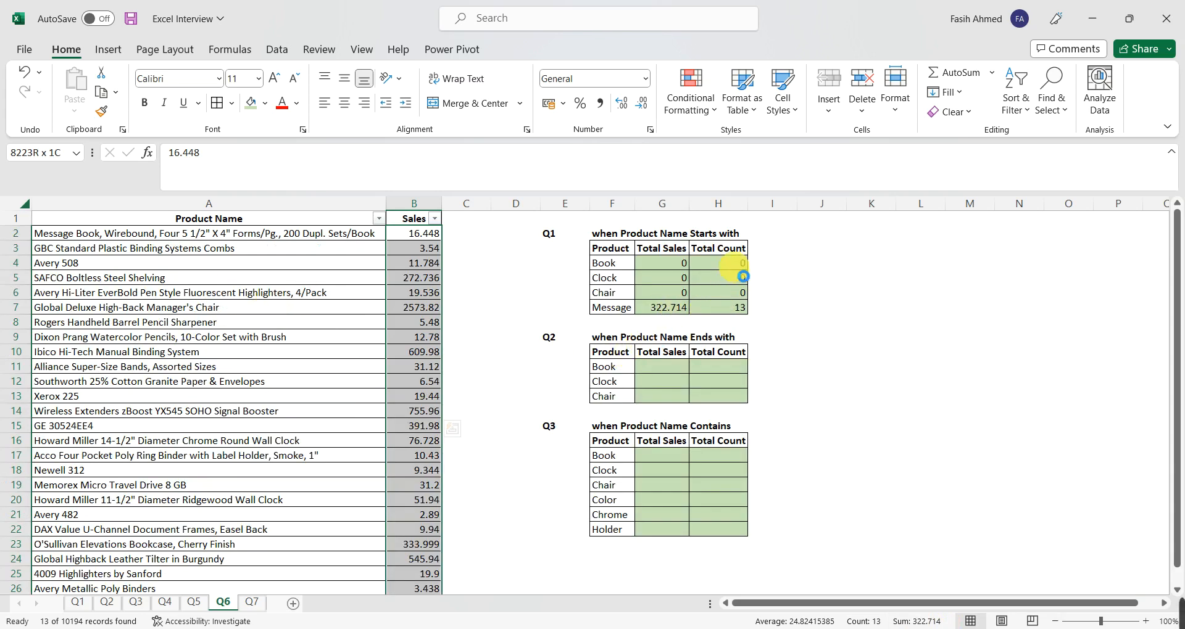
{"action": "left_click", "coordinate": [723, 309]}
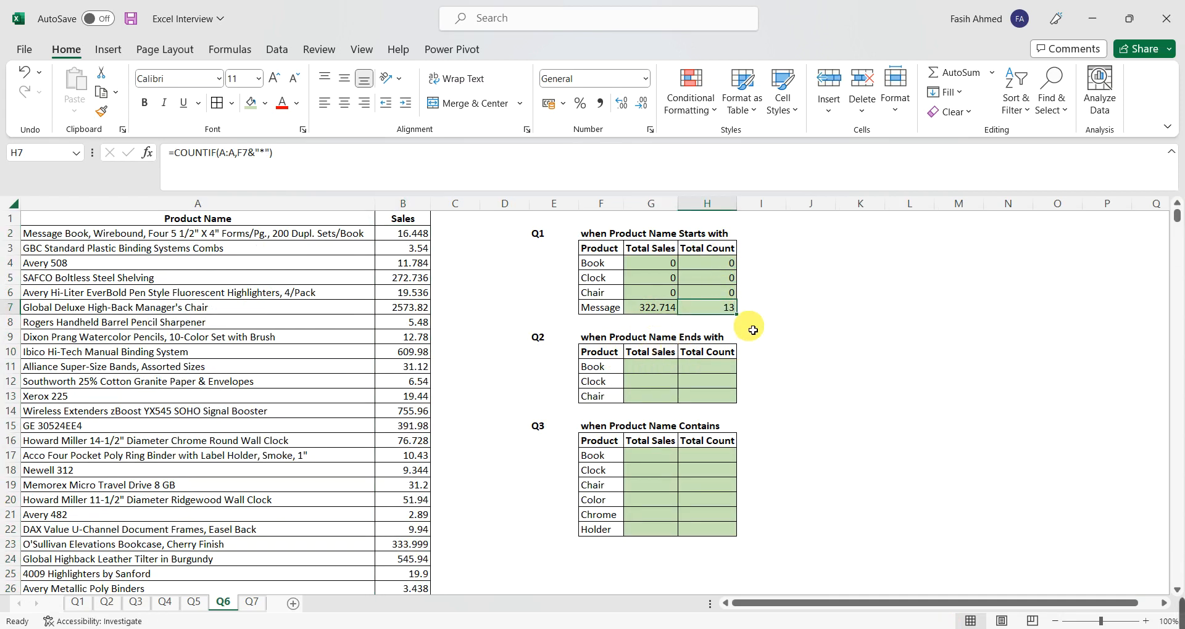
Filter the Product Name column to names that begin with "Chair" to check the Q1 keywords in F4:F6.
{"action": "left_click_drag", "start_coordinate": [600, 264], "coordinate": [605, 282]}
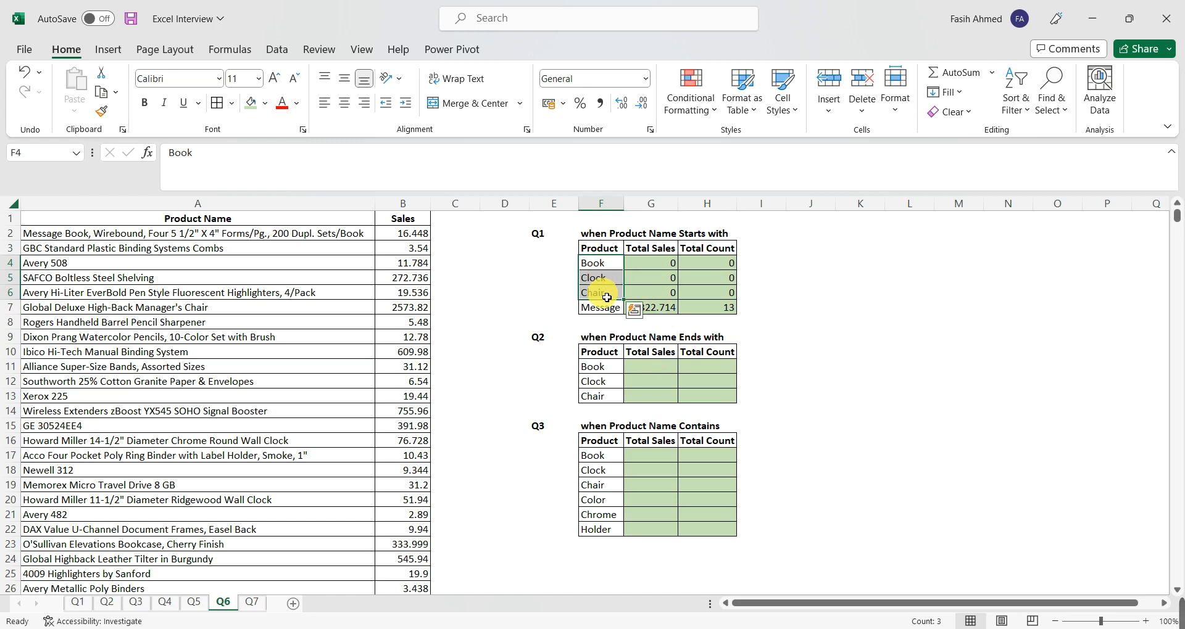
{"action": "left_click", "coordinate": [277, 219]}
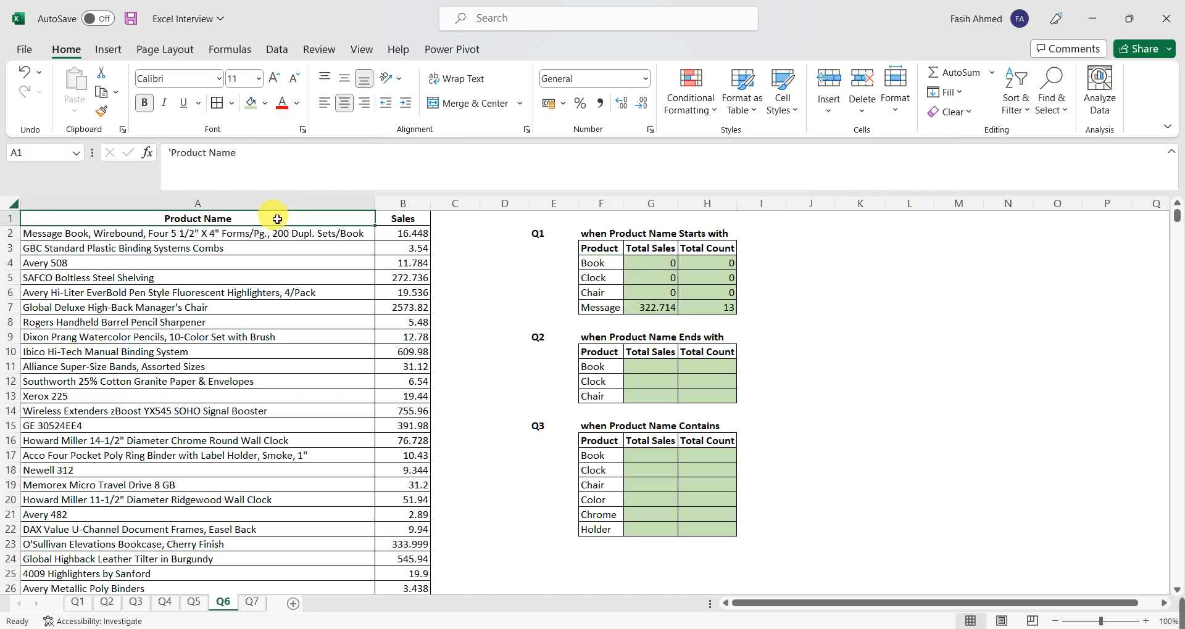
{"action": "key", "text": "alt+Down"}
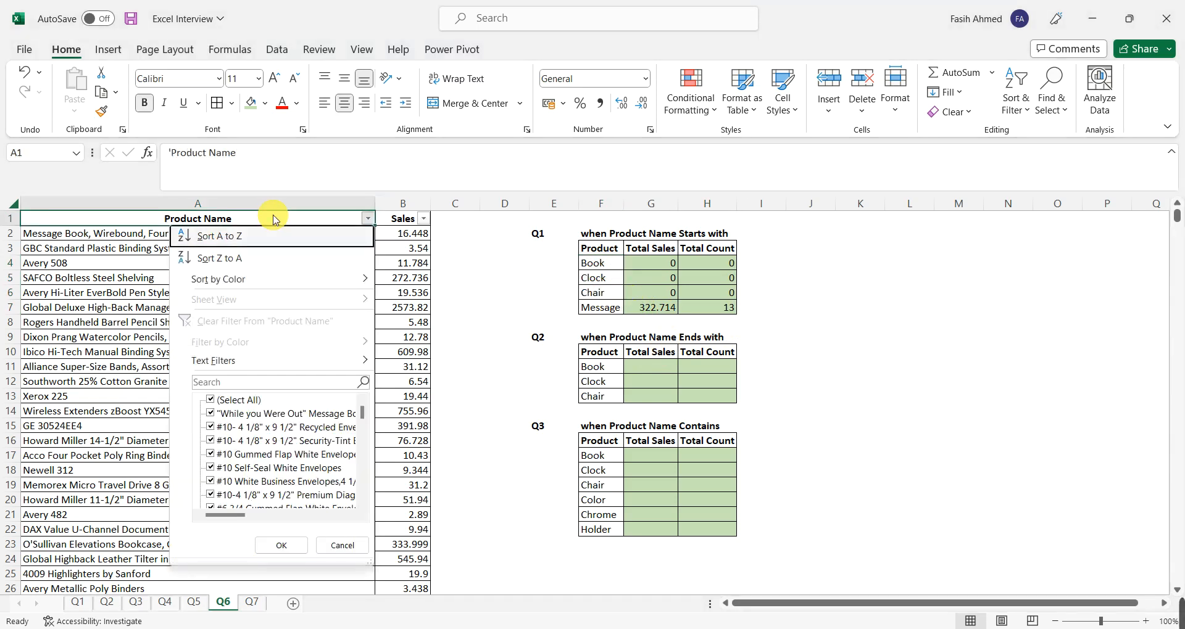
{"action": "key", "text": "Up"}
{"action": "key", "text": "Right"}
{"action": "key", "text": "Down"}
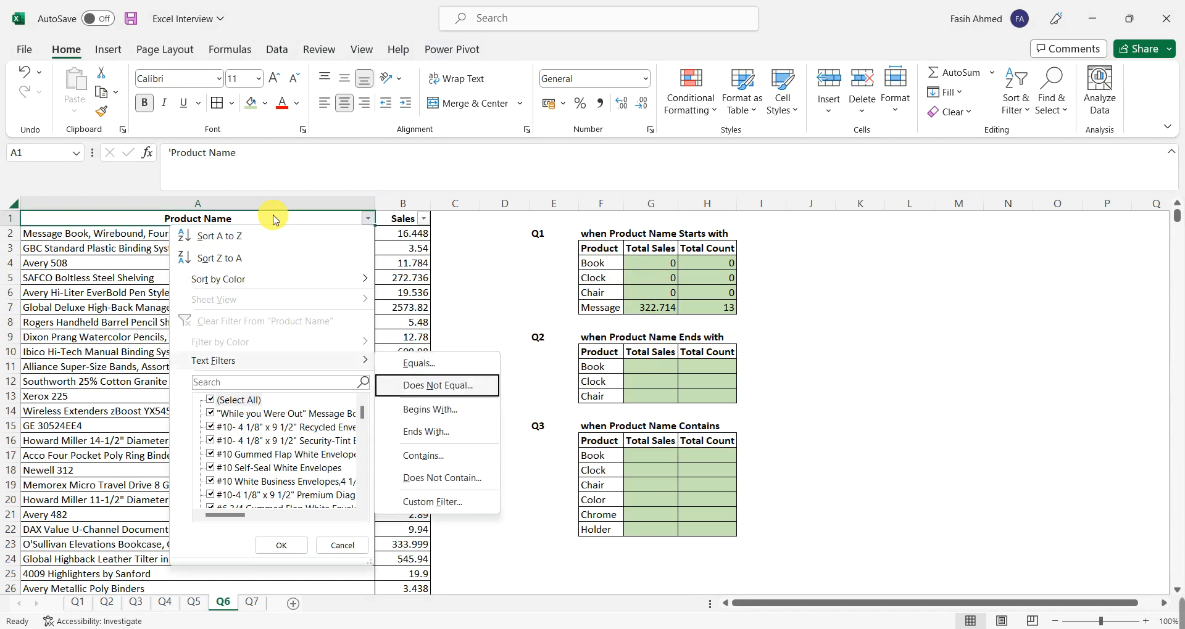
{"action": "key", "text": "Down"}
{"action": "key", "text": "Return"}
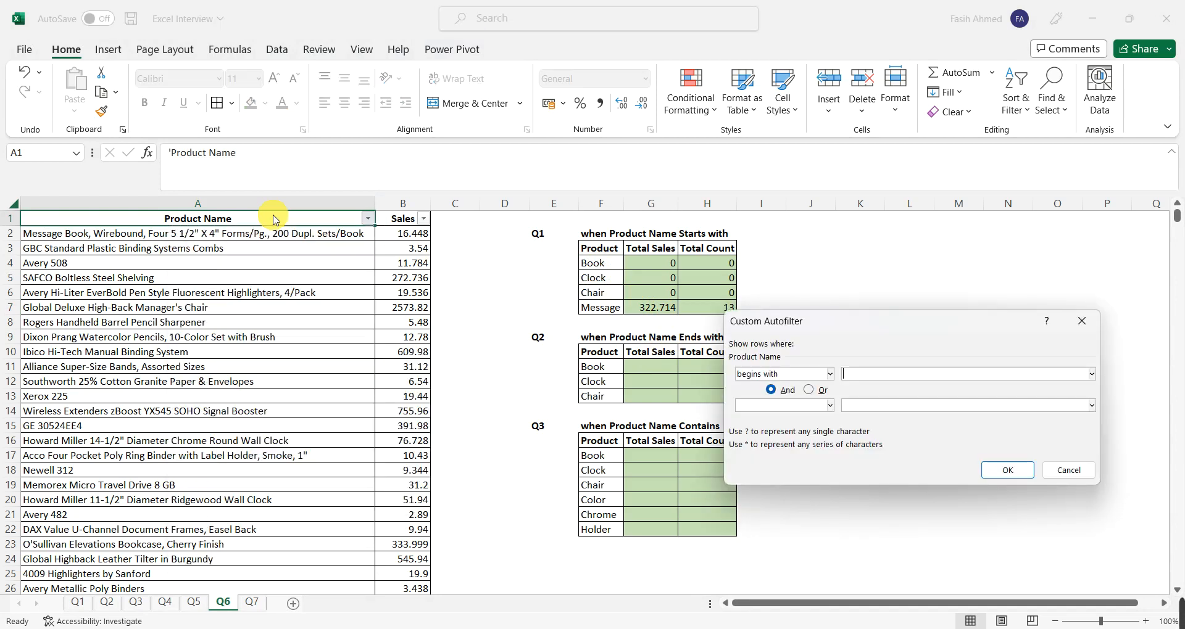
{"action": "type", "text": "Chair"}
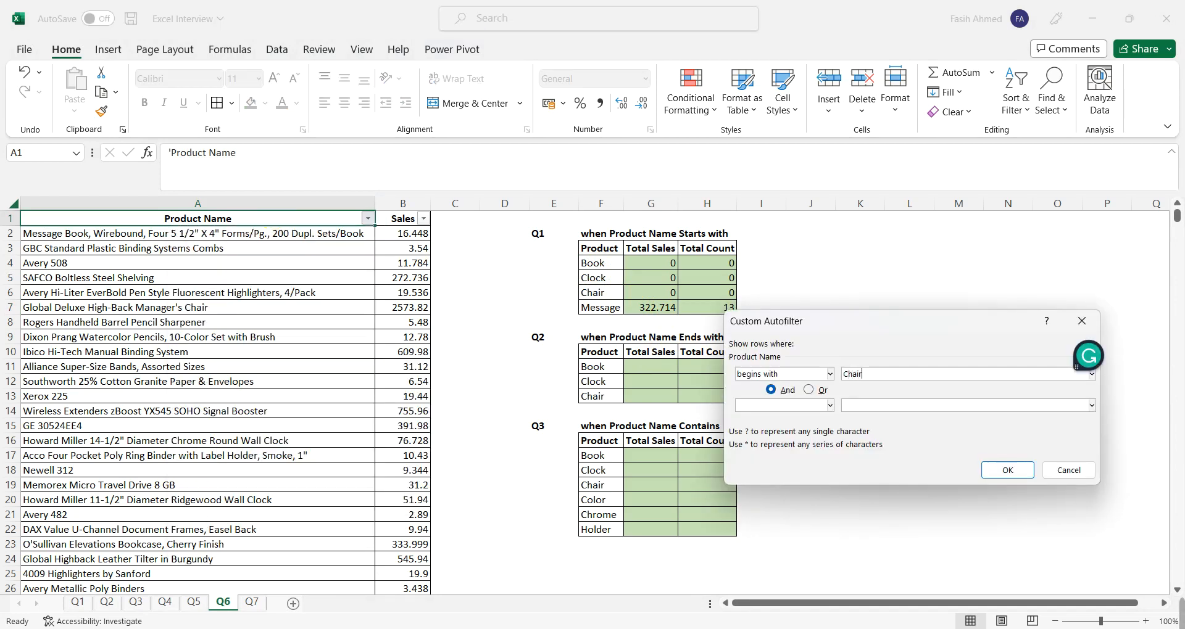
{"action": "key", "text": "Return"}
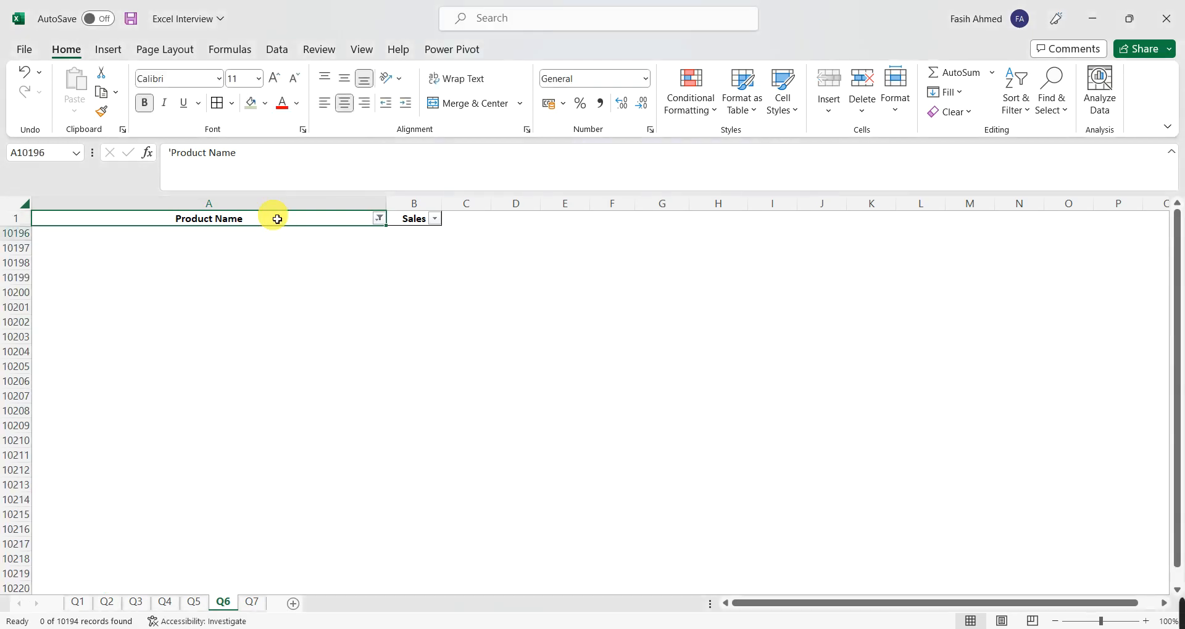
Remove the Chair filter and turn off filtering on the product list.
{"action": "left_click", "coordinate": [277, 219]}
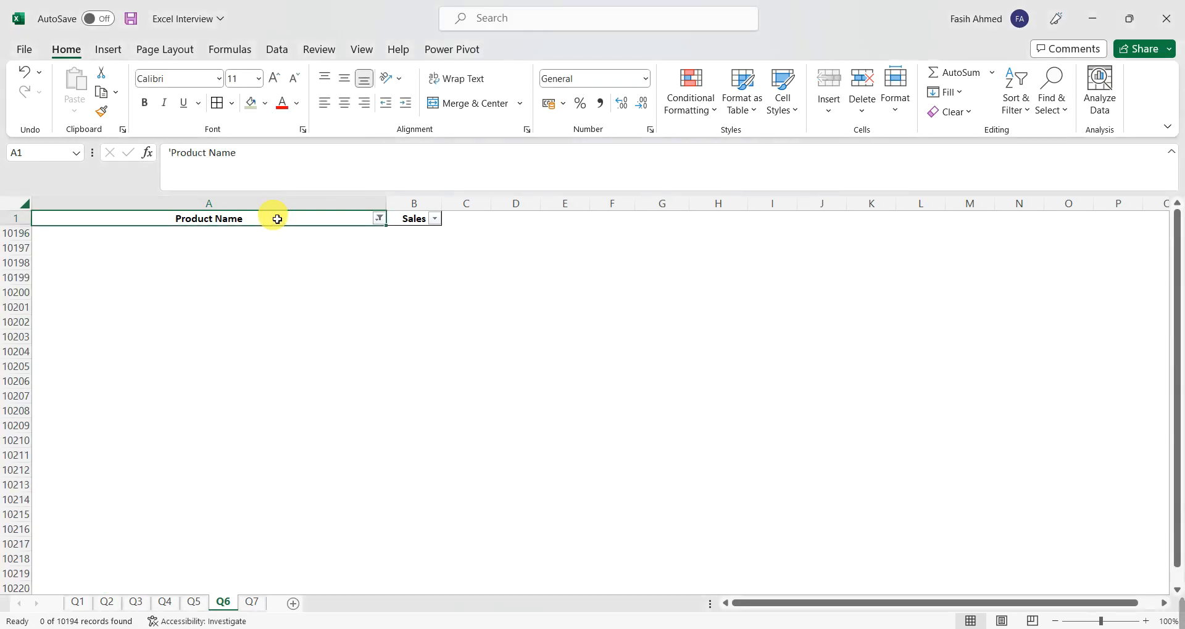
{"action": "key", "text": "ctrl+shift+l"}
{"action": "key", "text": "ctrl+shift+l"}
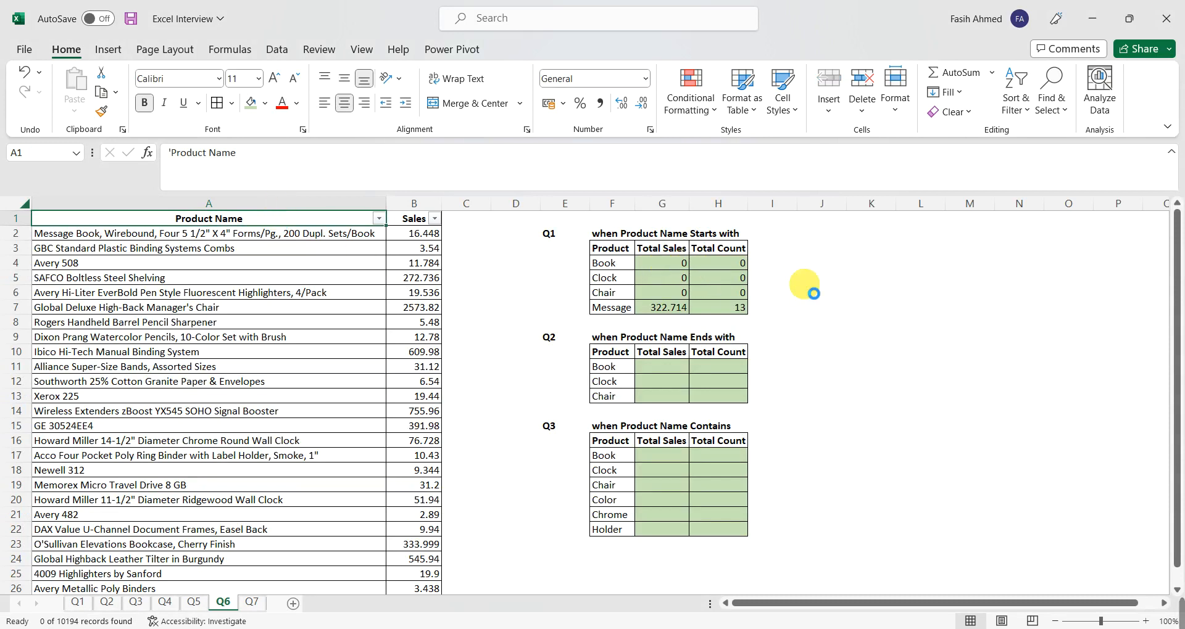
{"action": "key", "text": "ctrl+shift+l"}
Enter the starts-with wildcard pattern Value* as a note in L4, beside the Q1 table.
{"action": "left_click", "coordinate": [903, 269]}
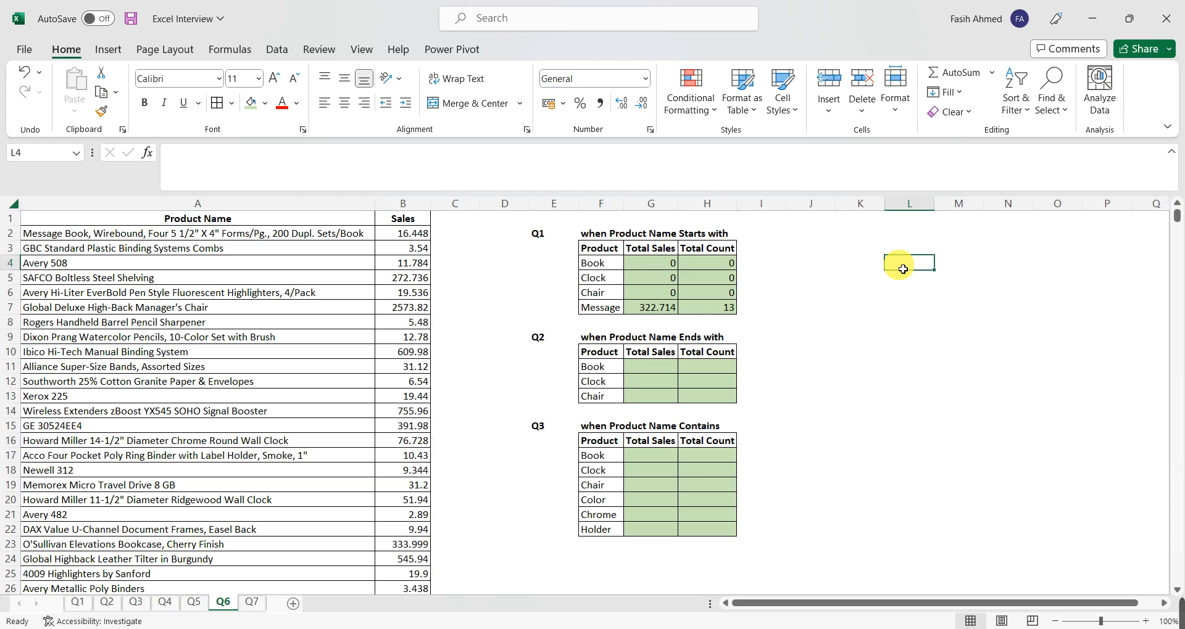
{"action": "type", "text": "Name"}
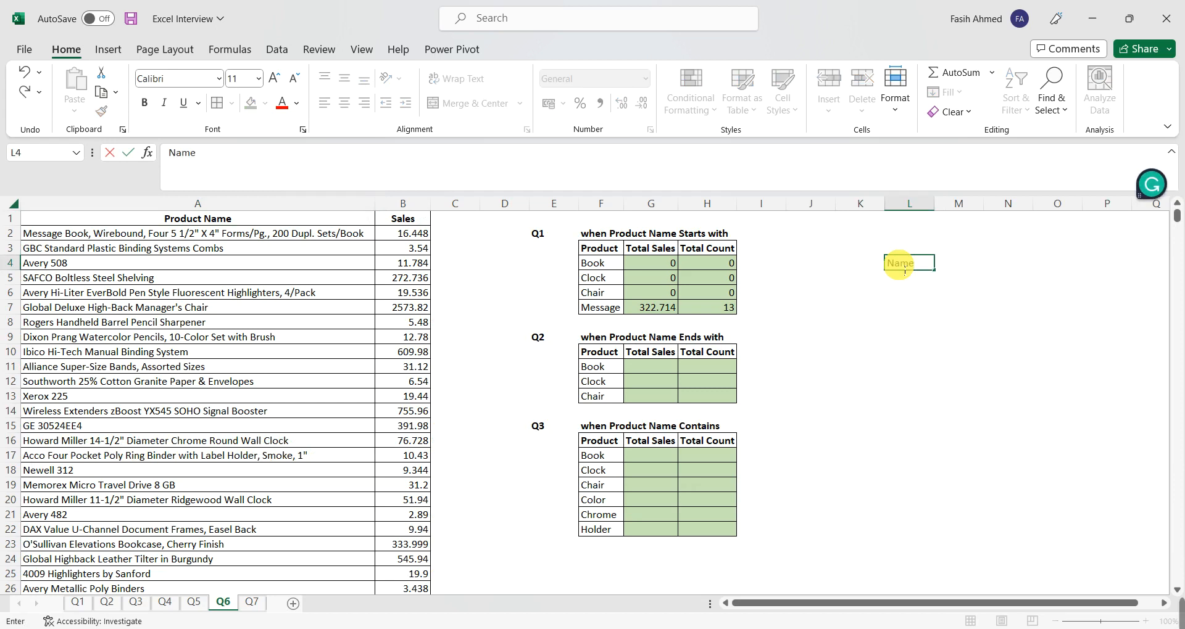
{"action": "key", "text": "BackSpace"}
{"action": "key", "text": "BackSpace"}
{"action": "key", "text": "BackSpace"}
{"action": "key", "text": "BackSpace"}
{"action": "type", "text": "Value"}
{"action": "key", "text": "Return"}
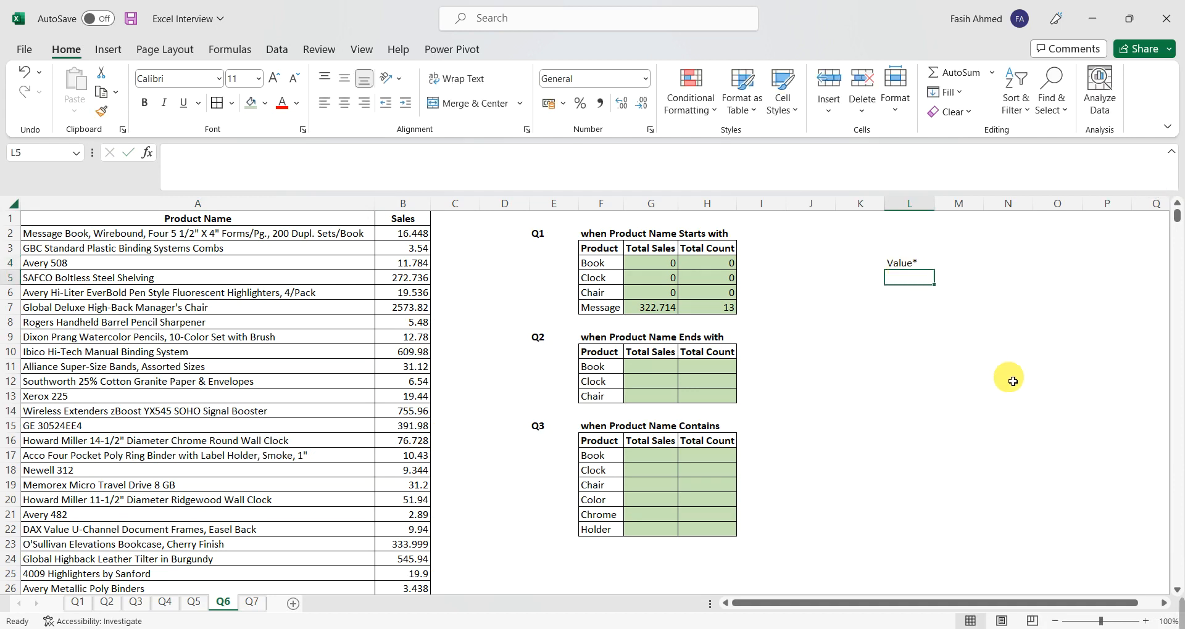
Enter the ends-with wildcard pattern *Value as a note in L10, beside the Q2 table.
{"action": "left_click", "coordinate": [898, 351]}
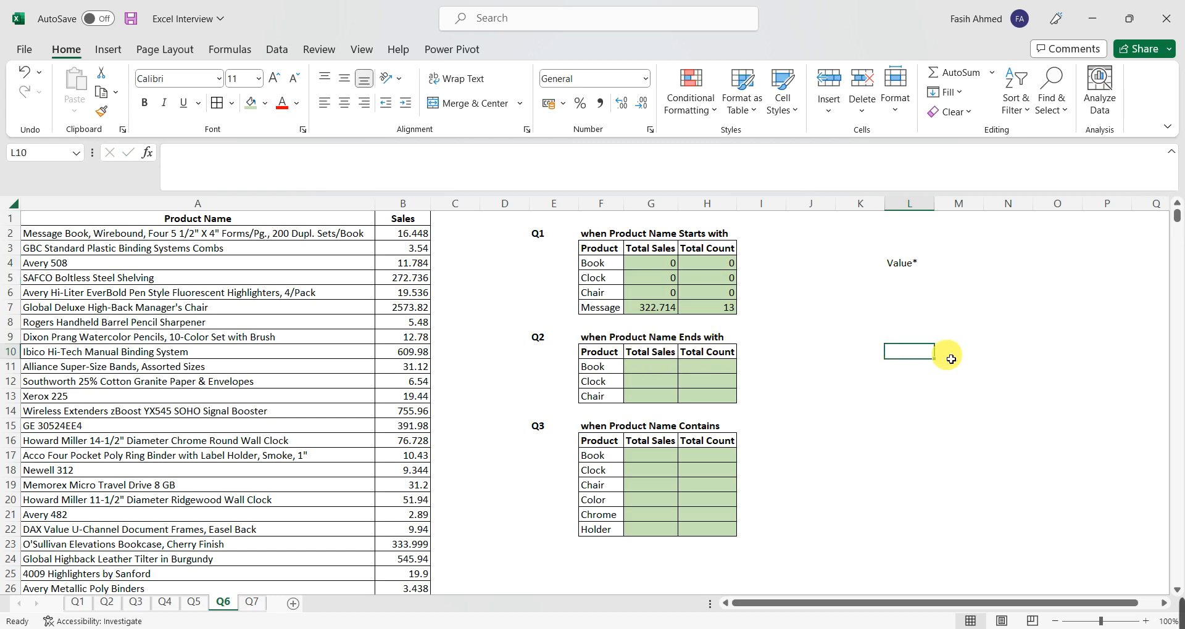
{"action": "type", "text": "*Valu"}
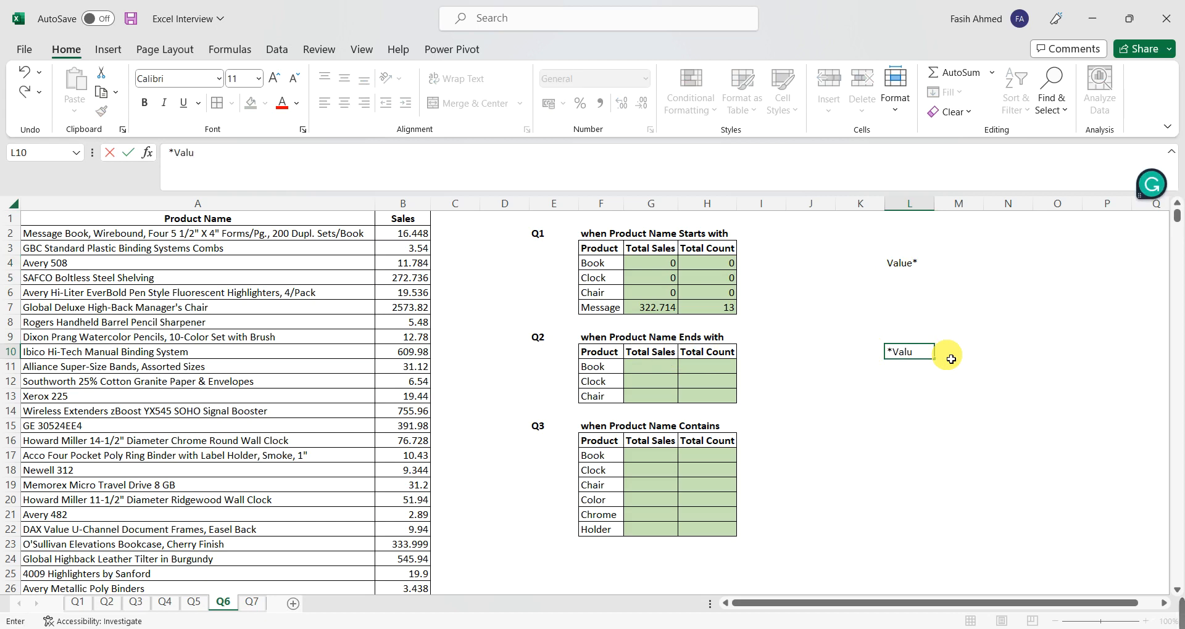
{"action": "type", "text": "e"}
{"action": "key", "text": "Return"}
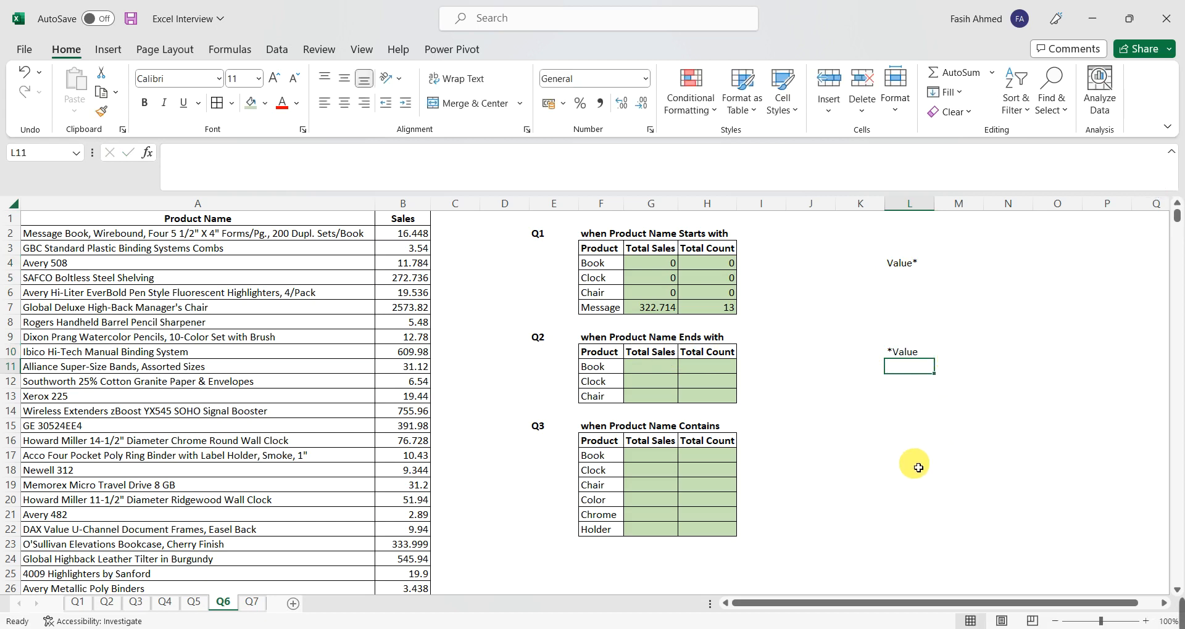
Enter the contains wildcard pattern *Value* as a note in L16, beside the Q3 table.
{"action": "left_click", "coordinate": [913, 438]}
{"action": "type", "text": "*"}
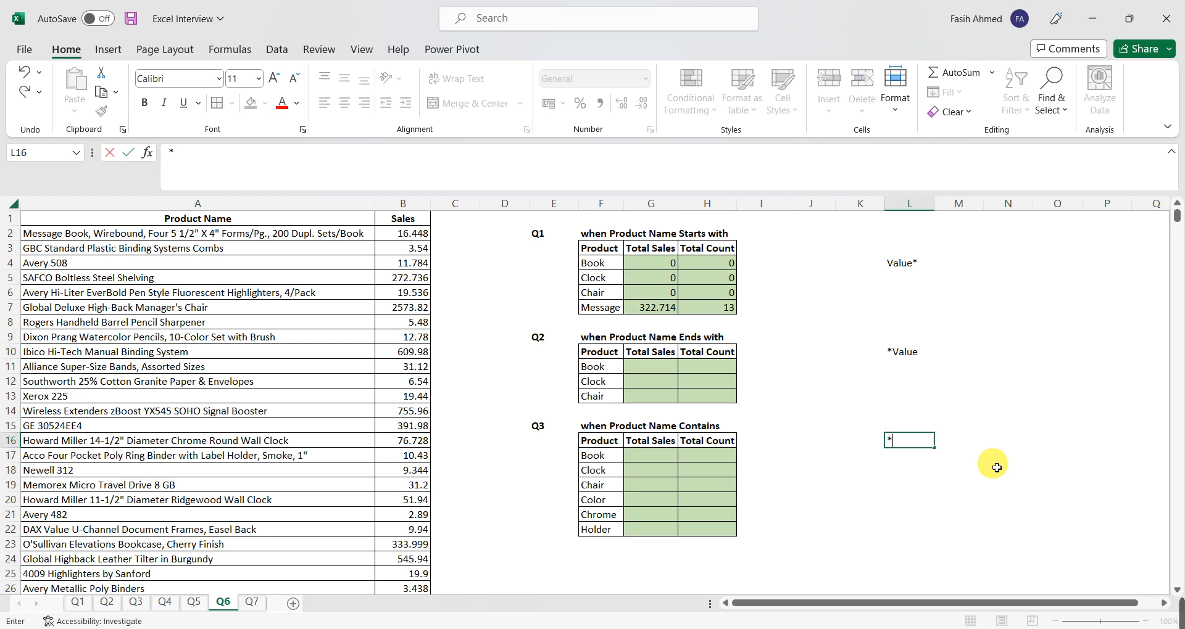
{"action": "type", "text": "Va"}
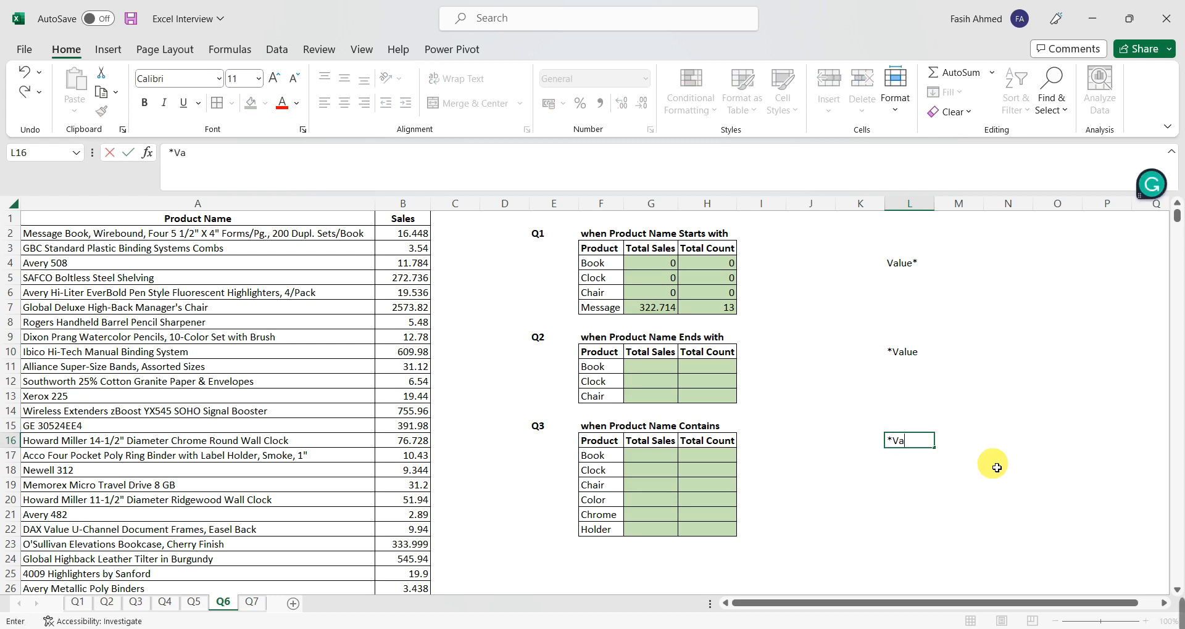
{"action": "type", "text": "lue*"}
{"action": "key", "text": "Return"}
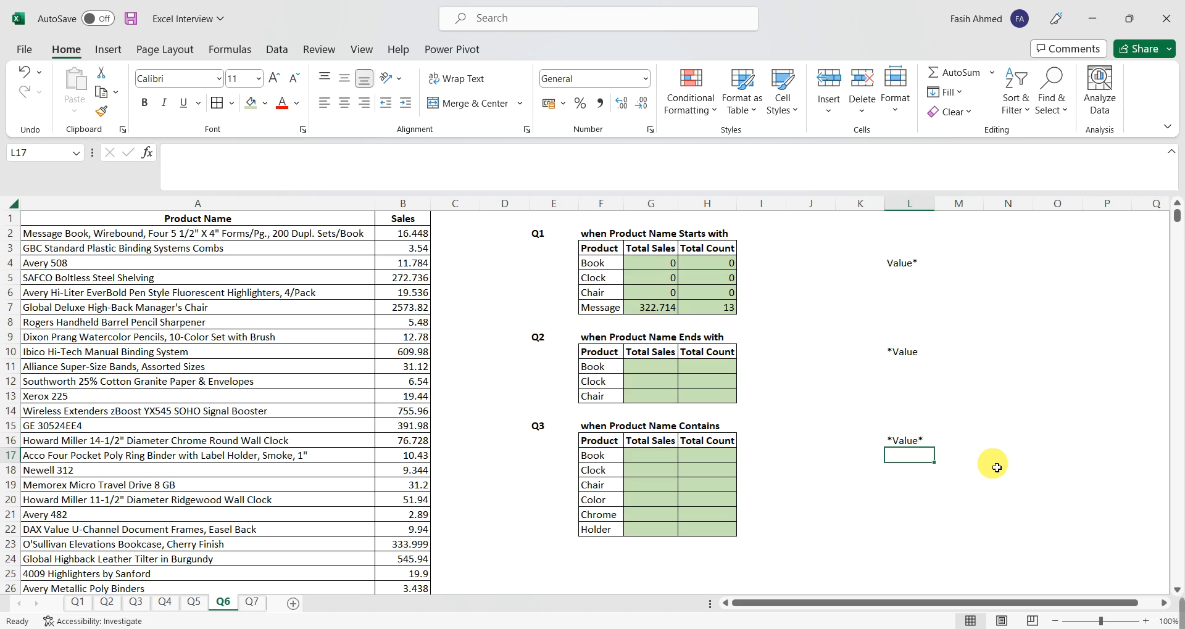
{"action": "left_click", "coordinate": [614, 368]}
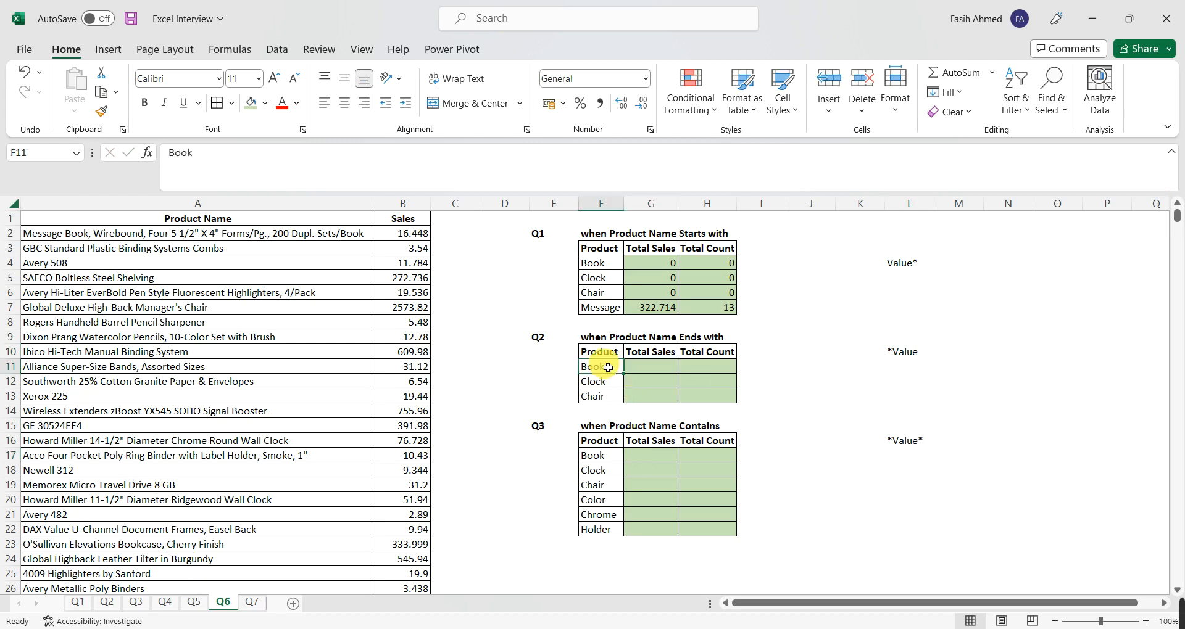
{"action": "left_click", "coordinate": [596, 388]}
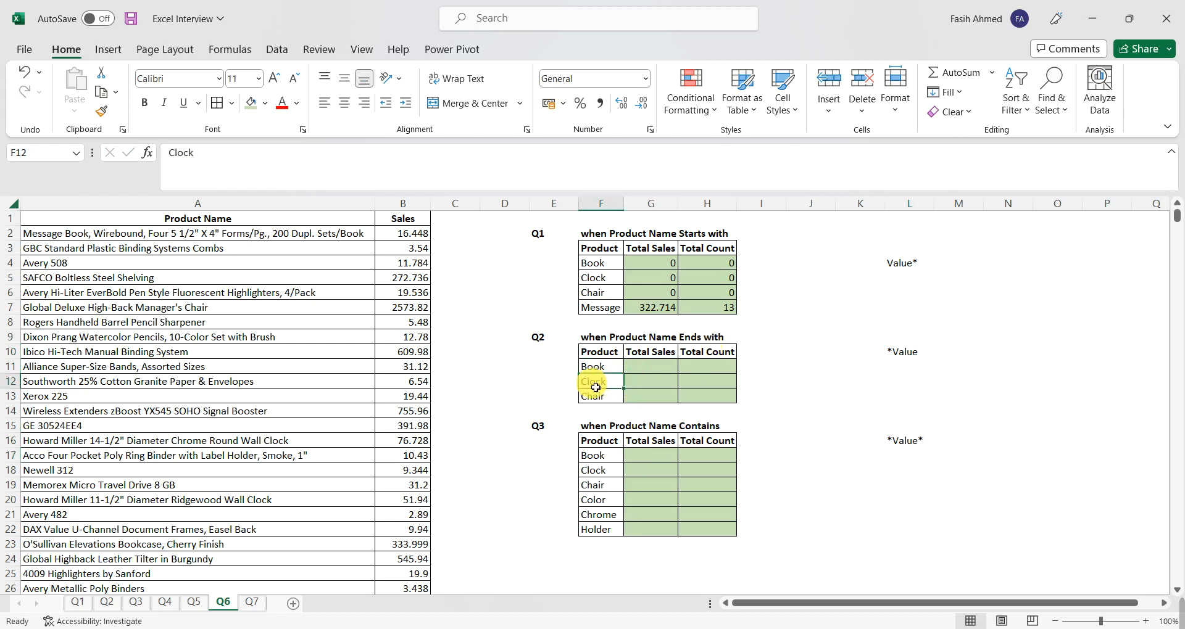
{"action": "left_click", "coordinate": [645, 367]}
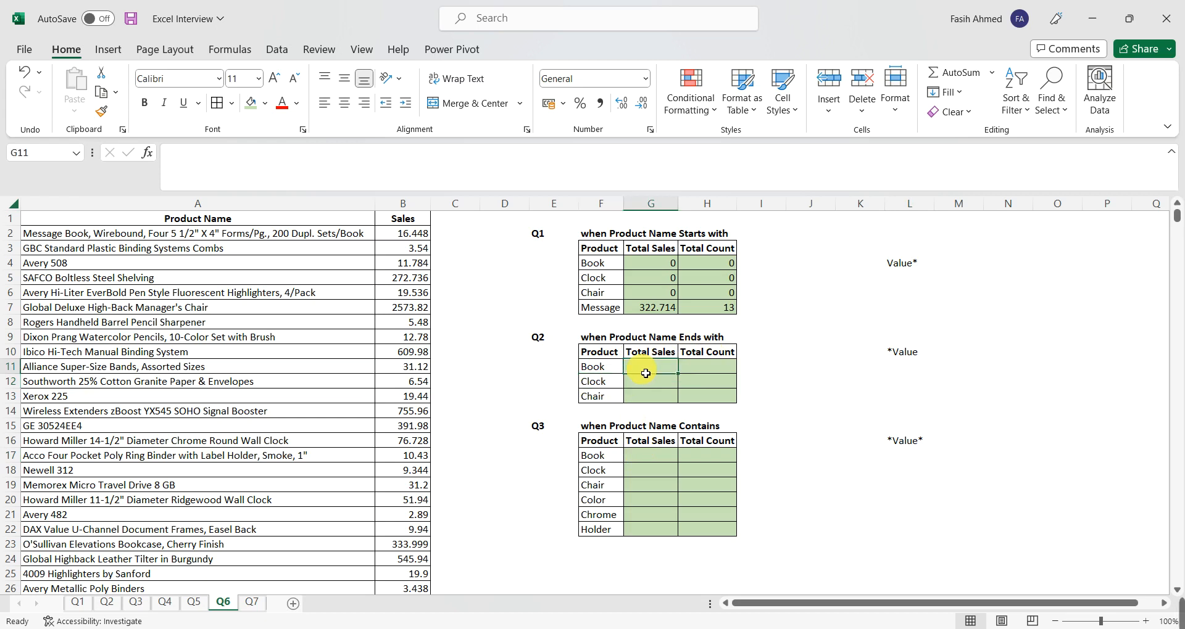
{"action": "left_click", "coordinate": [341, 239]}
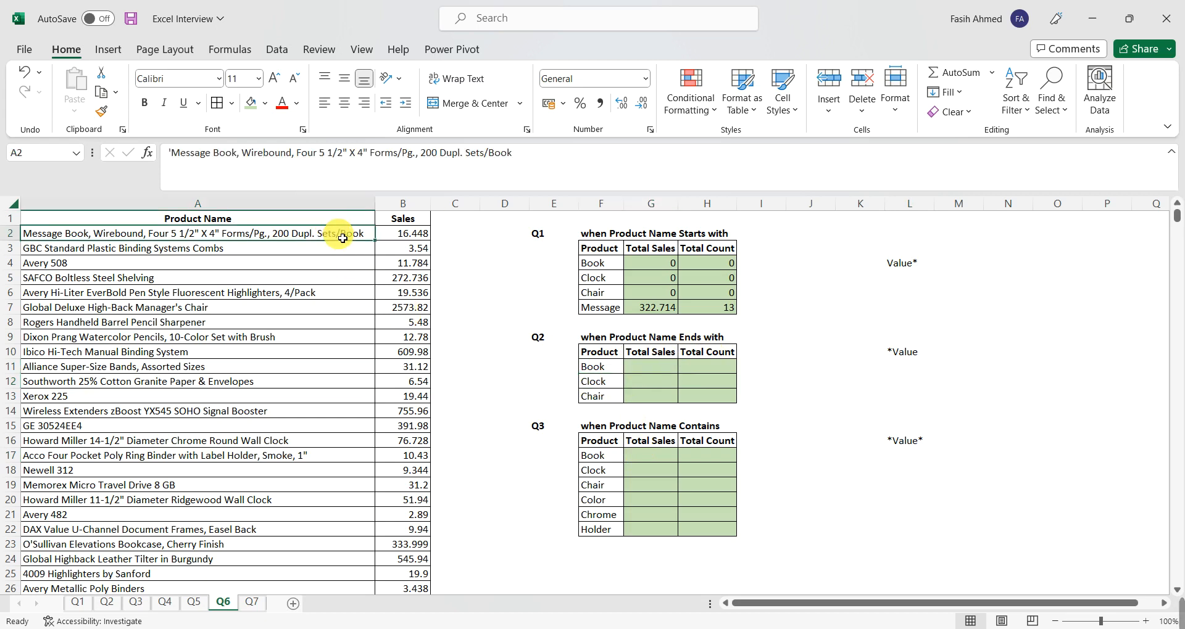
{"action": "key", "text": "alt+F1"}
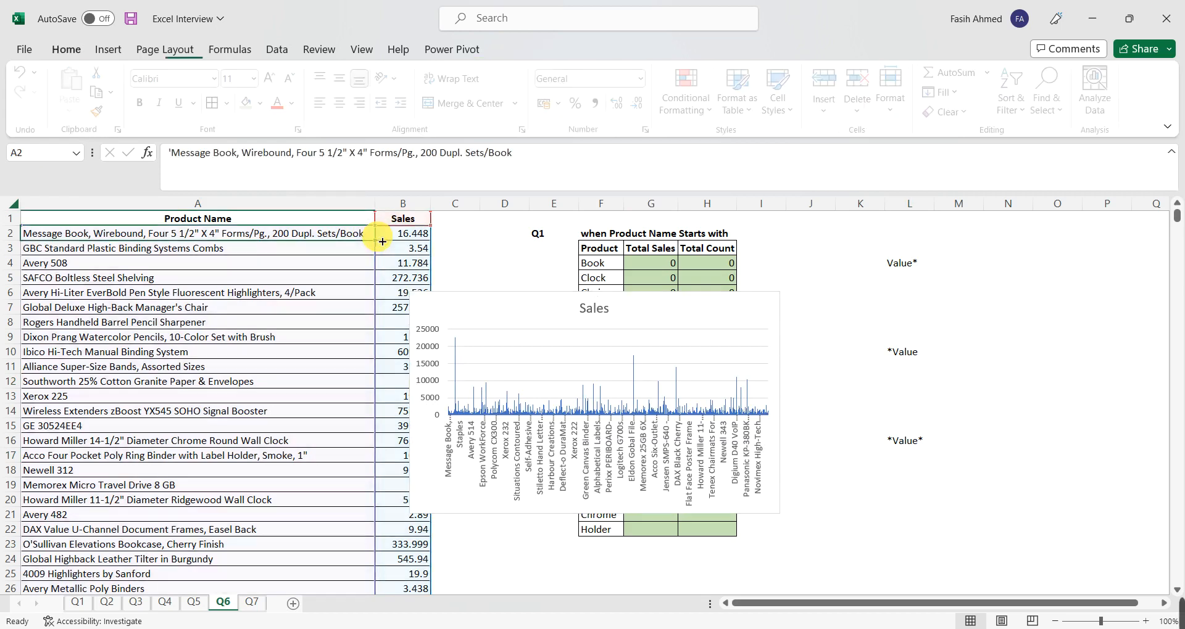
{"action": "left_click", "coordinate": [497, 314]}
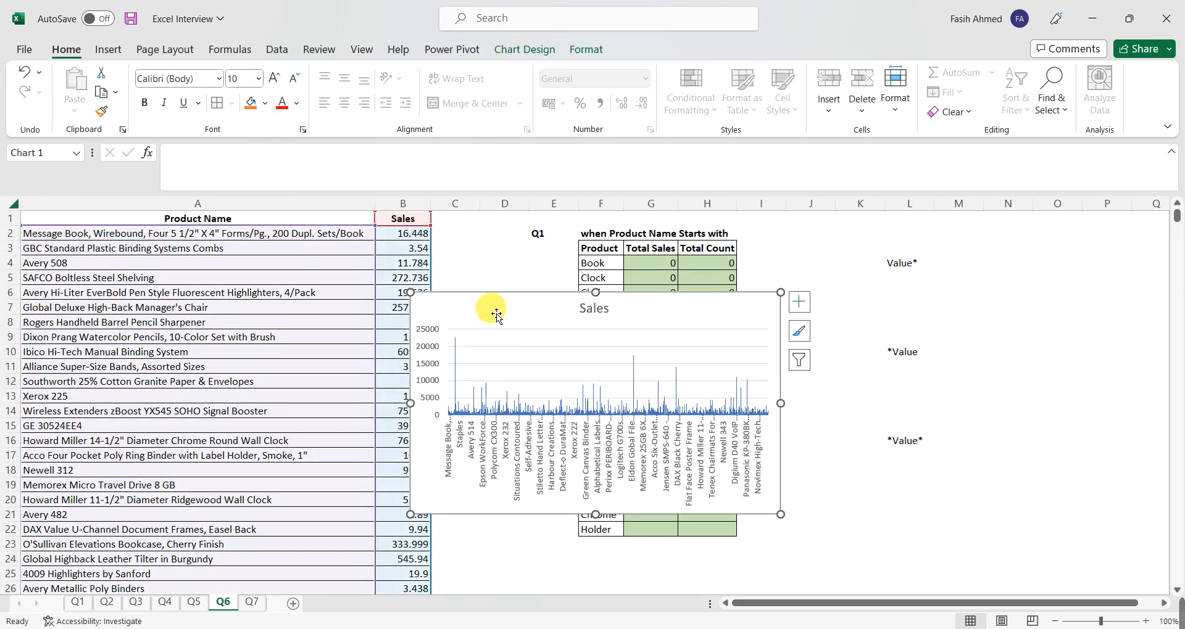
{"action": "key", "text": "Delete"}
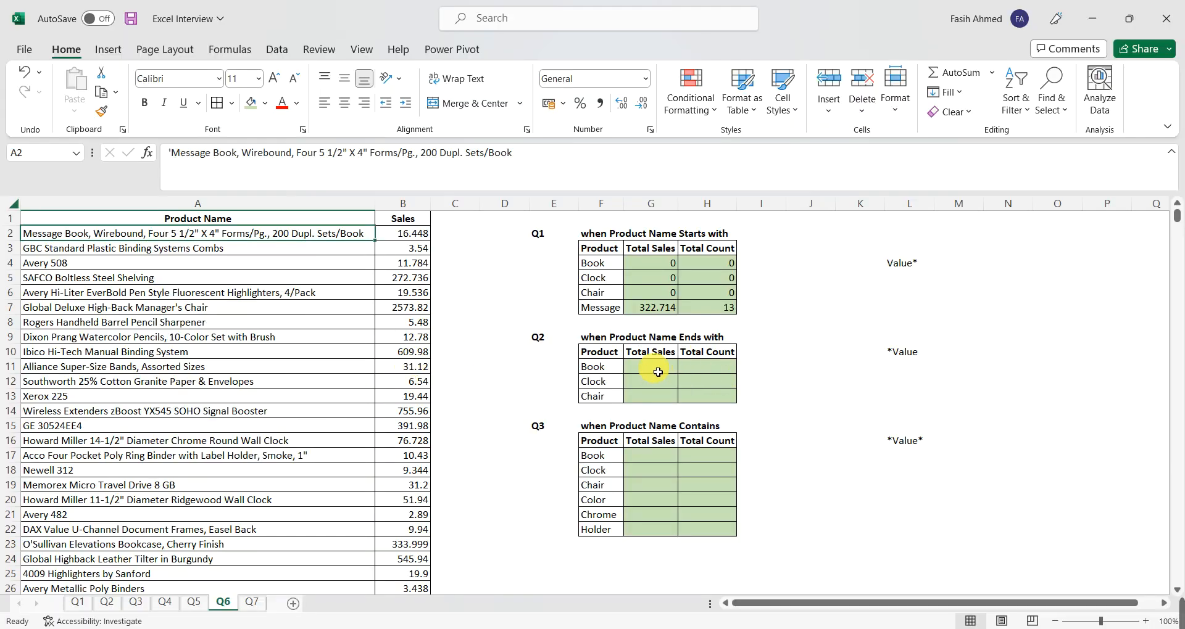
Enter a SUMIF in G11 that checks column A for names ending with the F11 keyword, using the criteria "*"&F11.
{"action": "left_click", "coordinate": [651, 370]}
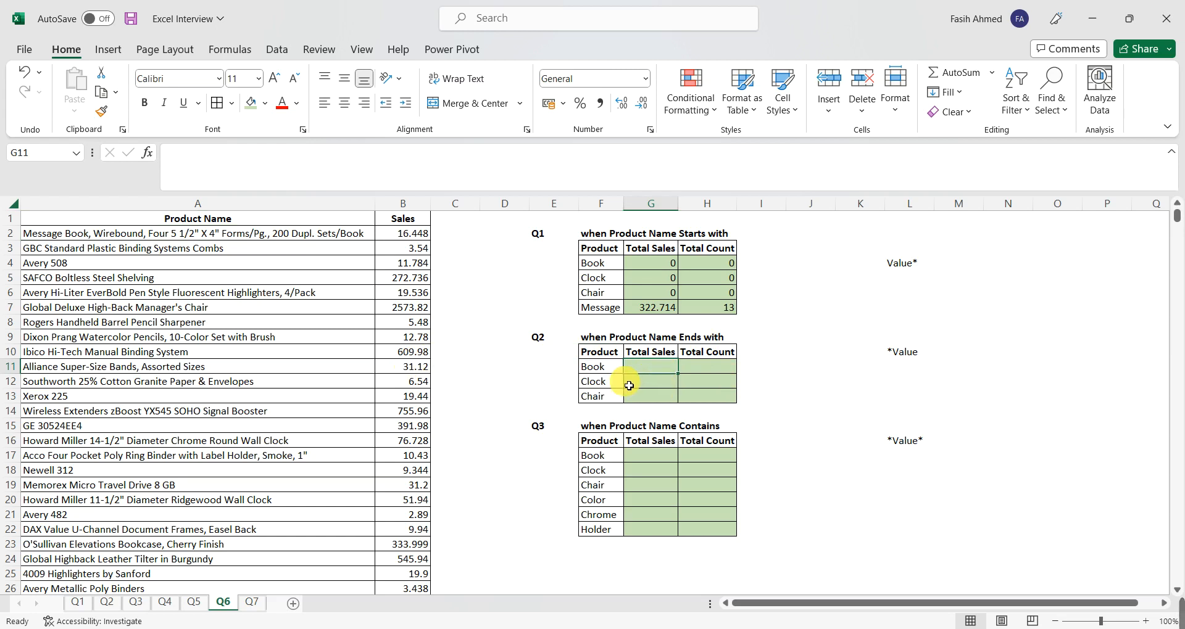
{"action": "type", "text": "=sumi"}
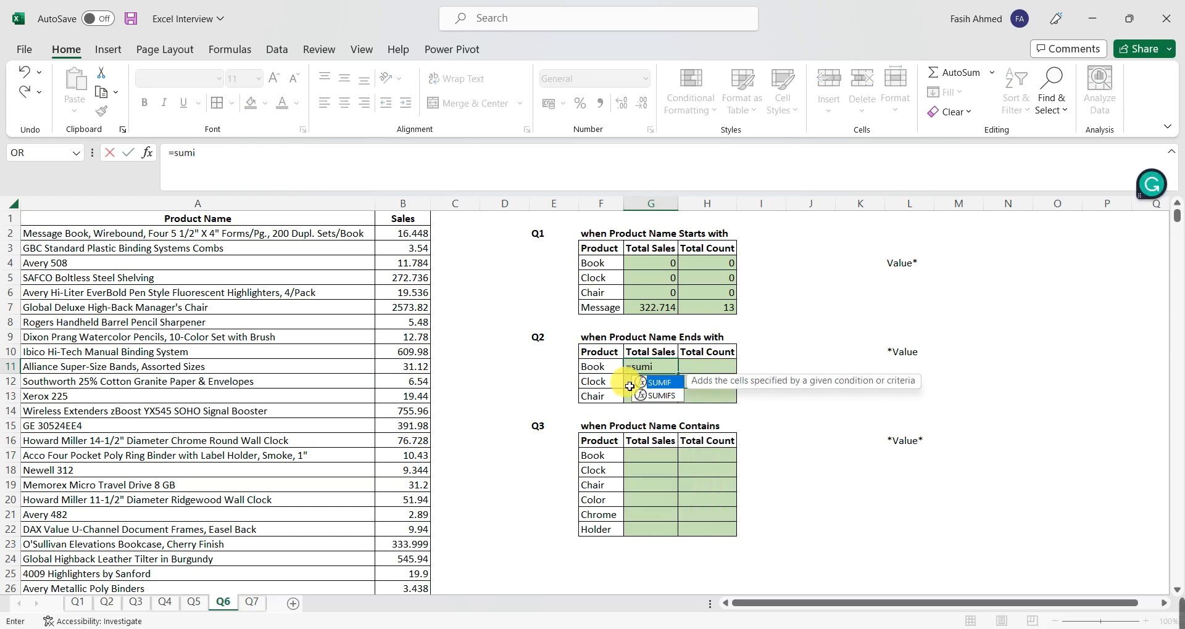
{"action": "type", "text": "f"}
{"action": "key", "text": "Tab"}
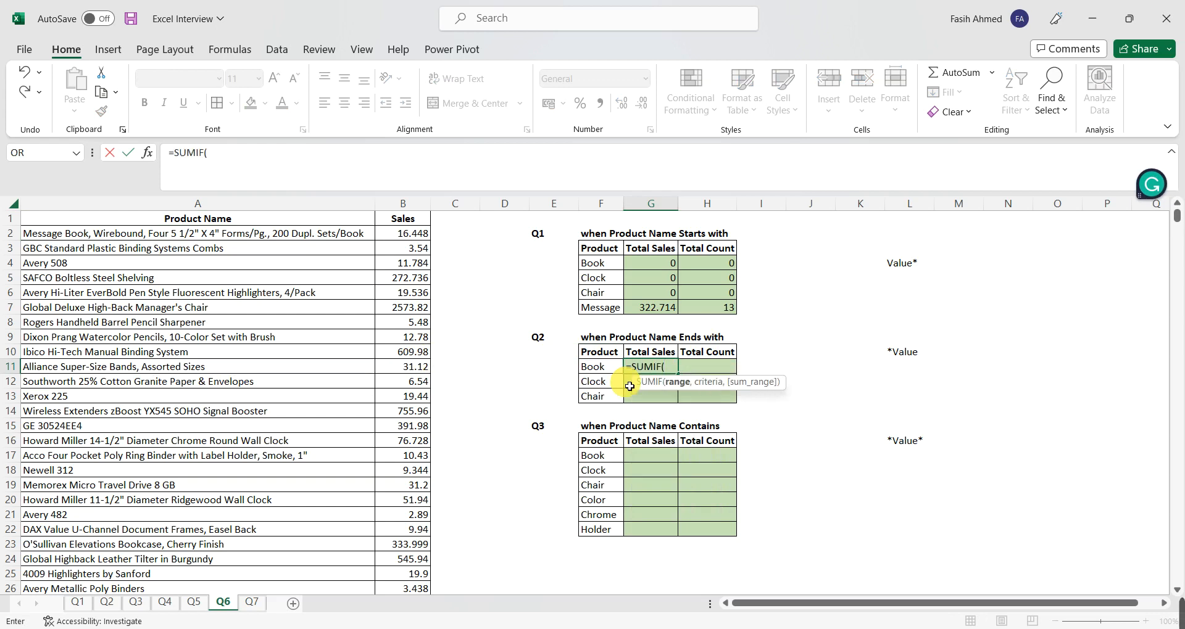
{"action": "left_click", "coordinate": [278, 207]}
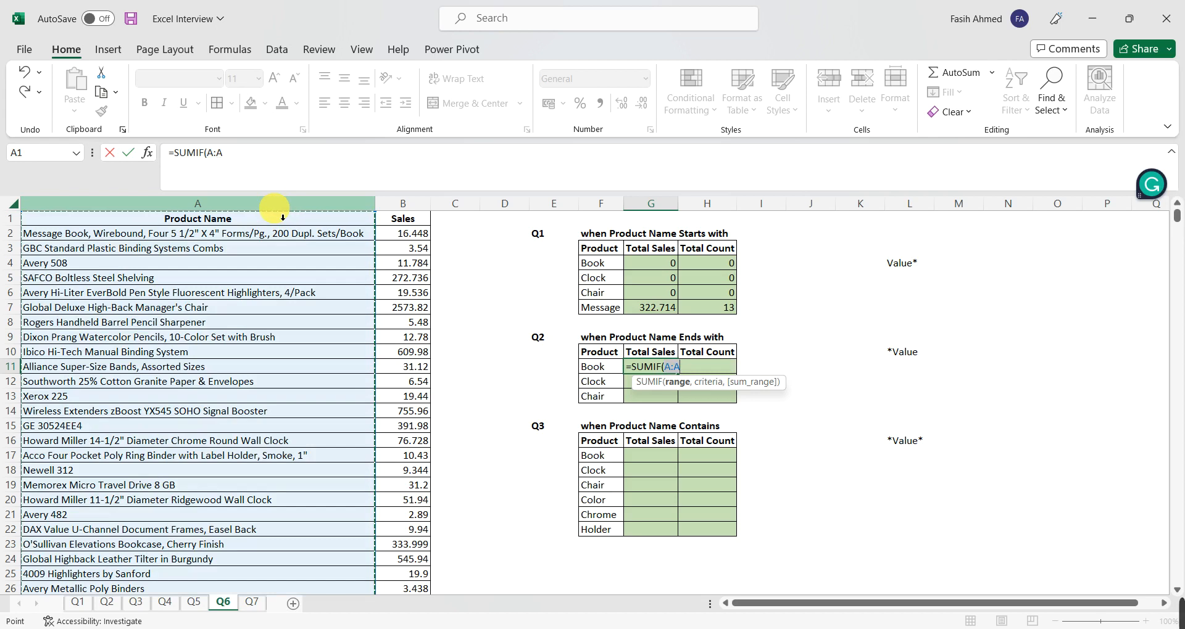
{"action": "type", "text": ",\"*\"&"}
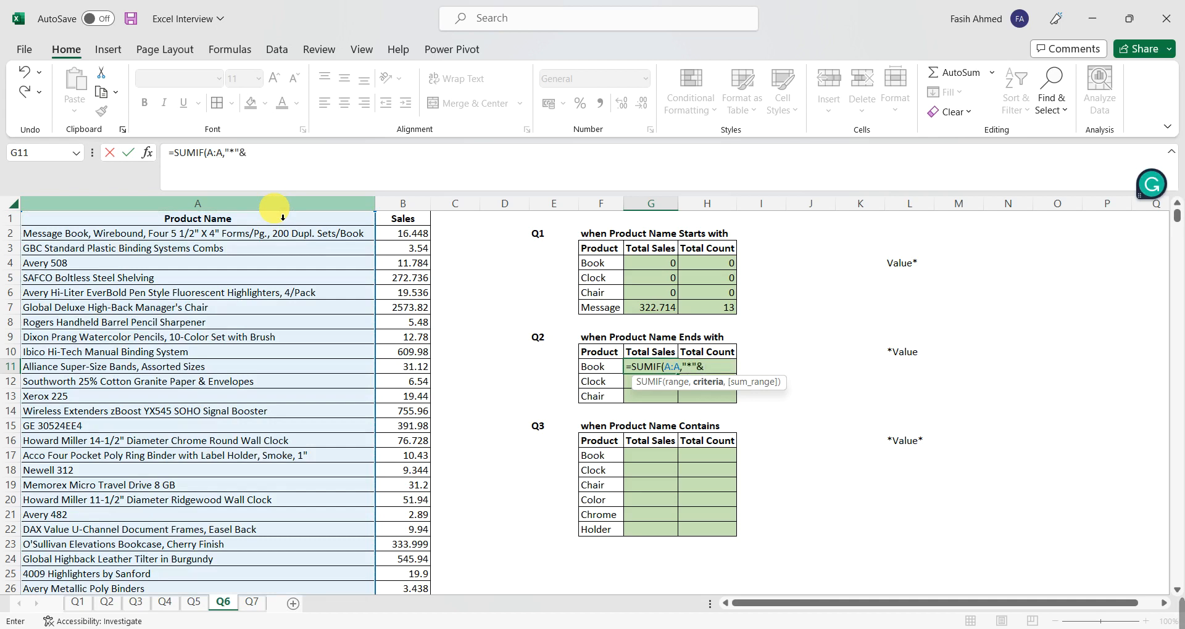
{"action": "left_click", "coordinate": [598, 372]}
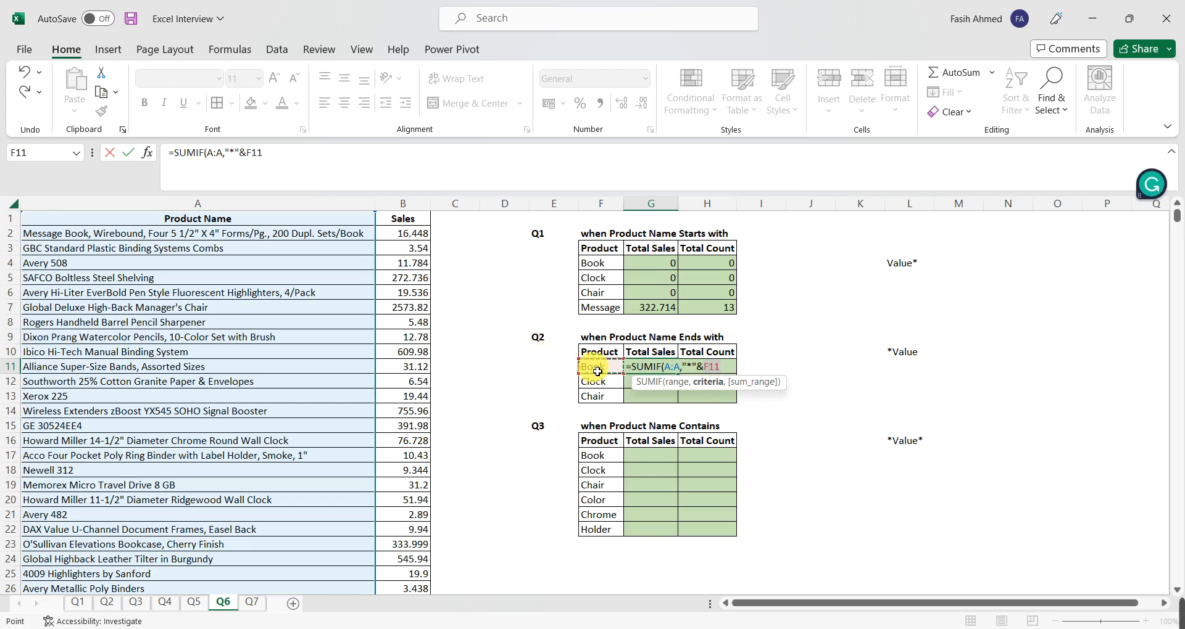
{"action": "key", "text": "Return"}
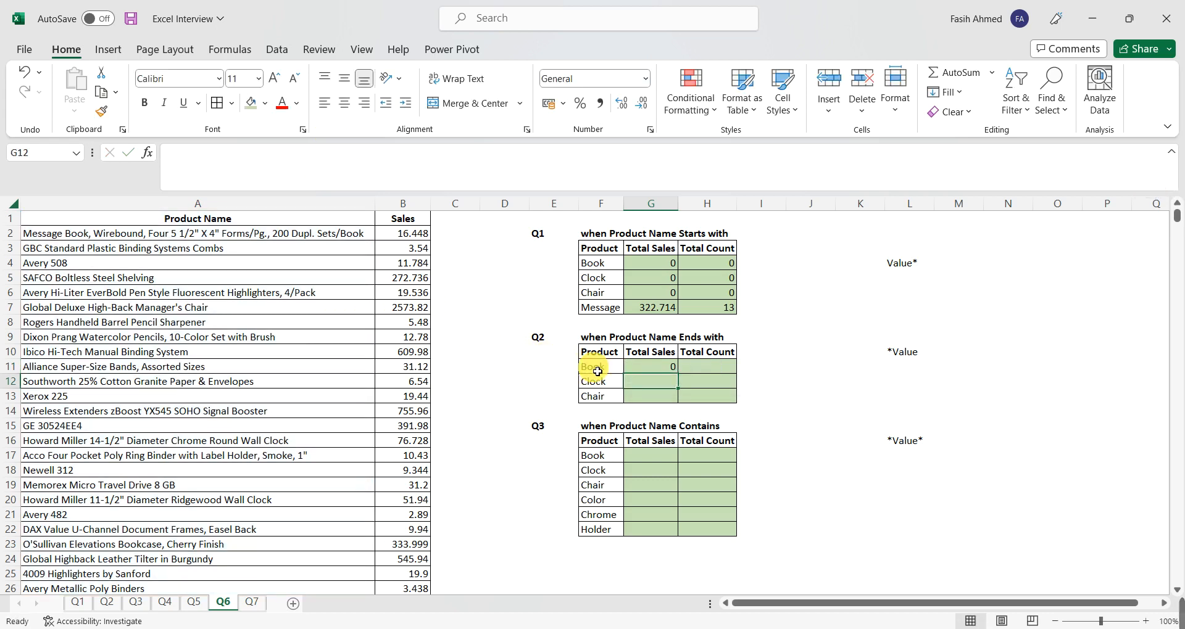
Add column B as the sum range in G11, making the formula =SUMIF(A:A,"*"&F11,B:B).
{"action": "key", "text": "Up"}
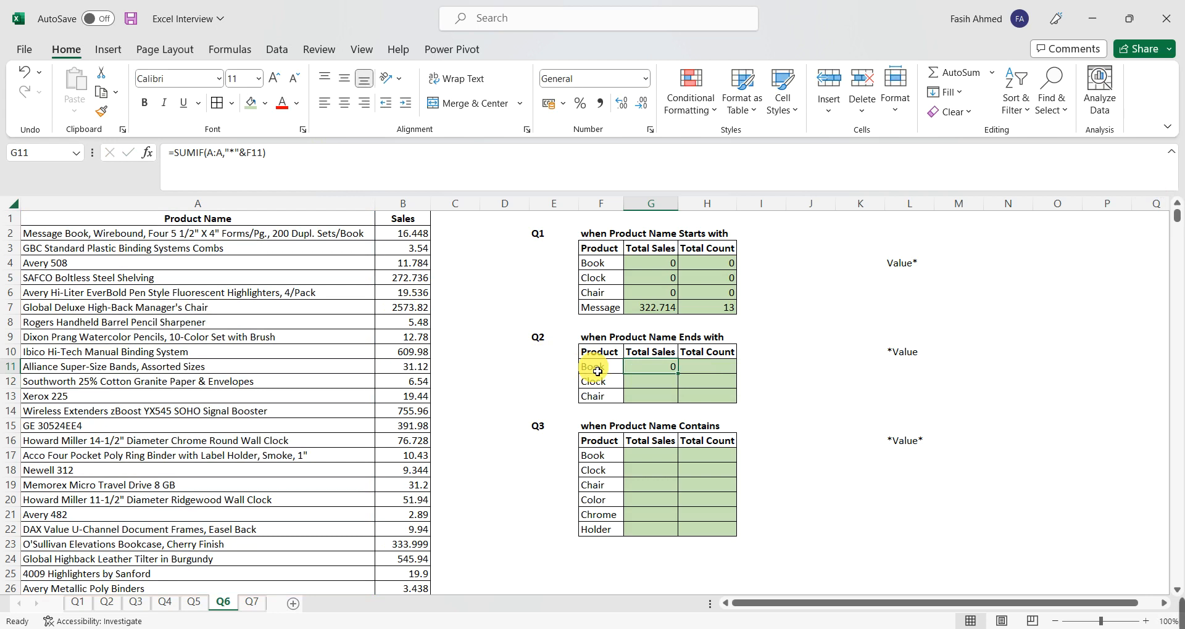
{"action": "key", "text": "F2"}
{"action": "type", "text": ","}
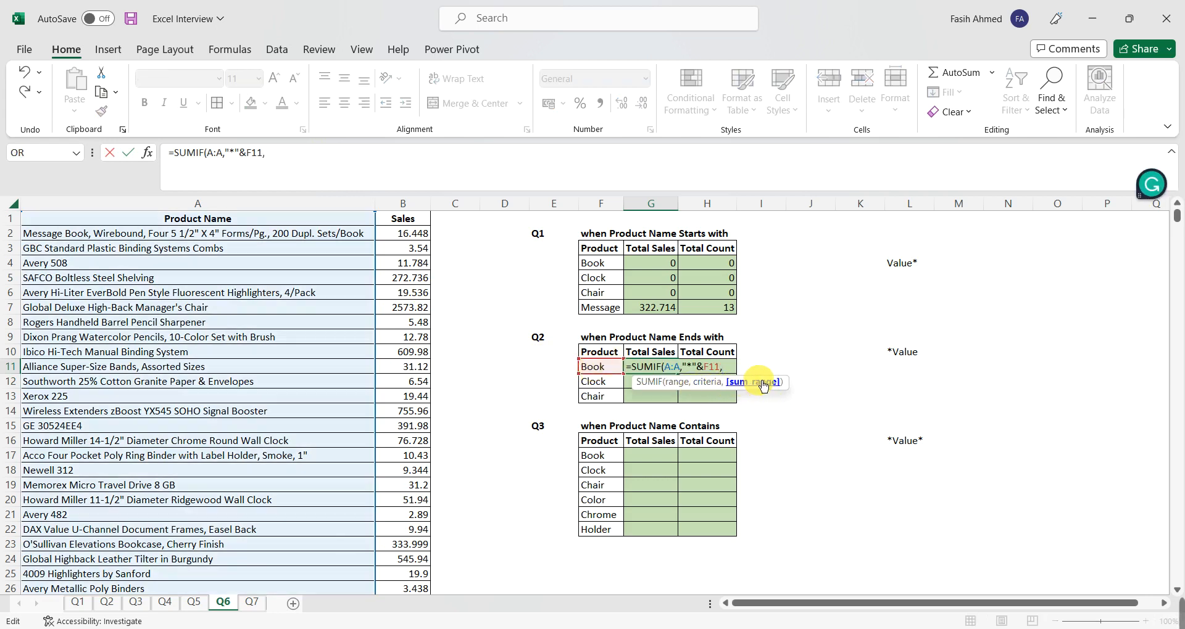
{"action": "left_click", "coordinate": [414, 206]}
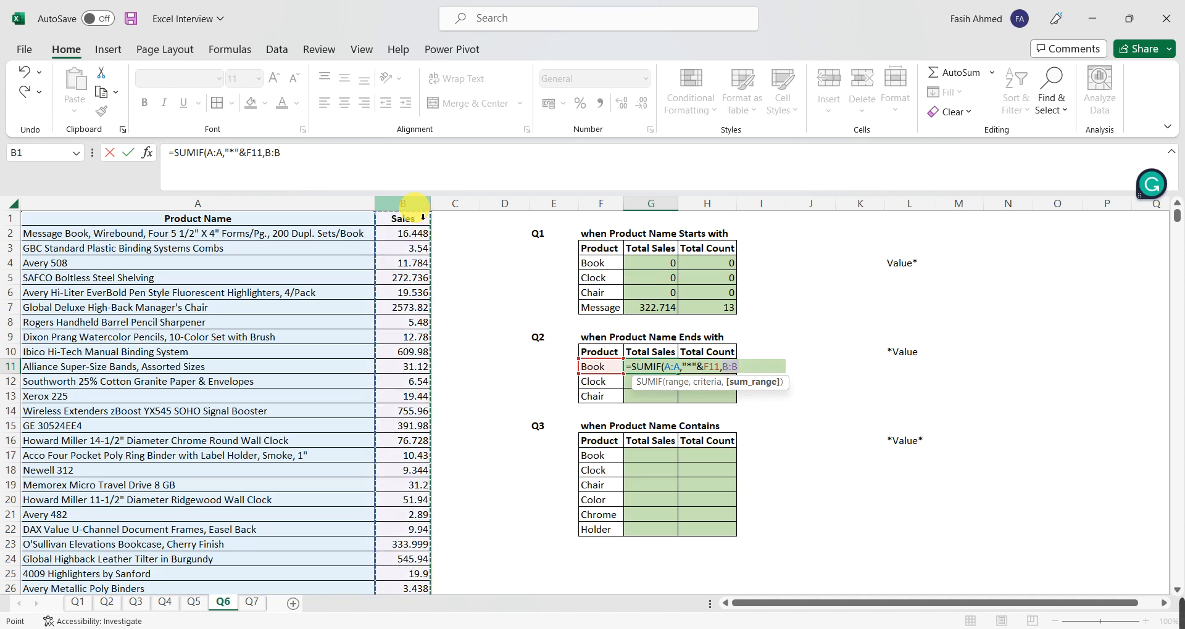
{"action": "key", "text": "Return"}
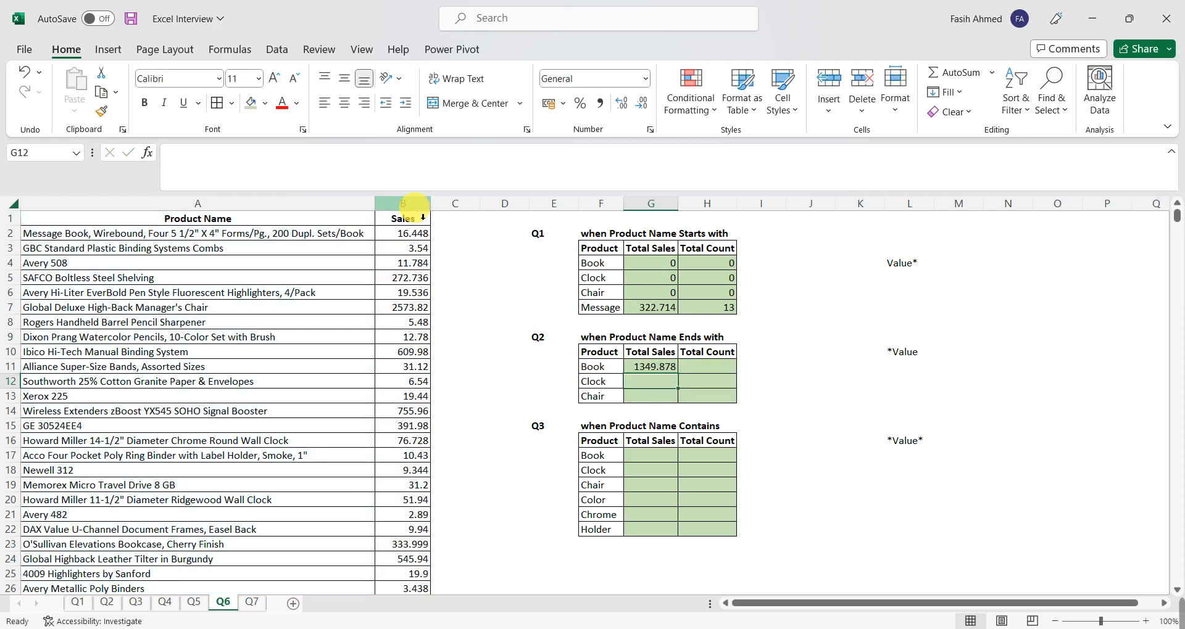
Enter =COUNTIF(A:A,"*"&F11) in H11 to count the product names ending with Book.
{"action": "key", "text": "Up"}
{"action": "key", "text": "Right"}
{"action": "type", "text": "=COUNTIF("}
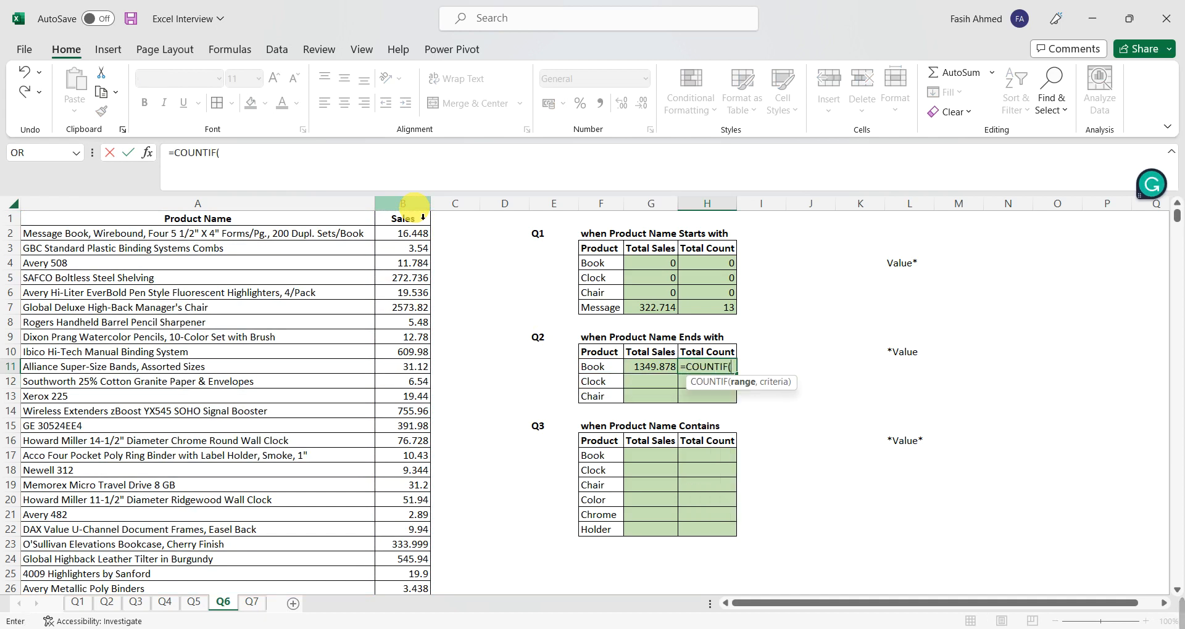
{"action": "left_click", "coordinate": [306, 205]}
{"action": "type", "text": ",\"*"}
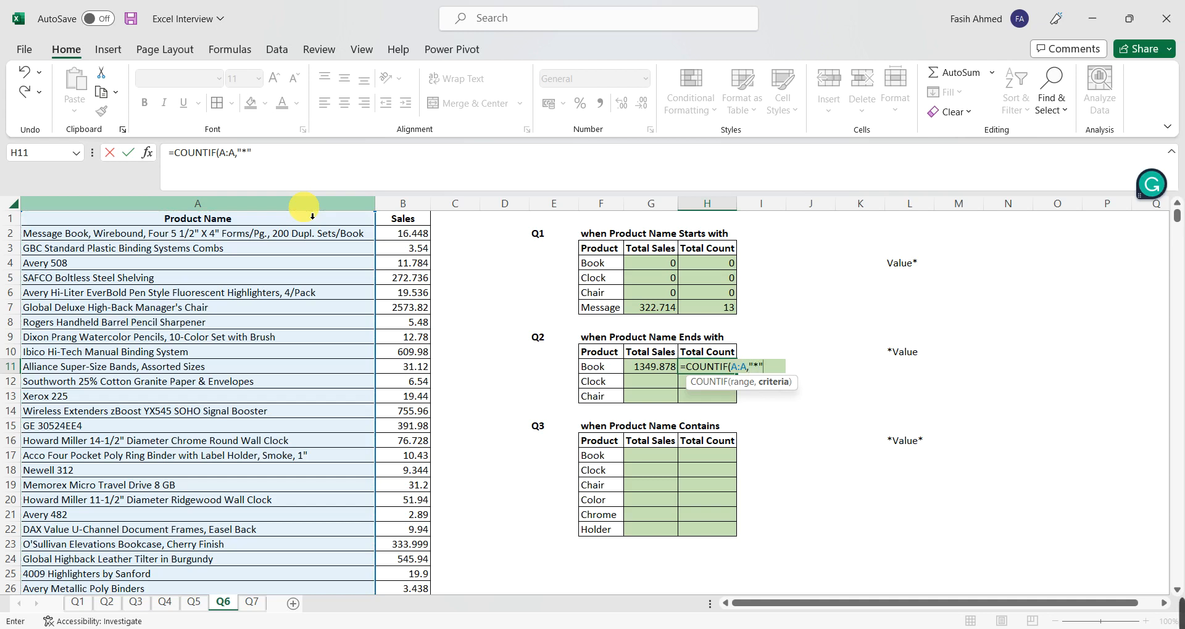
{"action": "type", "text": "\"&"}
{"action": "left_click", "coordinate": [594, 372]}
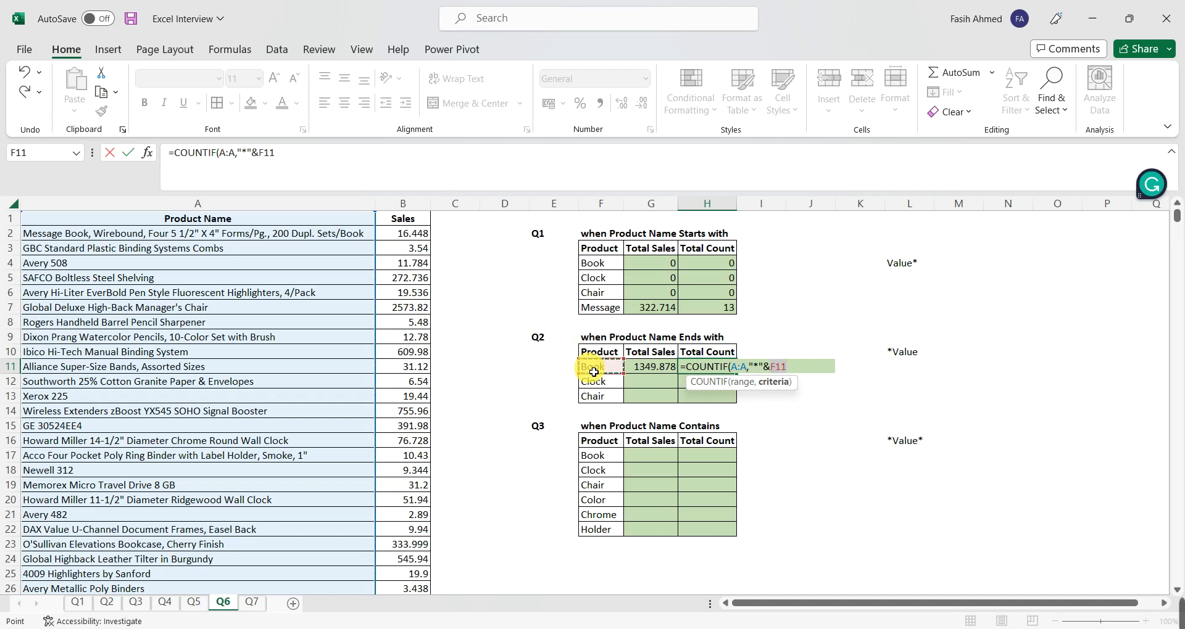
{"action": "key", "text": "Return"}
Fill the Q2 total sales and count formulas from G11:H11 down to the Chair row, G13:H13.
{"action": "key", "text": "Up"}
{"action": "key", "text": "Left"}
{"action": "key", "text": "Left"}
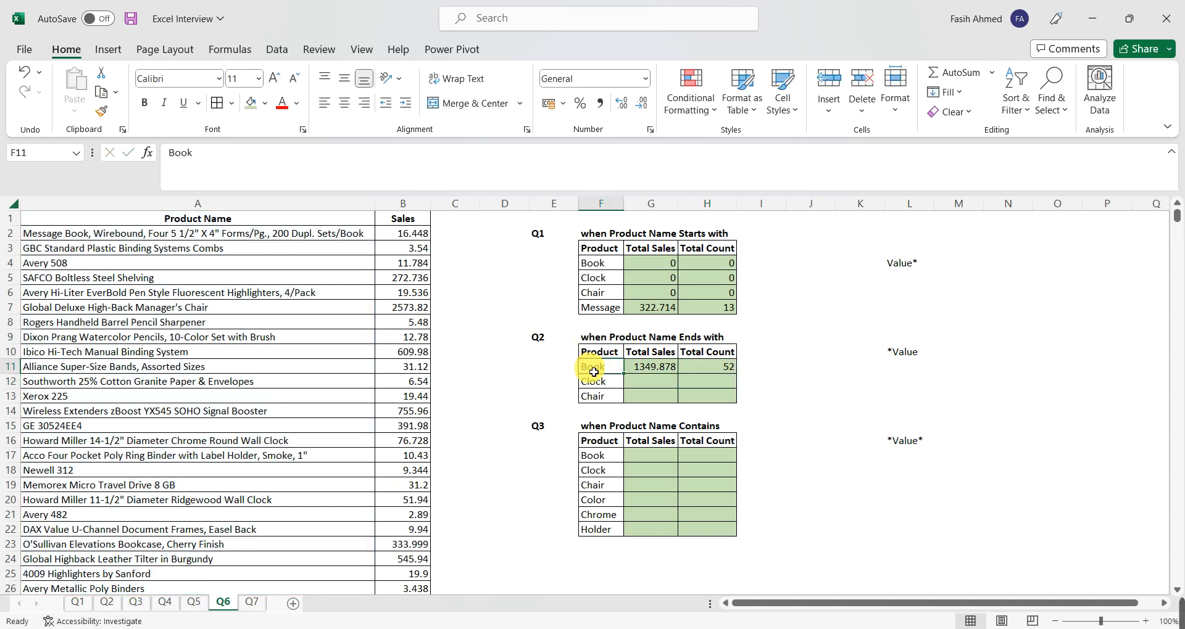
{"action": "key", "text": "Down"}
{"action": "key", "text": "Down"}
{"action": "key", "text": "Right"}
{"action": "key", "text": "shift+Up"}
{"action": "key", "text": "shift+Up"}
{"action": "key", "text": "shift+Right"}
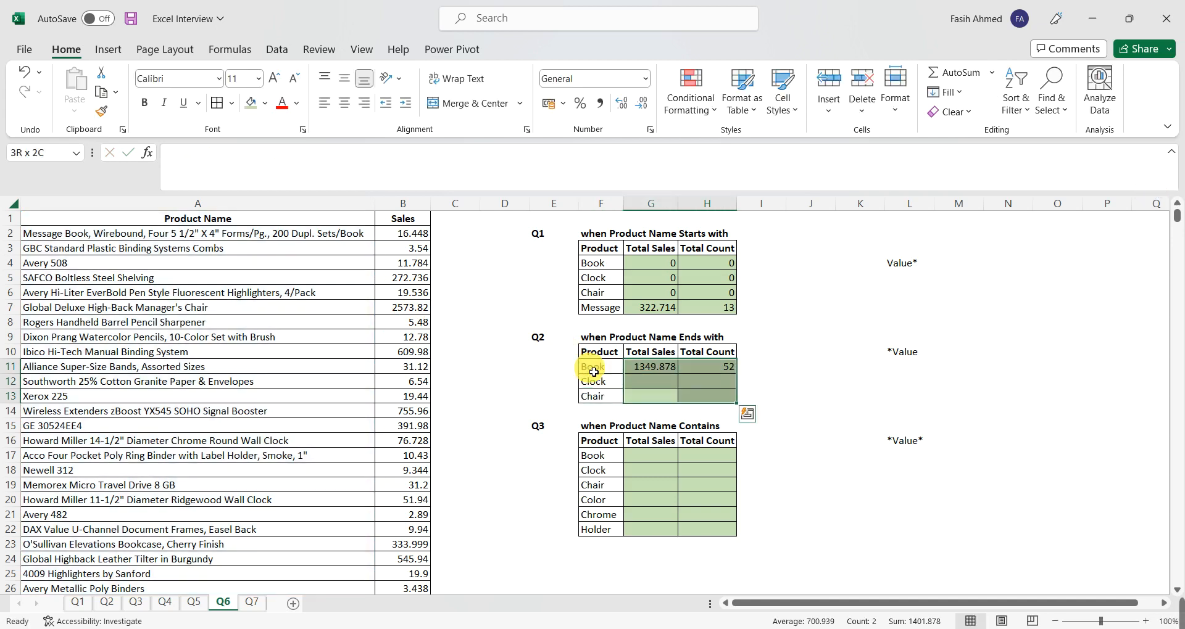
{"action": "key", "text": "ctrl+d"}
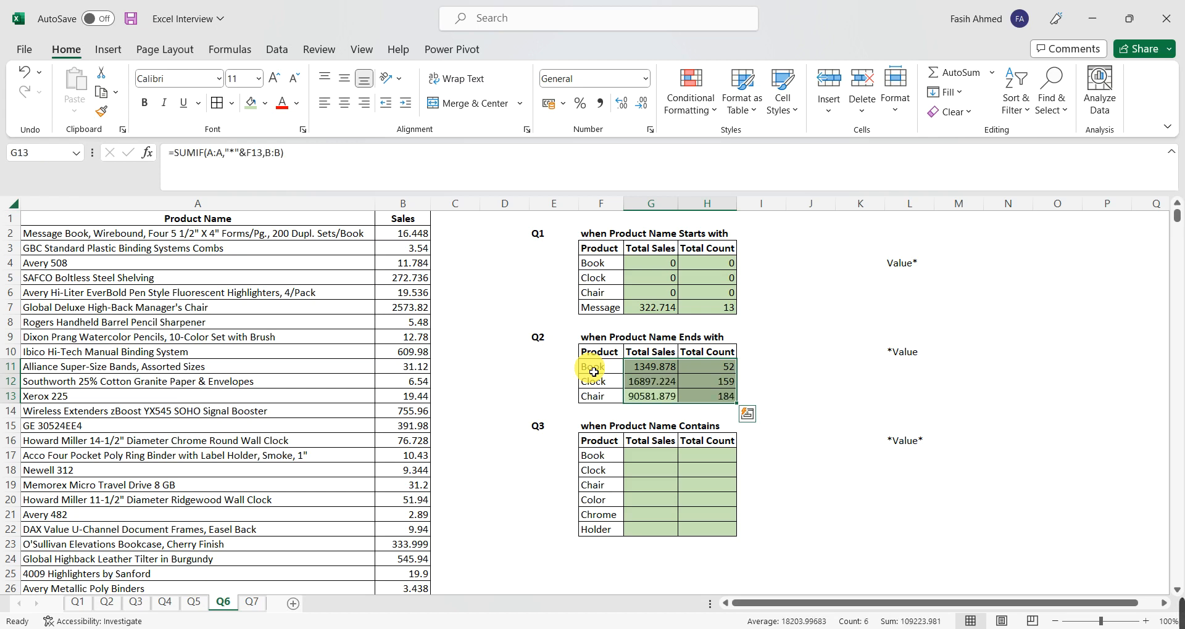
{"action": "key", "text": "Right"}
{"action": "key", "text": "Left"}
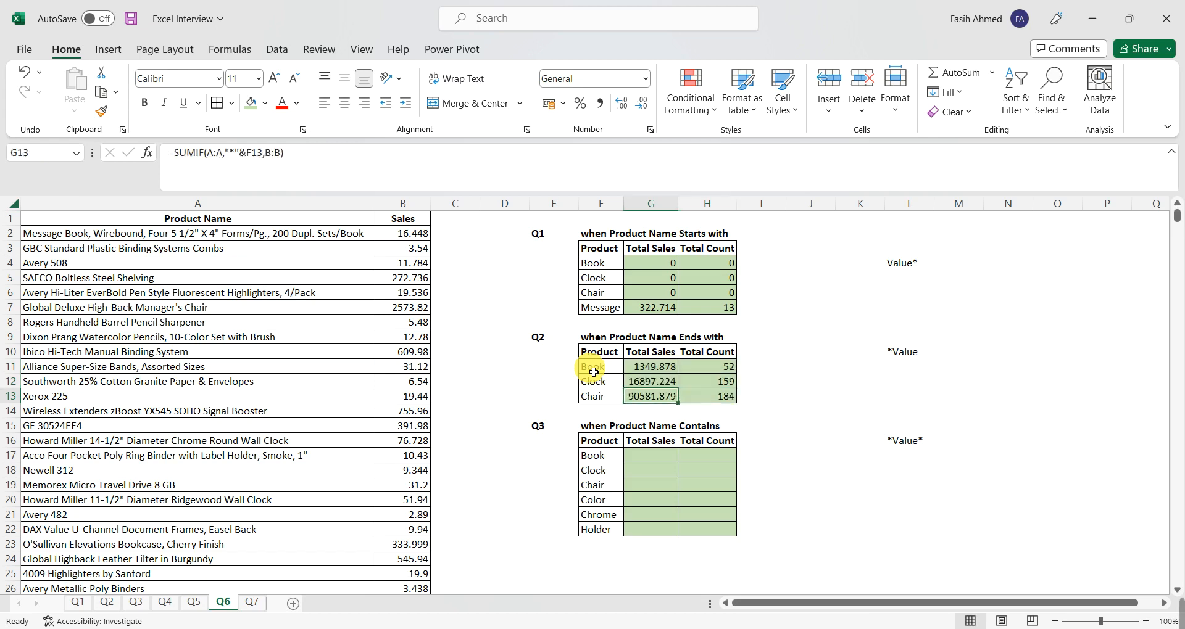
{"action": "left_click", "coordinate": [773, 396]}
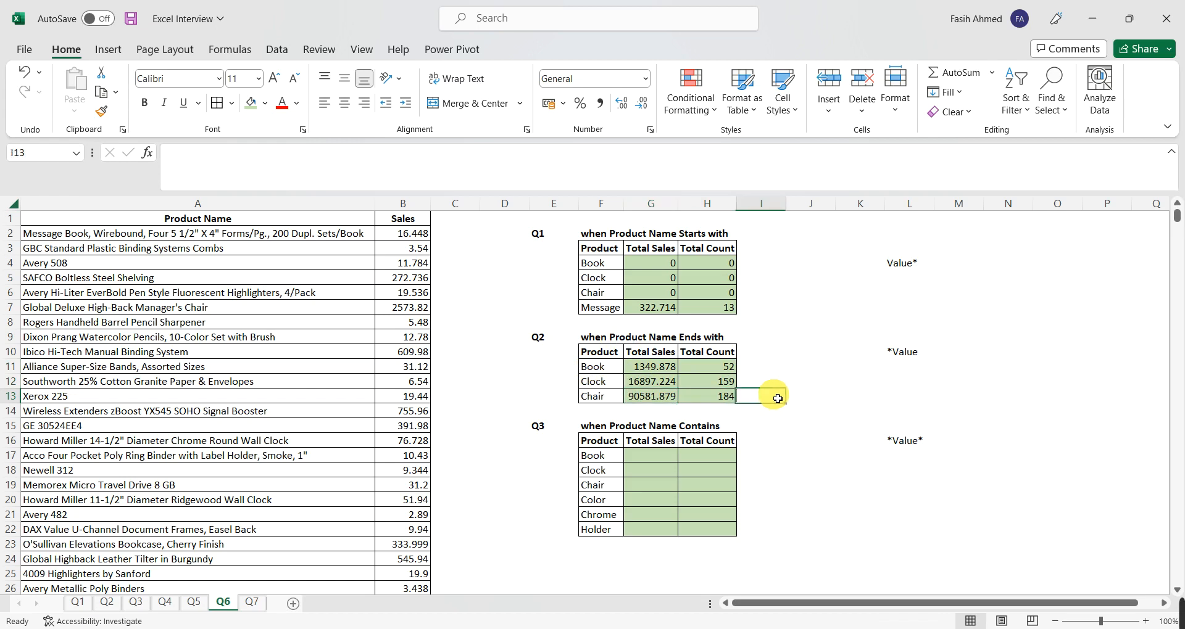
{"action": "left_click", "coordinate": [599, 403]}
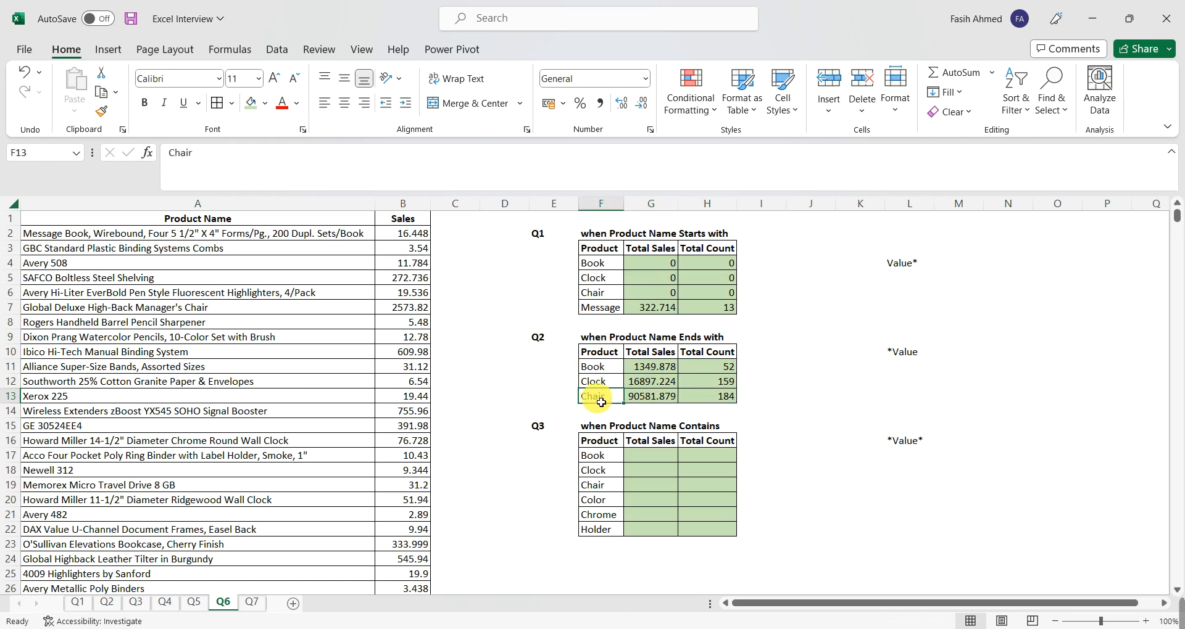
{"action": "left_click", "coordinate": [660, 404]}
{"action": "left_click", "coordinate": [602, 398]}
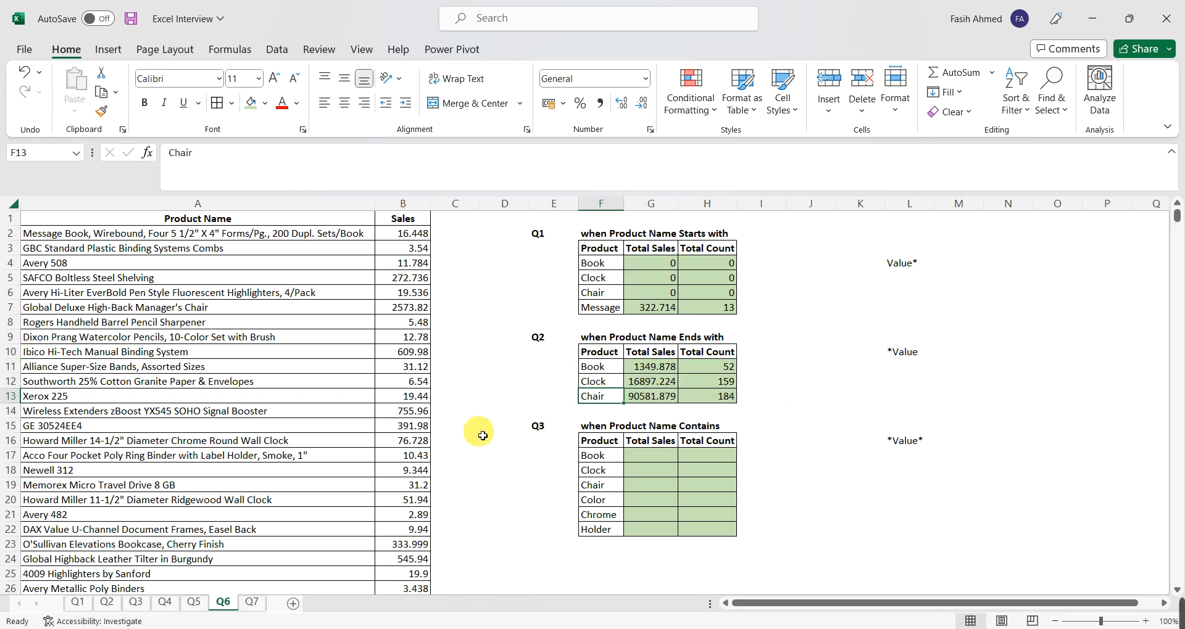
{"action": "left_click", "coordinate": [272, 440]}
Filter the Product Name column to show only the names that end with Chair.
{"action": "left_click", "coordinate": [321, 232]}
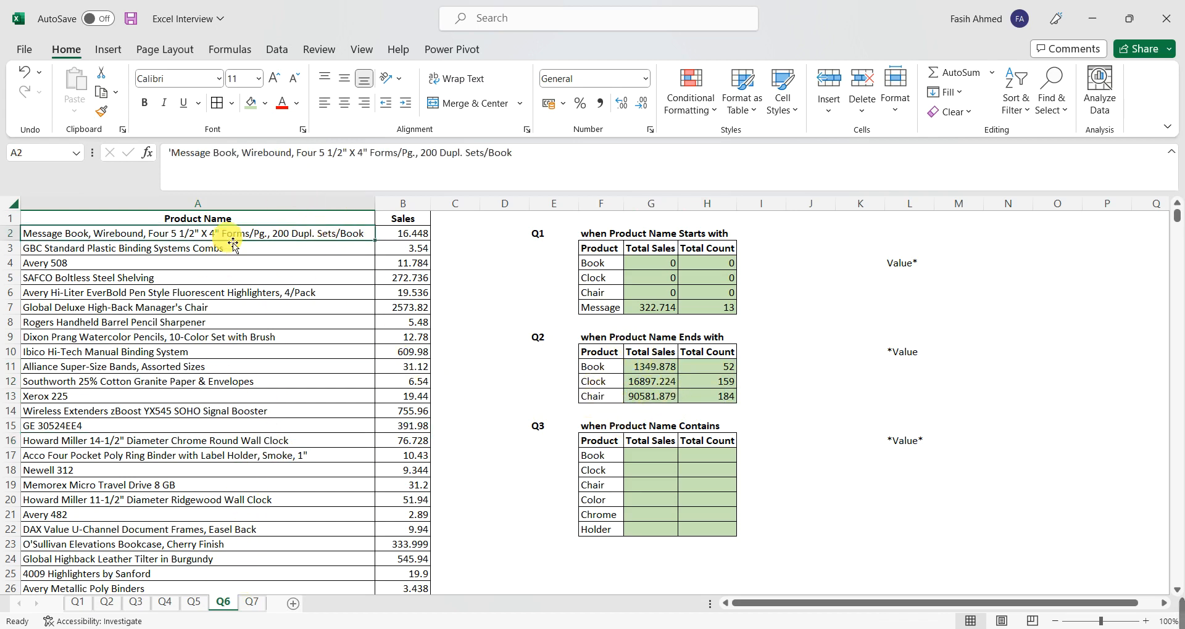
{"action": "left_click", "coordinate": [254, 220]}
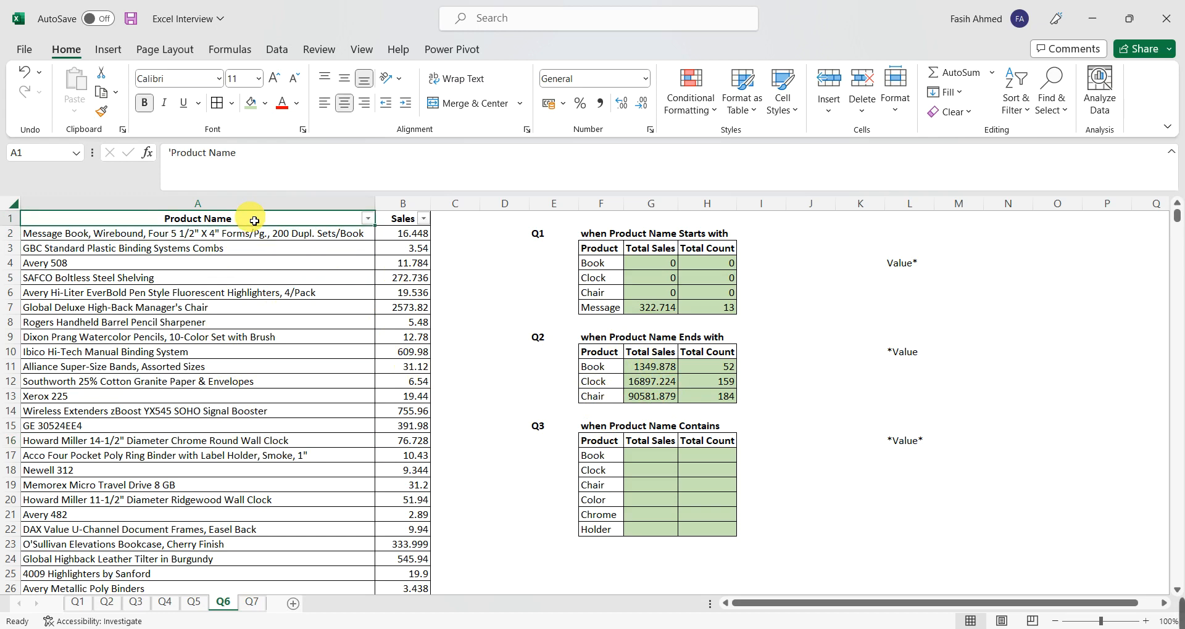
{"action": "key", "text": "alt+Down"}
{"action": "key", "text": "Down"}
{"action": "key", "text": "Down"}
{"action": "key", "text": "Down"}
{"action": "key", "text": "Down"}
{"action": "key", "text": "Down"}
{"action": "key", "text": "Down"}
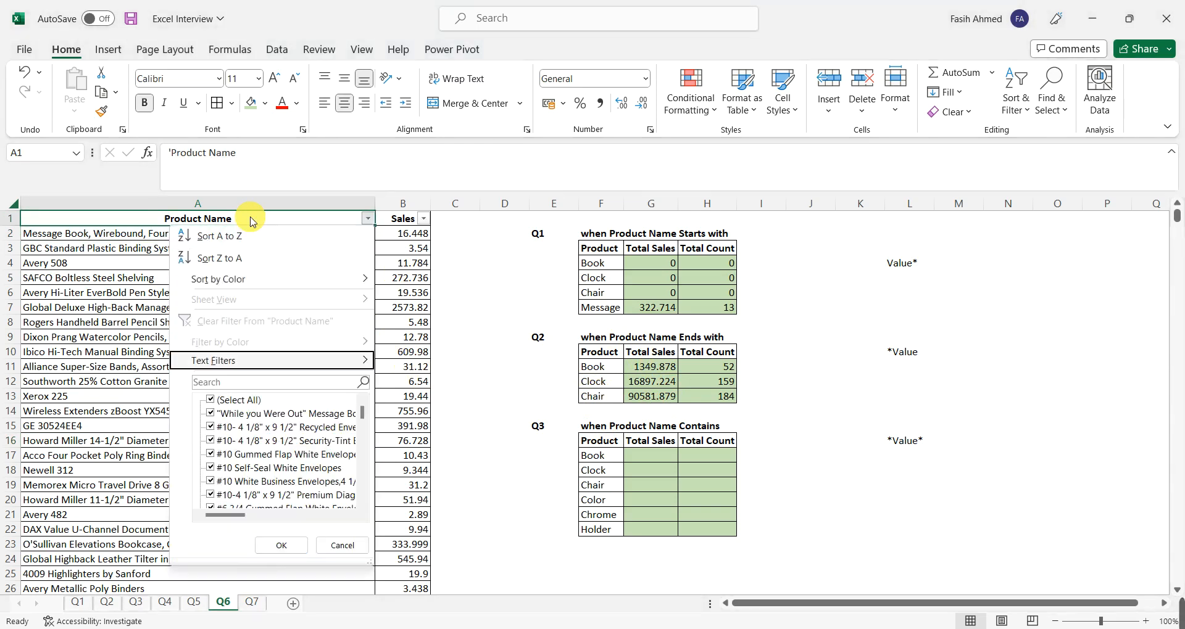
{"action": "key", "text": "Right"}
{"action": "key", "text": "Down"}
{"action": "key", "text": "Down"}
{"action": "key", "text": "Down"}
{"action": "key", "text": "Down"}
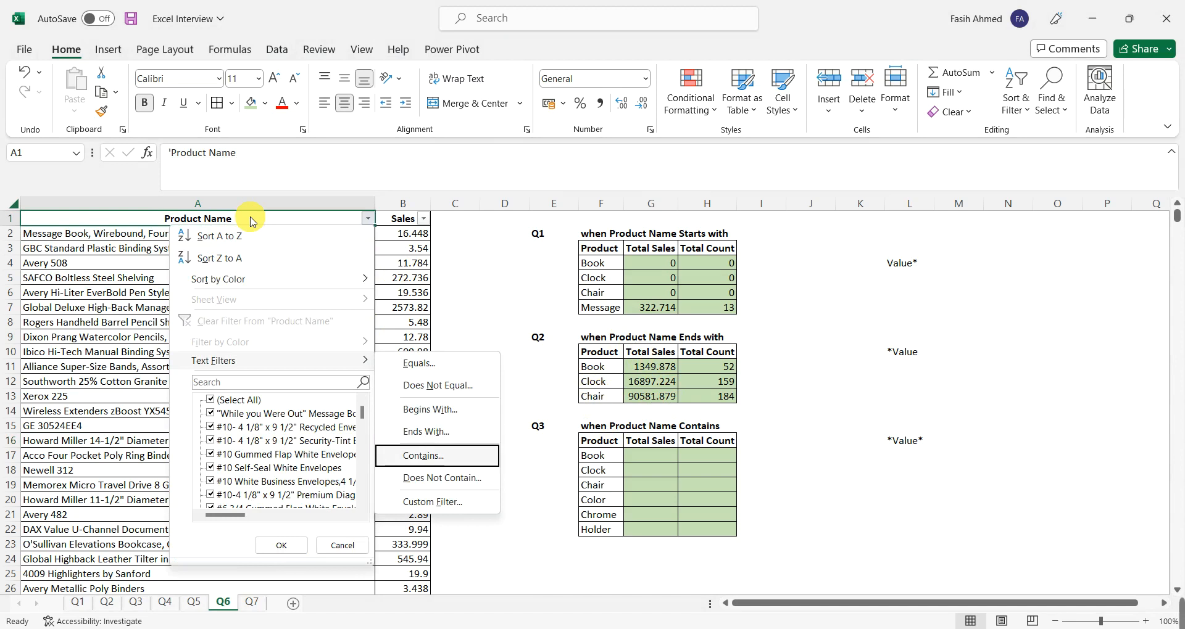
{"action": "key", "text": "Up"}
{"action": "key", "text": "Return"}
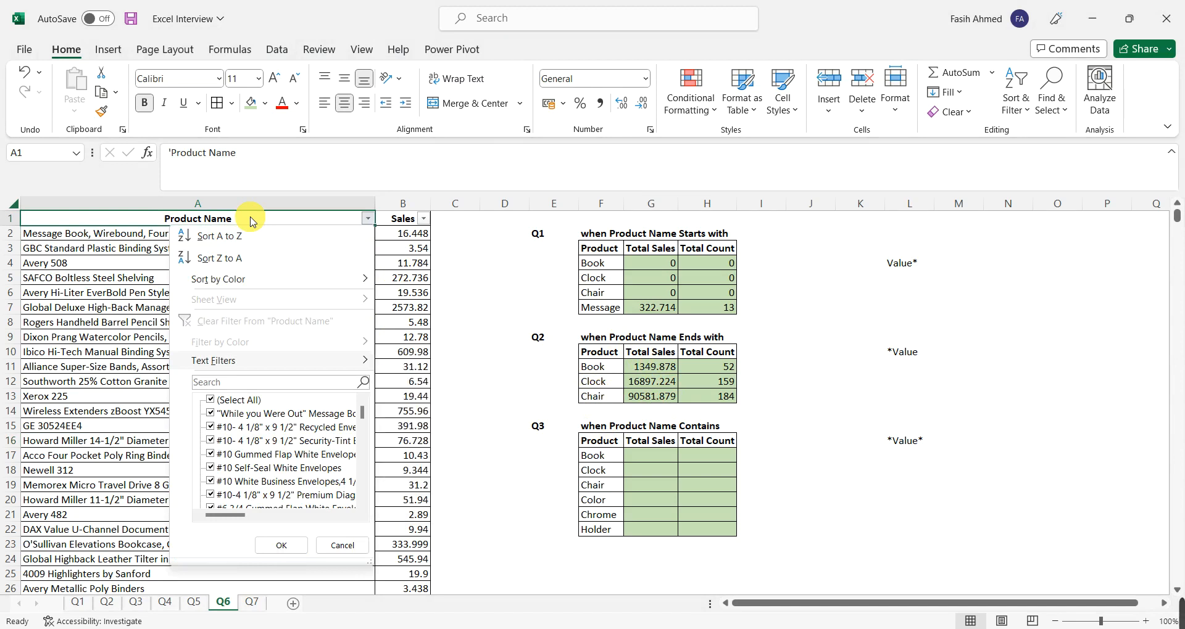
{"action": "type", "text": "Chair"}
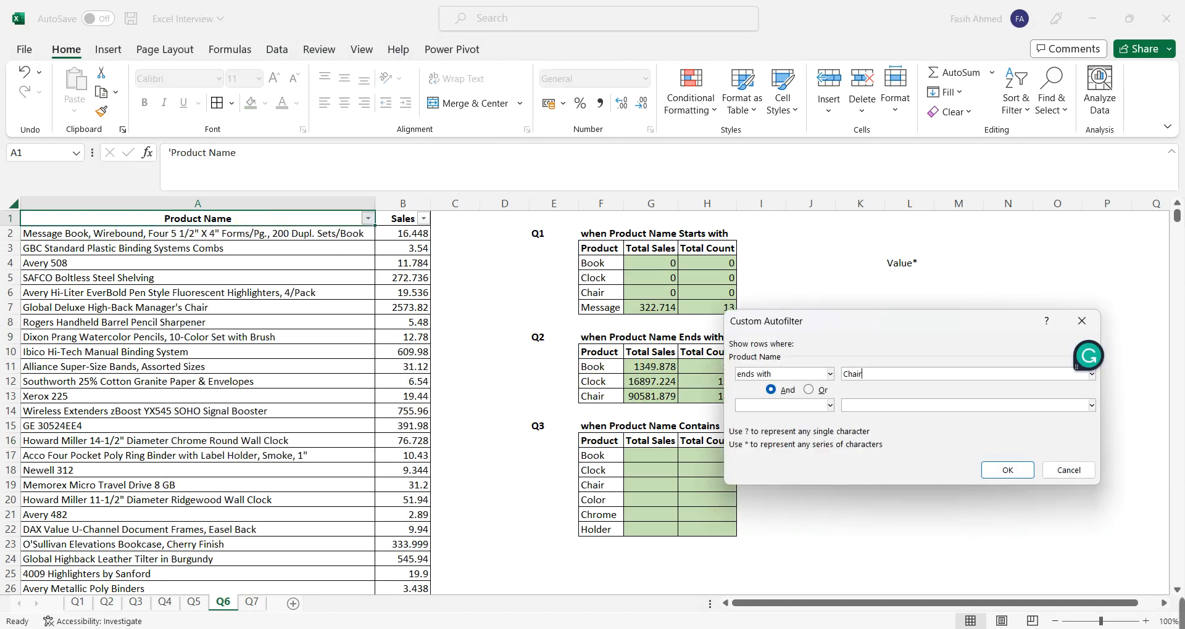
{"action": "key", "text": "Return"}
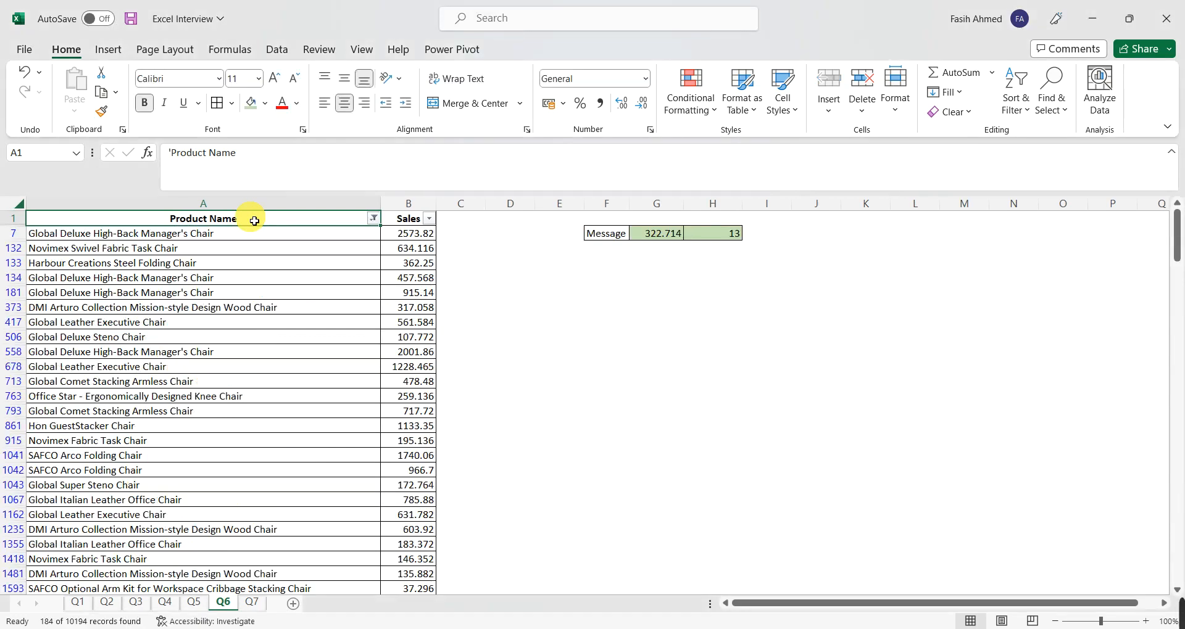
Look through the filtered Chair products and select all their Sales values to check the sum and count.
{"action": "key", "text": "Down"}
{"action": "key", "text": "Down"}
{"action": "key", "text": "Down"}
{"action": "key", "text": "Up"}
{"action": "key", "text": "Up"}
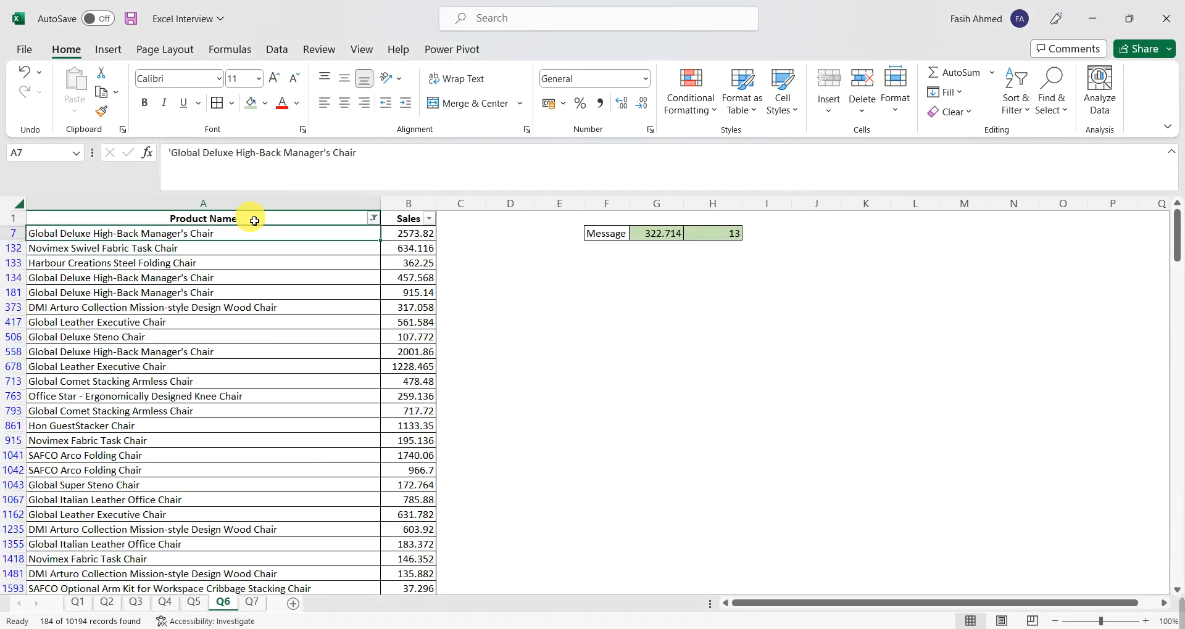
{"action": "key", "text": "F1"}
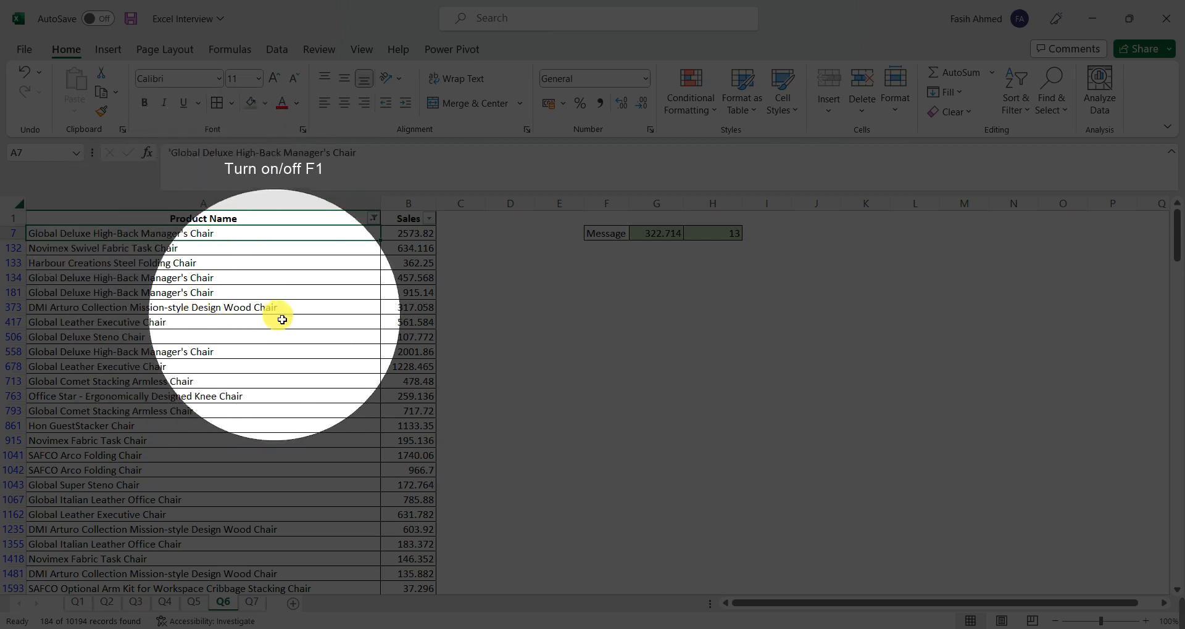
{"action": "scroll", "coordinate": [290, 575], "scroll_direction": "down", "scroll_amount": 15}
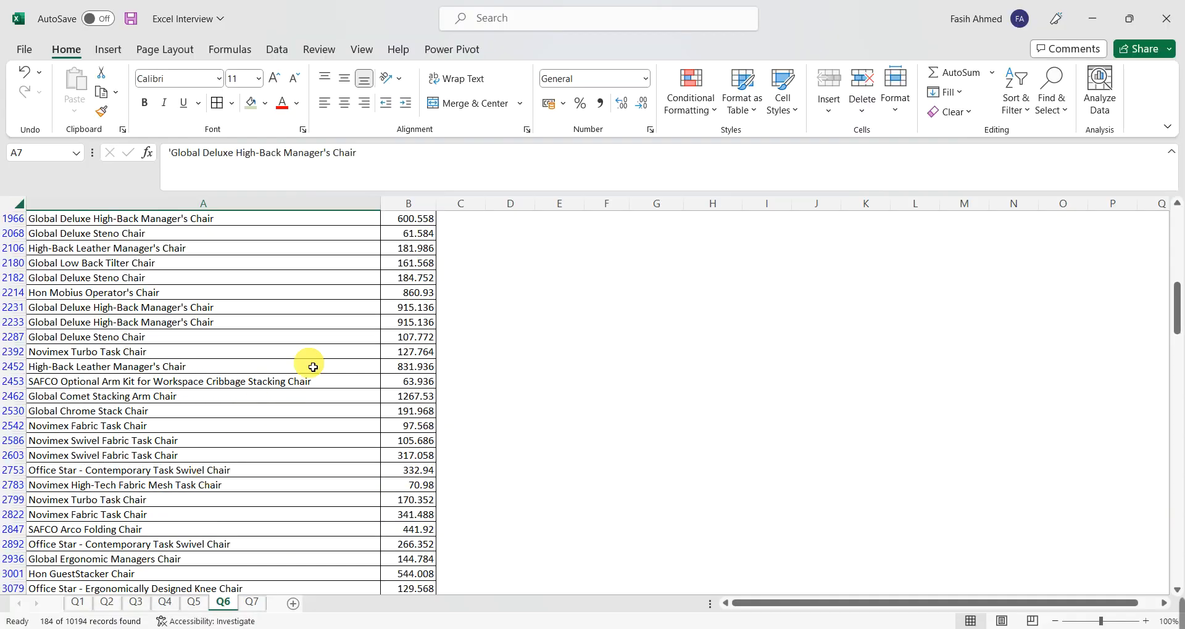
{"action": "left_click", "coordinate": [416, 283]}
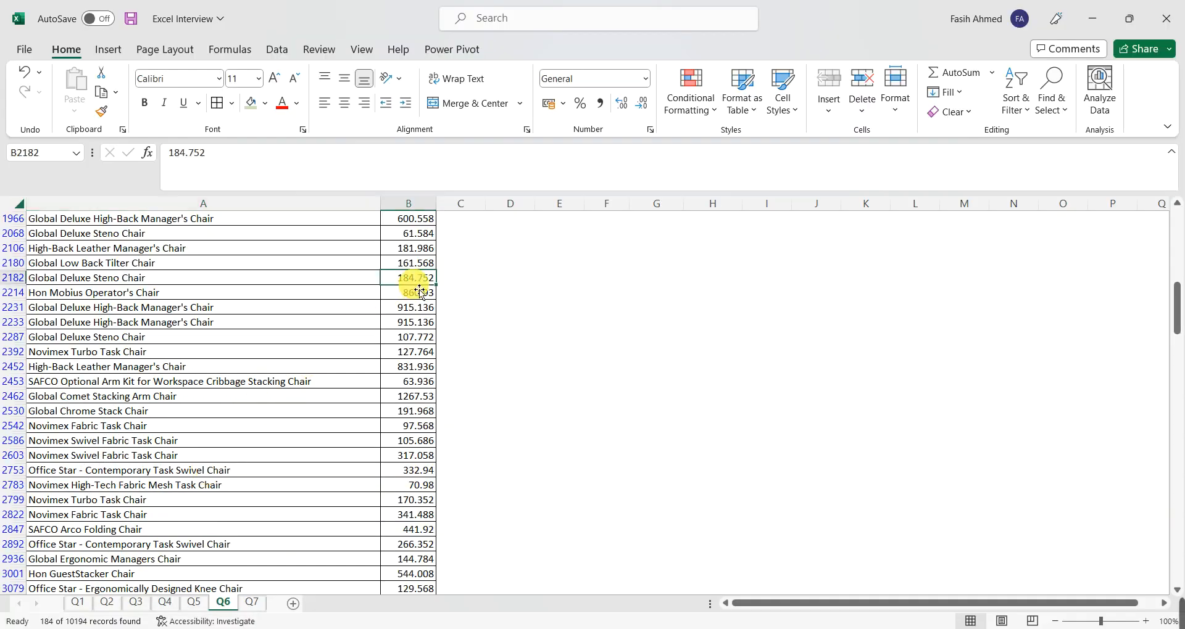
{"action": "key", "text": "ctrl+Up"}
{"action": "key", "text": "Down"}
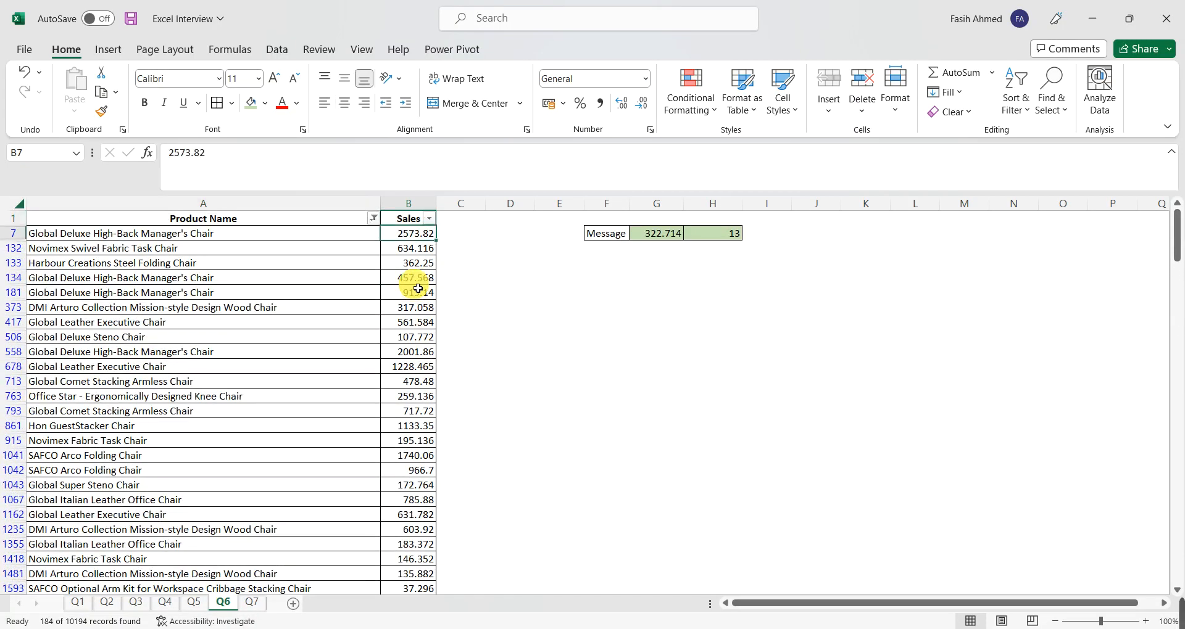
{"action": "key", "text": "ctrl+shift+Down"}
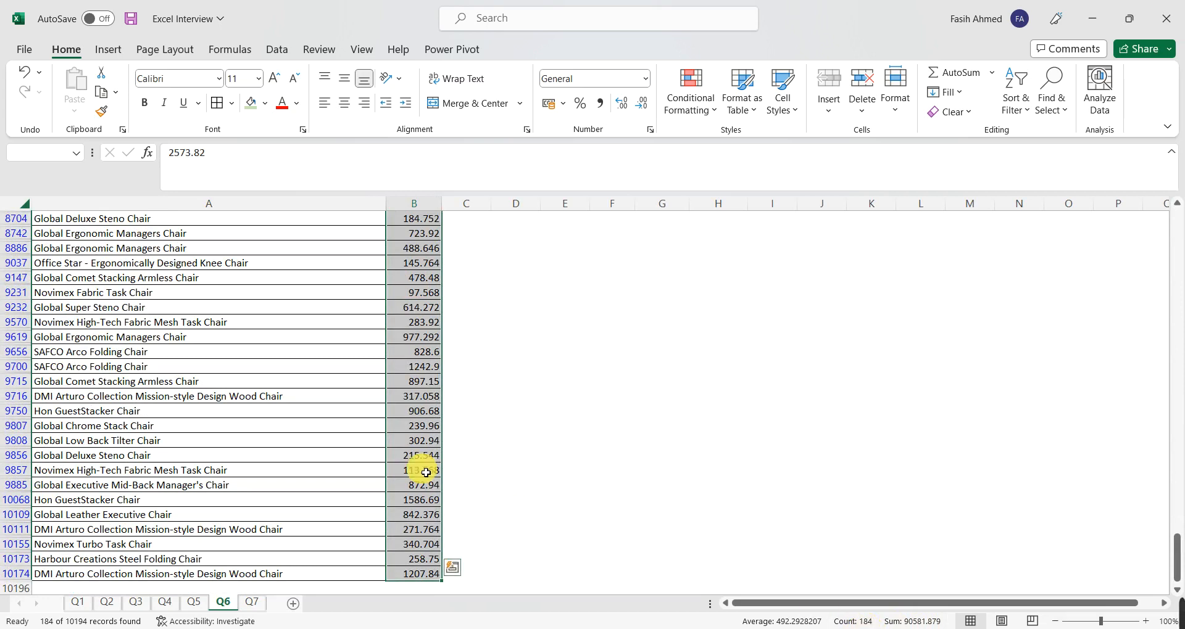
Remove the filter and compare with the Q2 Chair total sales and count in G13 and H13.
{"action": "key", "text": "ctrl+shift+l"}
{"action": "key", "text": "Up"}
{"action": "key", "text": "Up"}
{"action": "key", "text": "Up"}
{"action": "key", "text": "Up"}
{"action": "key", "text": "Up"}
{"action": "key", "text": "Up"}
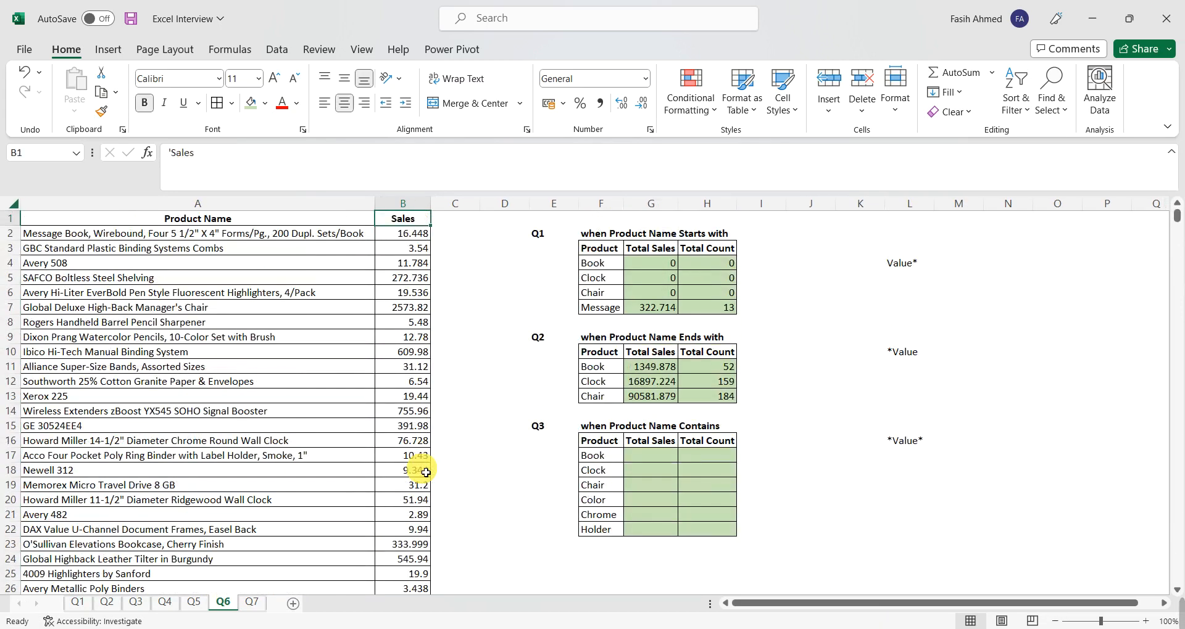
{"action": "left_click", "coordinate": [654, 398]}
{"action": "left_click", "coordinate": [713, 397]}
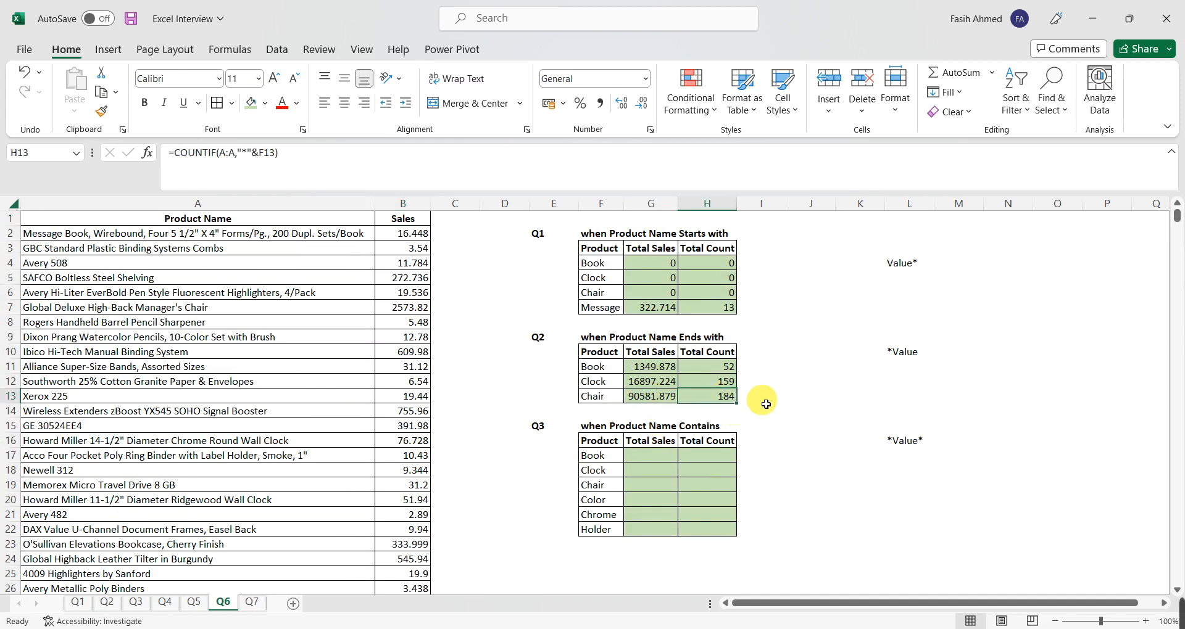
Enter the sample text Books in D17, beside the Q3 table.
{"action": "left_click", "coordinate": [647, 457]}
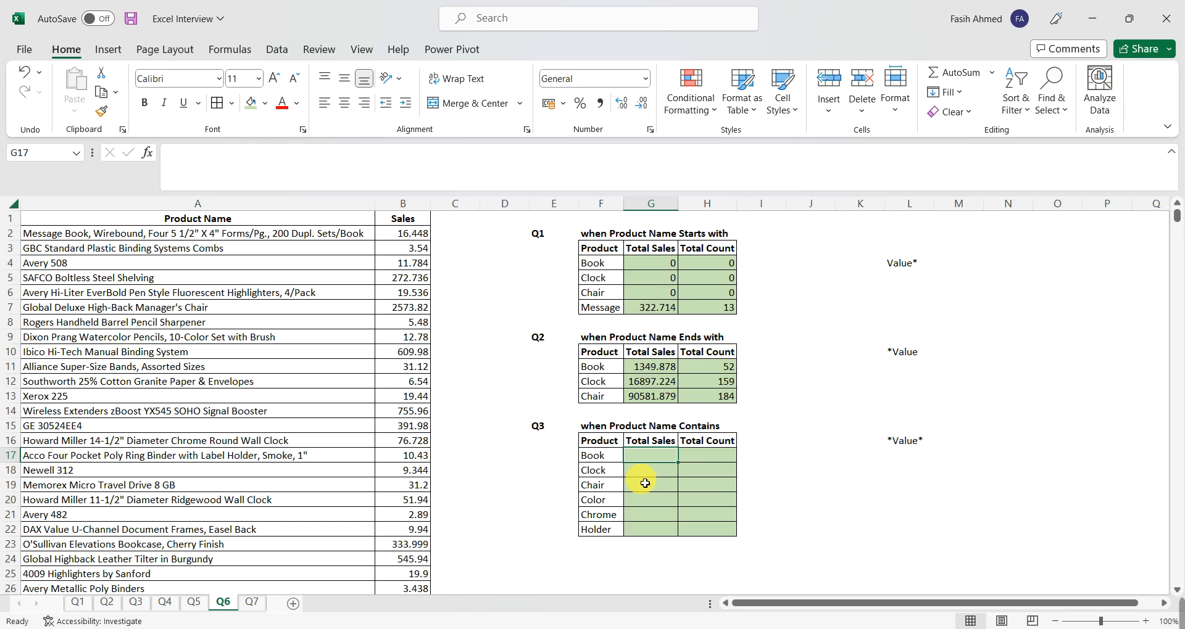
{"action": "key", "text": "Left"}
{"action": "key", "text": "Left"}
{"action": "key", "text": "Left"}
{"action": "type", "text": "Books"}
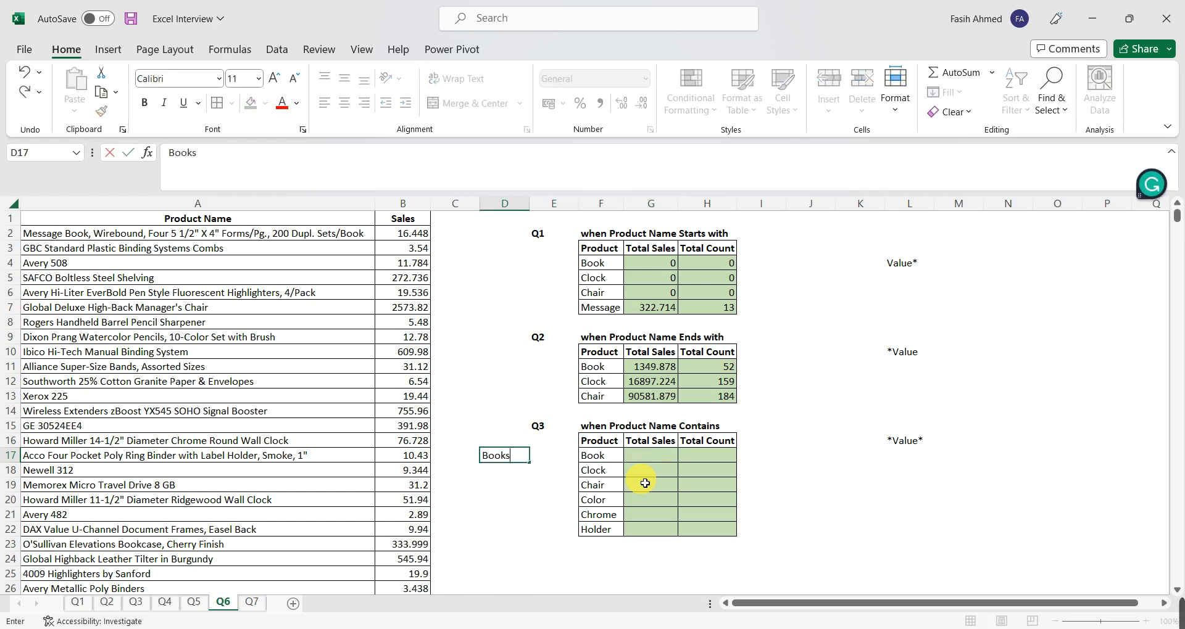
{"action": "key", "text": "Return"}
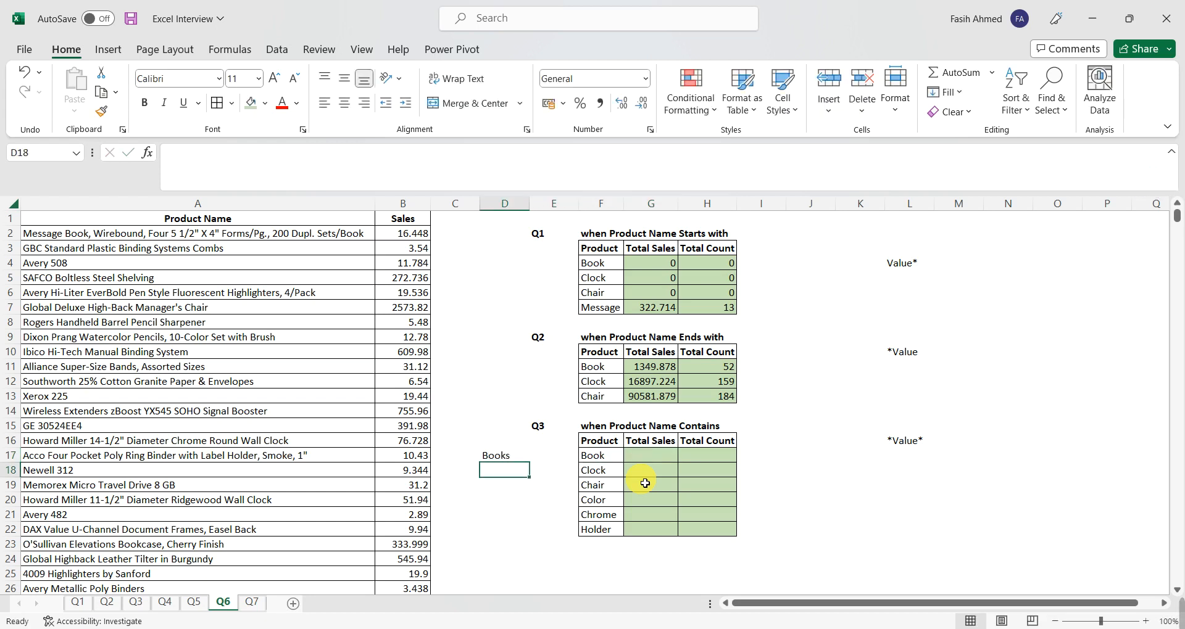
Extend the sample text in D17 to BooksStore.
{"action": "key", "text": "Up"}
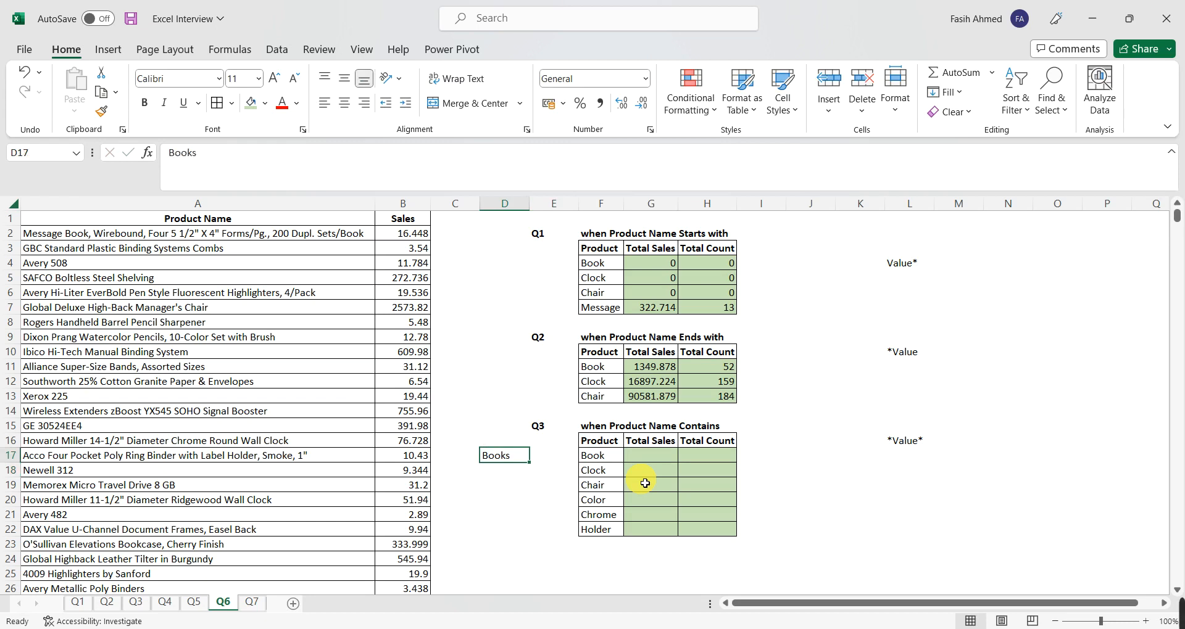
{"action": "key", "text": "F2"}
{"action": "type", "text": "Stor"}
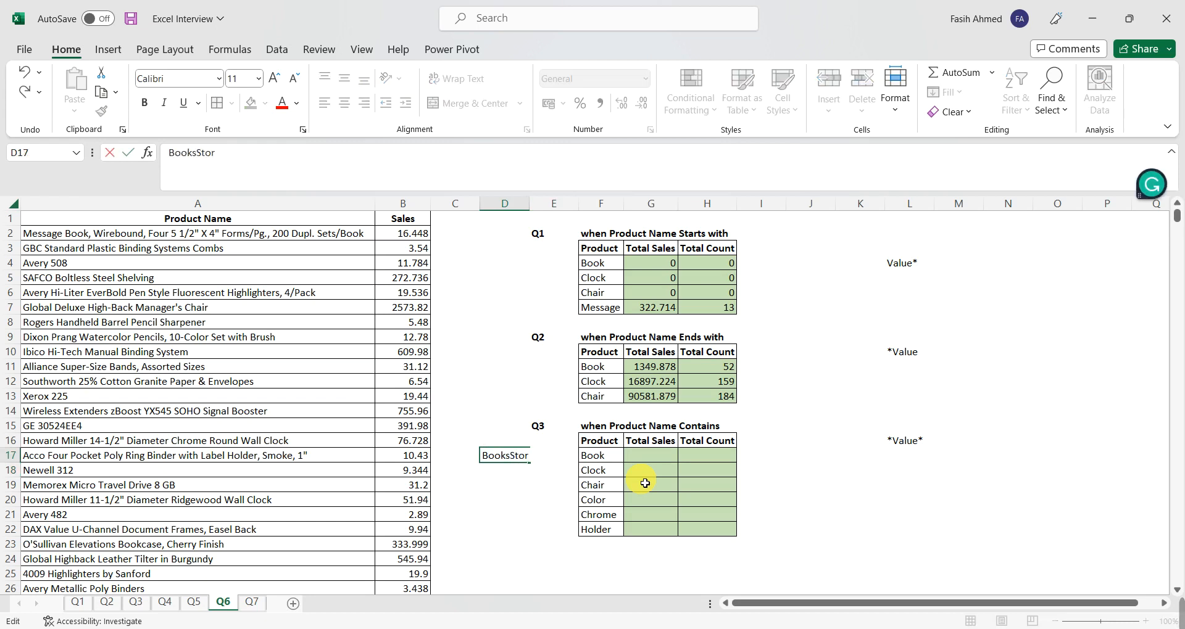
{"action": "type", "text": "e"}
{"action": "key", "text": "Return"}
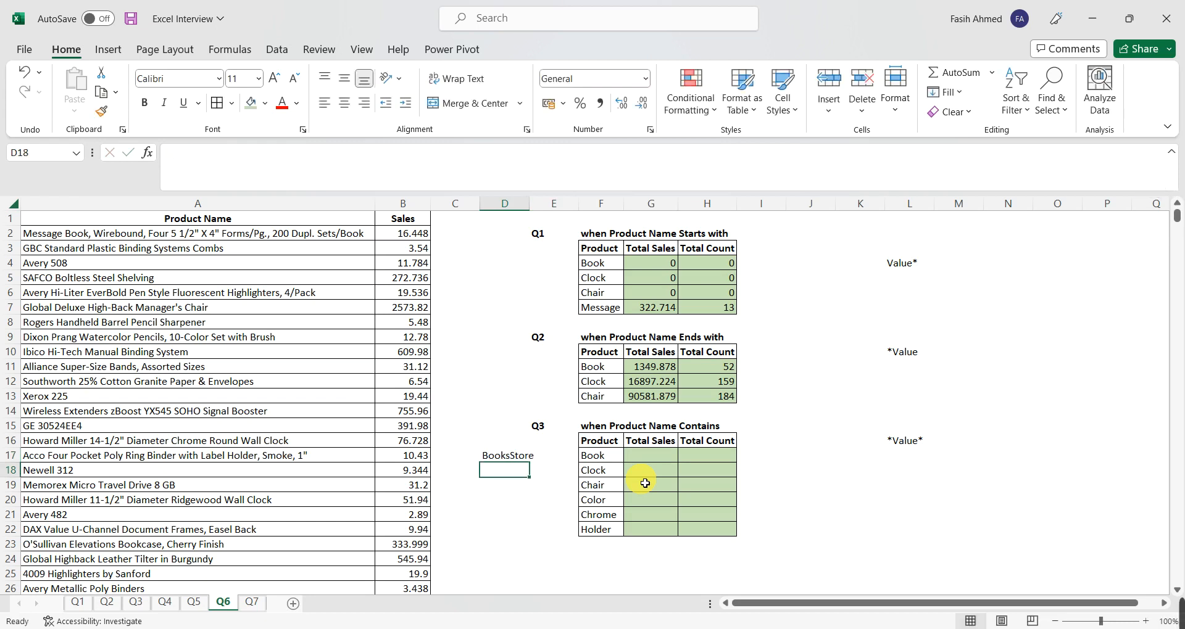
Highlight the keyword Book inside F17 without changing it, to compare it with the sample text in D17.
{"action": "key", "text": "Up"}
{"action": "key", "text": "Right"}
{"action": "key", "text": "Right"}
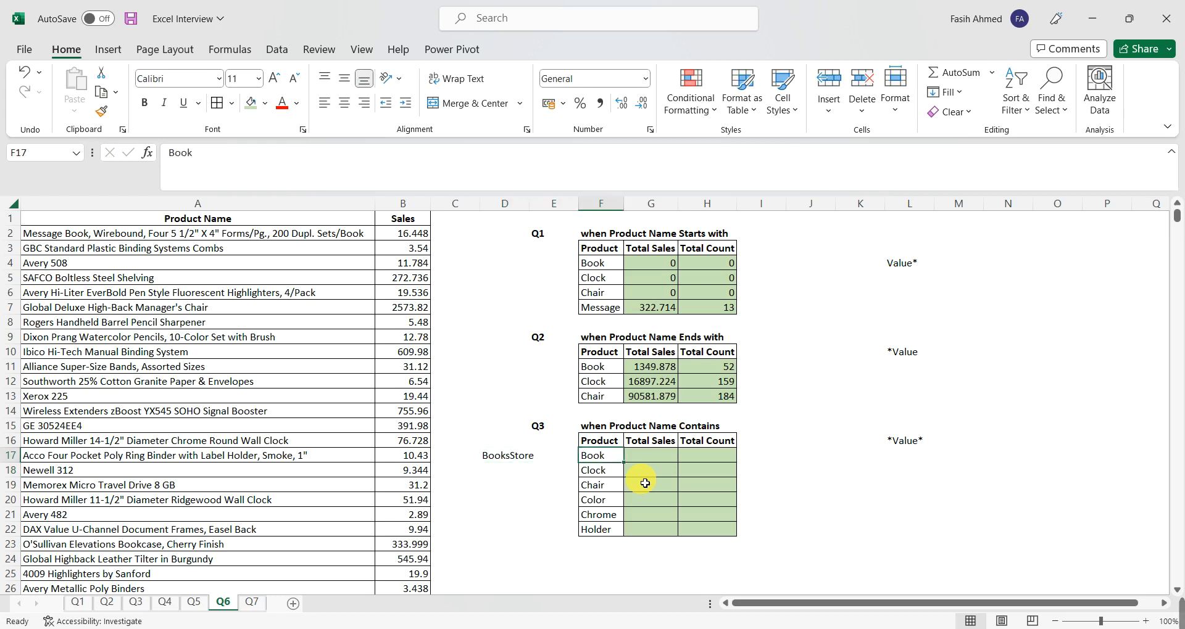
{"action": "key", "text": "F2"}
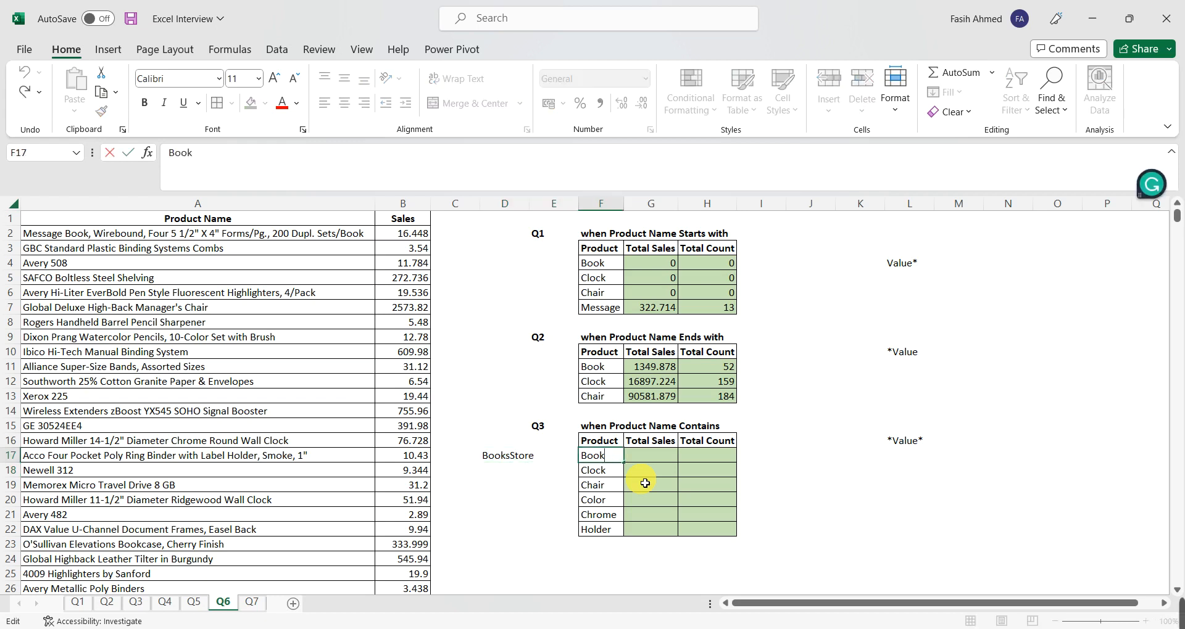
{"action": "key", "text": "shift+Left"}
{"action": "key", "text": "shift+Left"}
{"action": "key", "text": "shift+Left"}
{"action": "key", "text": "shift+Left"}
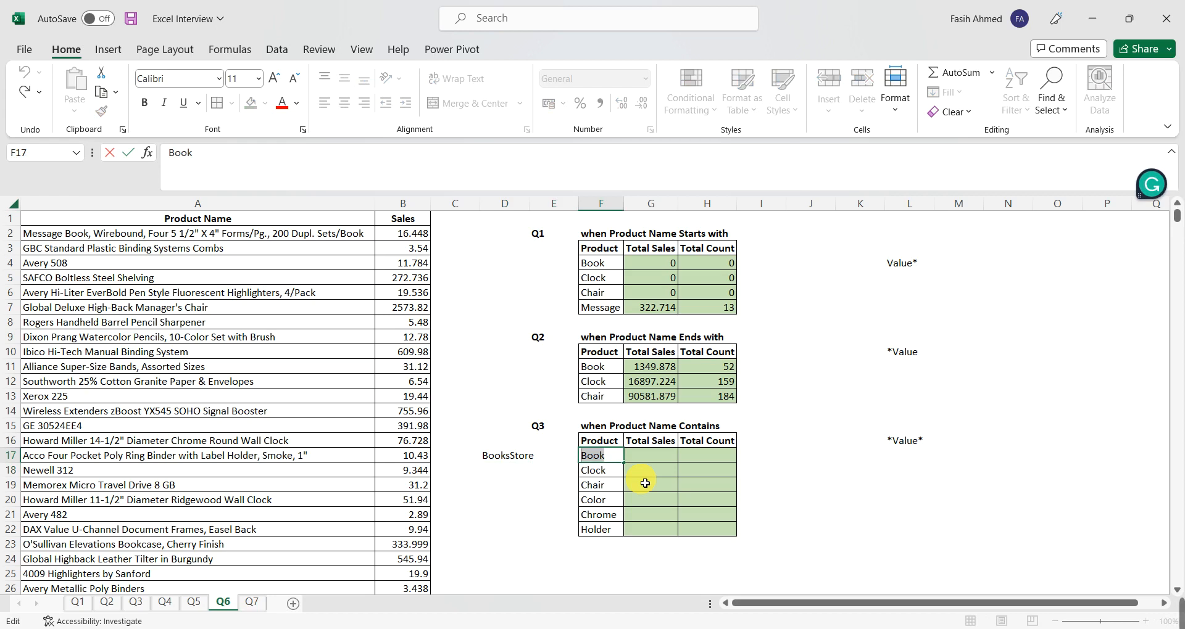
{"action": "key", "text": "Escape"}
Delete the sample text from D17.
{"action": "key", "text": "Left"}
{"action": "key", "text": "Left"}
{"action": "key", "text": "Delete"}
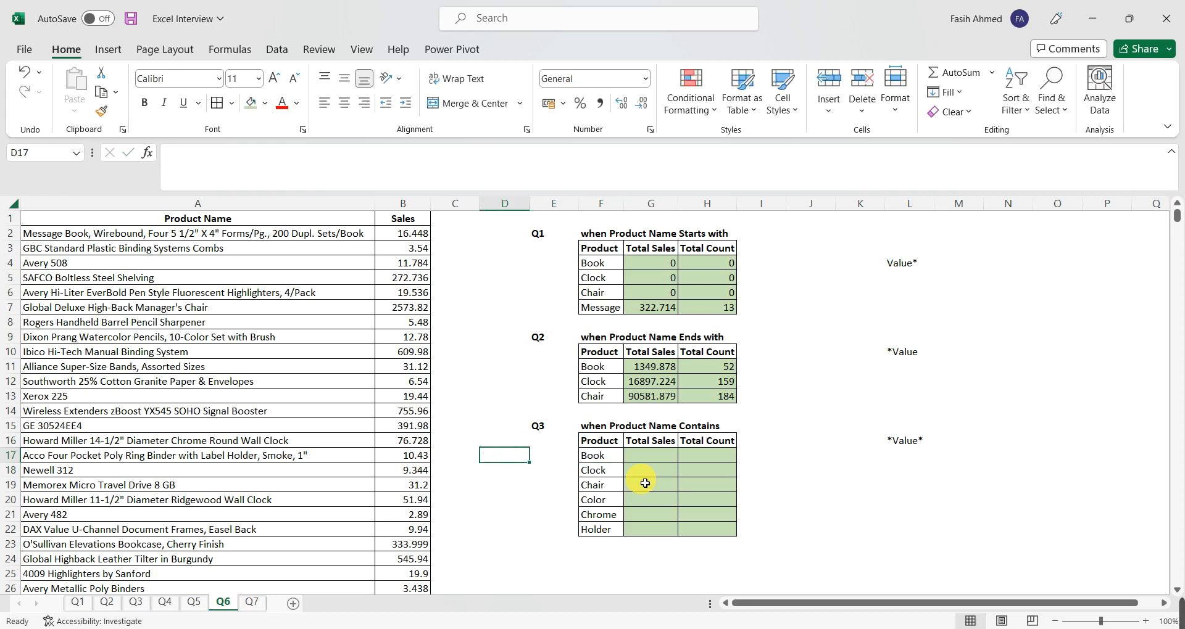
Enter =SUMIF(A:A,"*"&F17&"*",B:B) in G17 to total the sales of products whose names contain Book.
{"action": "key", "text": "Right"}
{"action": "key", "text": "Right"}
{"action": "key", "text": "Right"}
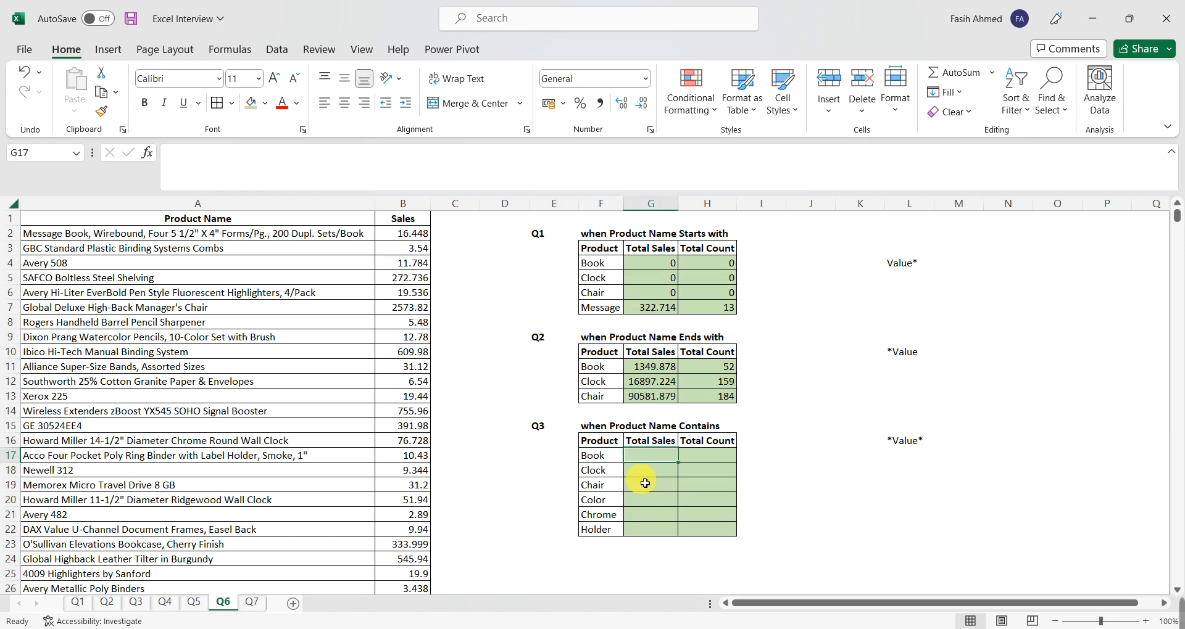
{"action": "type", "text": "=sumif"}
{"action": "key", "text": "Tab"}
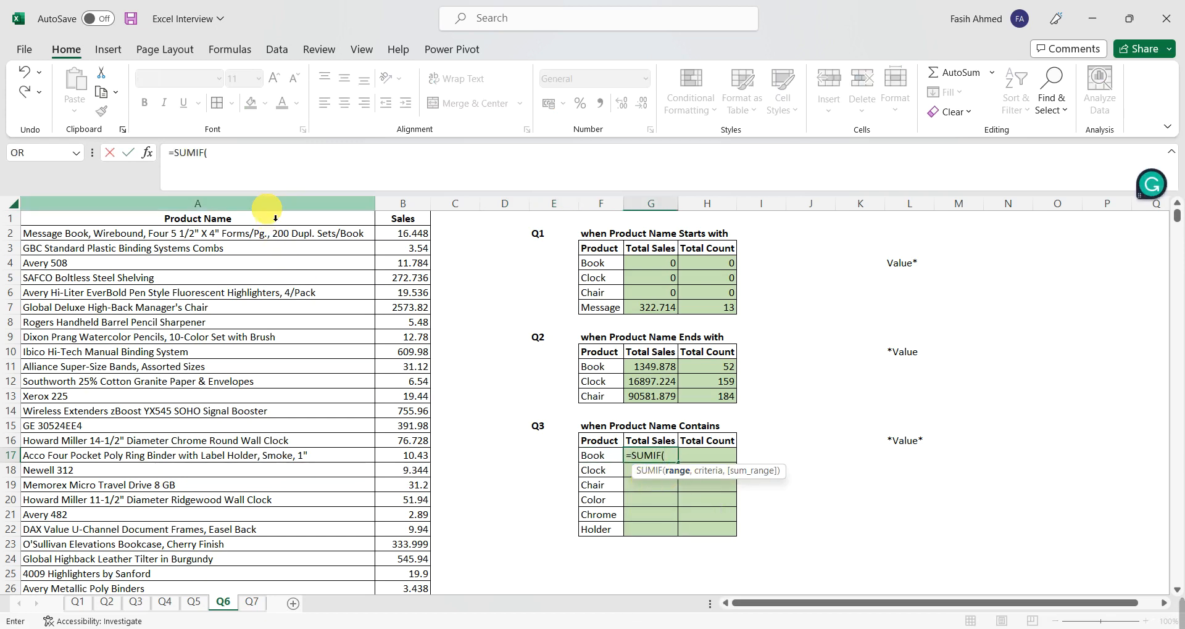
{"action": "left_click", "coordinate": [267, 208]}
{"action": "type", "text": ","}
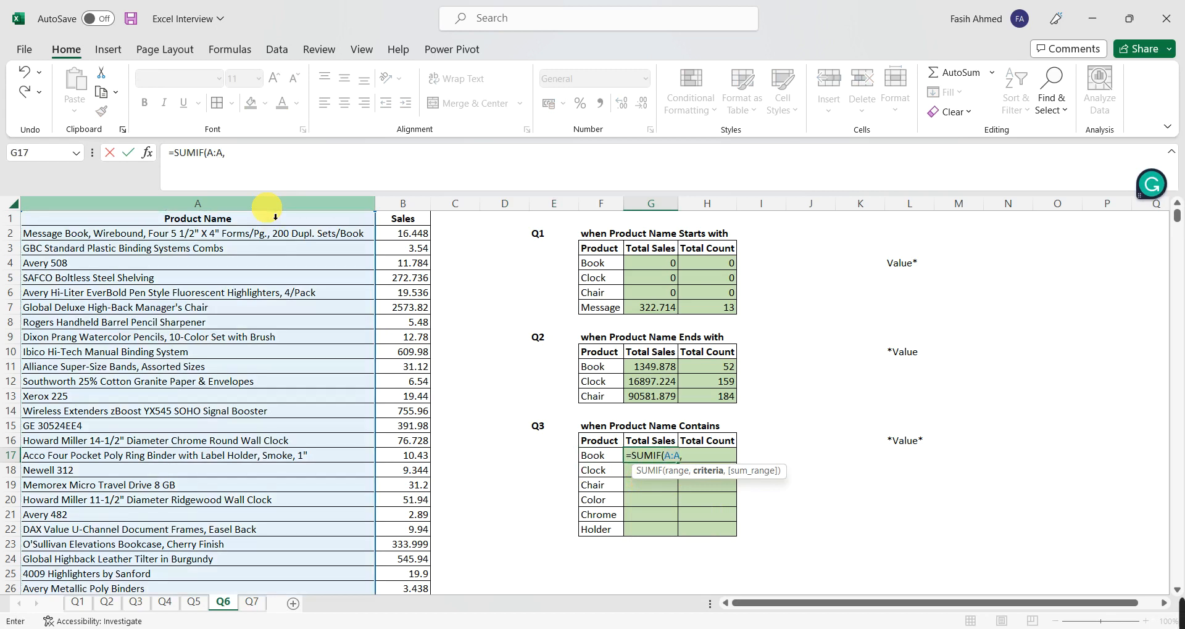
{"action": "type", "text": "\"*\"&"}
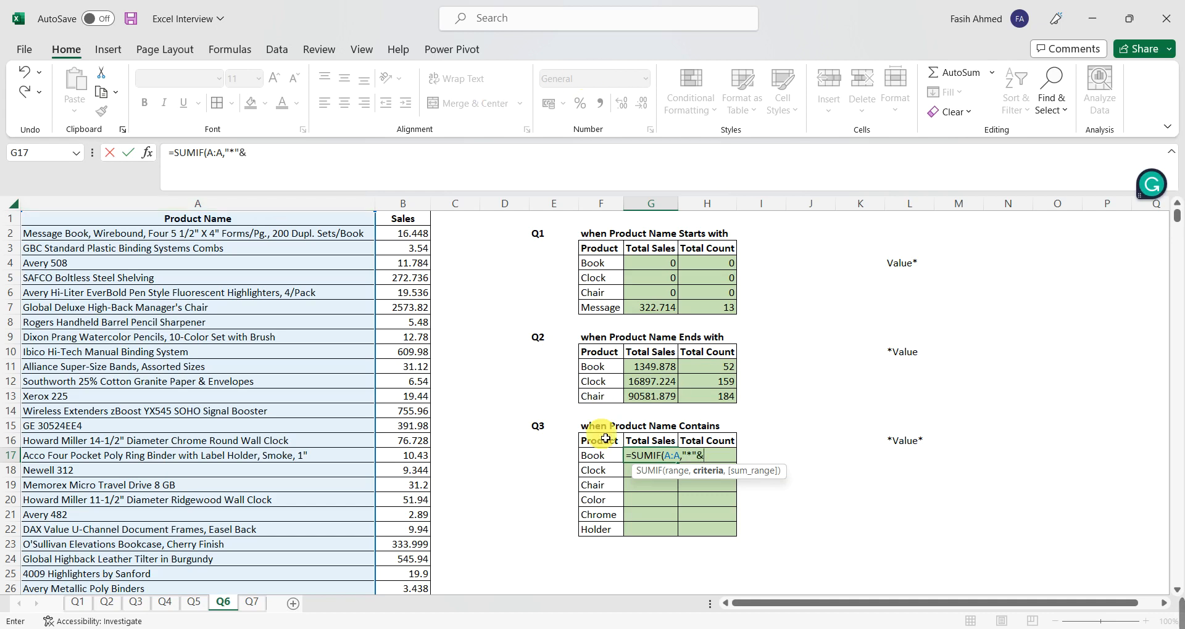
{"action": "left_click", "coordinate": [597, 457]}
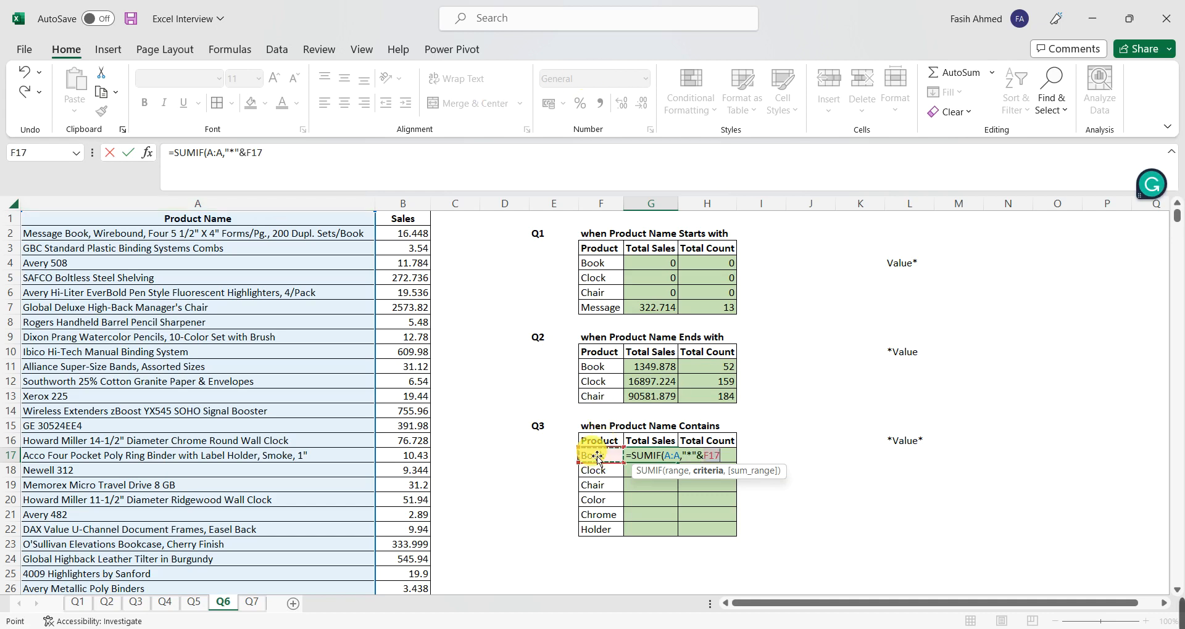
{"action": "type", "text": "&\"*"}
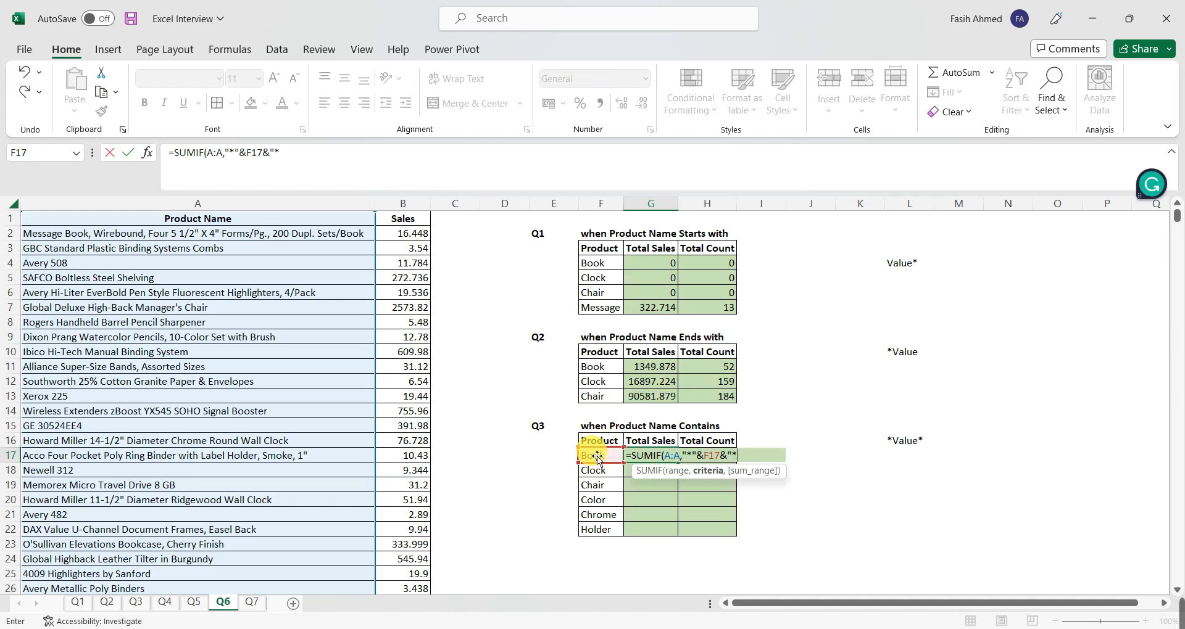
{"action": "type", "text": "\","}
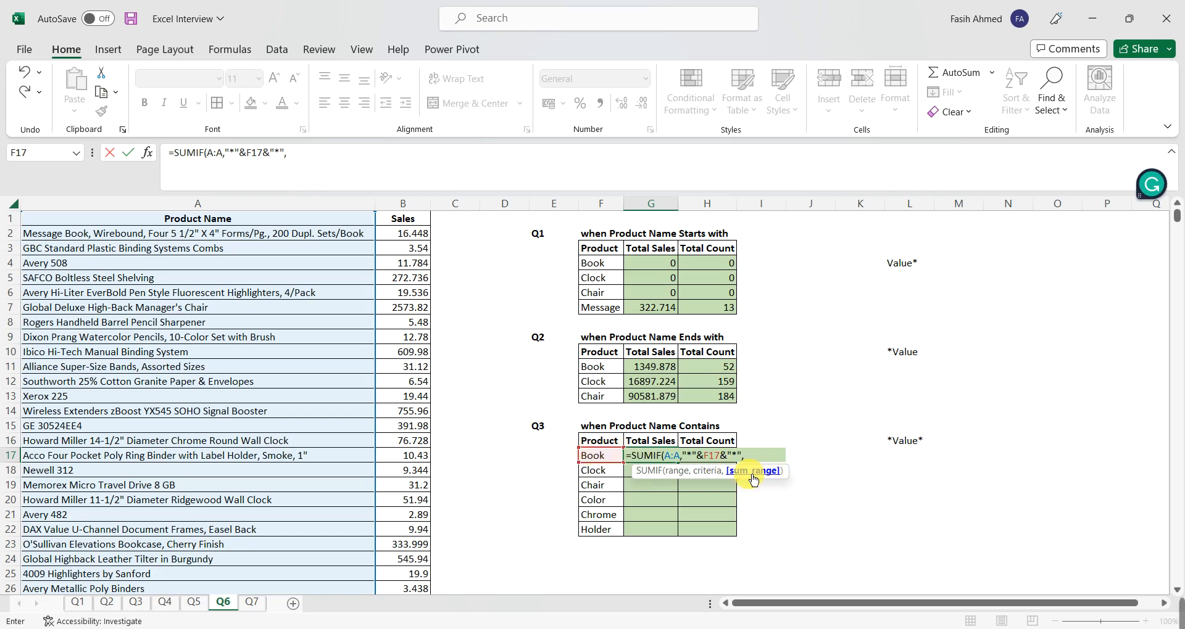
{"action": "left_click", "coordinate": [402, 205]}
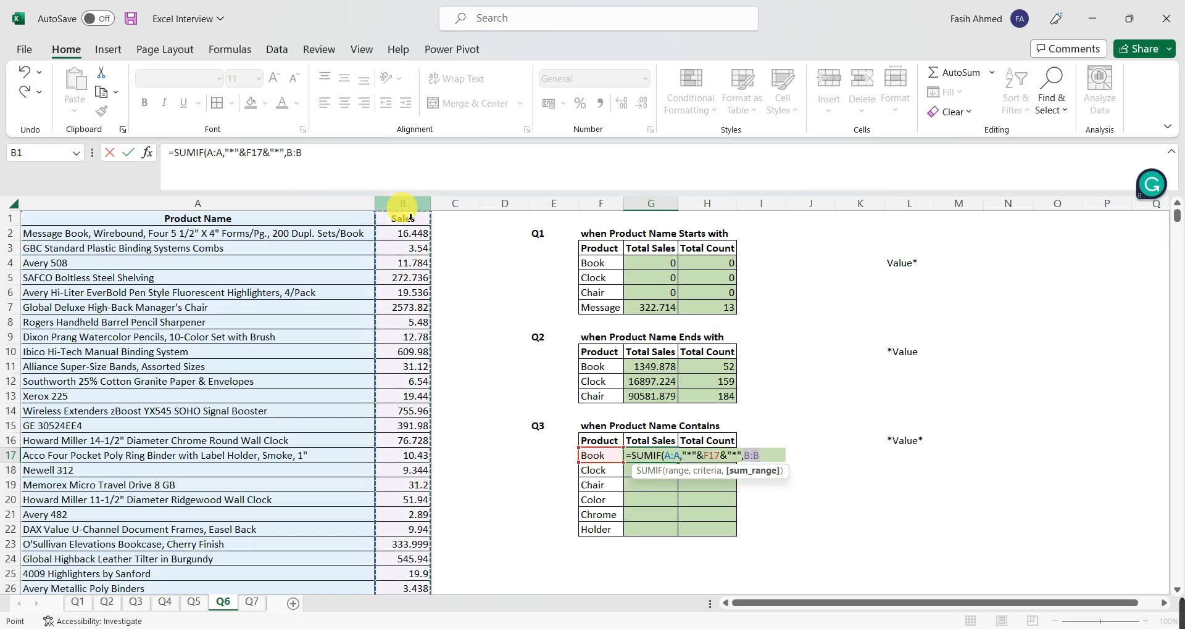
{"action": "key", "text": "Return"}
Enter =COUNTIF(A:A,"*"&F17&"*") in H17 to count the products whose names contain Book.
{"action": "key", "text": "Up"}
{"action": "key", "text": "Right"}
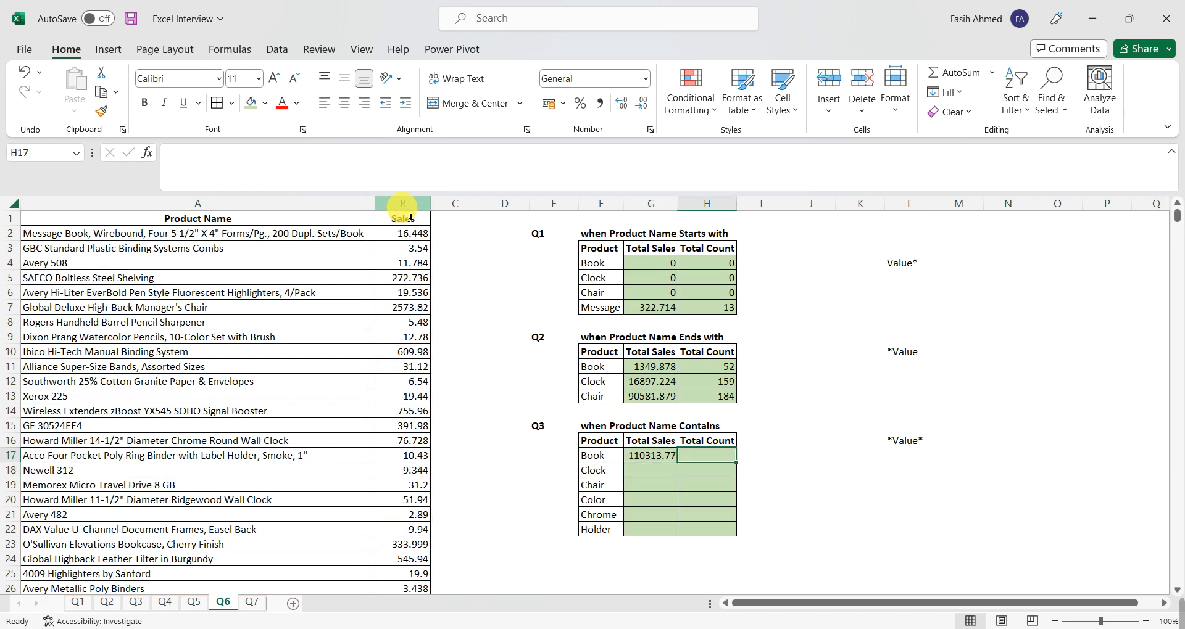
{"action": "type", "text": "=counti"}
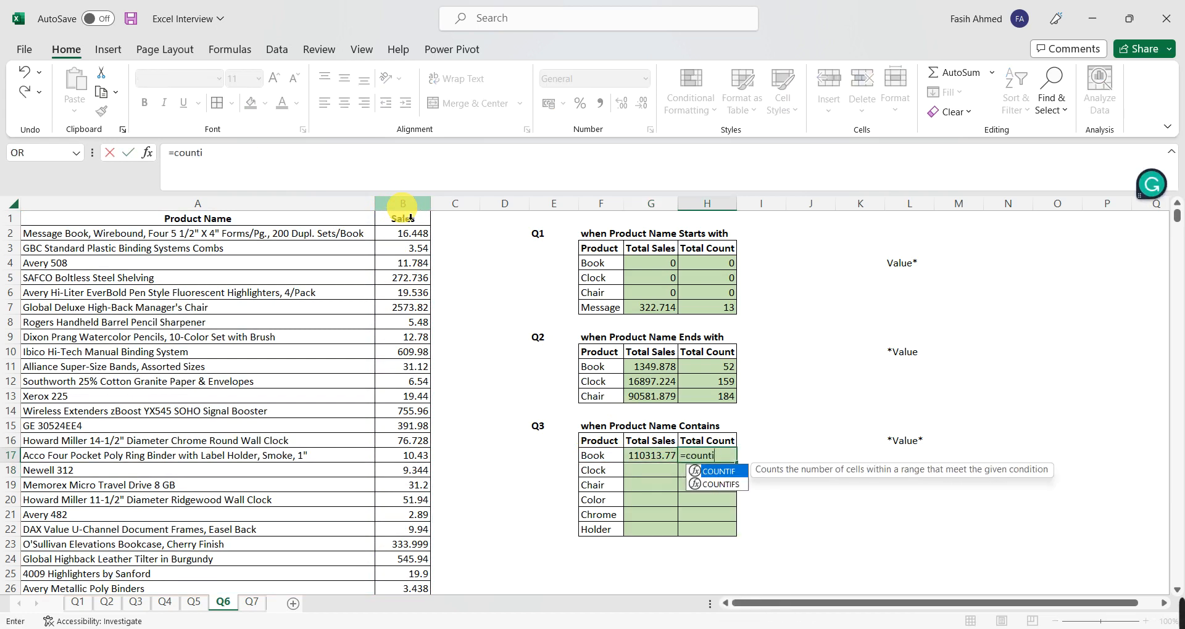
{"action": "key", "text": "Tab"}
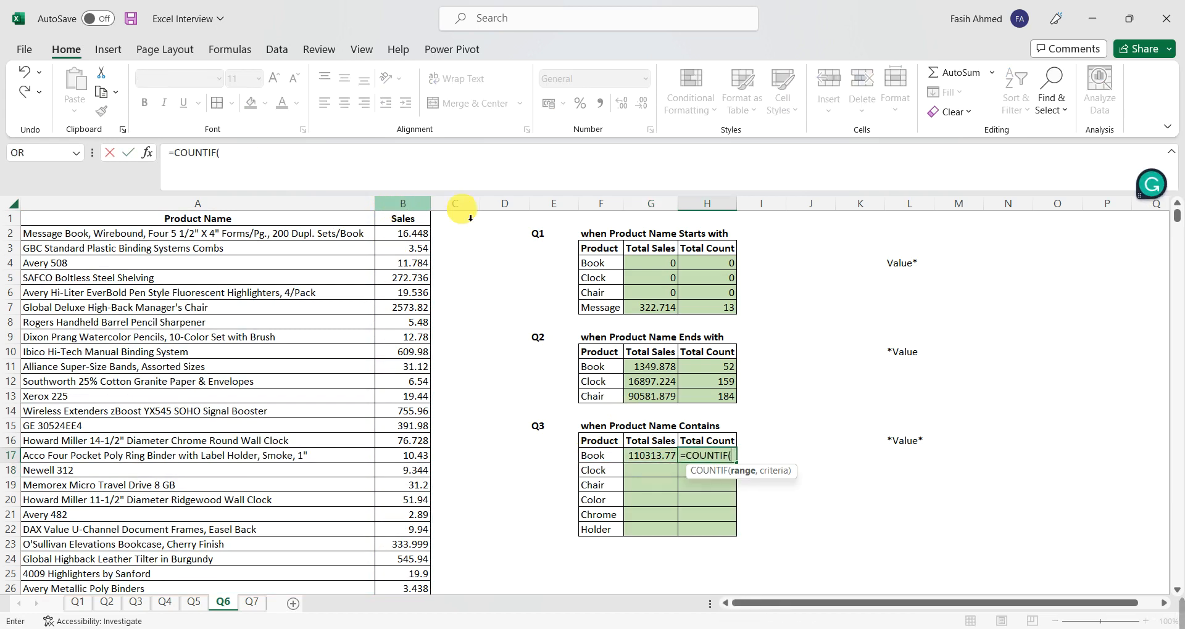
{"action": "left_click", "coordinate": [297, 210]}
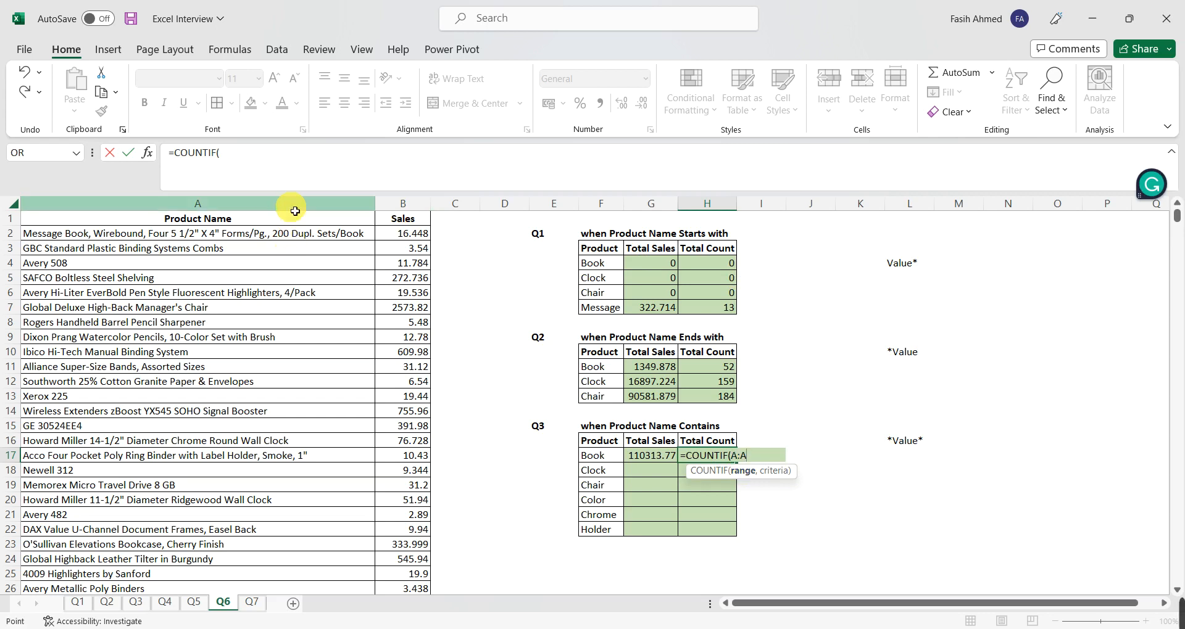
{"action": "type", "text": ","}
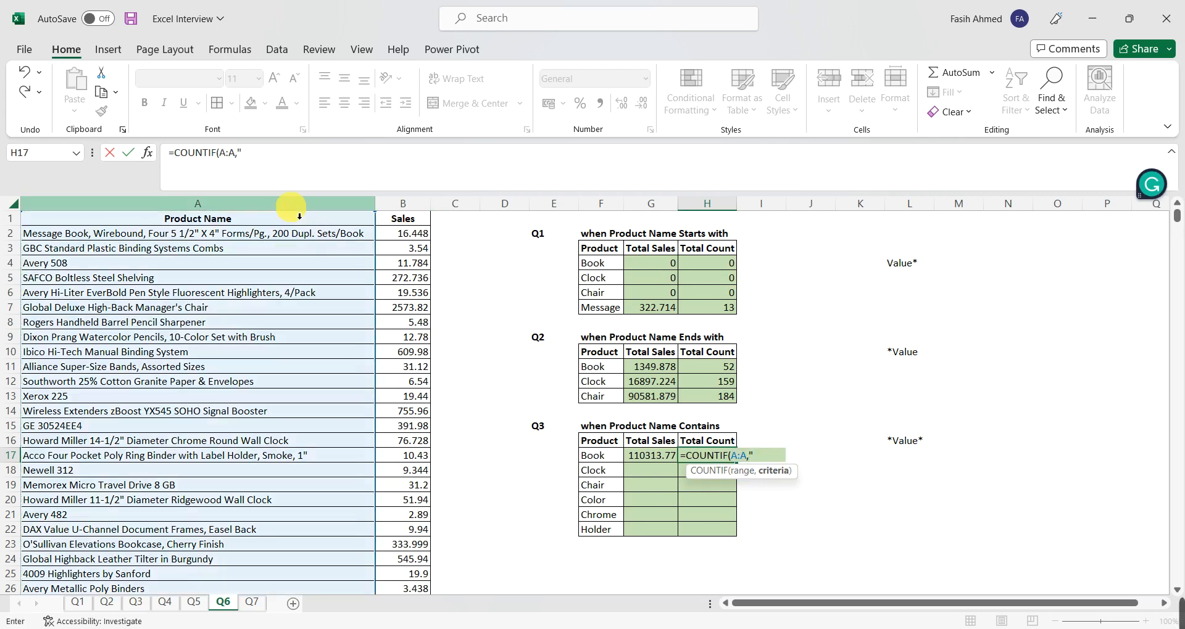
{"action": "type", "text": "\"*\"&"}
{"action": "left_click", "coordinate": [601, 459]}
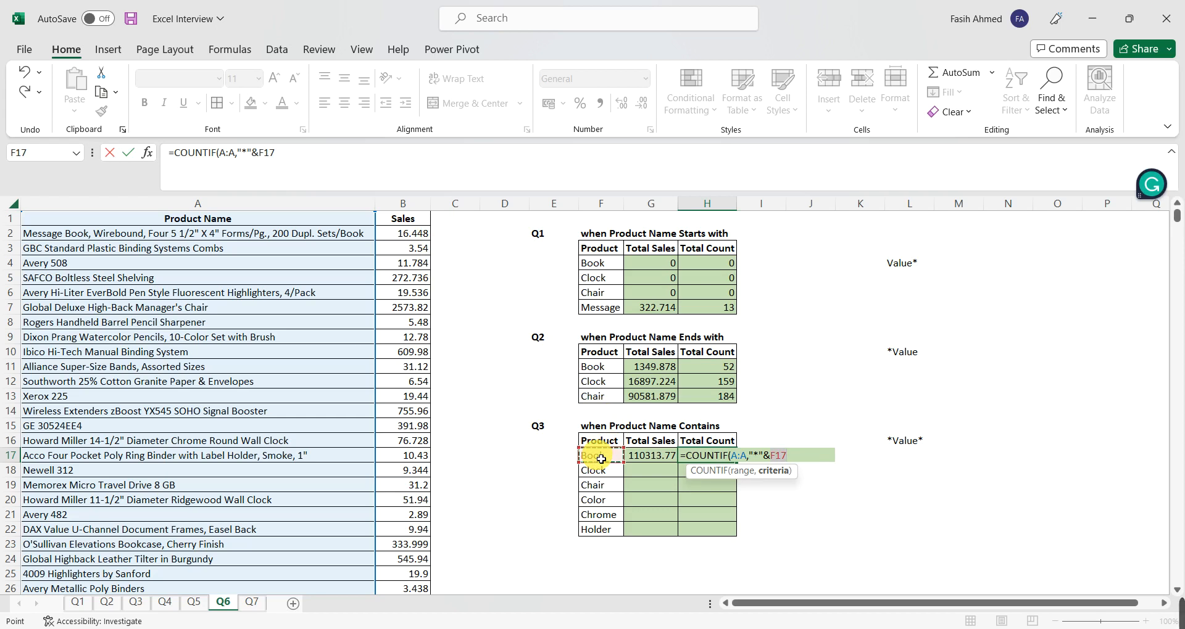
{"action": "type", "text": "&\"*\")"}
{"action": "key", "text": "Return"}
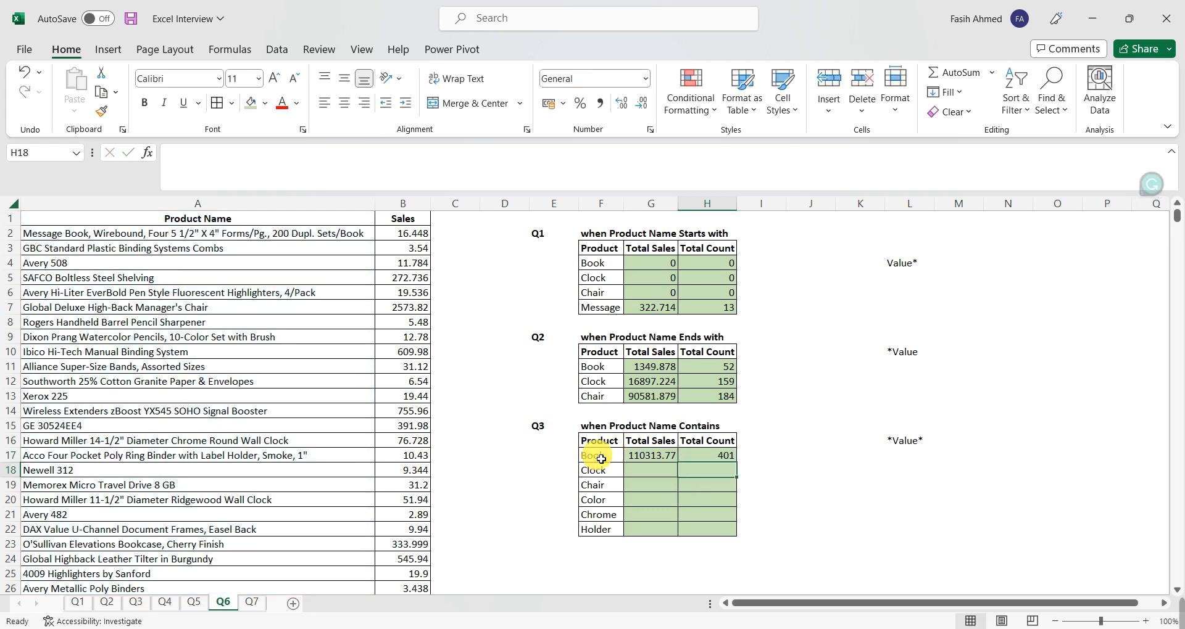
Fill the Total Sales and Total Count formulas from G17:H17 down through row 22 for the remaining keywords.
{"action": "key", "text": "Up"}
{"action": "key", "text": "Left"}
{"action": "key", "text": "Left"}
{"action": "key", "text": "ctrl+Down"}
{"action": "key", "text": "Right"}
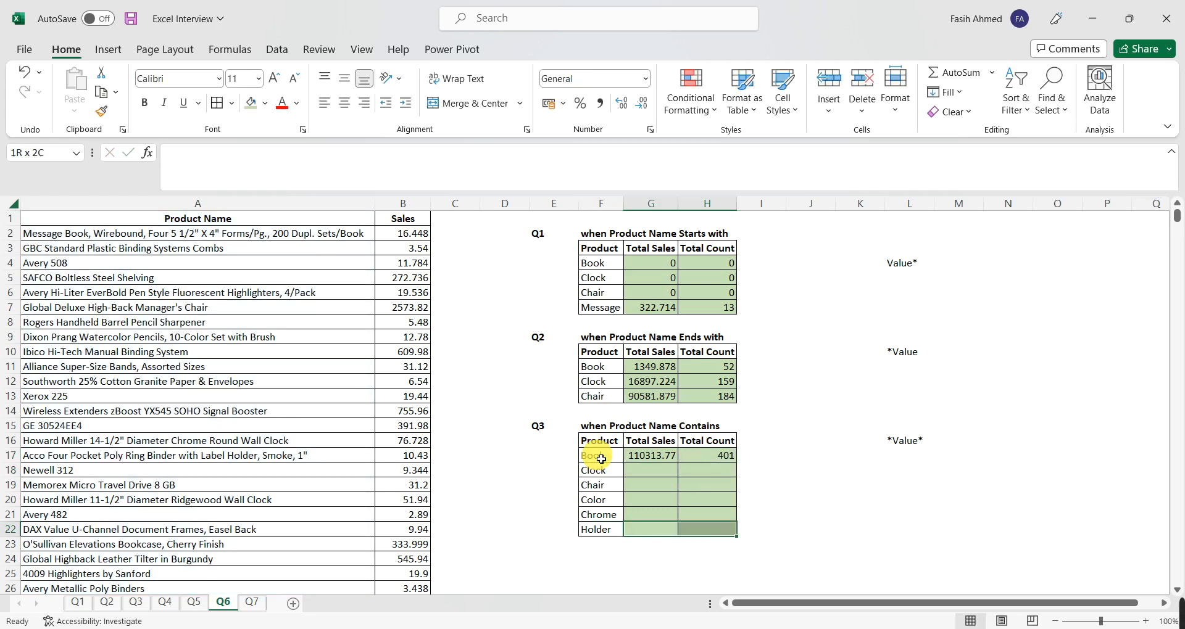
{"action": "key", "text": "shift+Right"}
{"action": "key", "text": "shift+Up"}
{"action": "key", "text": "shift+Up"}
{"action": "key", "text": "shift+Up"}
{"action": "key", "text": "shift+Up"}
{"action": "key", "text": "shift+Up"}
{"action": "key", "text": "ctrl+d"}
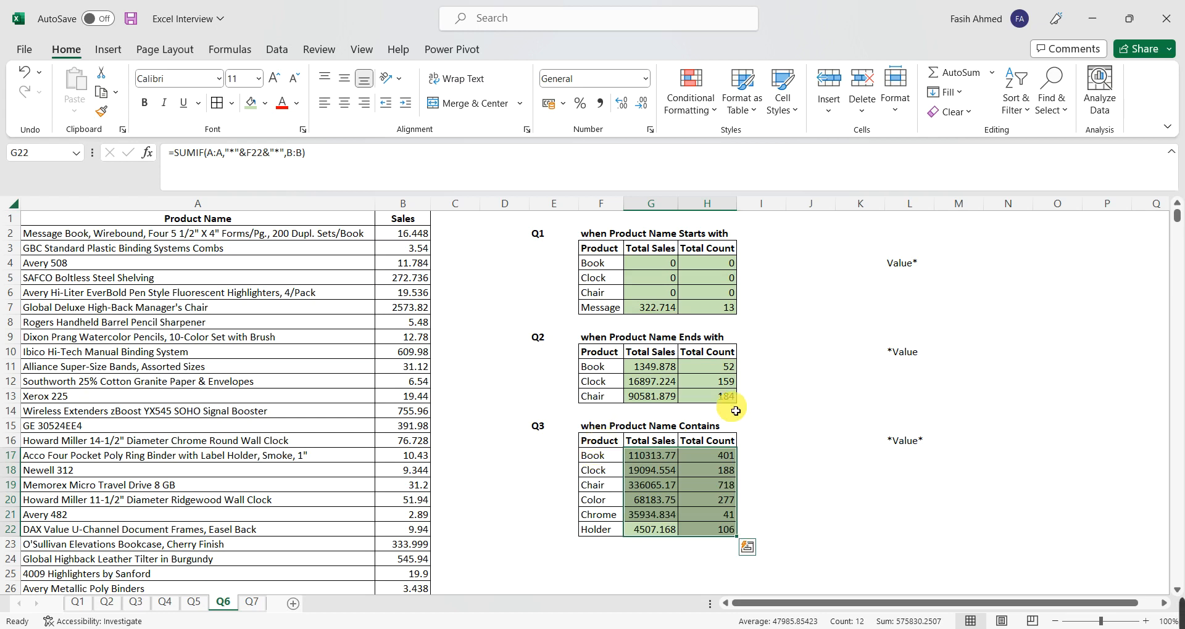
{"action": "left_click", "coordinate": [769, 428]}
Compare the Total Sales formulas for Book across the starts-with, ends-with and contains tables.
{"action": "left_click", "coordinate": [592, 455]}
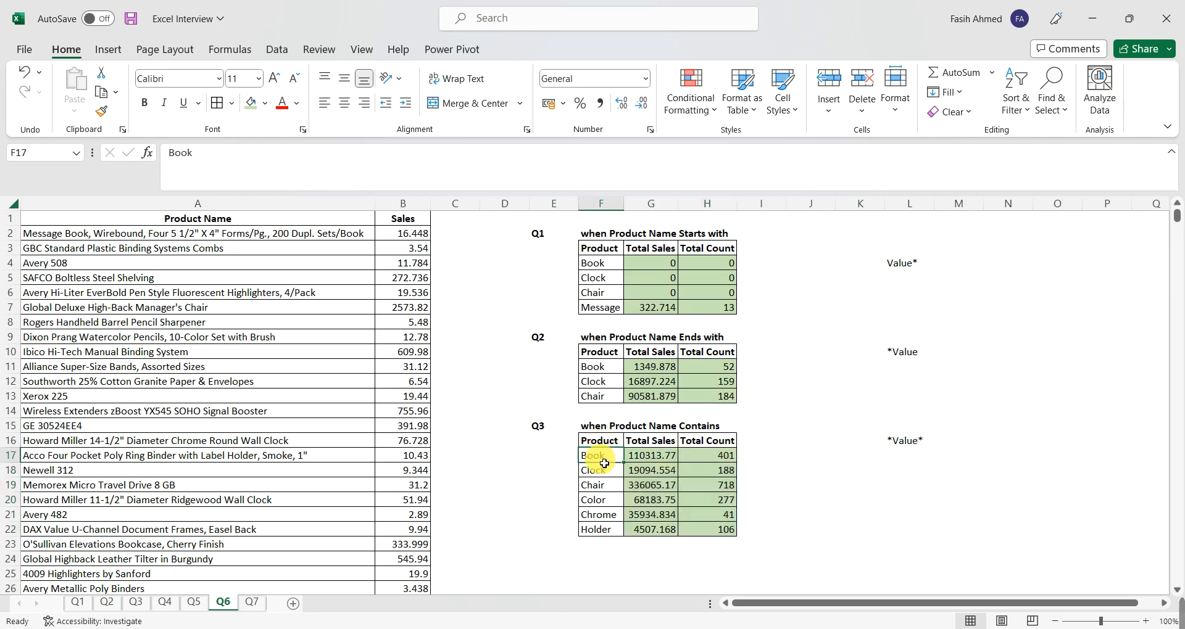
{"action": "left_click", "coordinate": [594, 367]}
{"action": "left_click", "coordinate": [613, 264]}
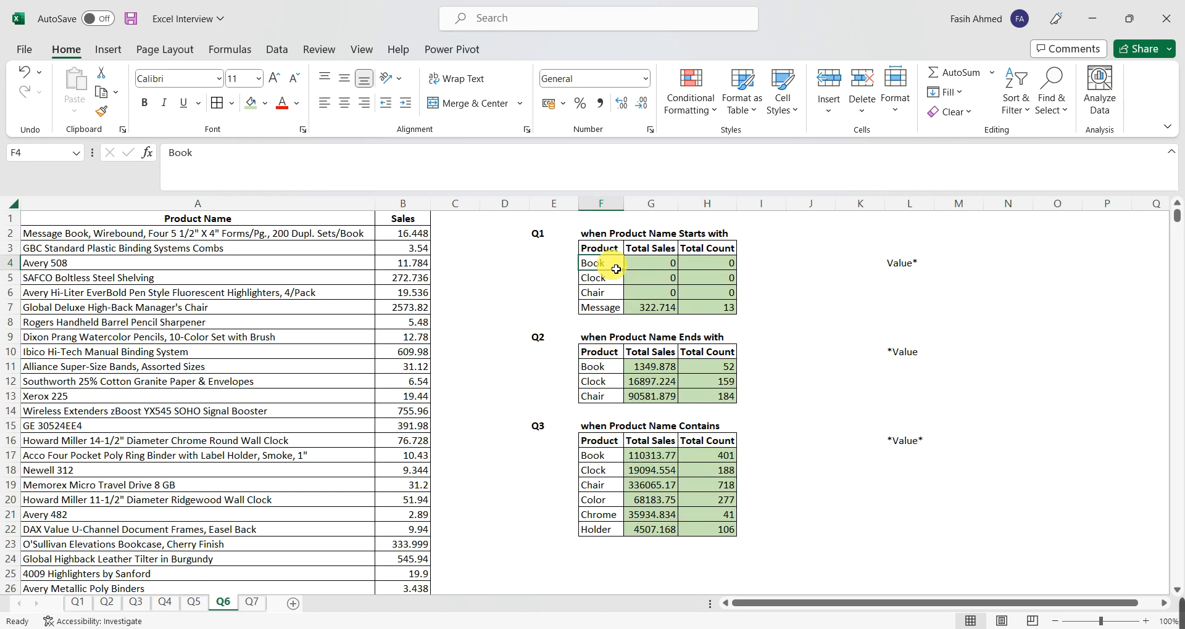
{"action": "left_click", "coordinate": [675, 269]}
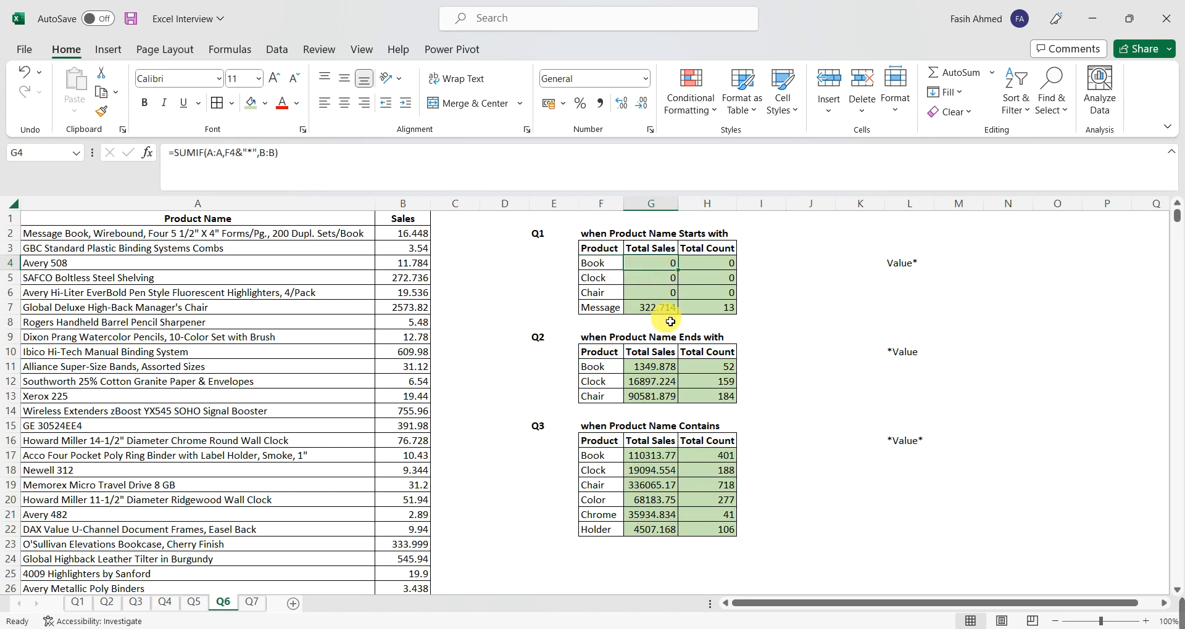
{"action": "left_click", "coordinate": [602, 372]}
{"action": "left_click", "coordinate": [657, 366]}
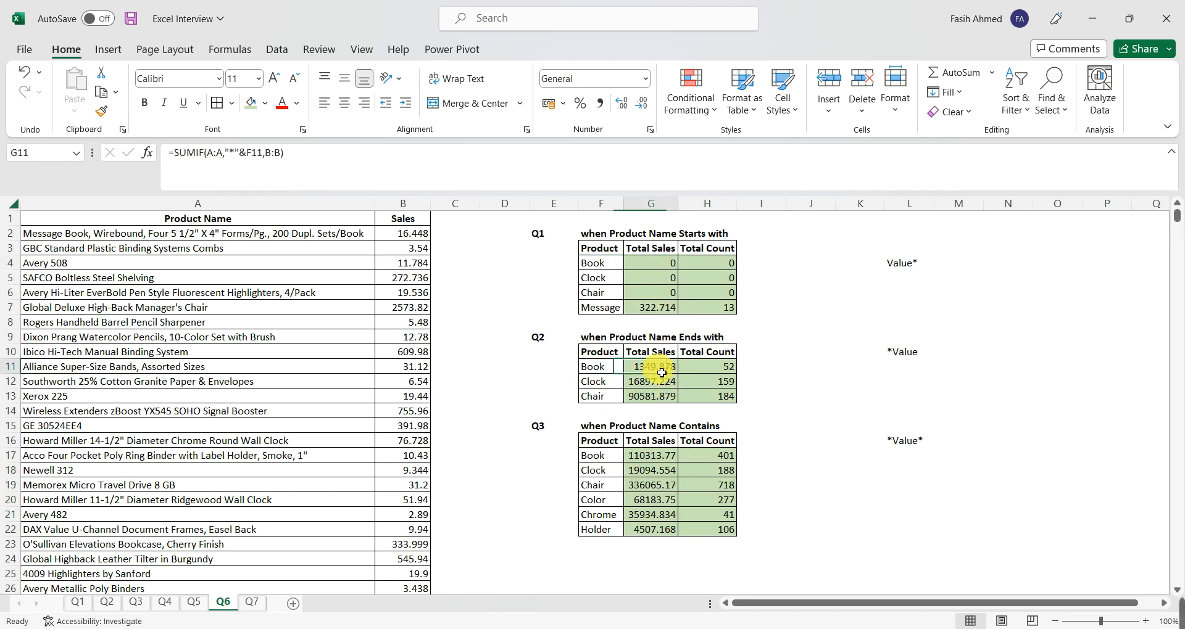
{"action": "left_click", "coordinate": [608, 457]}
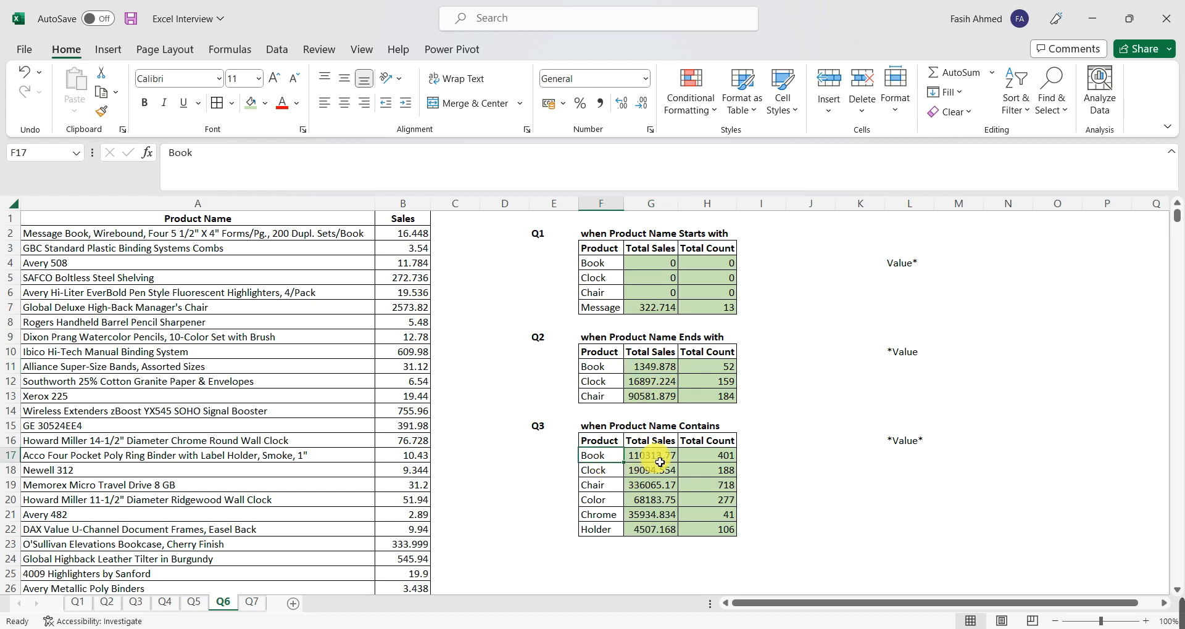
{"action": "left_click", "coordinate": [651, 457]}
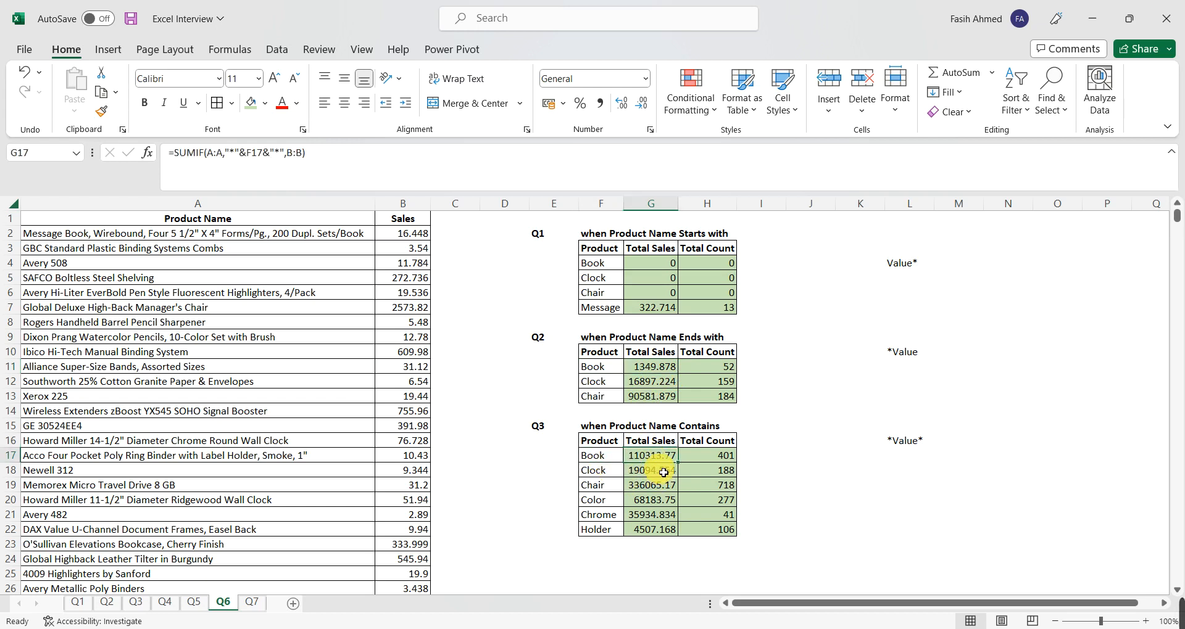
{"action": "left_click", "coordinate": [596, 457]}
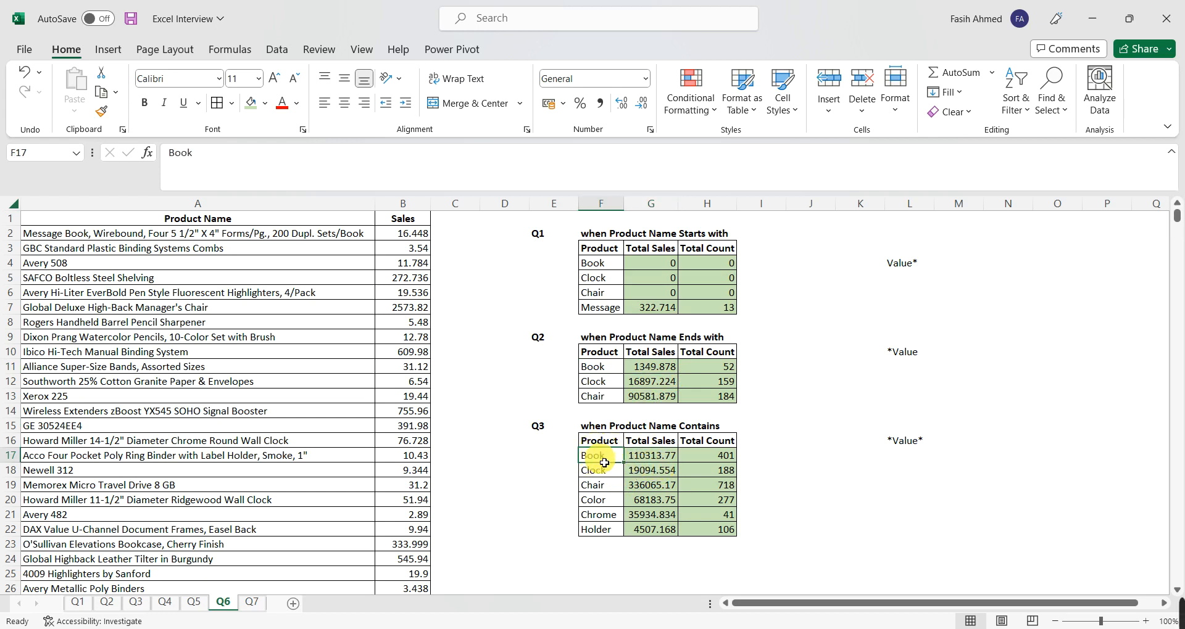
{"action": "left_click", "coordinate": [645, 458]}
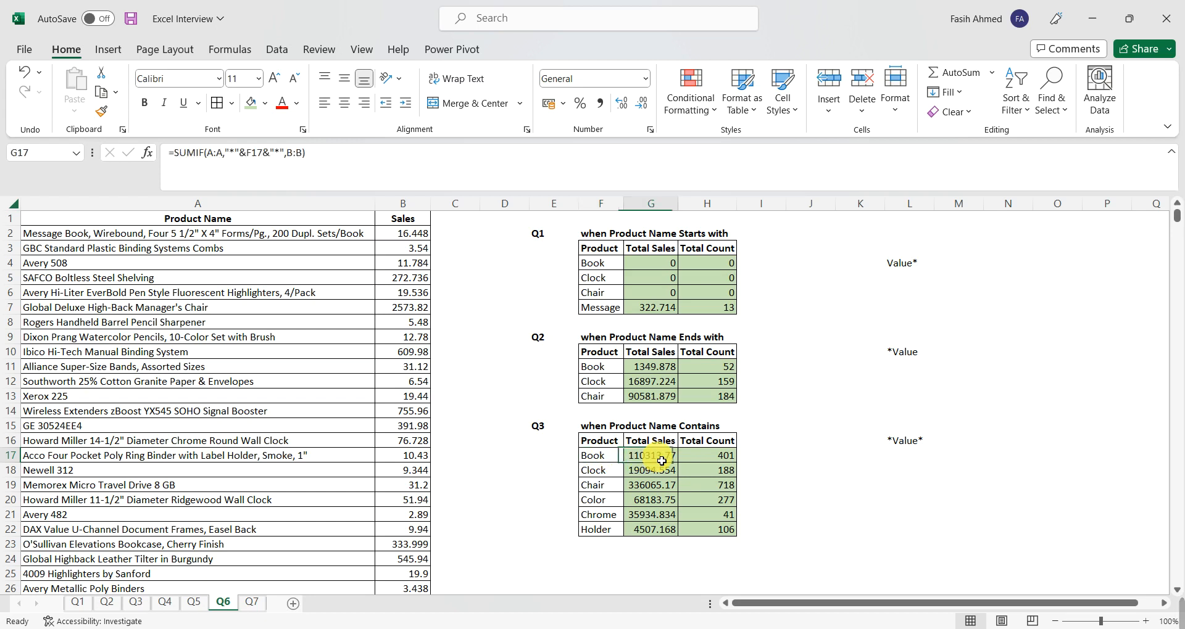
Examine the Book rows of the ends-with and starts-with tables against the product name in A2 and its sales in B2.
{"action": "left_click_drag", "start_coordinate": [603, 368], "coordinate": [637, 370]}
{"action": "left_click", "coordinate": [601, 369]}
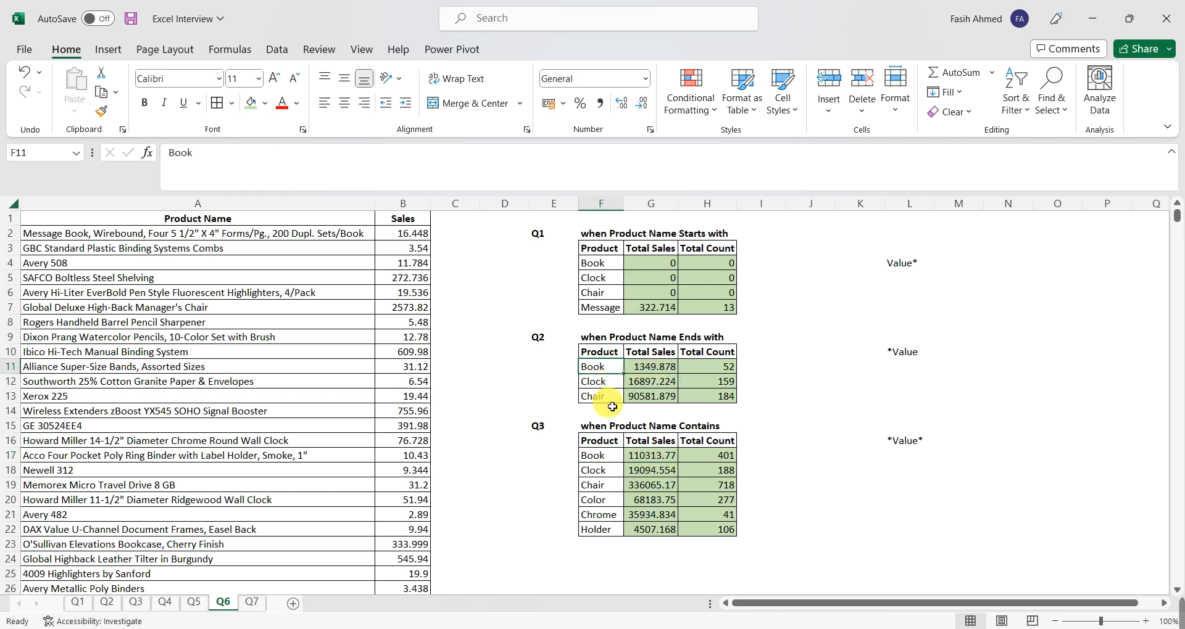
{"action": "left_click", "coordinate": [607, 268]}
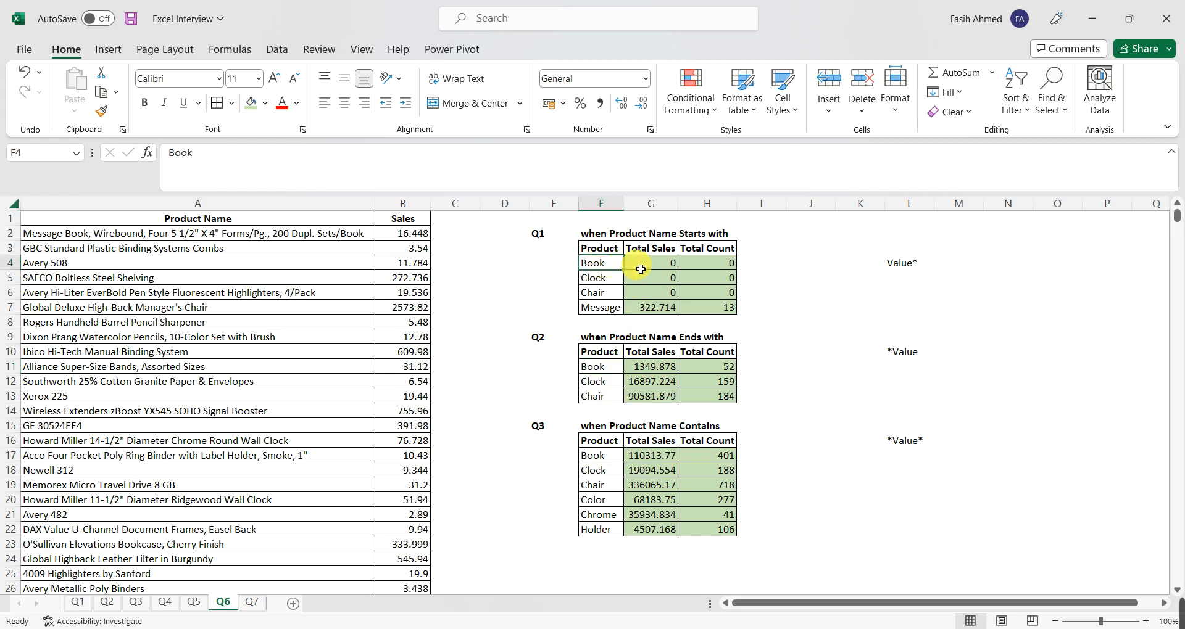
{"action": "key", "text": "Right"}
{"action": "left_click", "coordinate": [601, 268]}
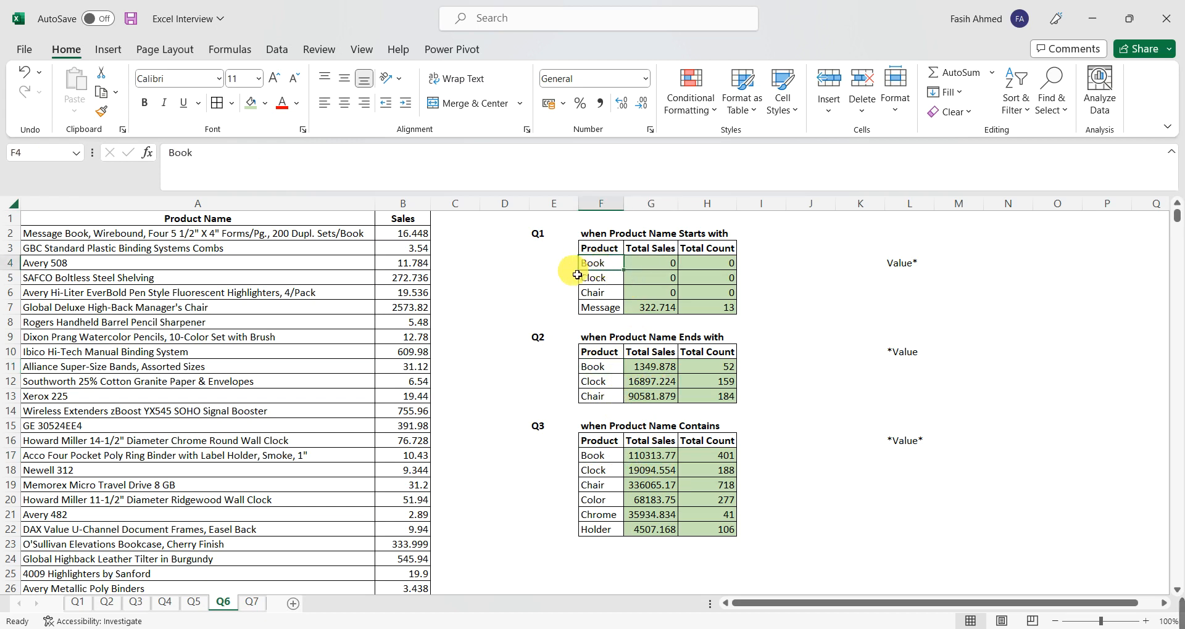
{"action": "left_click", "coordinate": [661, 263]}
{"action": "left_click_drag", "start_coordinate": [661, 263], "coordinate": [664, 278]}
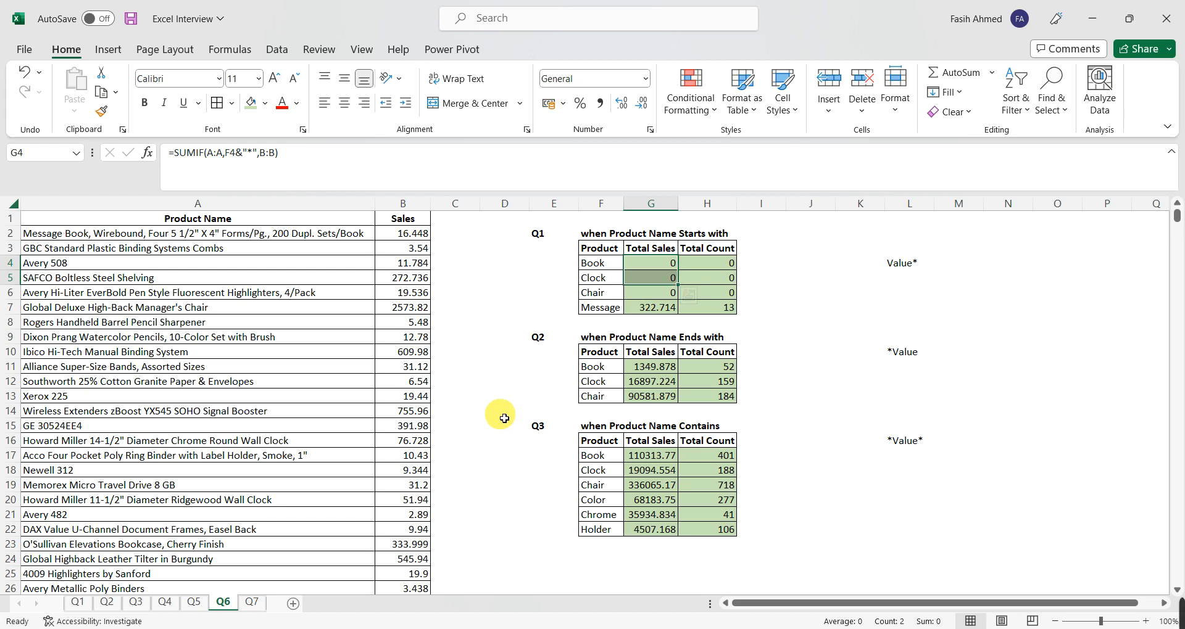
{"action": "left_click", "coordinate": [287, 240]}
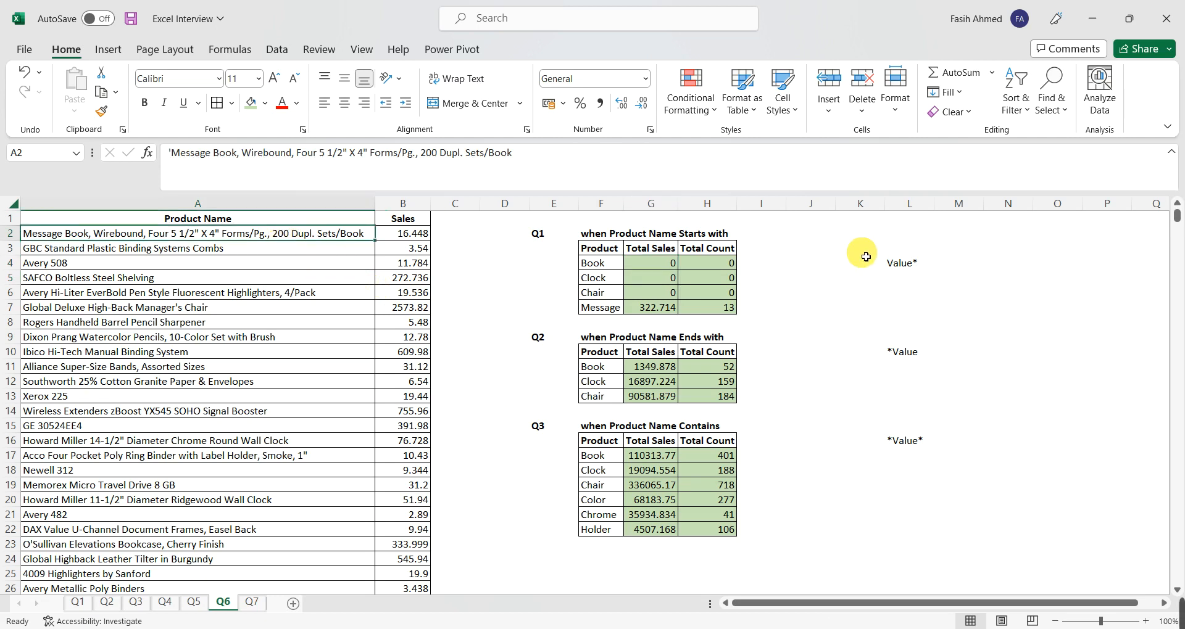
{"action": "left_click", "coordinate": [589, 263]}
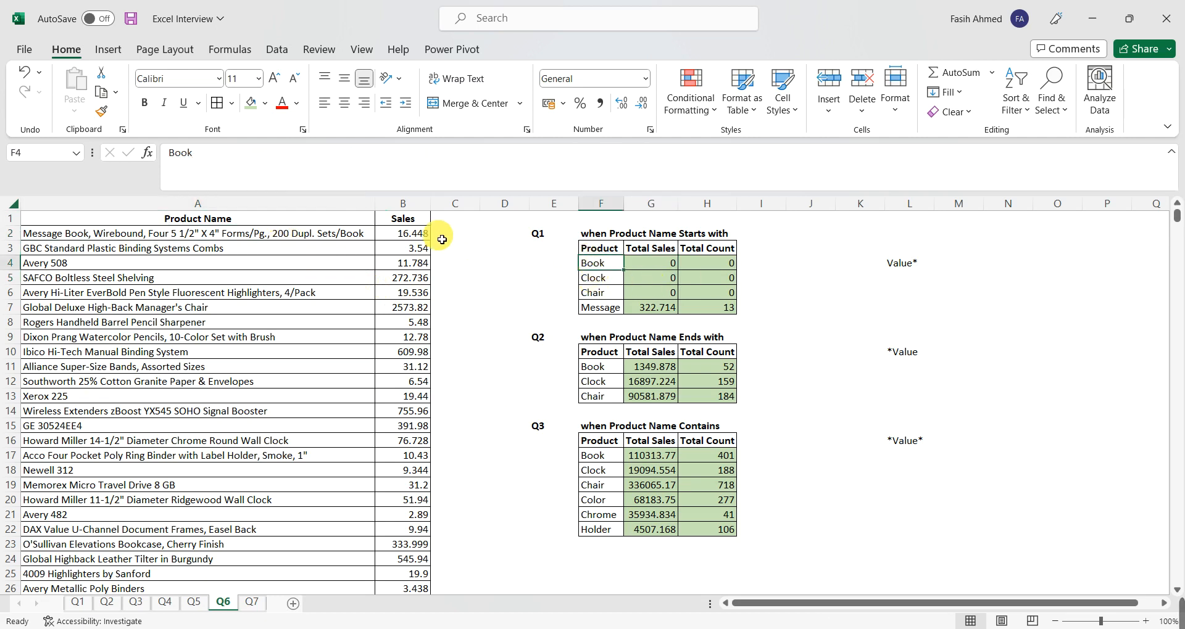
{"action": "left_click", "coordinate": [424, 233]}
{"action": "left_click", "coordinate": [778, 265]}
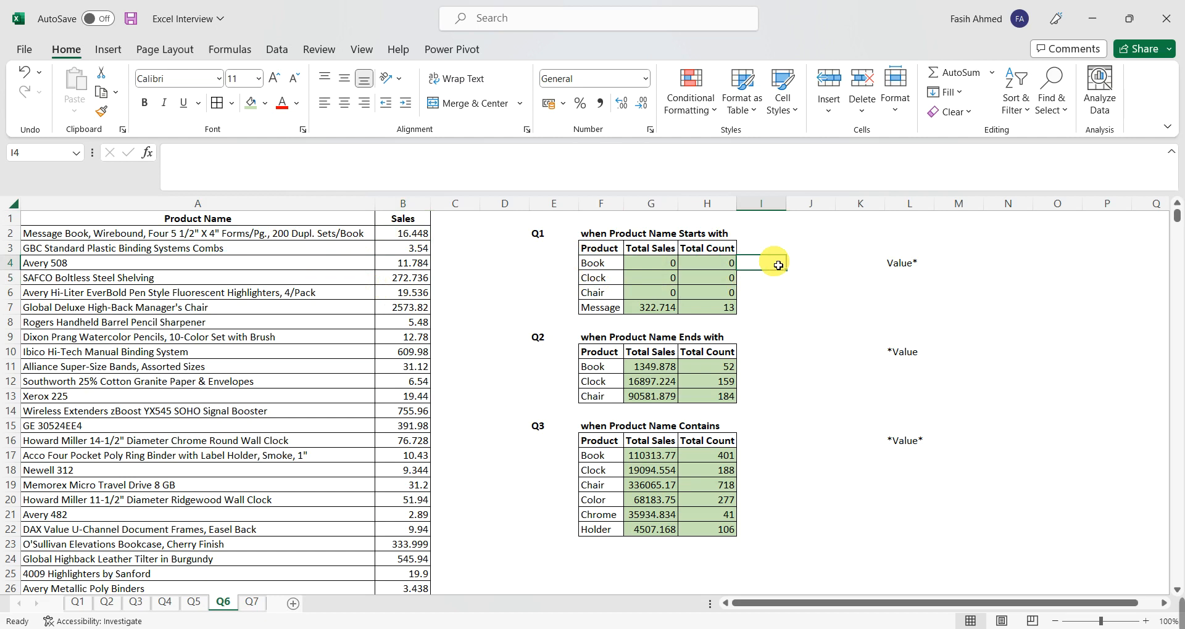
{"action": "left_click", "coordinate": [604, 267]}
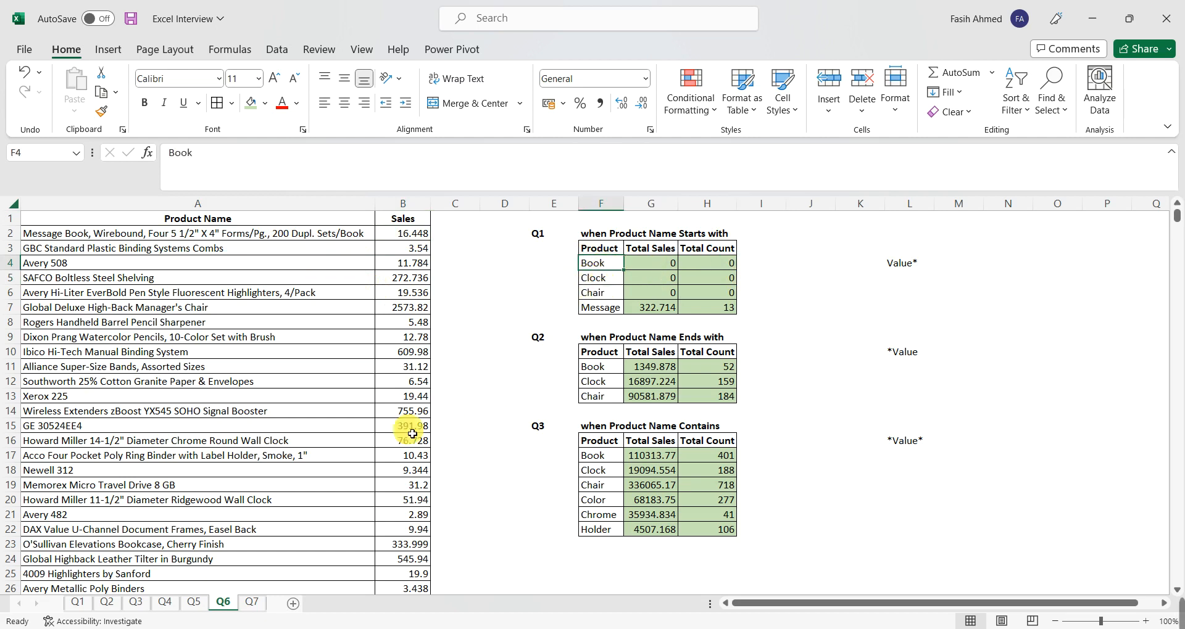
Open sheet Q7 and examine the ages in column A down to the last row, along with the Age Group column.
{"action": "left_click", "coordinate": [253, 602]}
{"action": "left_click", "coordinate": [263, 393]}
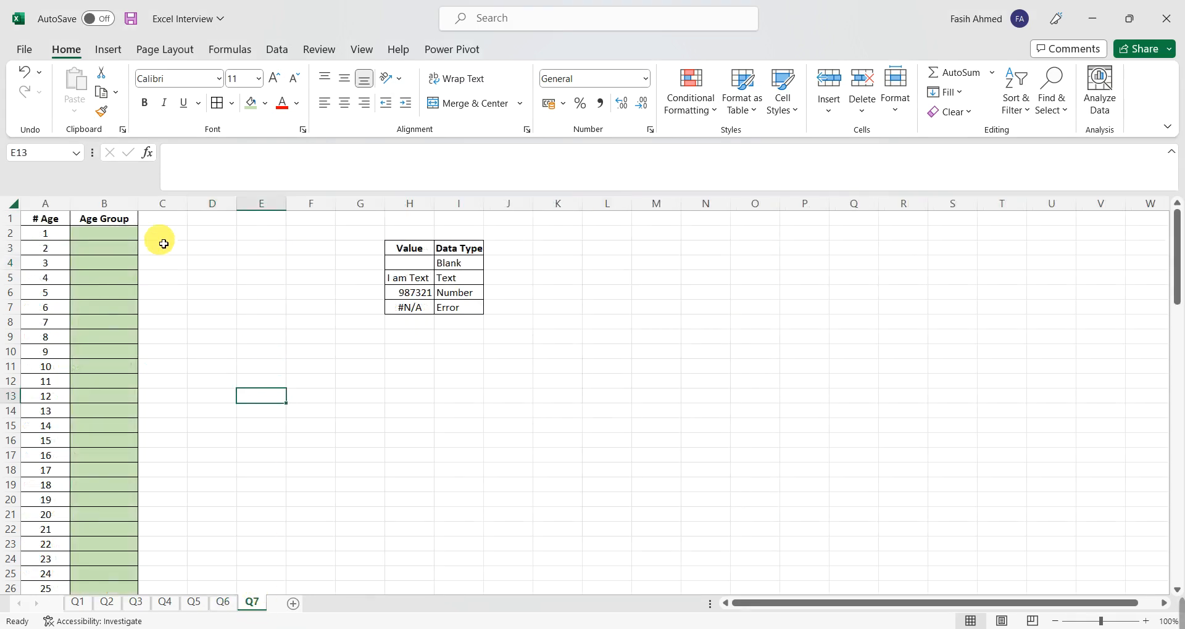
{"action": "left_click", "coordinate": [127, 234]}
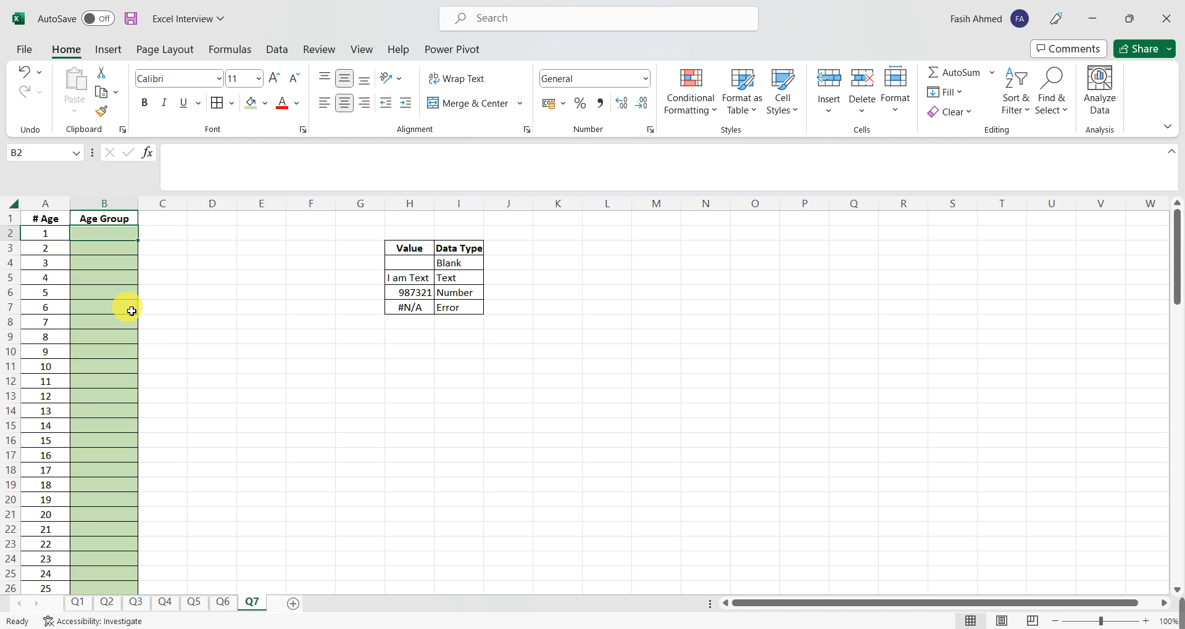
{"action": "key", "text": "Left"}
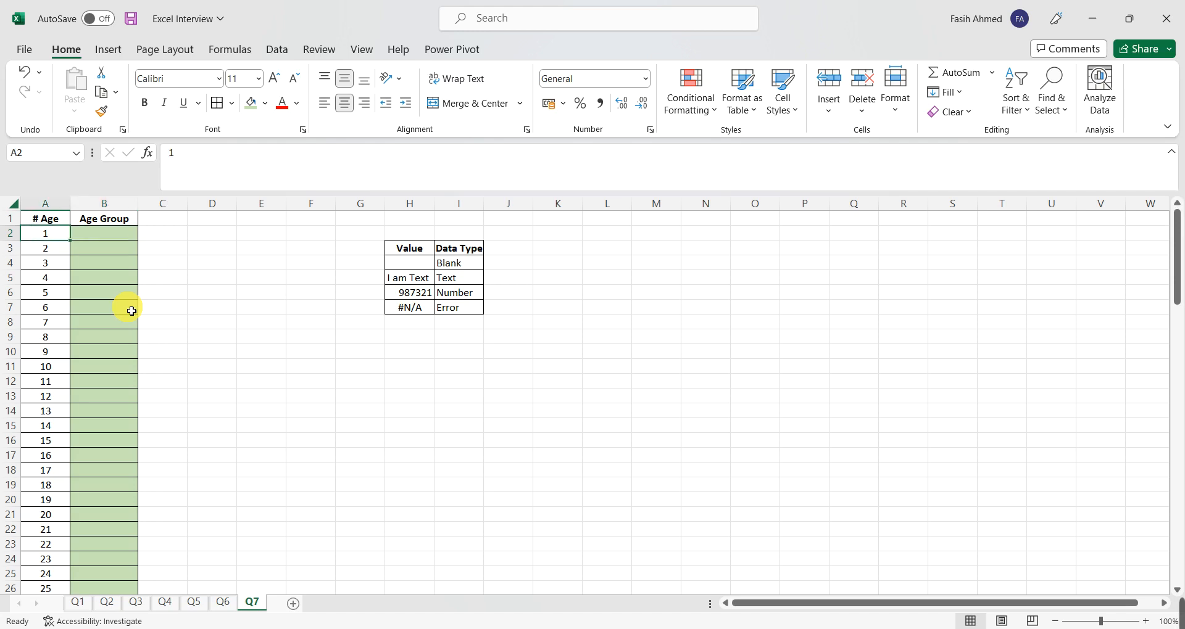
{"action": "key", "text": "Up"}
{"action": "key", "text": "Down"}
{"action": "key", "text": "ctrl+Down"}
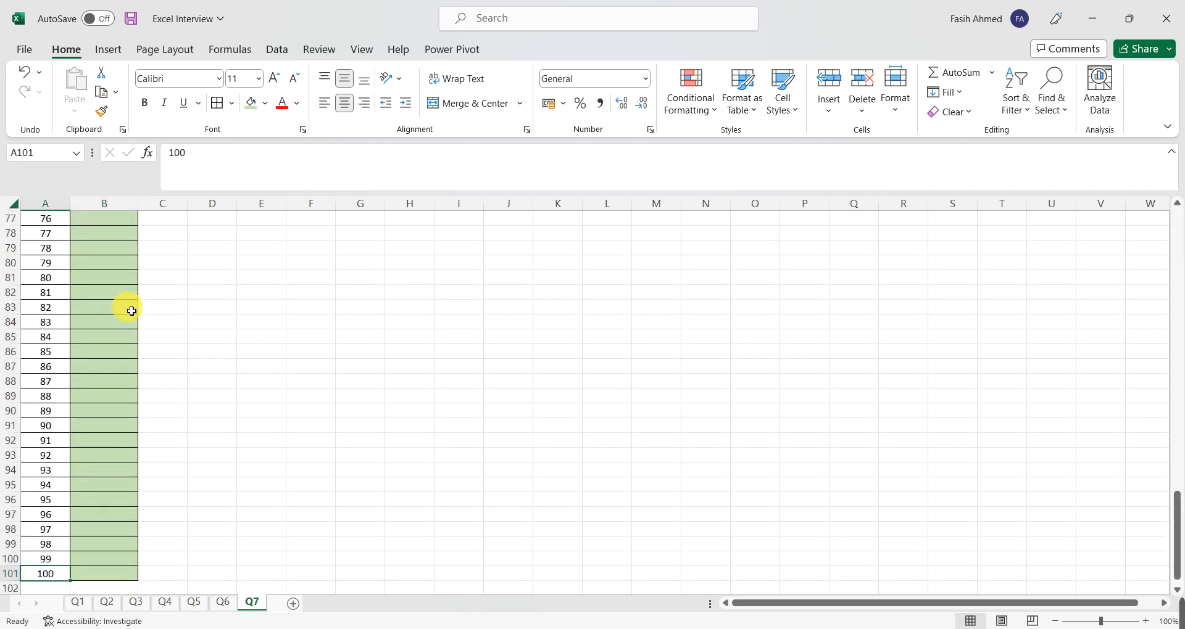
{"action": "key", "text": "ctrl+Up"}
{"action": "key", "text": "Down"}
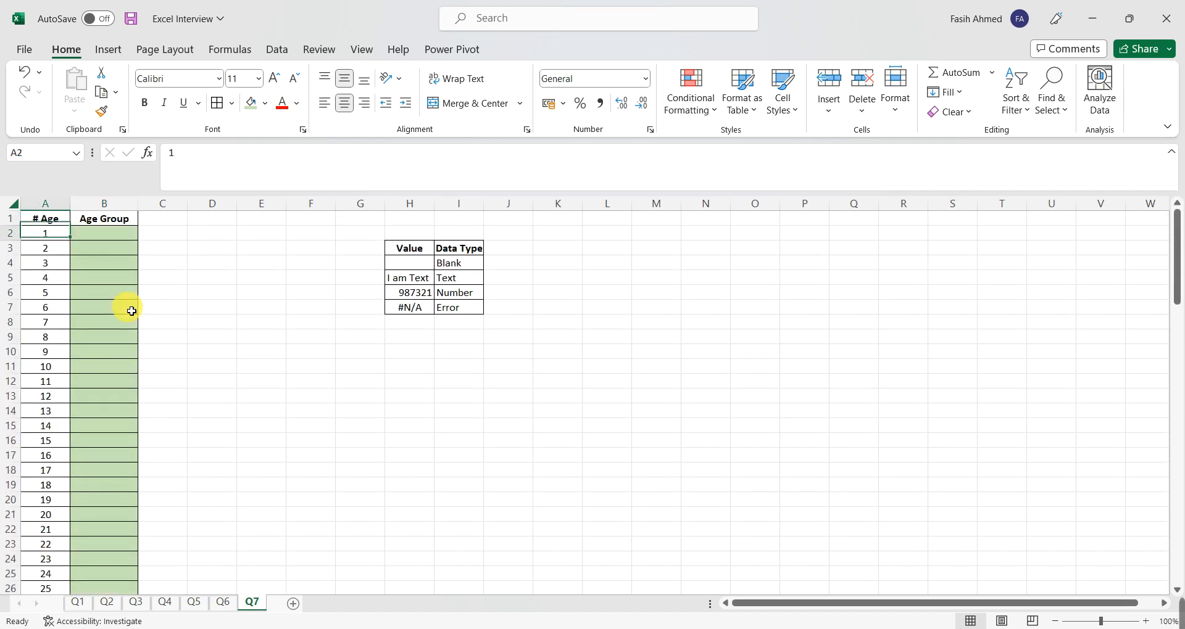
{"action": "key", "text": "Down"}
{"action": "key", "text": "Down"}
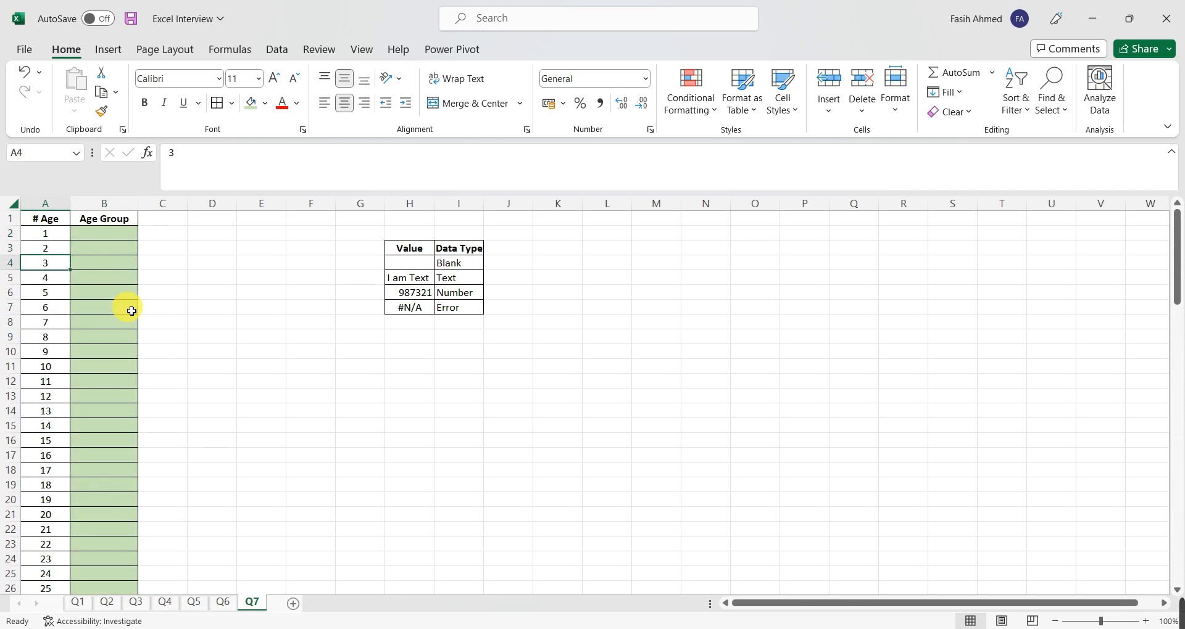
{"action": "key", "text": "Down"}
{"action": "key", "text": "Up"}
{"action": "key", "text": "ctrl+Up"}
{"action": "key", "text": "Right"}
{"action": "key", "text": "Right"}
{"action": "key", "text": "Down"}
{"action": "key", "text": "Left"}
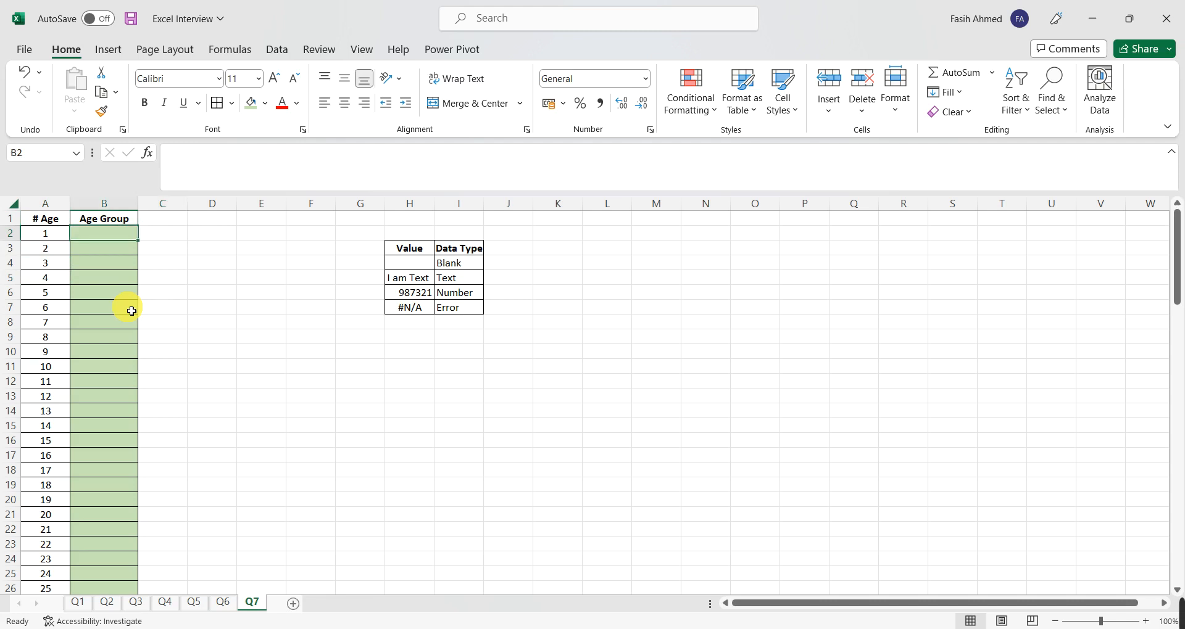
Enter the age range 1-10 as text in E2, using a leading apostrophe.
{"action": "key", "text": "Left"}
{"action": "key", "text": "Right"}
{"action": "key", "text": "Right"}
{"action": "key", "text": "Right"}
{"action": "key", "text": "Right"}
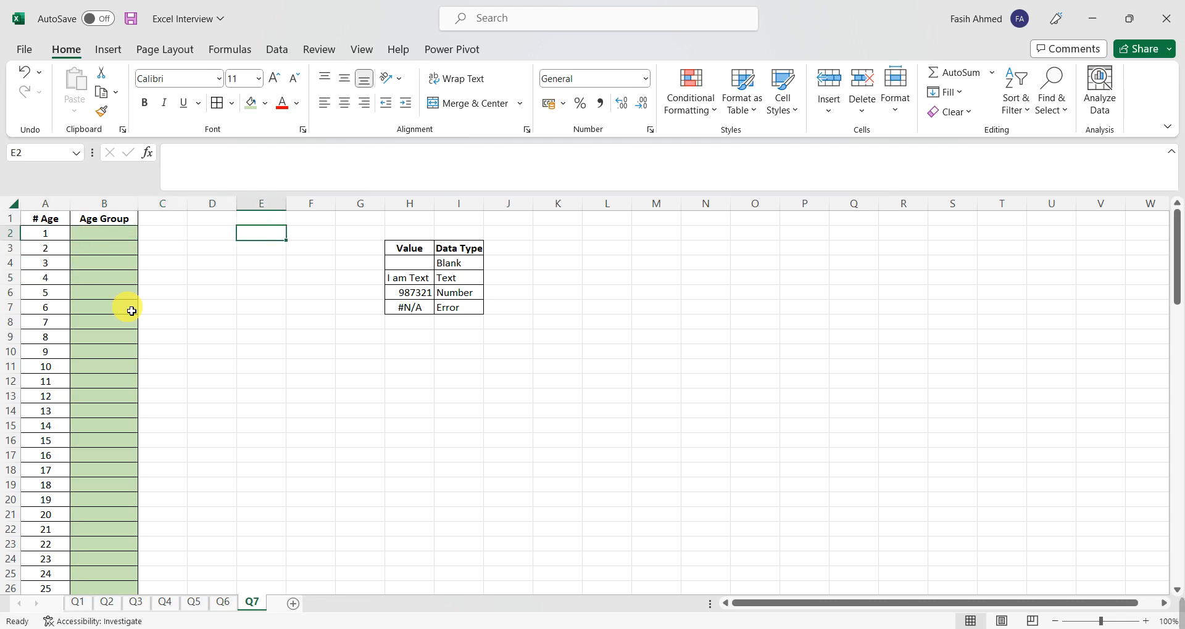
{"action": "type", "text": "'1"}
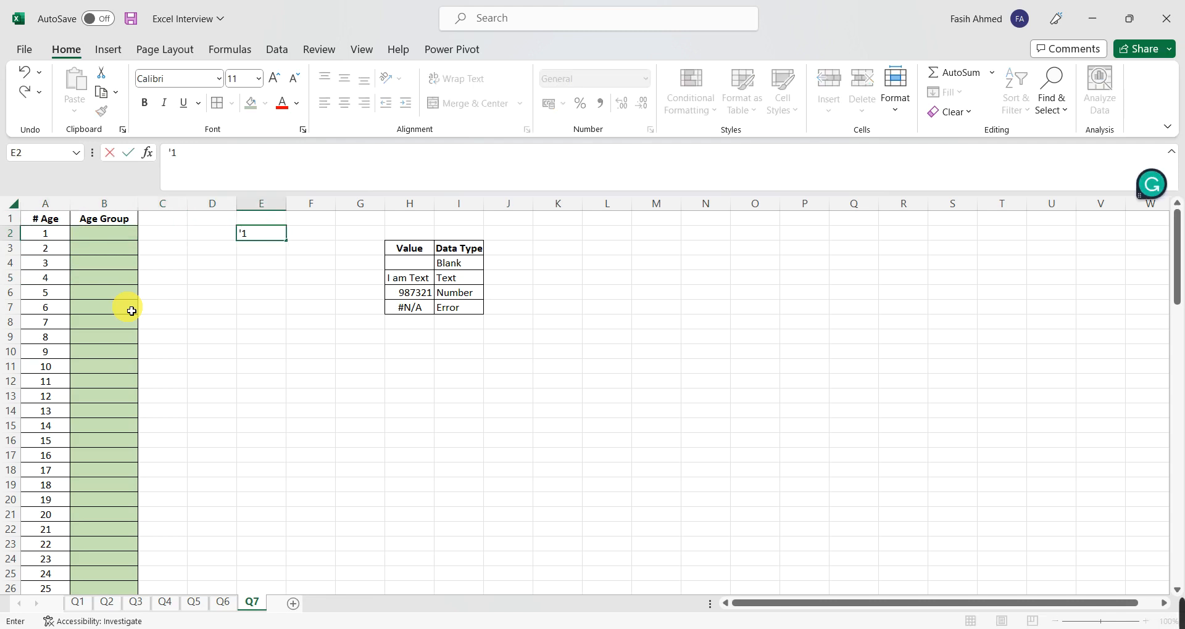
{"action": "type", "text": "-10"}
{"action": "key", "text": "Return"}
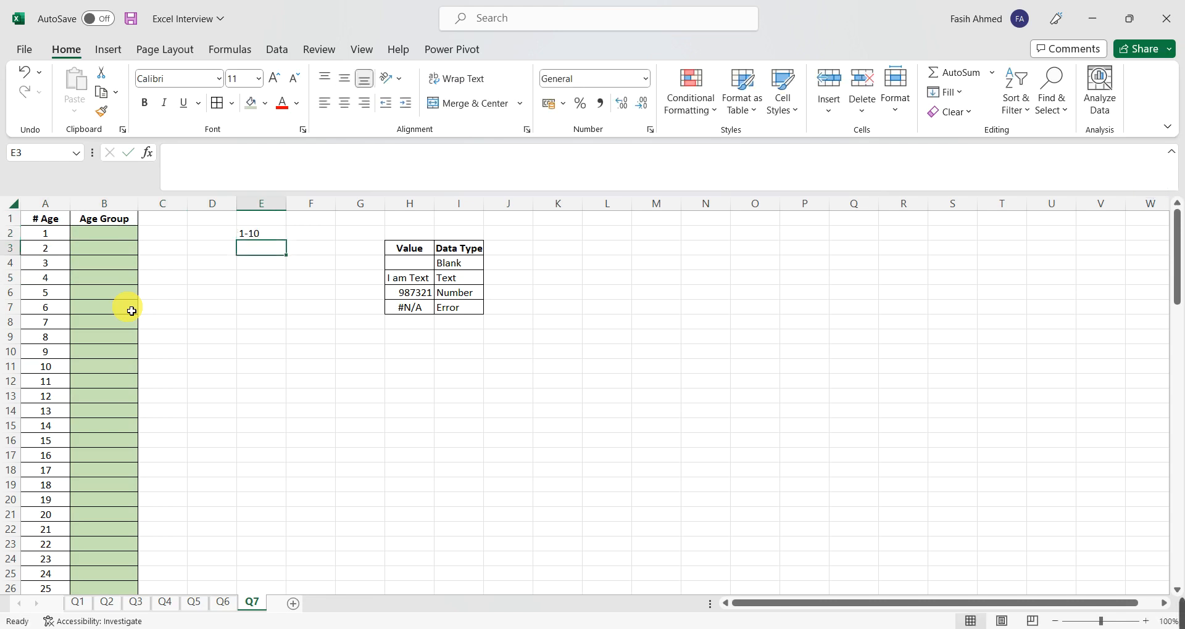
Enter the heading Age Group in E1, above the 1-10 age range.
{"action": "key", "text": "Up"}
{"action": "key", "text": "Up"}
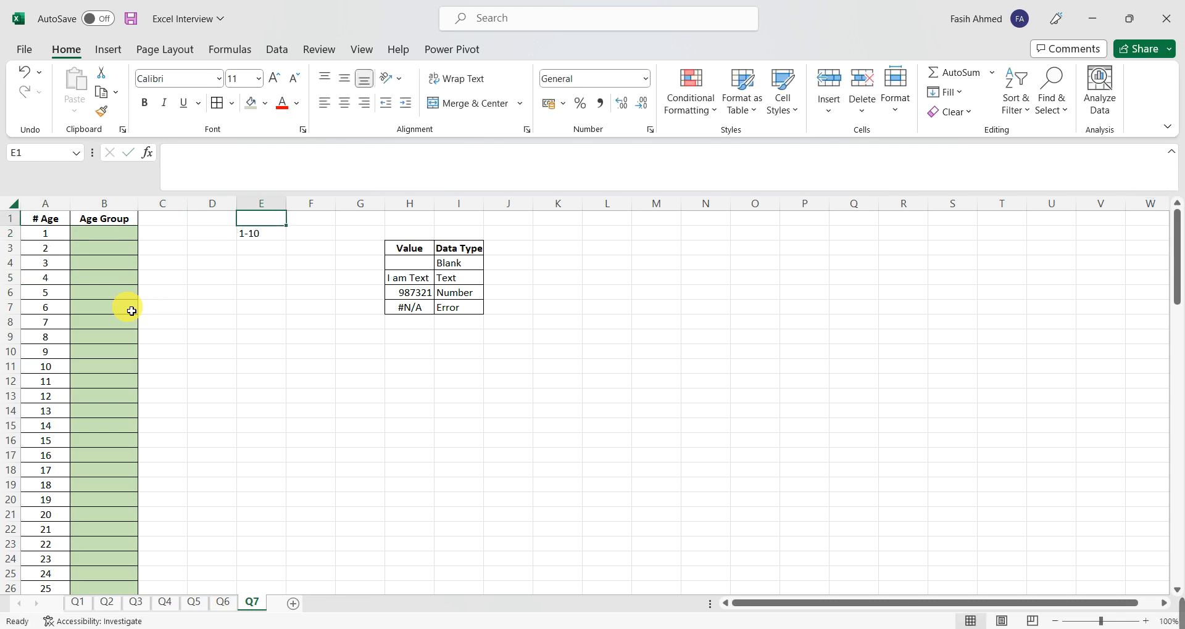
{"action": "type", "text": "Age Gr"}
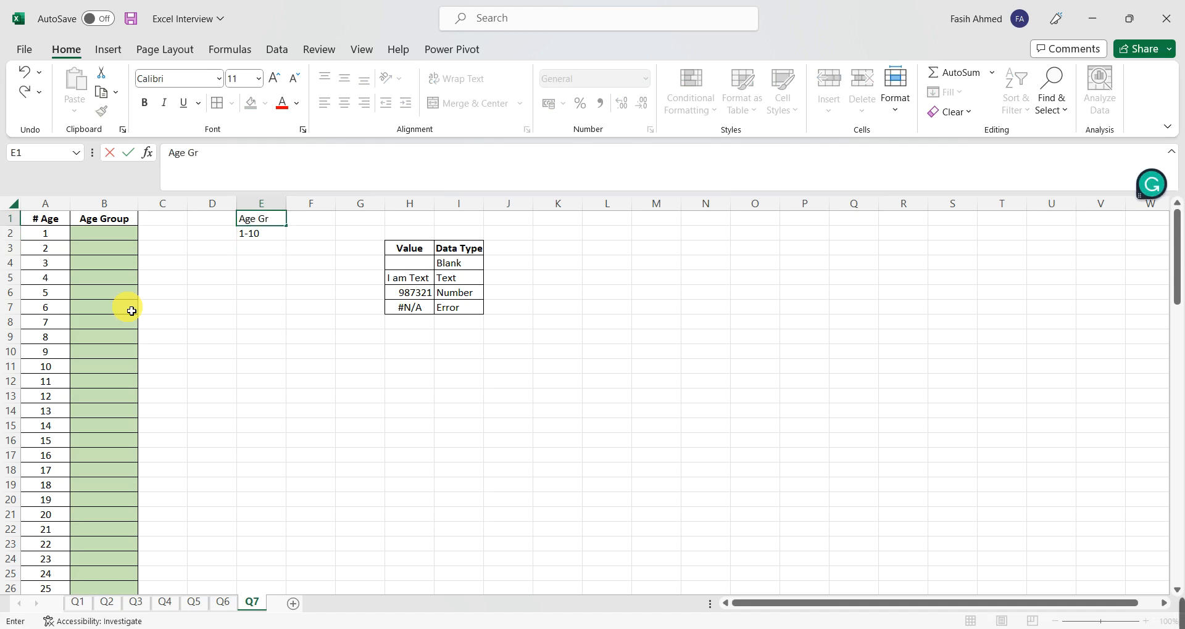
{"action": "type", "text": "oup"}
{"action": "key", "text": "Return"}
Enter the age range 1-10 as text in B2, using a leading apostrophe.
{"action": "key", "text": "Left"}
{"action": "key", "text": "Left"}
{"action": "key", "text": "Left"}
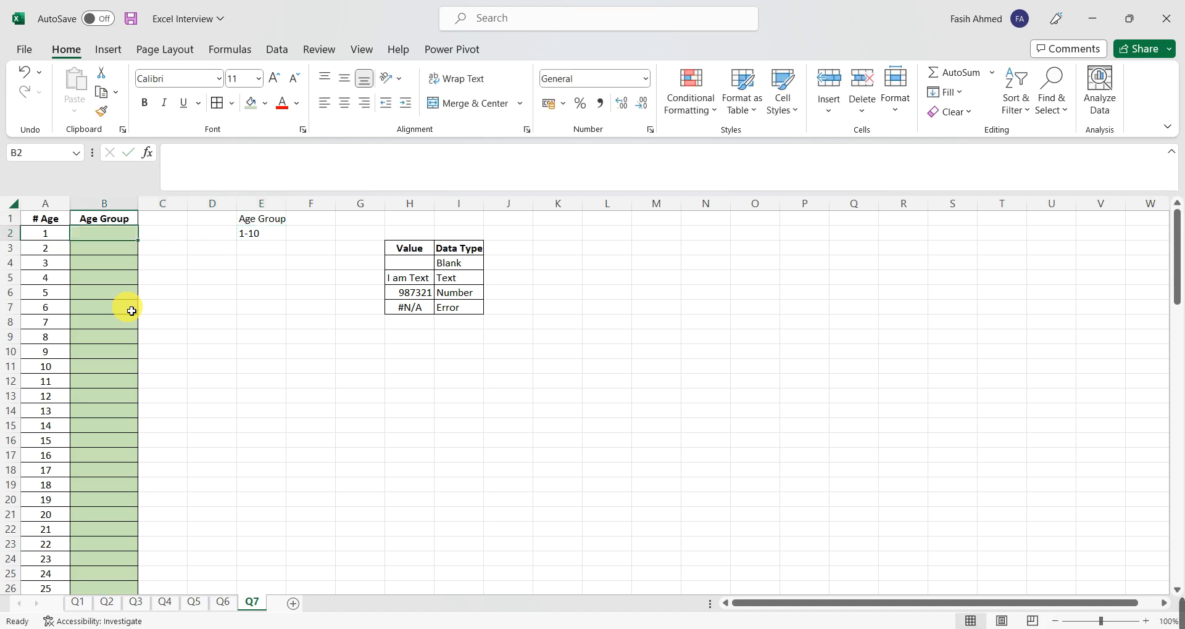
{"action": "type", "text": "1-10"}
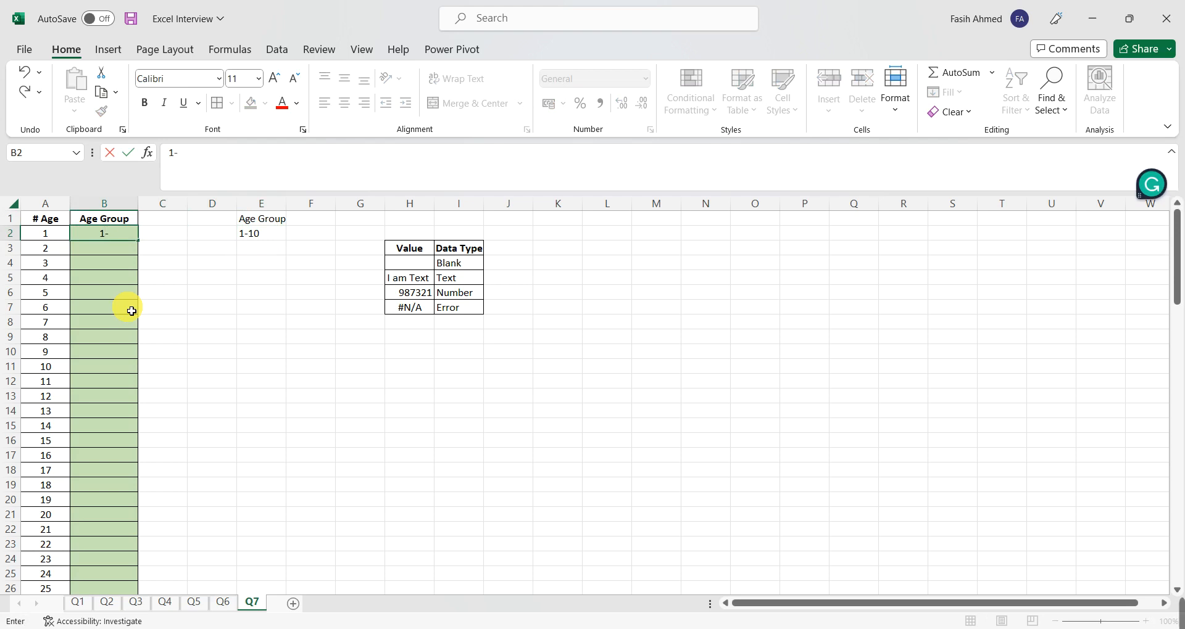
{"action": "key", "text": "Return"}
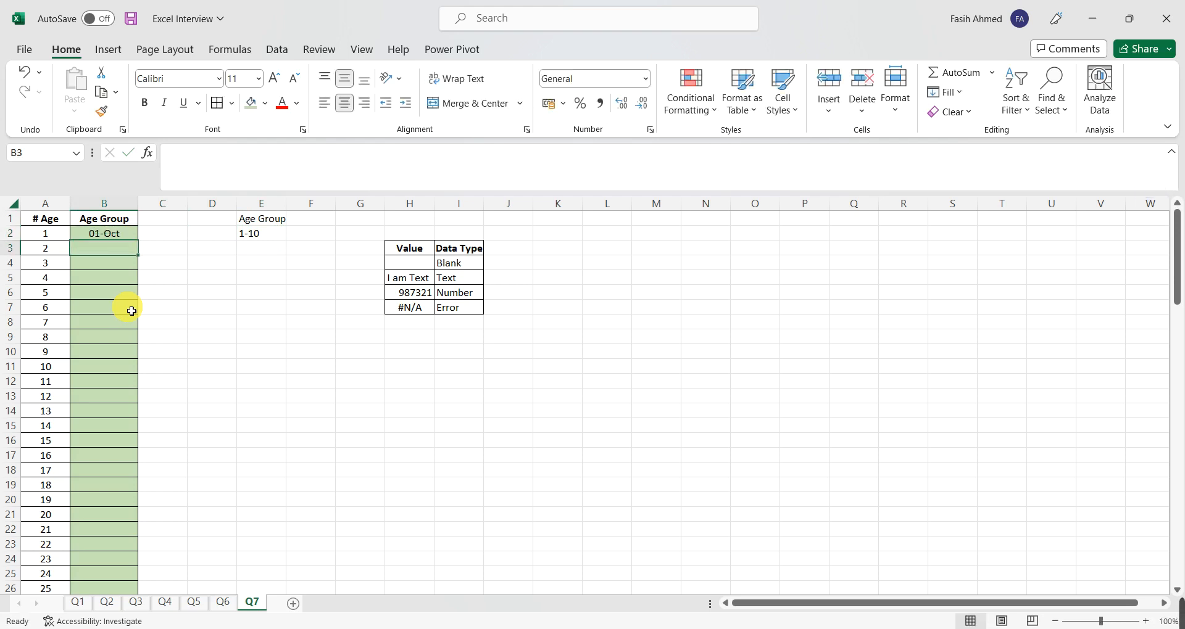
{"action": "key", "text": "ctrl+z"}
{"action": "type", "text": "'"}
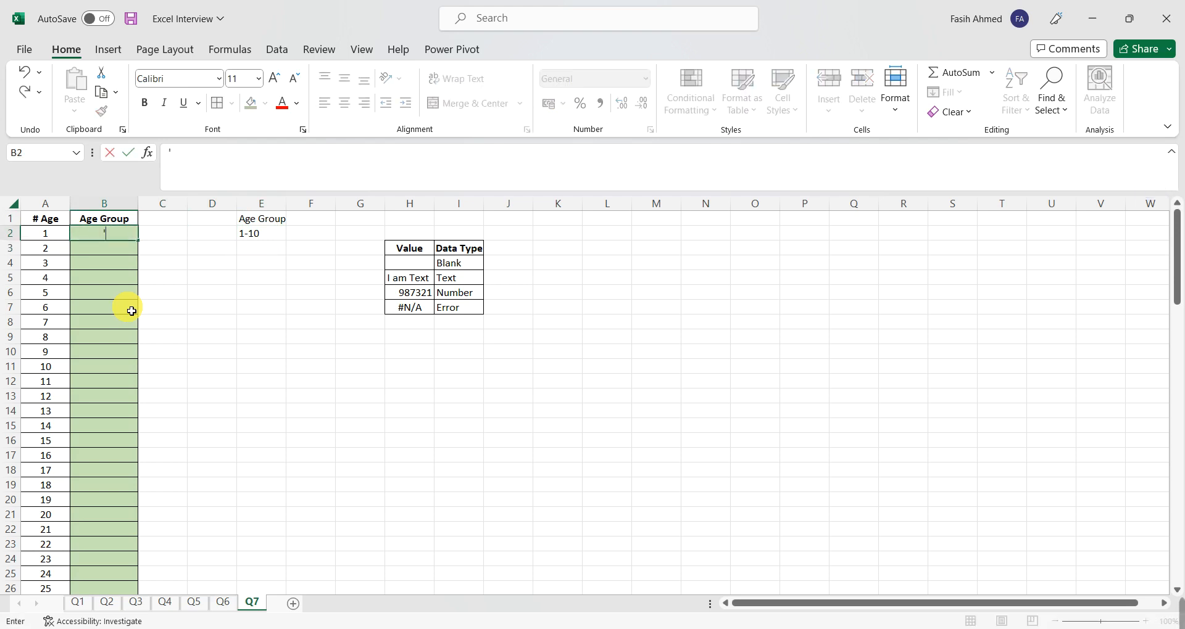
{"action": "type", "text": "1-10"}
{"action": "key", "text": "Return"}
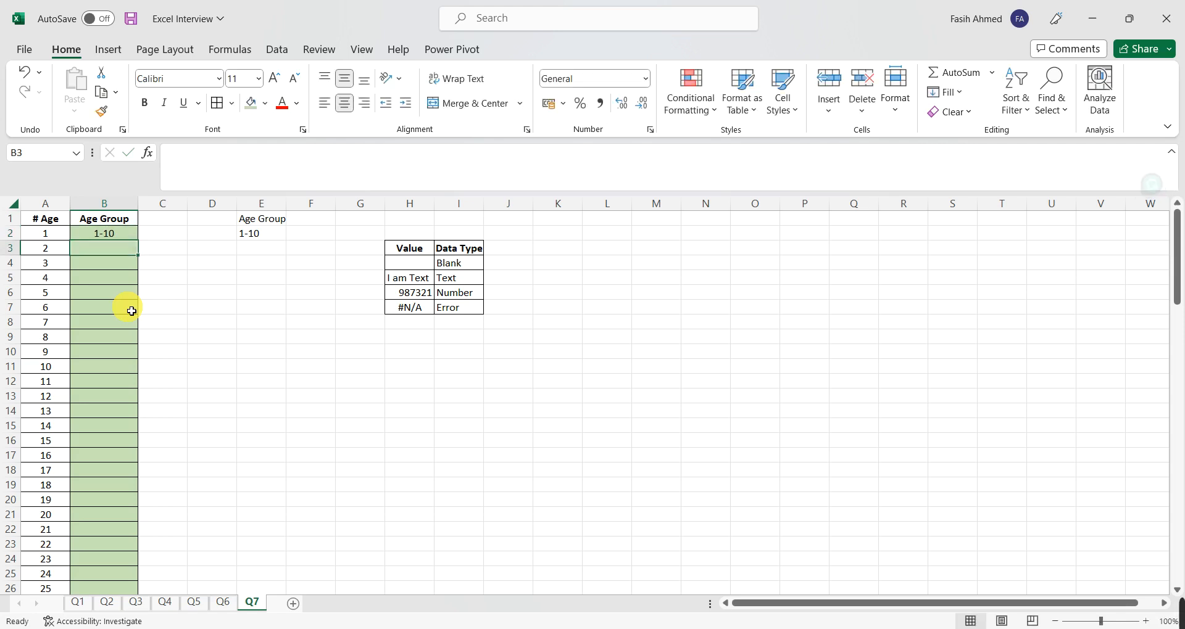
{"action": "key", "text": "Down"}
{"action": "key", "text": "Down"}
{"action": "key", "text": "Down"}
{"action": "key", "text": "Down"}
{"action": "key", "text": "Down"}
{"action": "key", "text": "Down"}
{"action": "key", "text": "Down"}
{"action": "key", "text": "Down"}
{"action": "key", "text": "Down"}
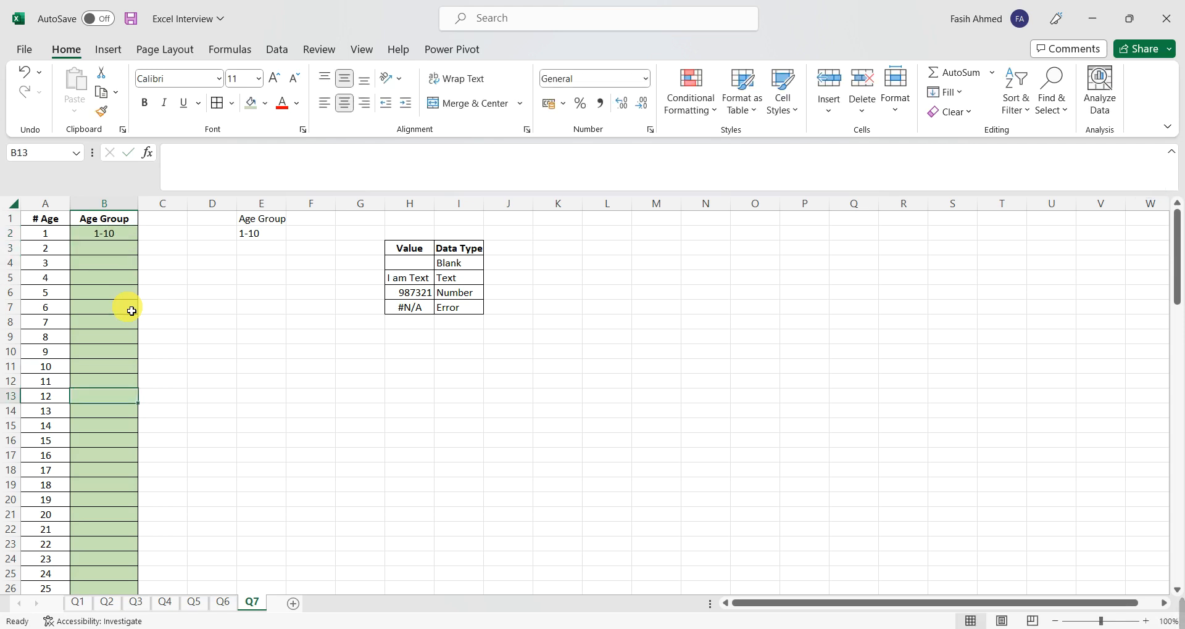
{"action": "type", "text": "11-20"}
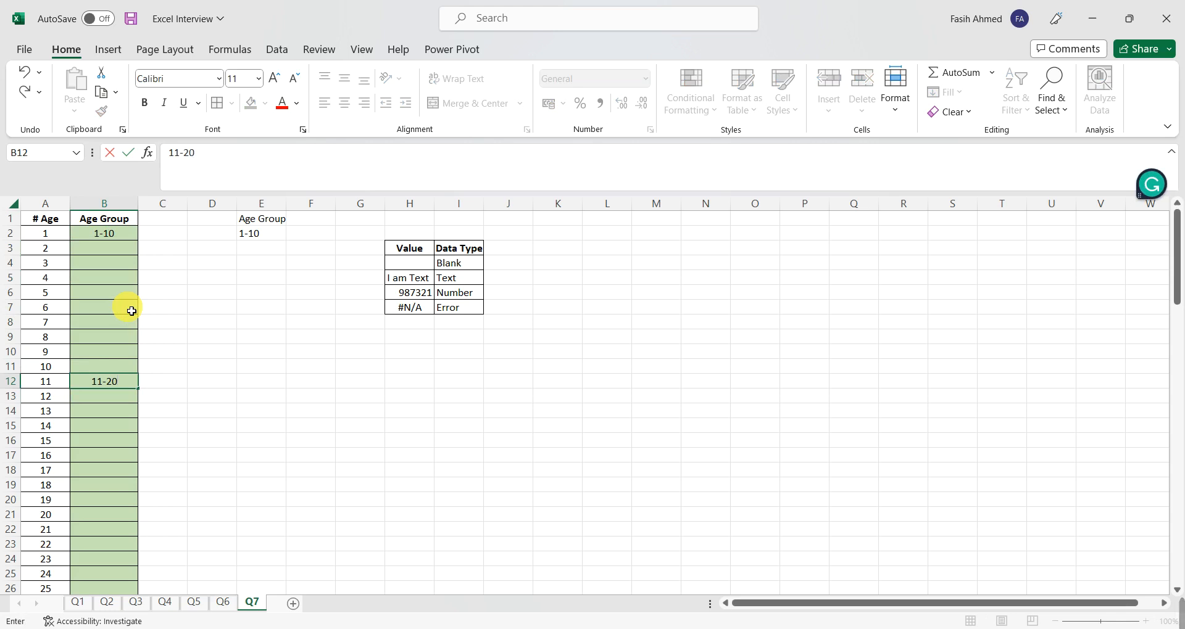
{"action": "key", "text": "Escape"}
Try entering the age range 11-20 in E3 without a leading apostrophe, and undo the entry.
{"action": "key", "text": "Right"}
{"action": "key", "text": "Right"}
{"action": "key", "text": "Right"}
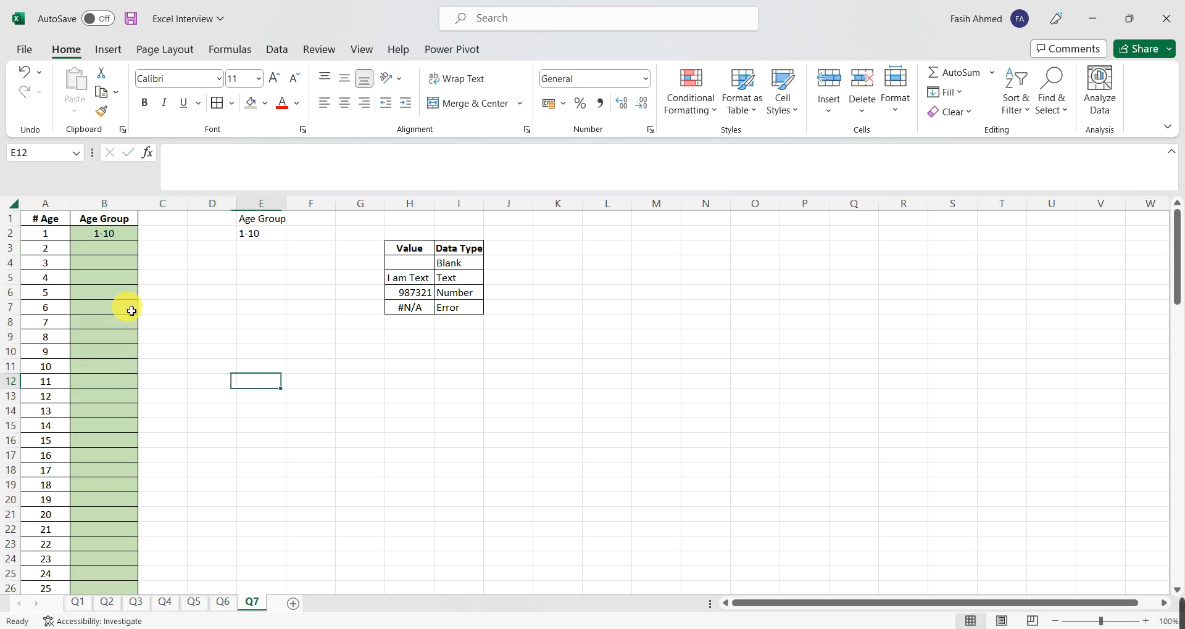
{"action": "key", "text": "ctrl+Up"}
{"action": "key", "text": "Down"}
{"action": "type", "text": "11"}
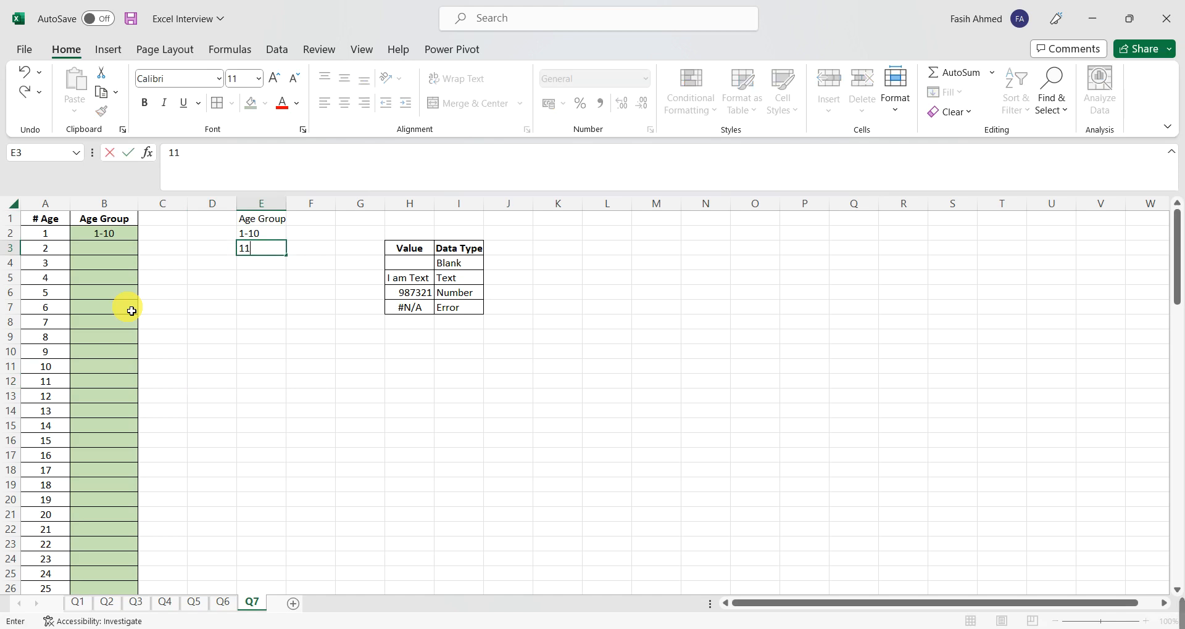
{"action": "type", "text": "-20"}
{"action": "key", "text": "Return"}
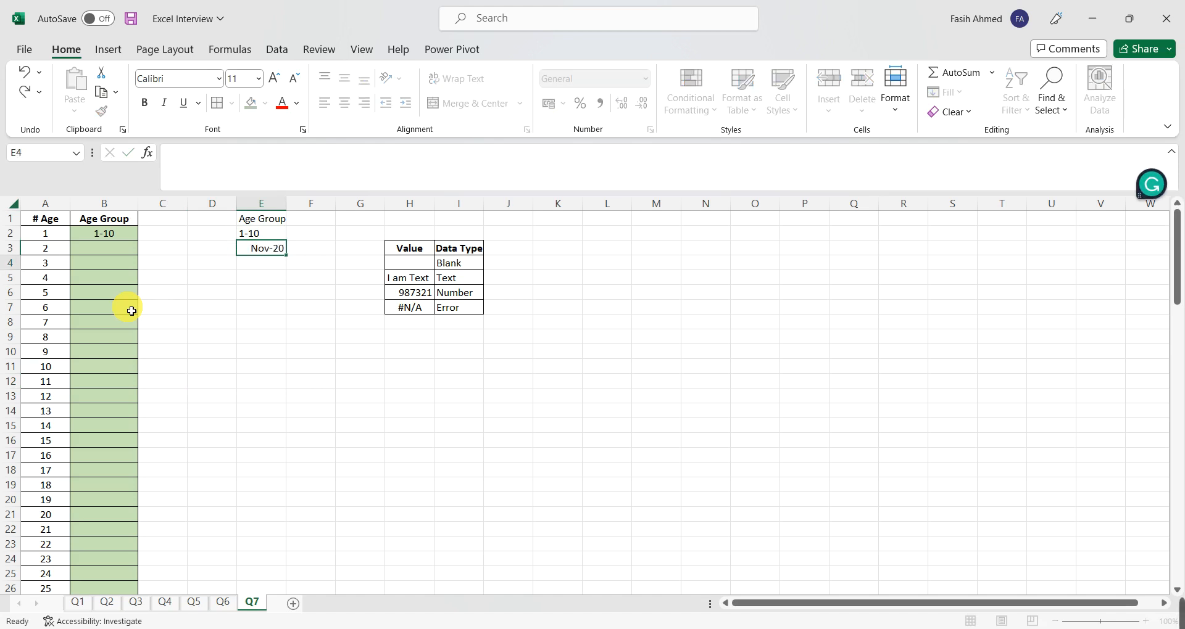
{"action": "key", "text": "ctrl+z"}
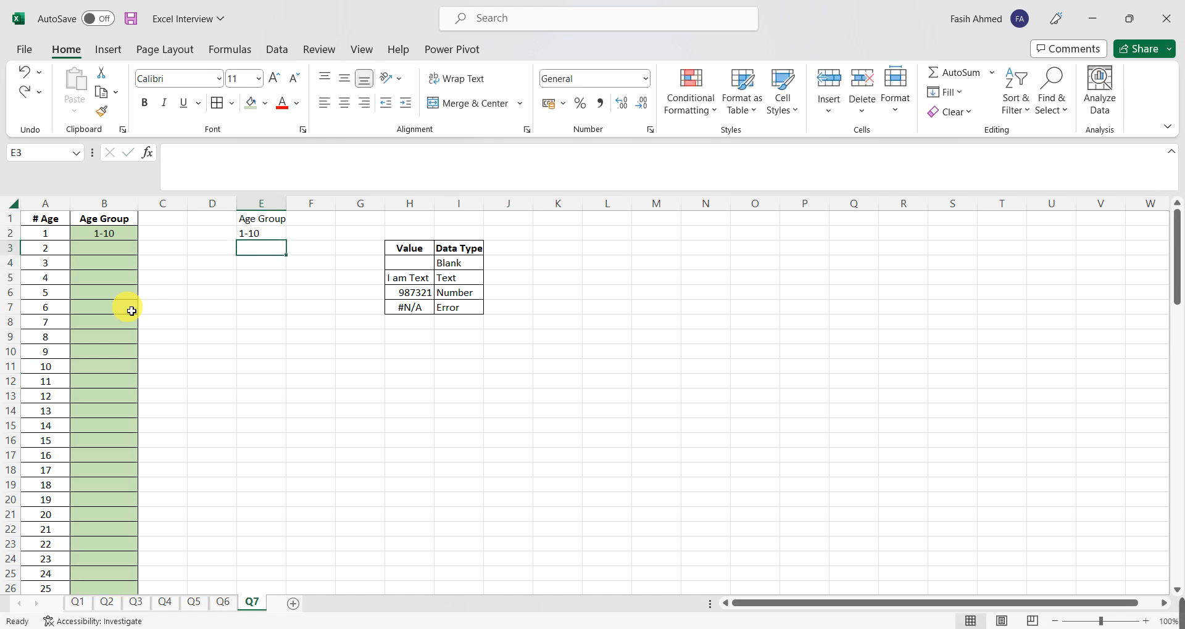
Enter the age ranges 11-20 in E3 and 21-30 in E4 as text, using leading apostrophes.
{"action": "key", "text": "Up"}
{"action": "key", "text": "Down"}
{"action": "type", "text": "'"}
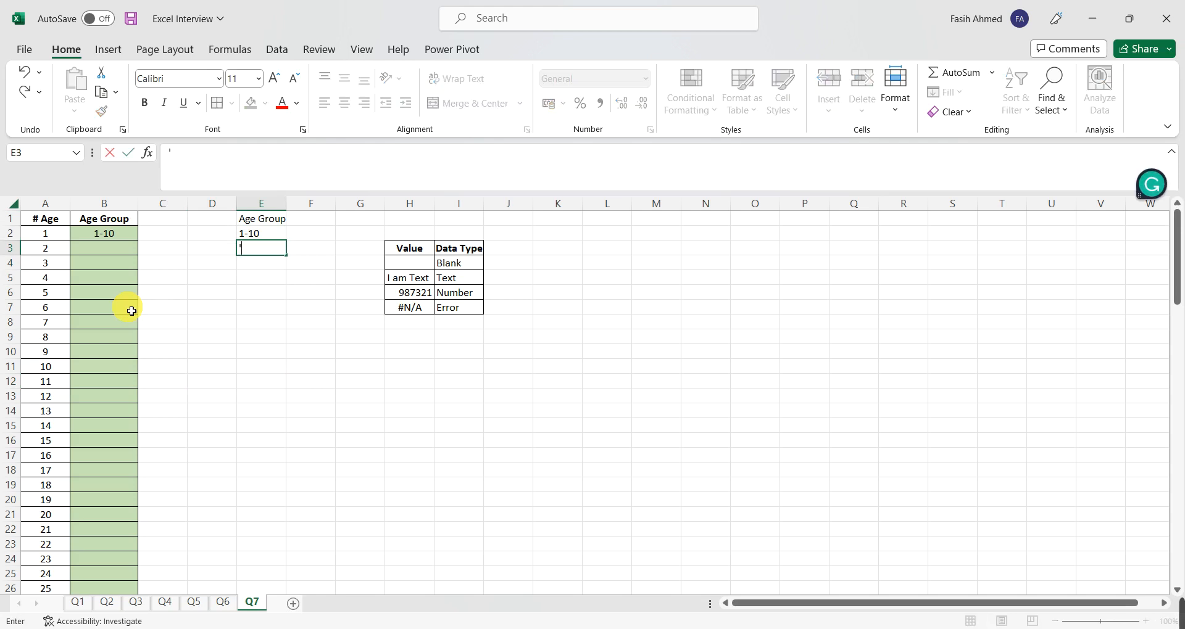
{"action": "type", "text": "11-20"}
{"action": "key", "text": "Return"}
{"action": "type", "text": "'"}
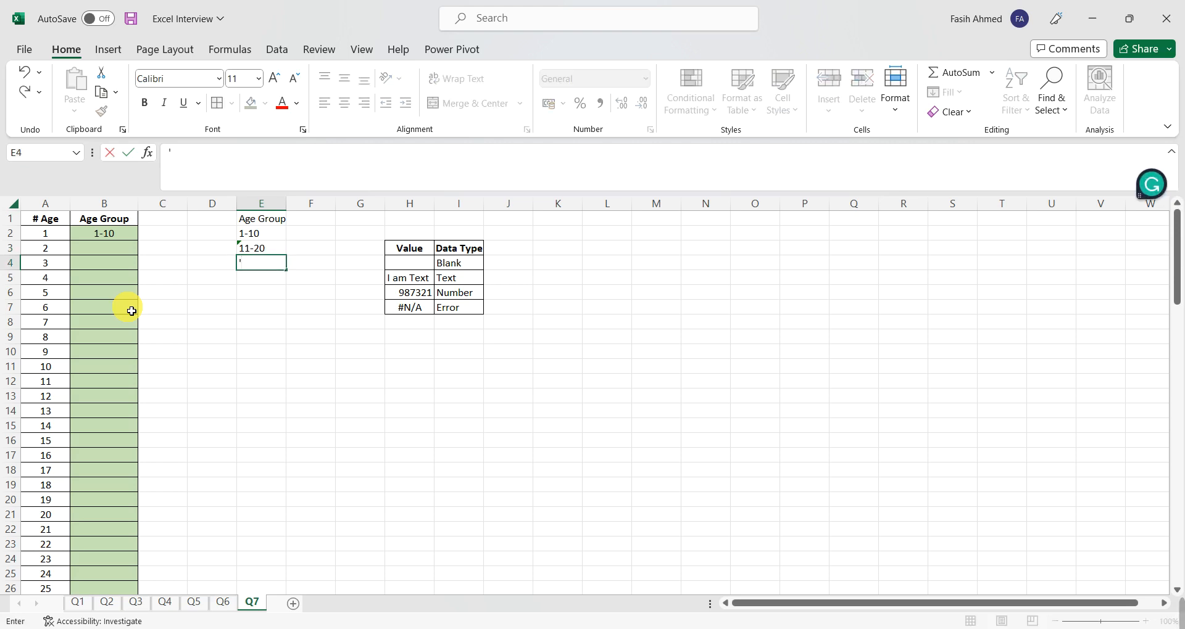
{"action": "type", "text": "21-30"}
{"action": "key", "text": "Return"}
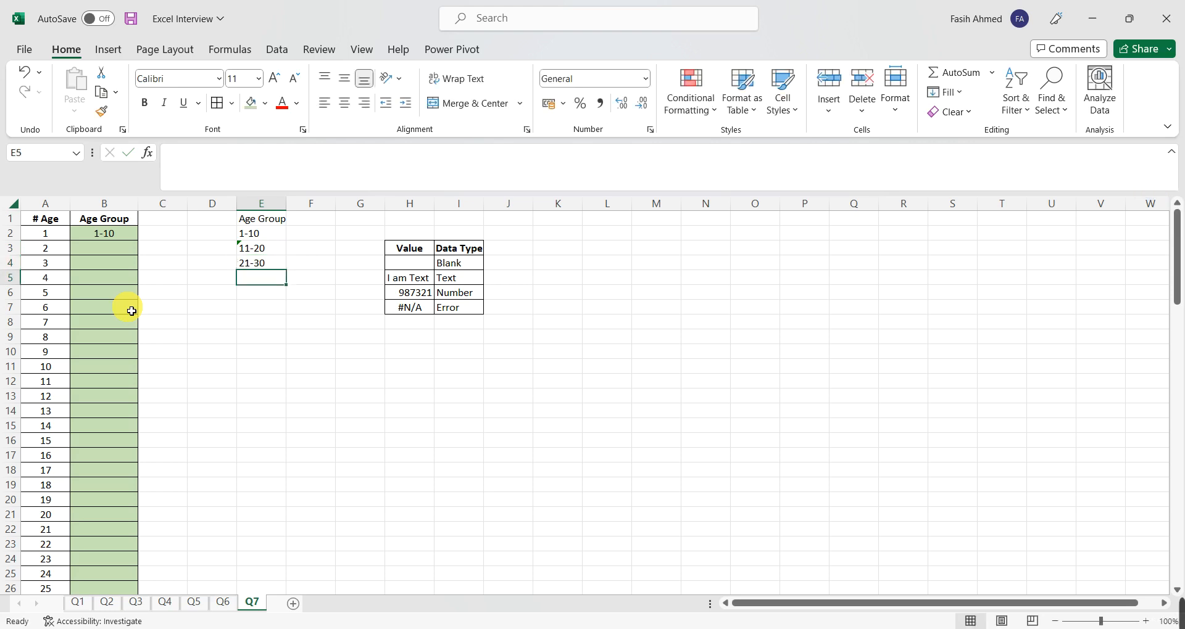
Complete the age group list with 31-40 in E5 and 41-50 in E6 as text, and Above 50 in E7.
{"action": "type", "text": "'31"}
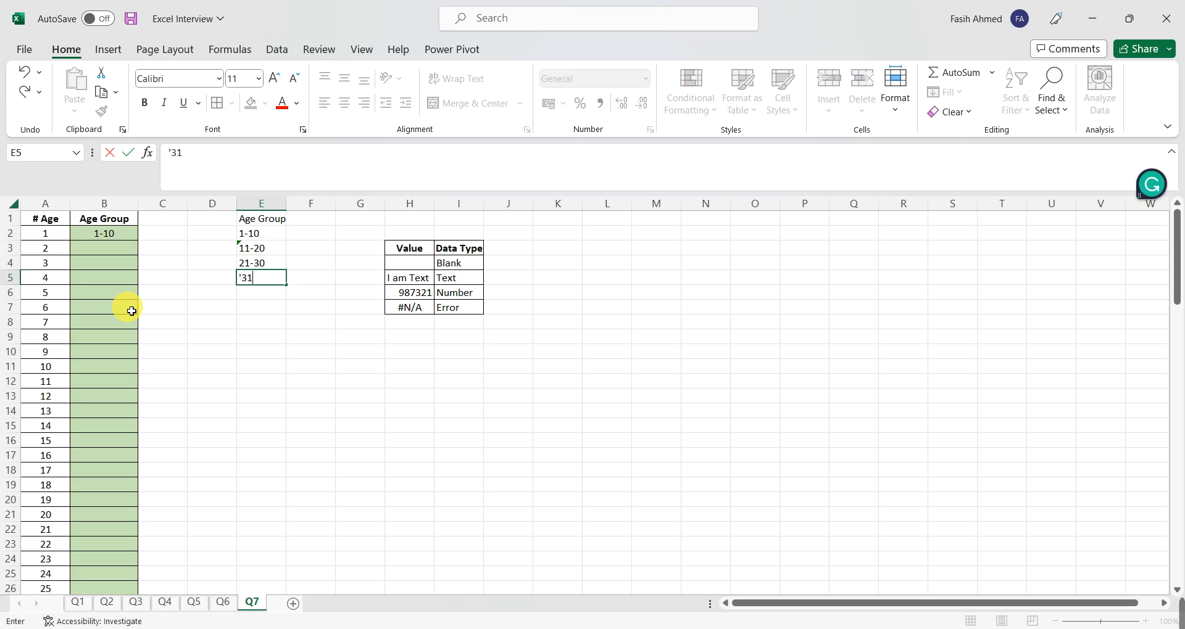
{"action": "type", "text": "-40"}
{"action": "key", "text": "Return"}
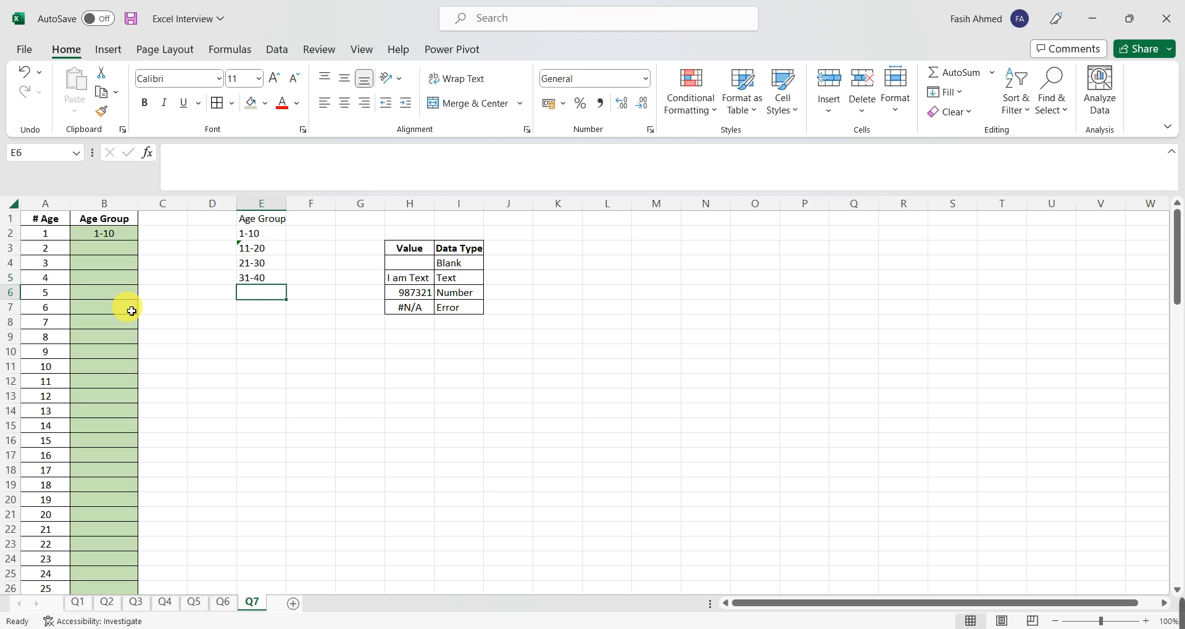
{"action": "type", "text": "'41"}
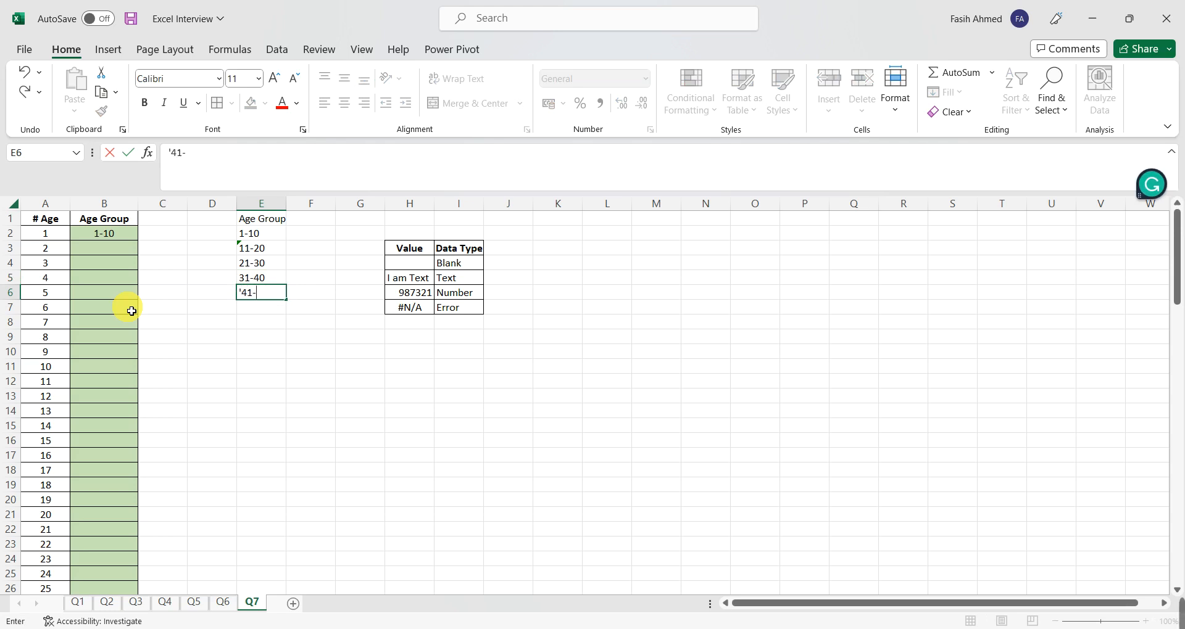
{"action": "type", "text": "-50"}
{"action": "key", "text": "Return"}
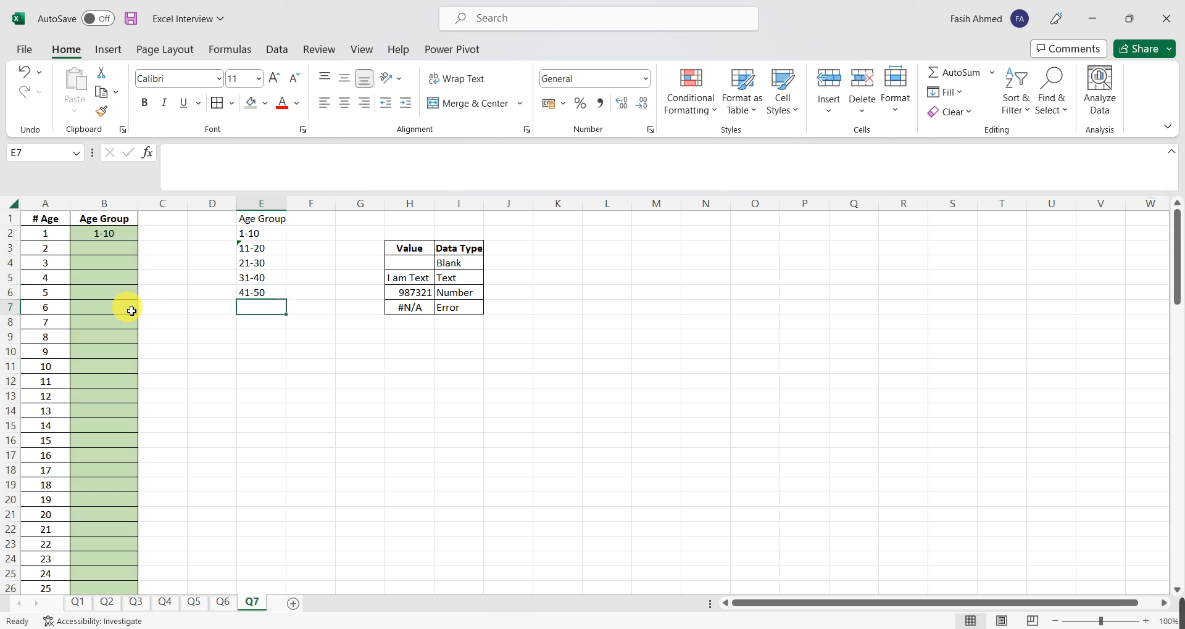
{"action": "type", "text": "Above"}
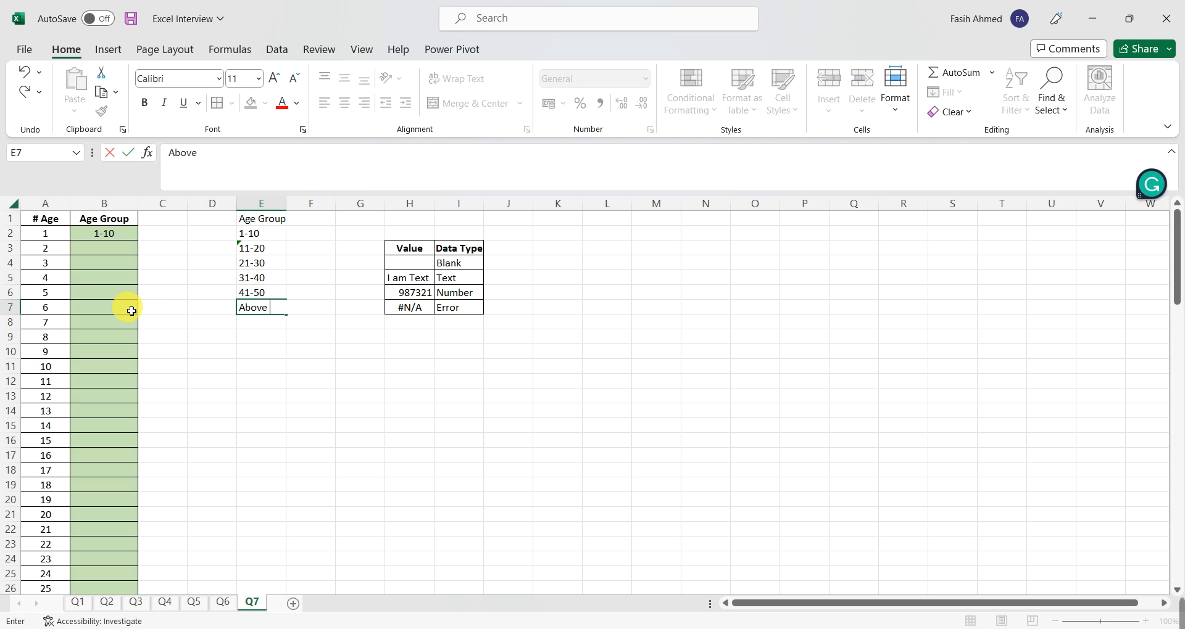
{"action": "type", "text": " 50"}
{"action": "key", "text": "Return"}
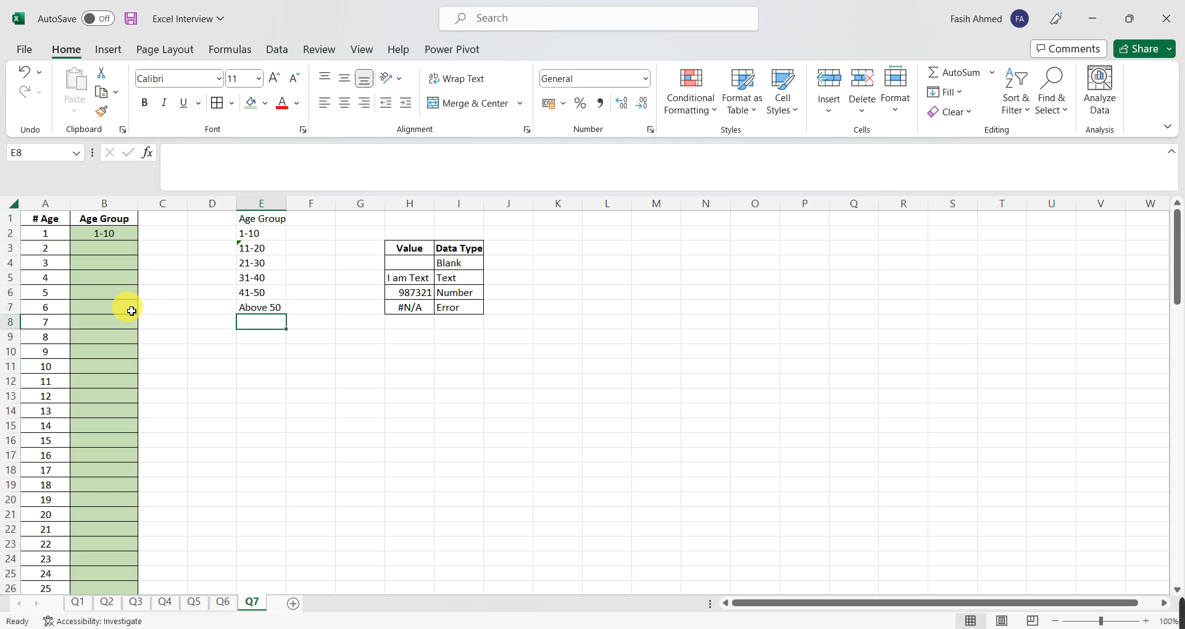
Clear the age range from B2 in the Age Group column.
{"action": "key", "text": "Up"}
{"action": "key", "text": "Up"}
{"action": "key", "text": "Up"}
{"action": "key", "text": "Up"}
{"action": "key", "text": "Up"}
{"action": "key", "text": "Up"}
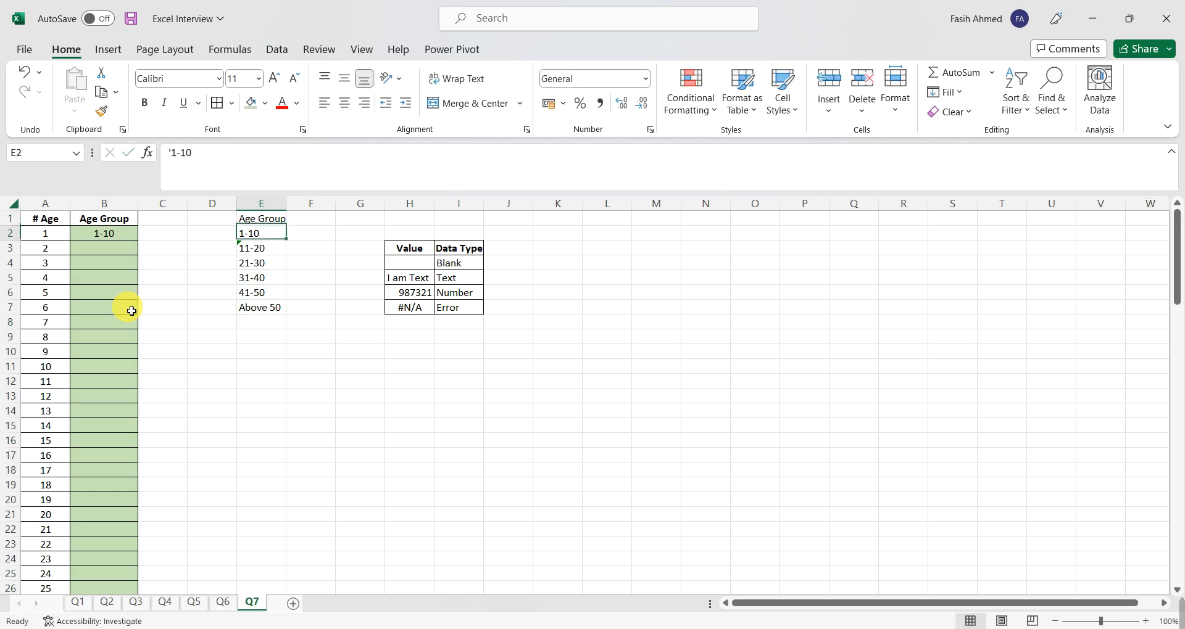
{"action": "key", "text": "Left"}
{"action": "key", "text": "Left"}
{"action": "key", "text": "Left"}
{"action": "key", "text": "Delete"}
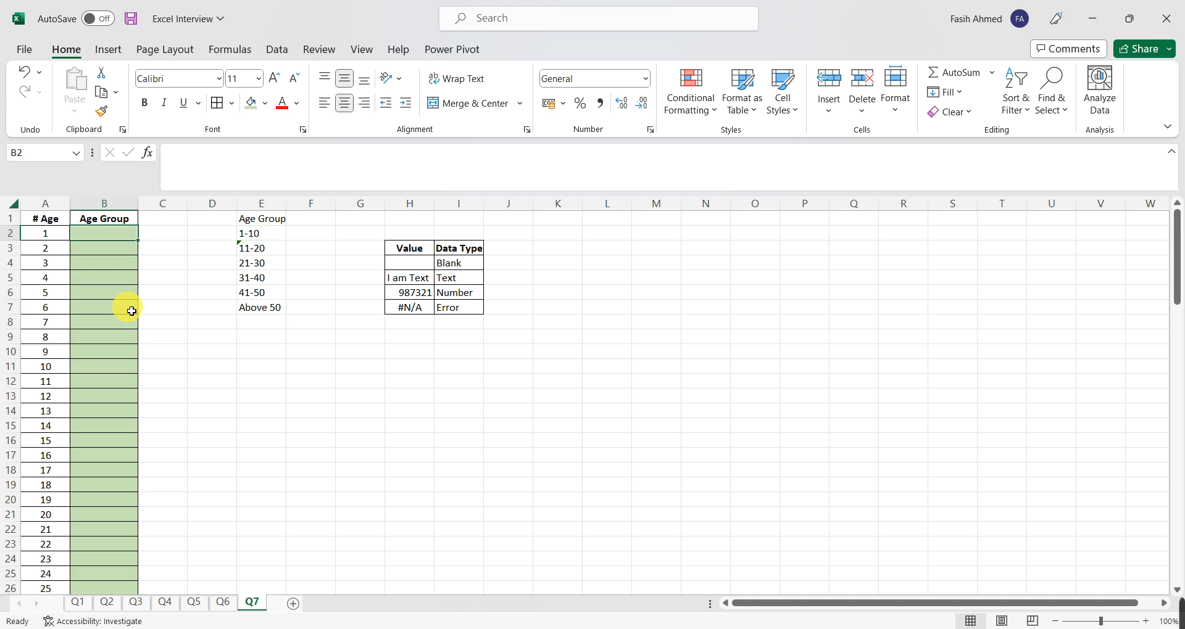
Try building a nested IF formula in B2 that returns "1-10" when AND(A2>=1,A2<=10) is met, and cancel the entry.
{"action": "type", "text": "=if"}
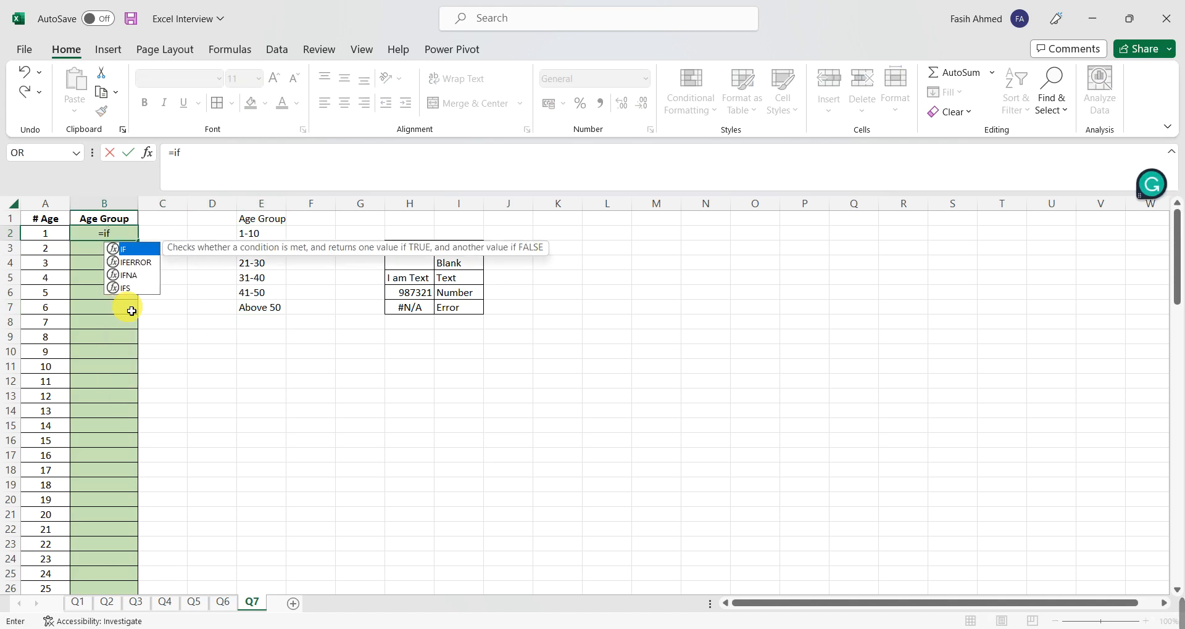
{"action": "key", "text": "Tab"}
{"action": "type", "text": "an"}
{"action": "key", "text": "Tab"}
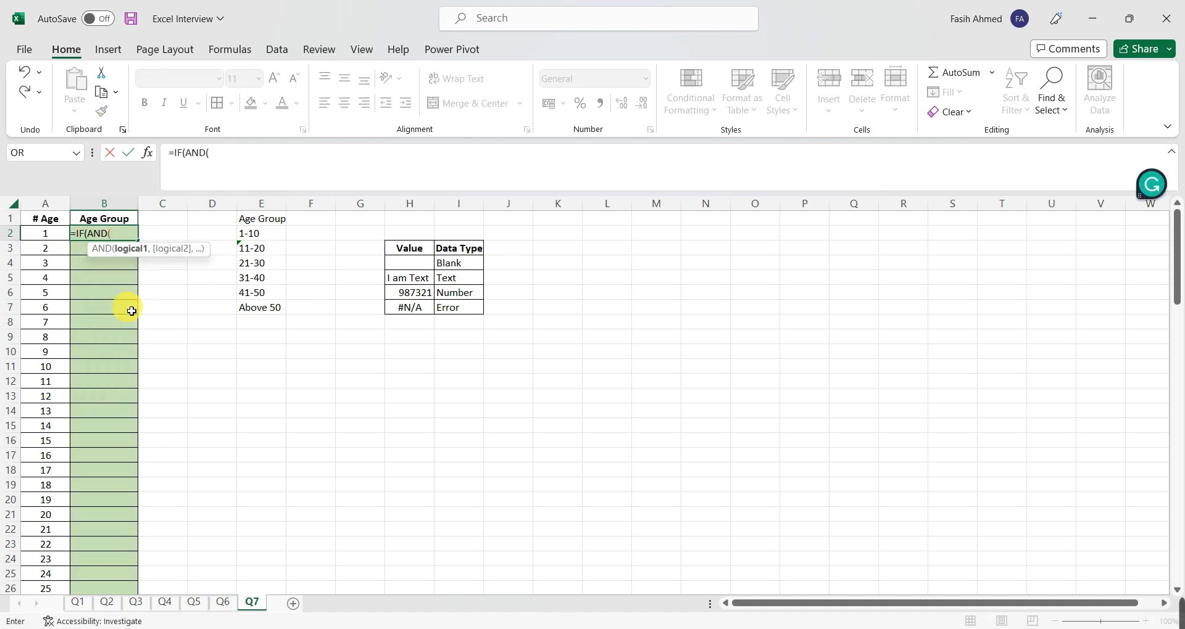
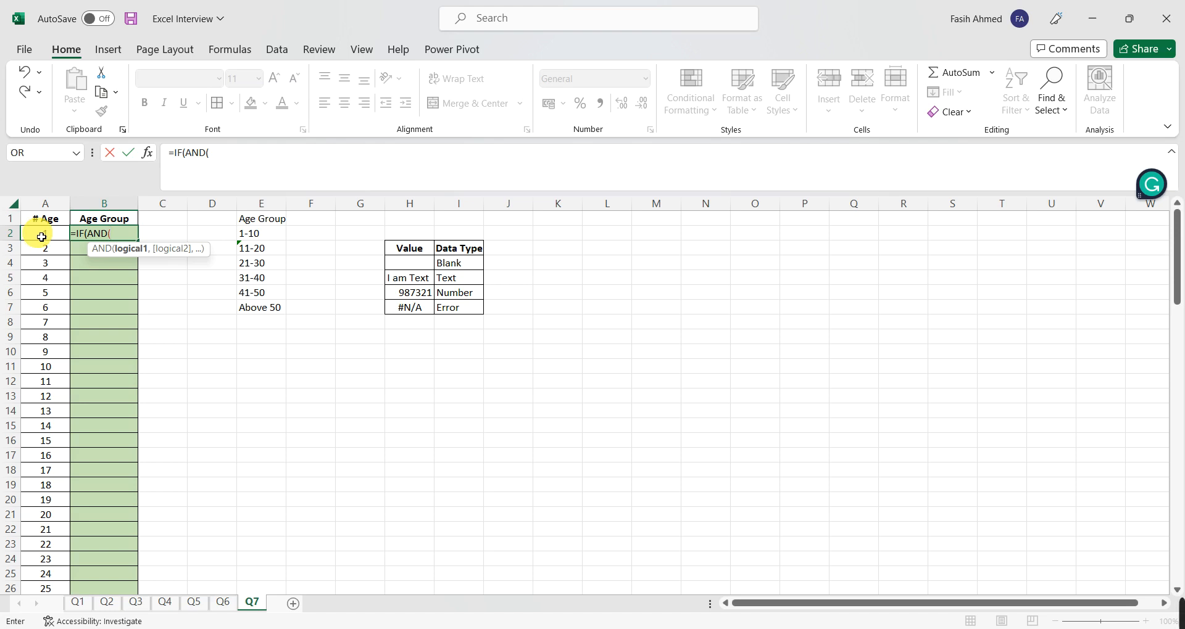
{"action": "left_click", "coordinate": [42, 237]}
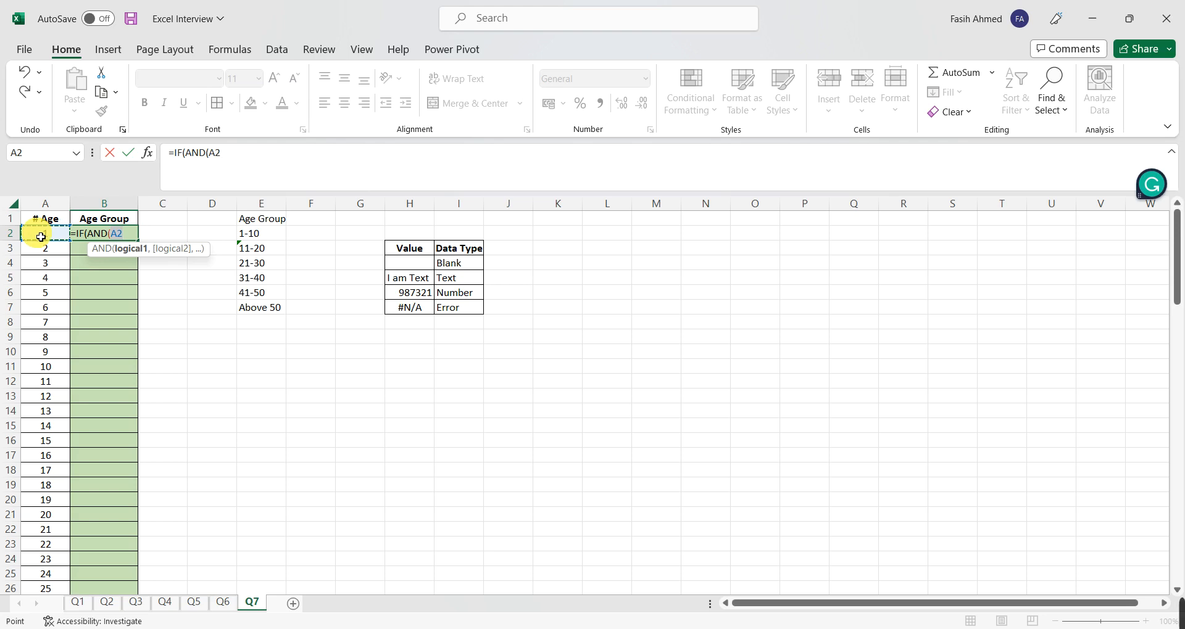
{"action": "type", "text": ">=1"}
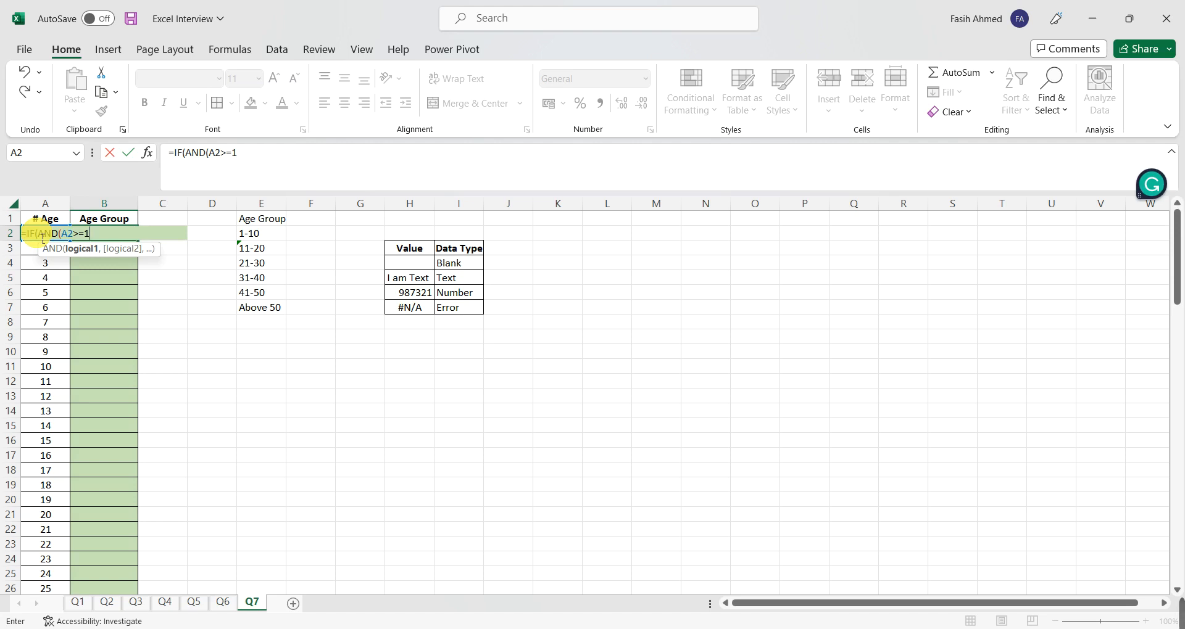
{"action": "type", "text": ","}
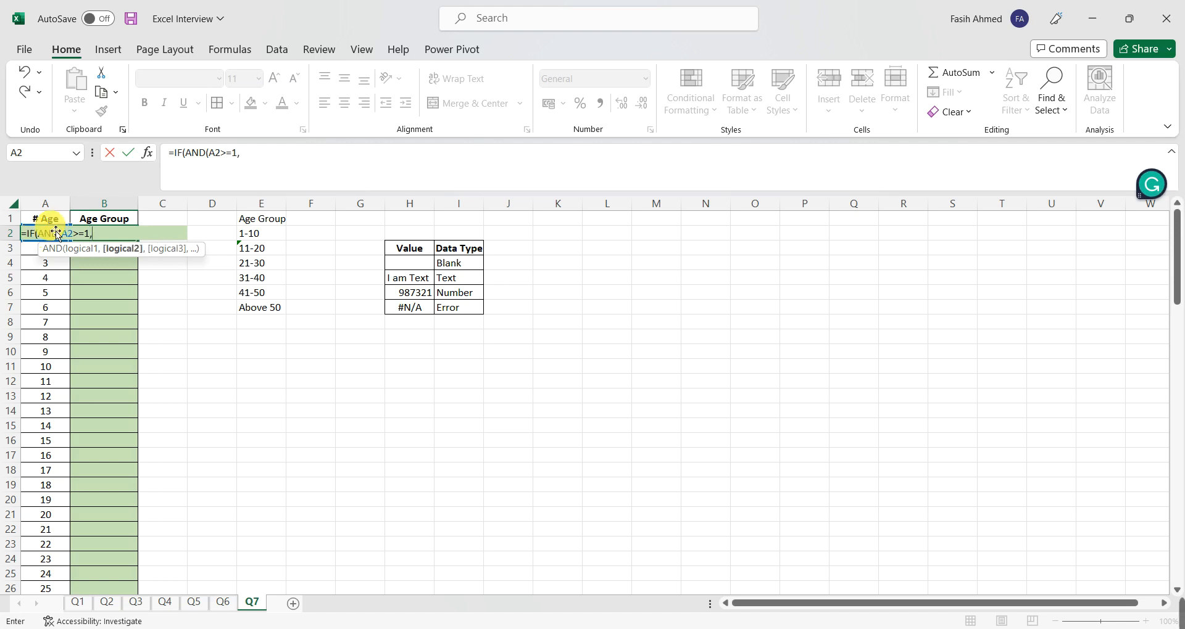
{"action": "left_click", "coordinate": [55, 222]}
{"action": "key", "text": "Down"}
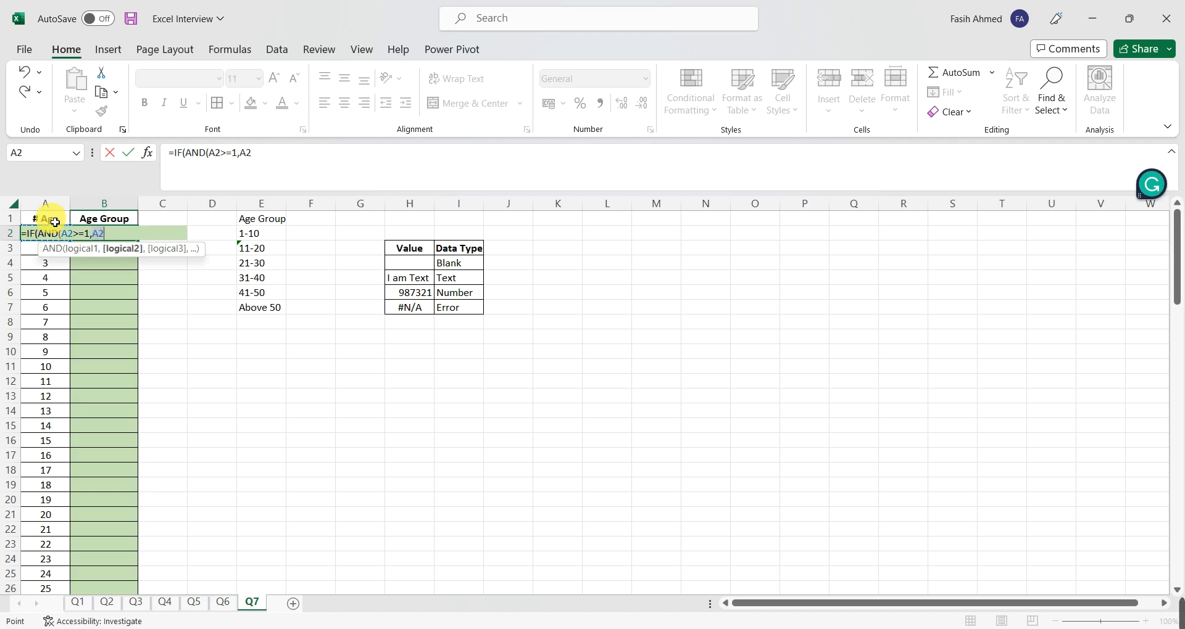
{"action": "type", "text": "<=10),"}
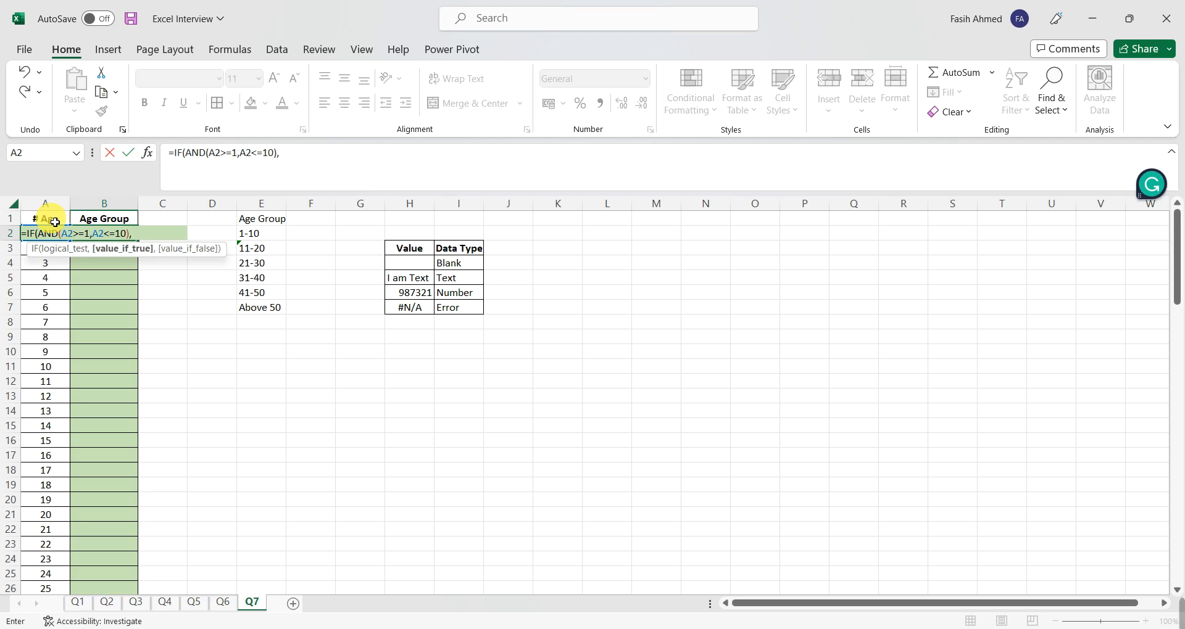
{"action": "type", "text": "\"1-10\",IF(AND("}
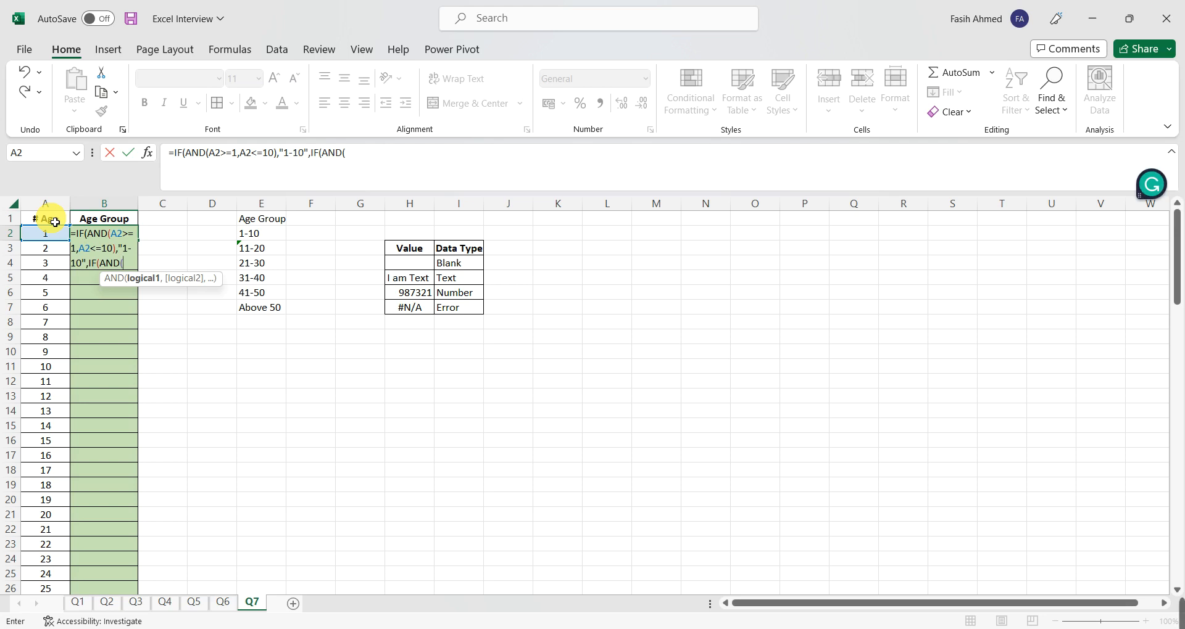
{"action": "key", "text": "Escape"}
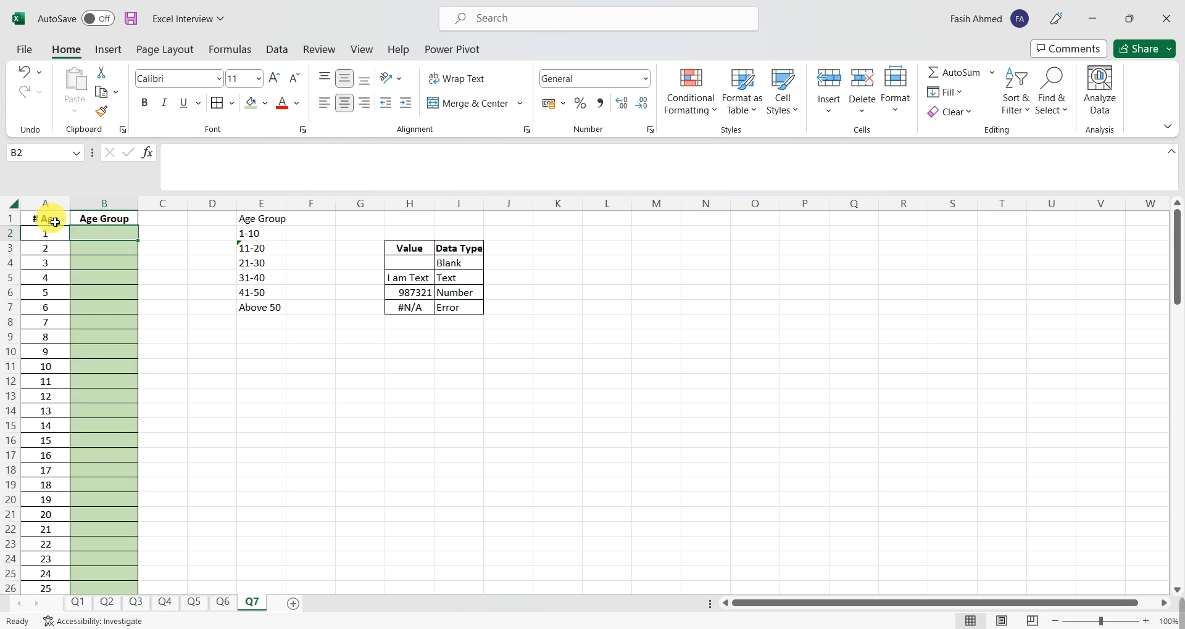
{"action": "left_click", "coordinate": [204, 275]}
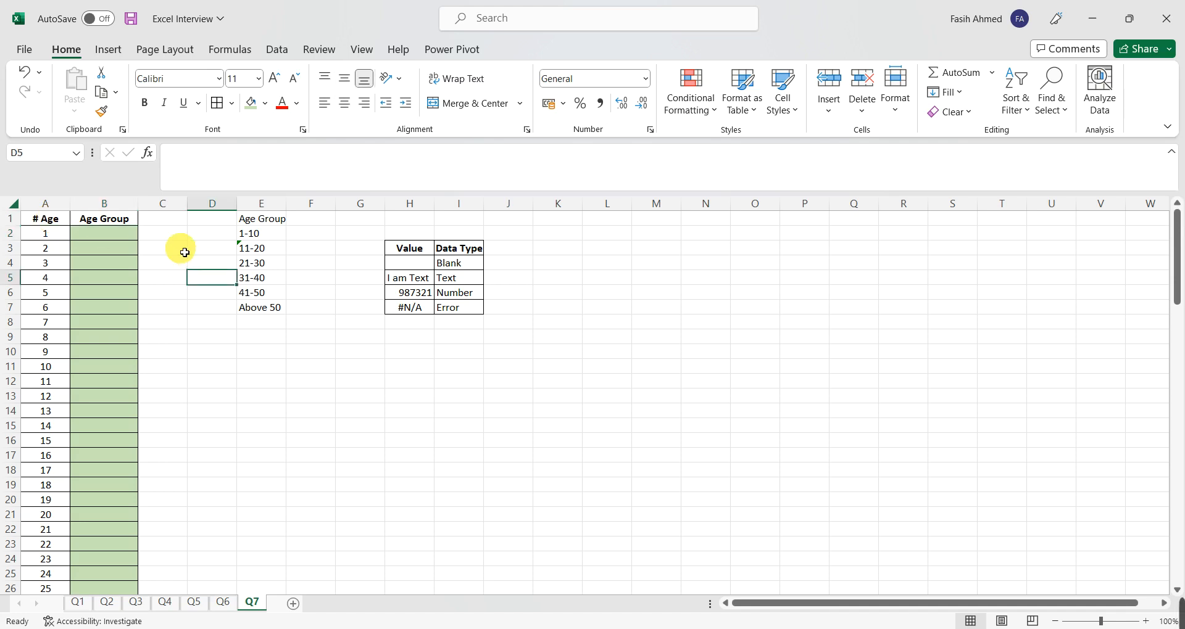
Enter the lower age limits 1, 11 and 21 in D2, D3 and D4, beside the first three age groups.
{"action": "left_click", "coordinate": [121, 233]}
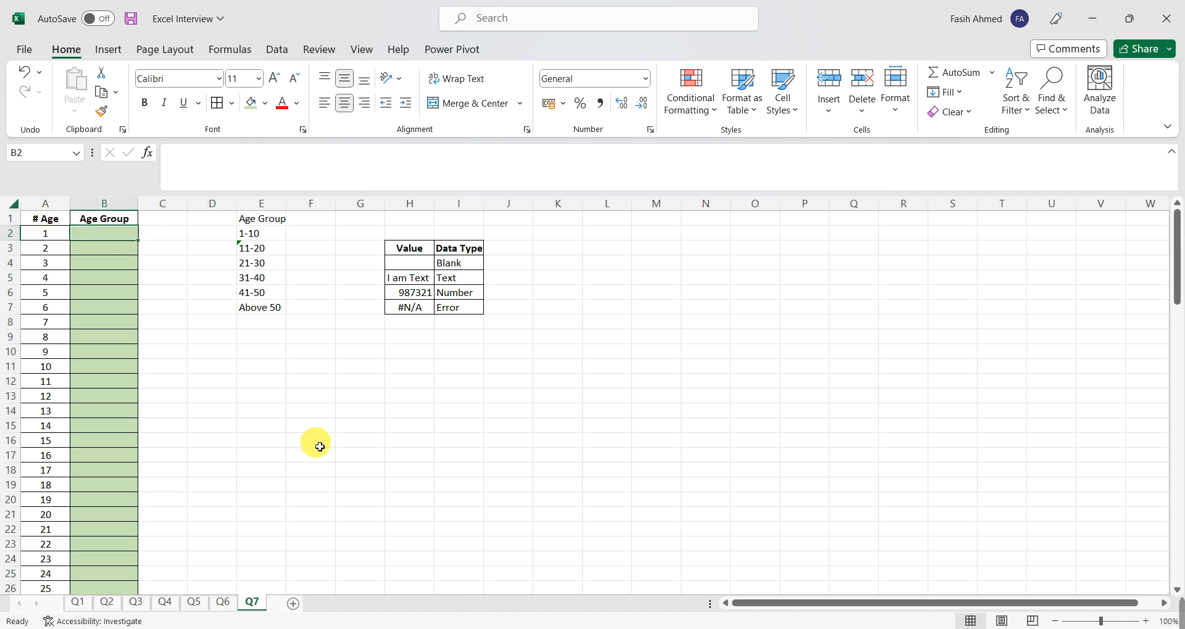
{"action": "key", "text": "Right"}
{"action": "key", "text": "Right"}
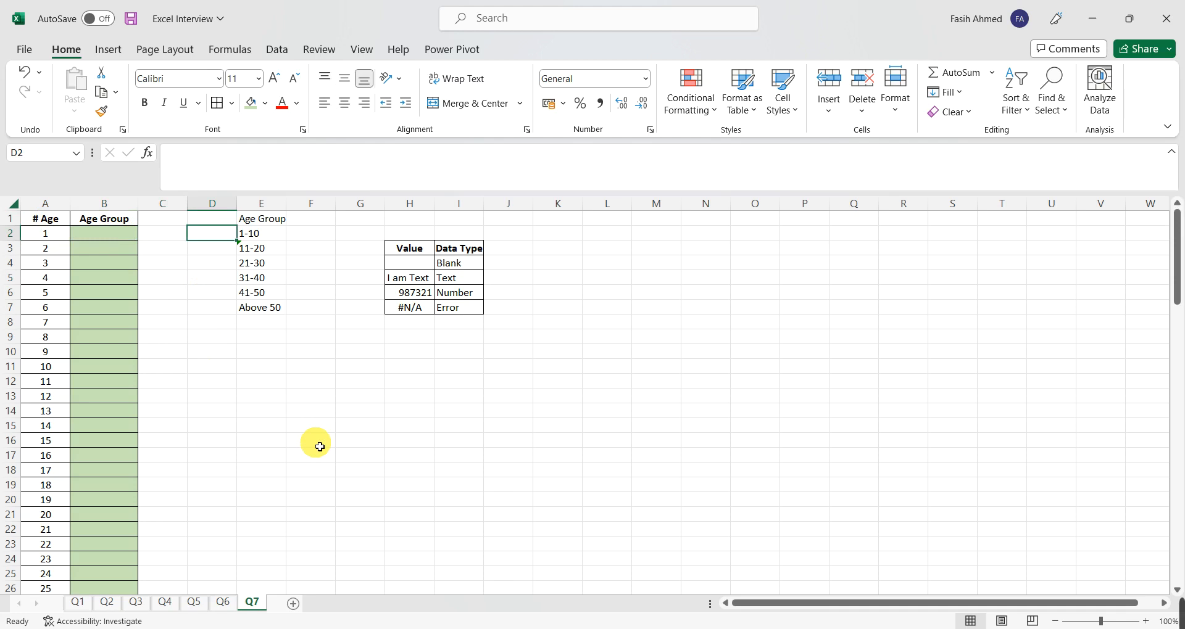
{"action": "type", "text": "1"}
{"action": "key", "text": "Return"}
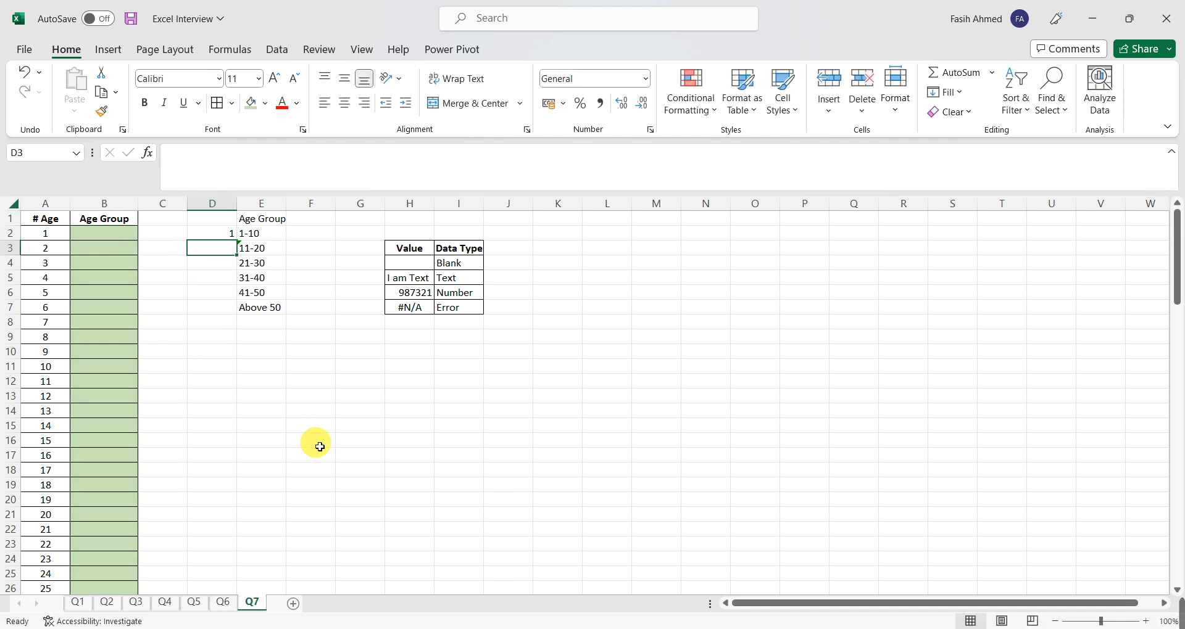
{"action": "type", "text": "11"}
{"action": "key", "text": "Return"}
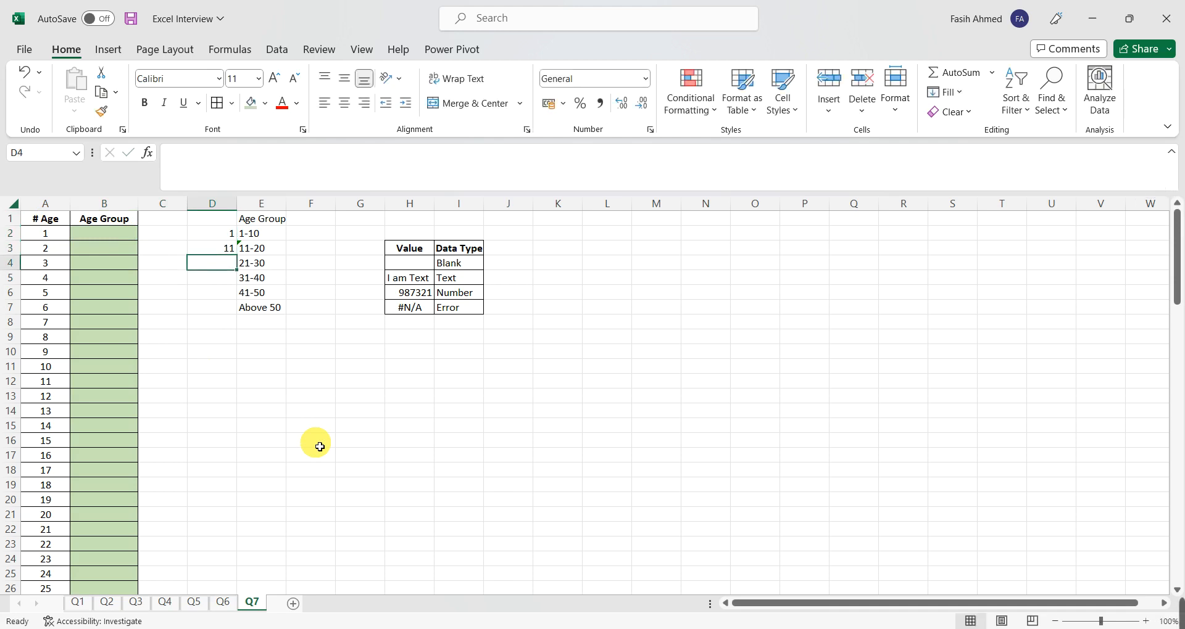
{"action": "type", "text": "21"}
{"action": "key", "text": "Return"}
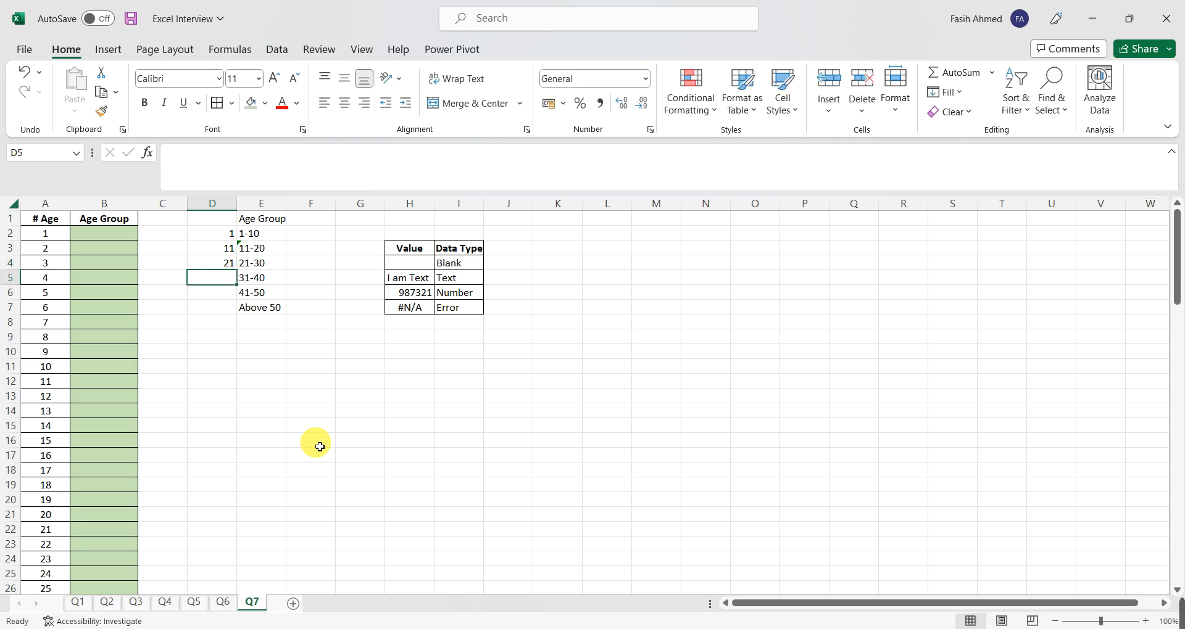
Complete the lower age limits with 31 in D5, 41 in D6 and 51 in D7.
{"action": "type", "text": "31"}
{"action": "key", "text": "Return"}
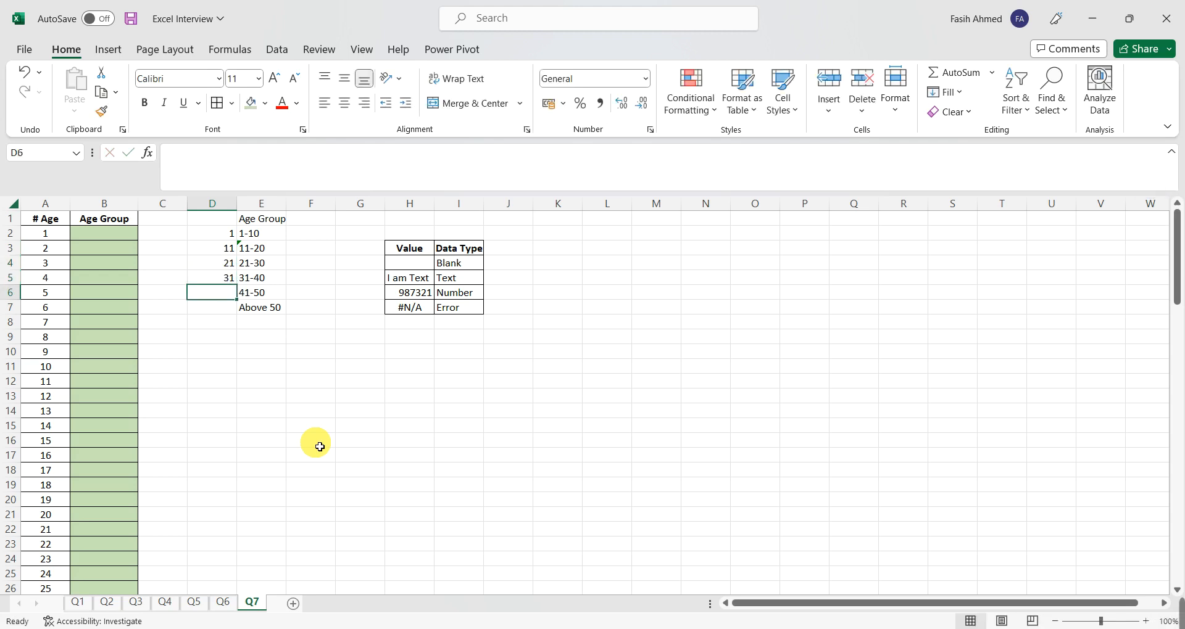
{"action": "type", "text": "41"}
{"action": "key", "text": "Return"}
{"action": "type", "text": "51"}
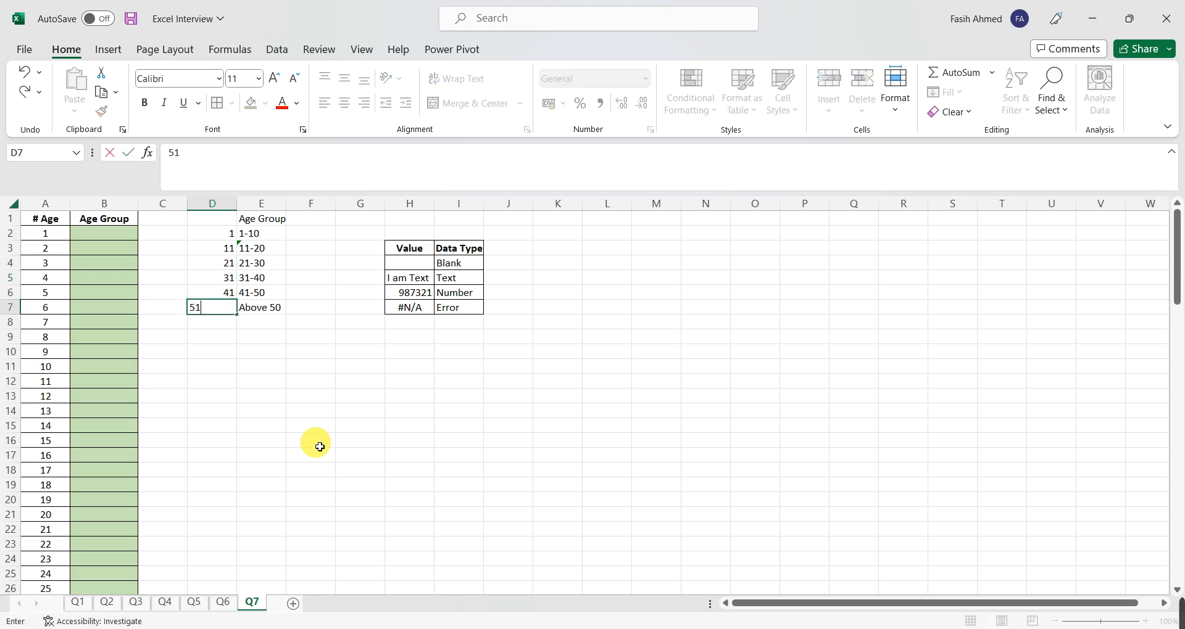
{"action": "key", "text": "Return"}
Review the lower limits in D2:D7 row by row against the age group labels in E2:E7.
{"action": "key", "text": "ctrl+Up"}
{"action": "key", "text": "ctrl+Up"}
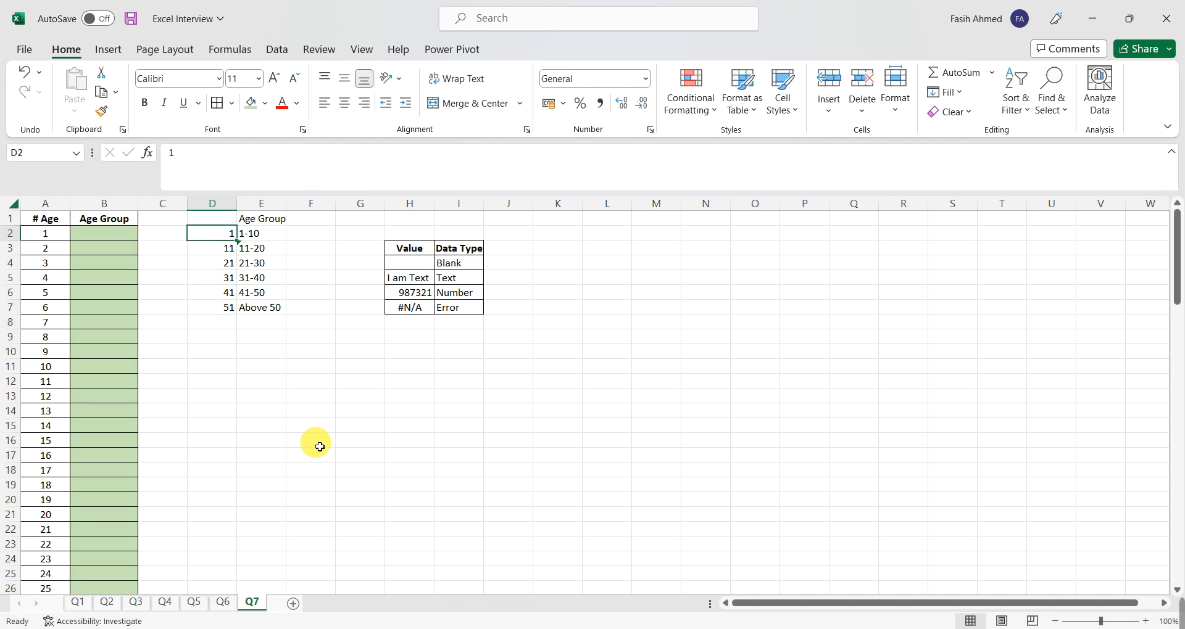
{"action": "key", "text": "ctrl+shift+Down"}
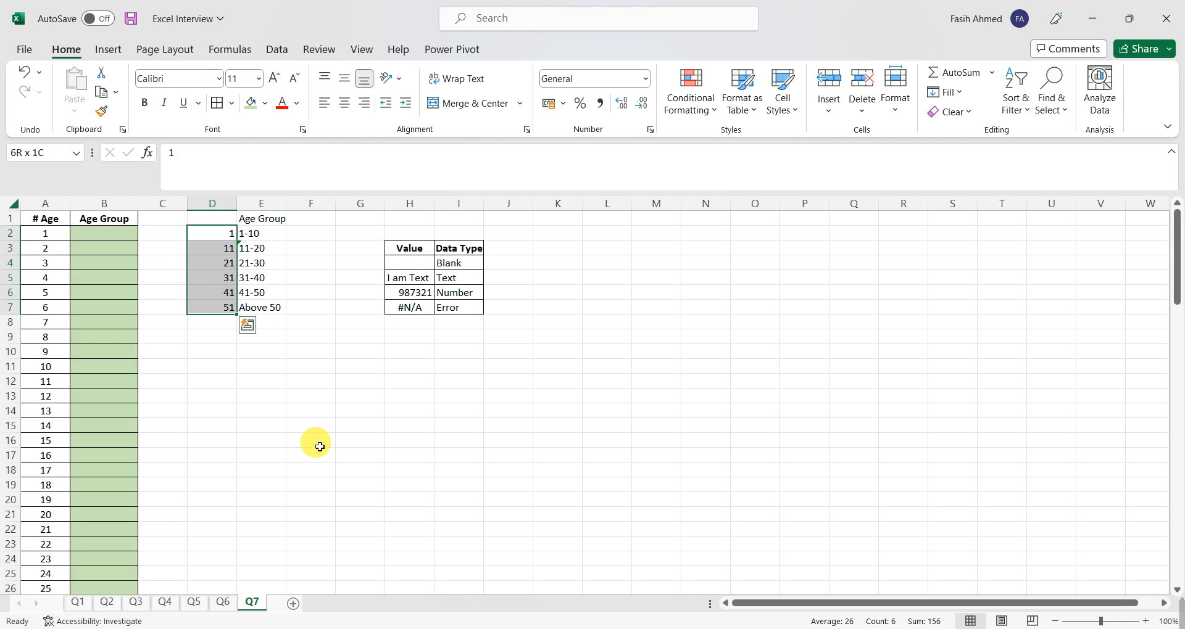
{"action": "key", "text": "Up"}
{"action": "key", "text": "Right"}
{"action": "key", "text": "Down"}
{"action": "key", "text": "Left"}
{"action": "key", "text": "Down"}
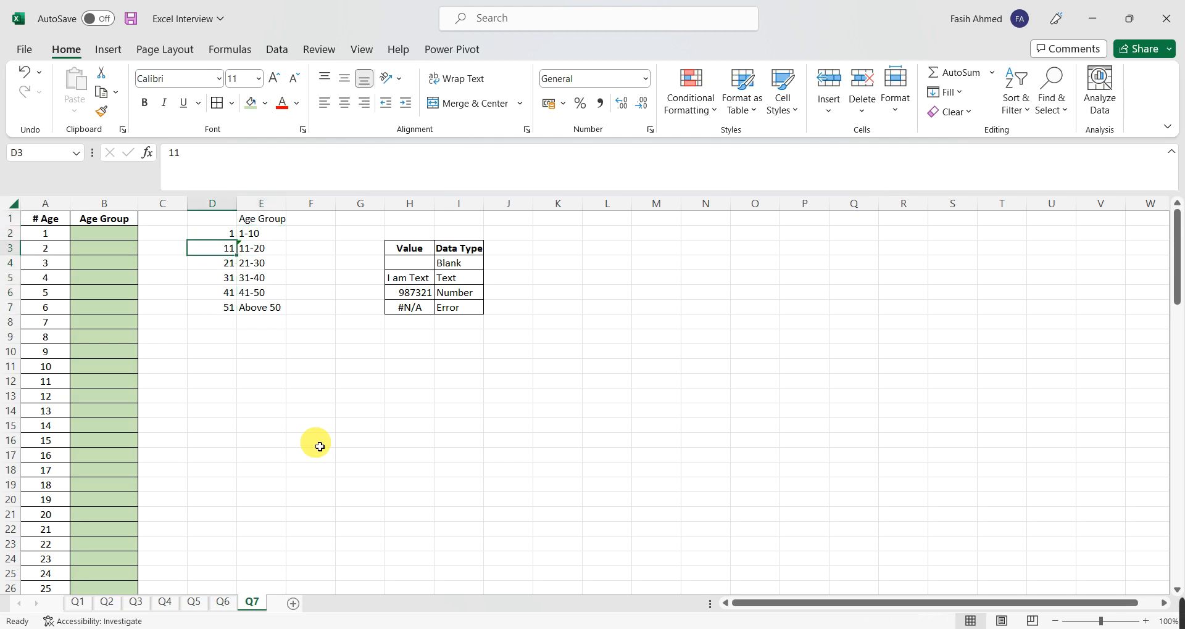
{"action": "key", "text": "Down"}
{"action": "key", "text": "Right"}
{"action": "key", "text": "Left"}
{"action": "key", "text": "Down"}
{"action": "key", "text": "Right"}
{"action": "key", "text": "Left"}
{"action": "key", "text": "Down"}
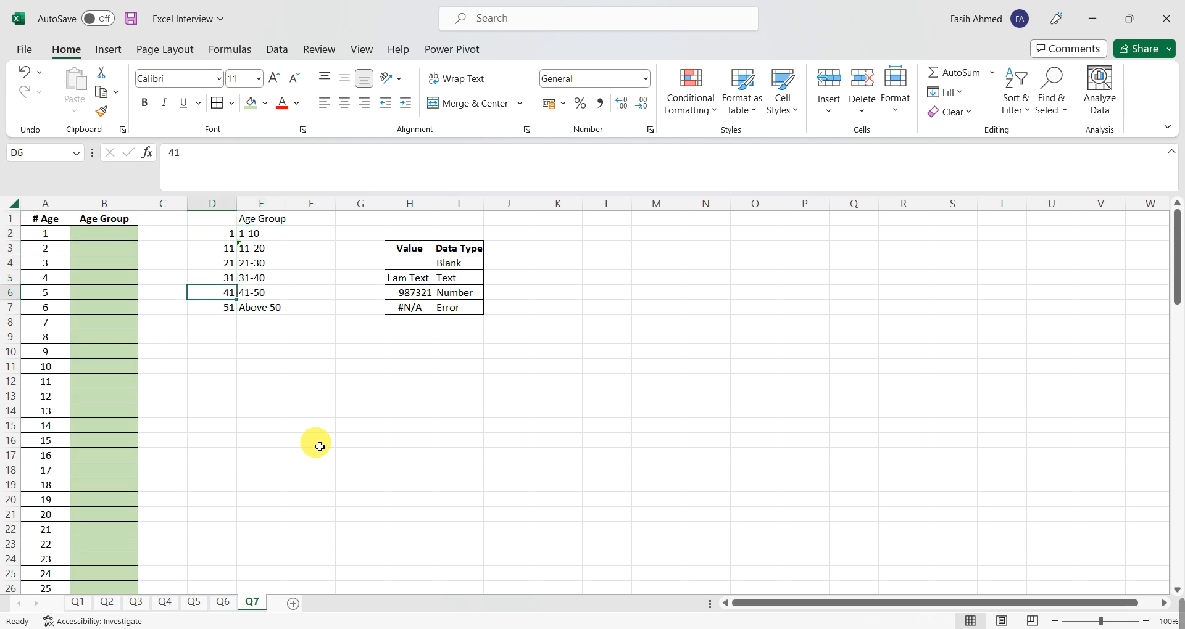
{"action": "key", "text": "Right"}
{"action": "key", "text": "Left"}
{"action": "key", "text": "Down"}
{"action": "key", "text": "Right"}
{"action": "key", "text": "Left"}
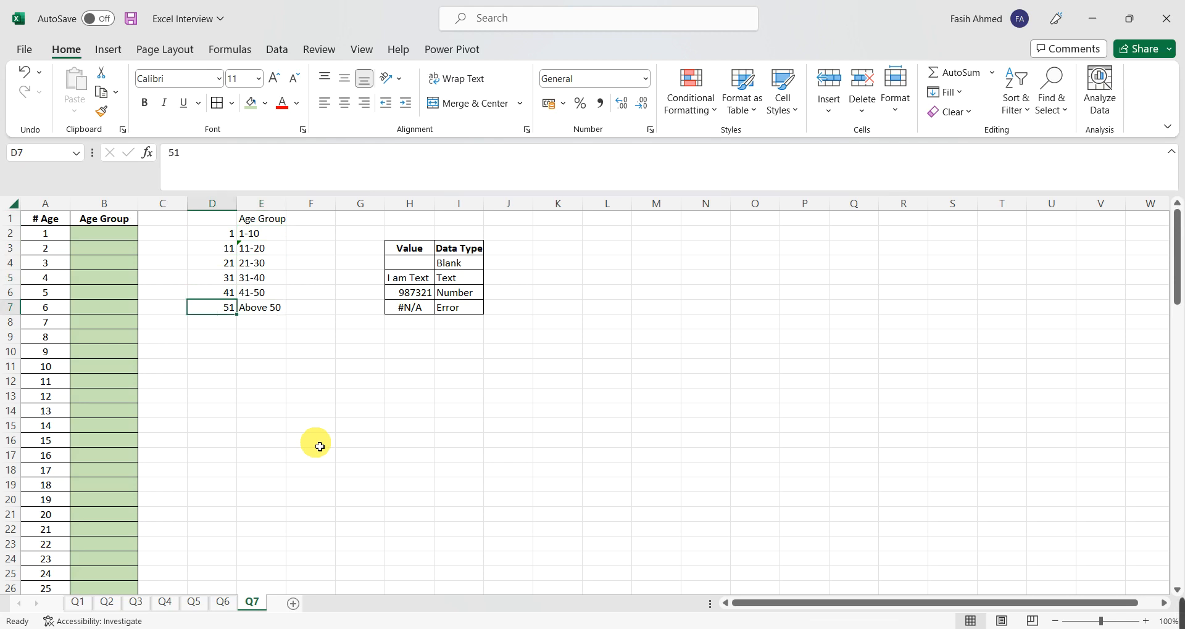
{"action": "key", "text": "Up"}
{"action": "key", "text": "Right"}
{"action": "key", "text": "Left"}
{"action": "key", "text": "Down"}
{"action": "key", "text": "Left"}
{"action": "key", "text": "Left"}
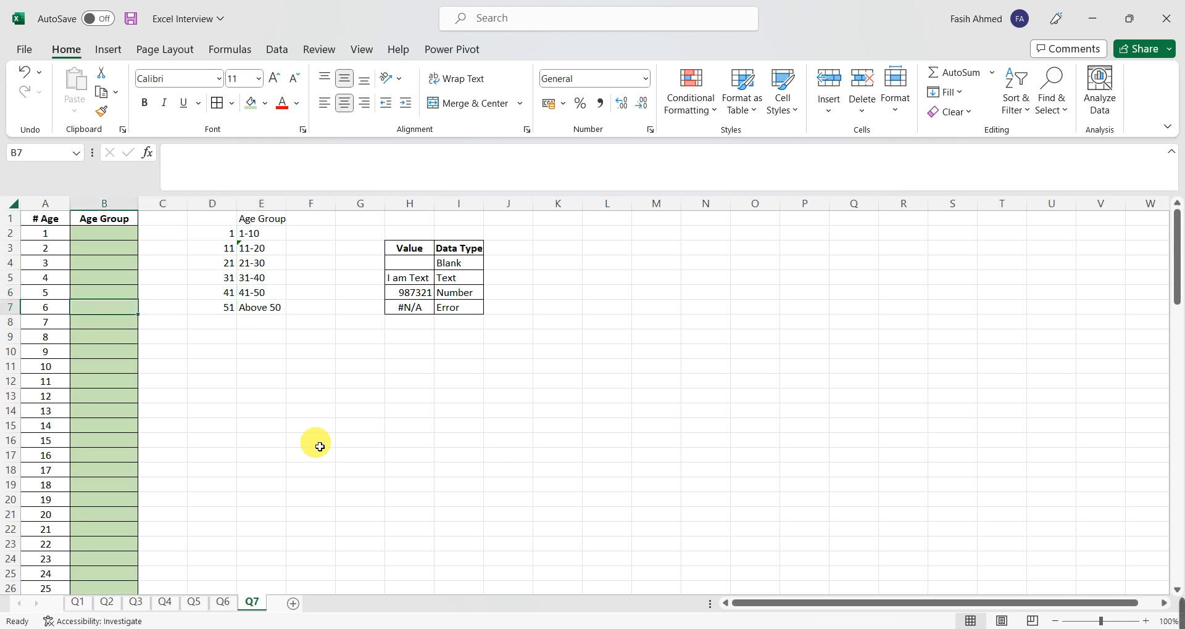
Start a LOOKUP formula in B2 with the age in A2 as the lookup value.
{"action": "key", "text": "Left"}
{"action": "key", "text": "ctrl+Up"}
{"action": "key", "text": "Right"}
{"action": "key", "text": "Down"}
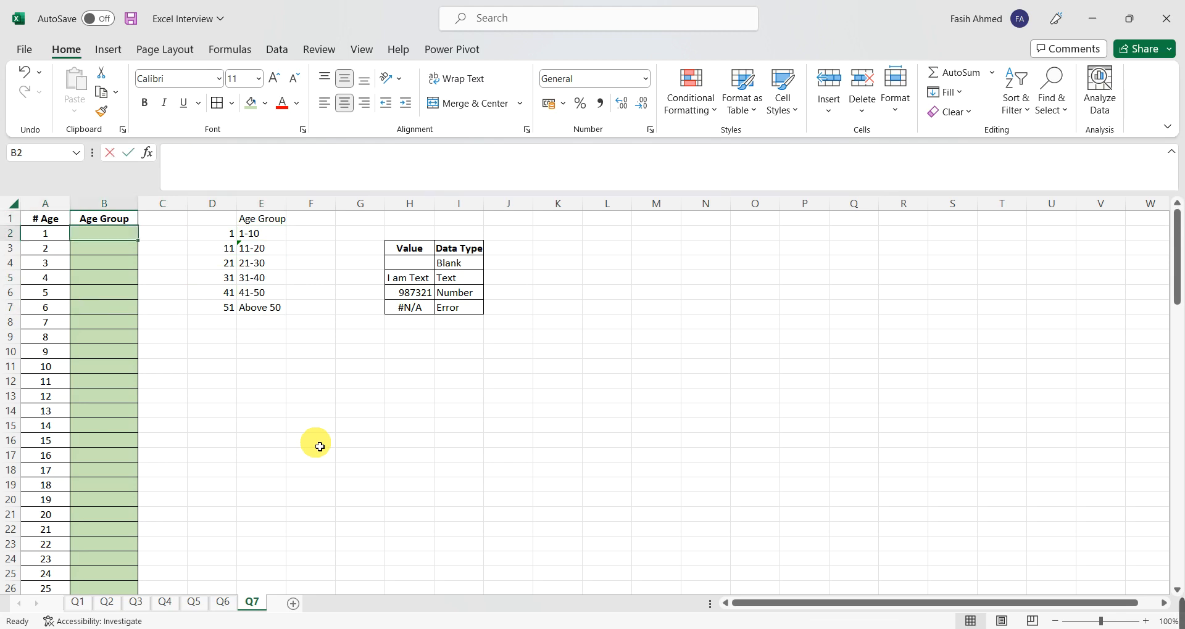
{"action": "type", "text": "=l0oo"}
{"action": "key", "text": "BackSpace"}
{"action": "key", "text": "BackSpace"}
{"action": "key", "text": "BackSpace"}
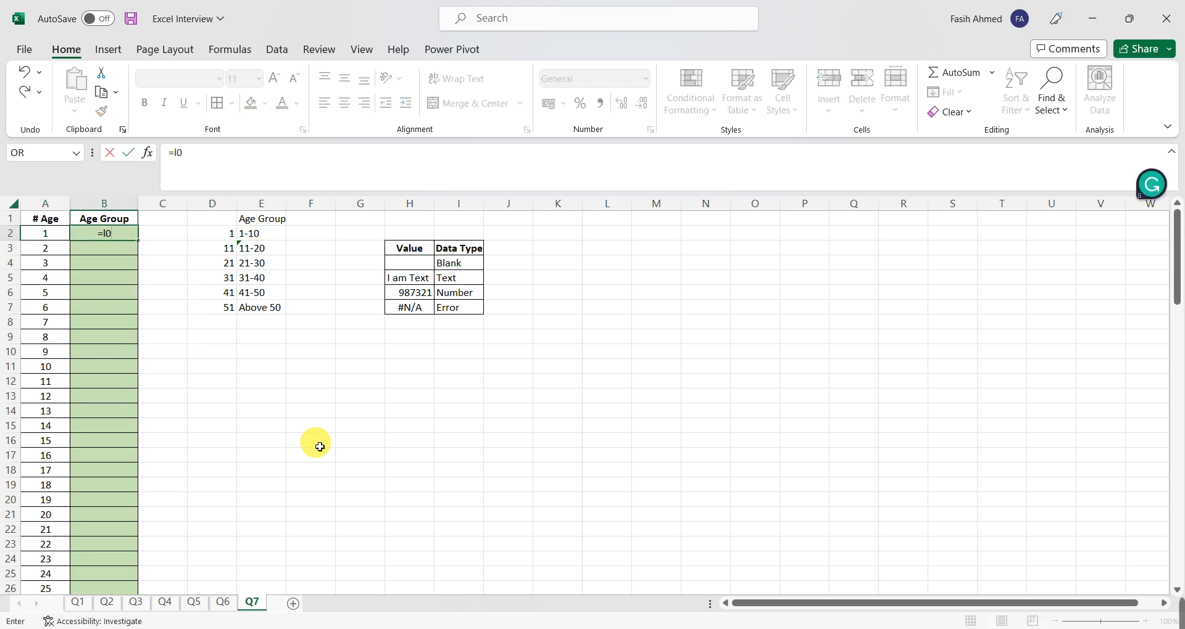
{"action": "type", "text": "ook"}
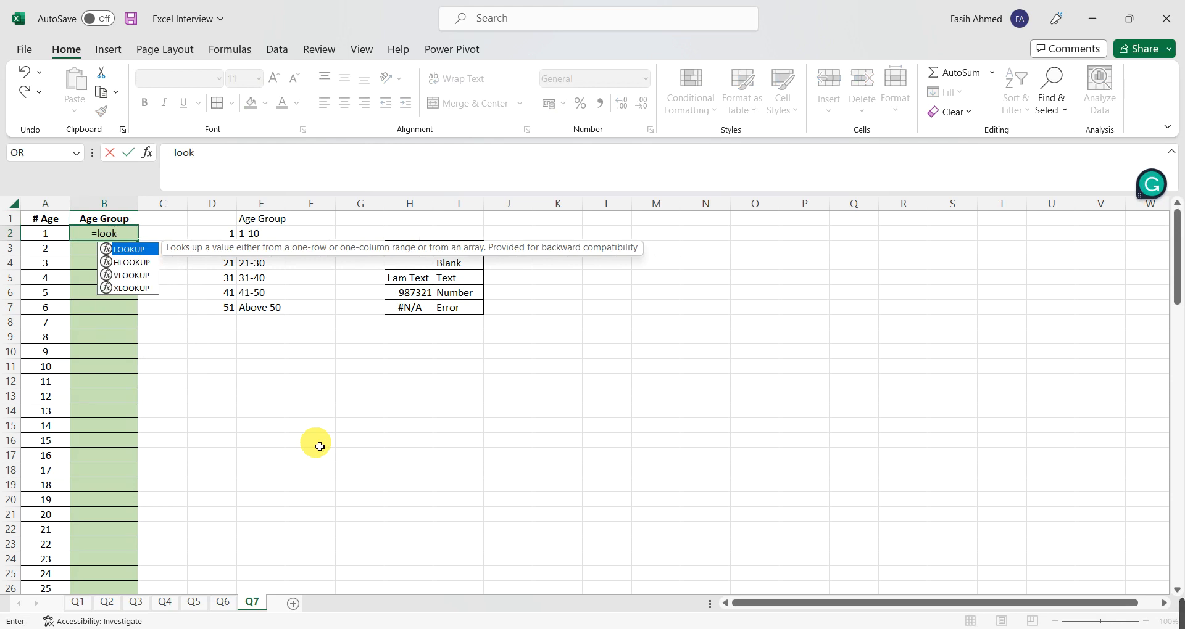
{"action": "key", "text": "Tab"}
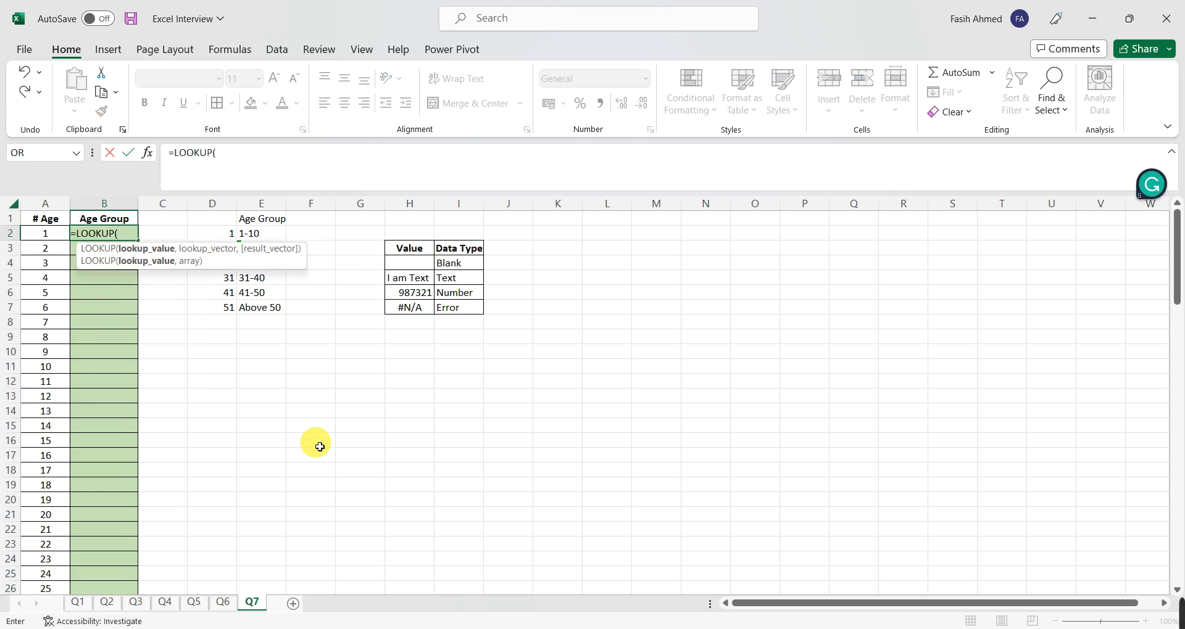
{"action": "key", "text": "Left"}
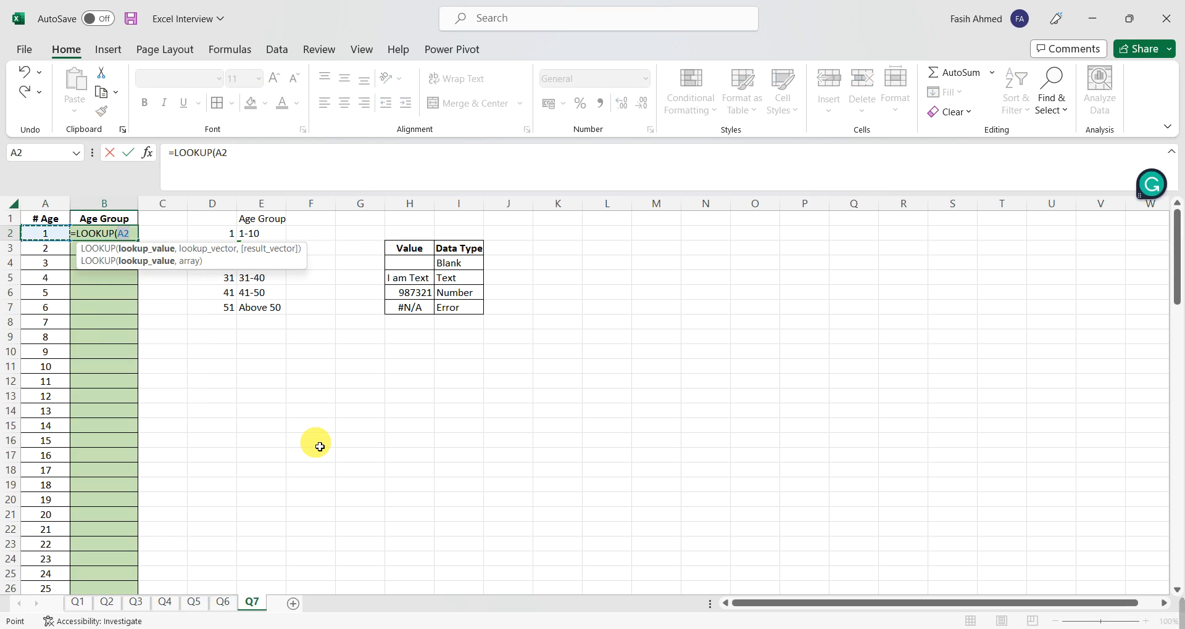
{"action": "type", "text": ","}
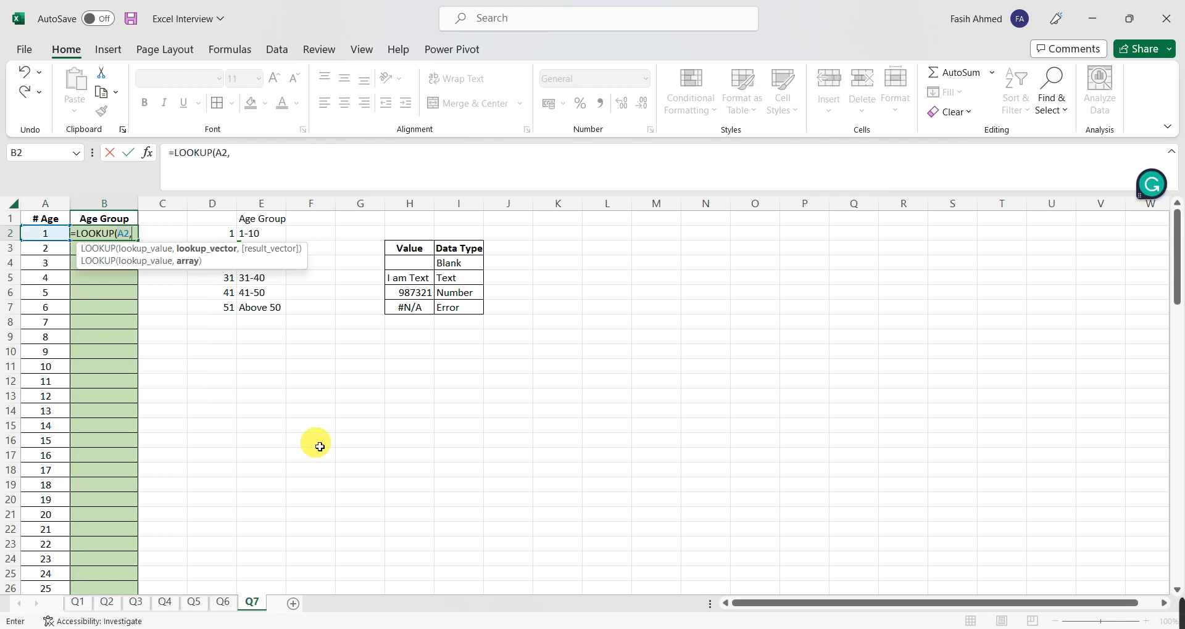
Complete the LOOKUP formula with $D$2:$D$7 as the lookup vector and $E$2:$E$7 as the result vector.
{"action": "key", "text": "Right"}
{"action": "key", "text": "Right"}
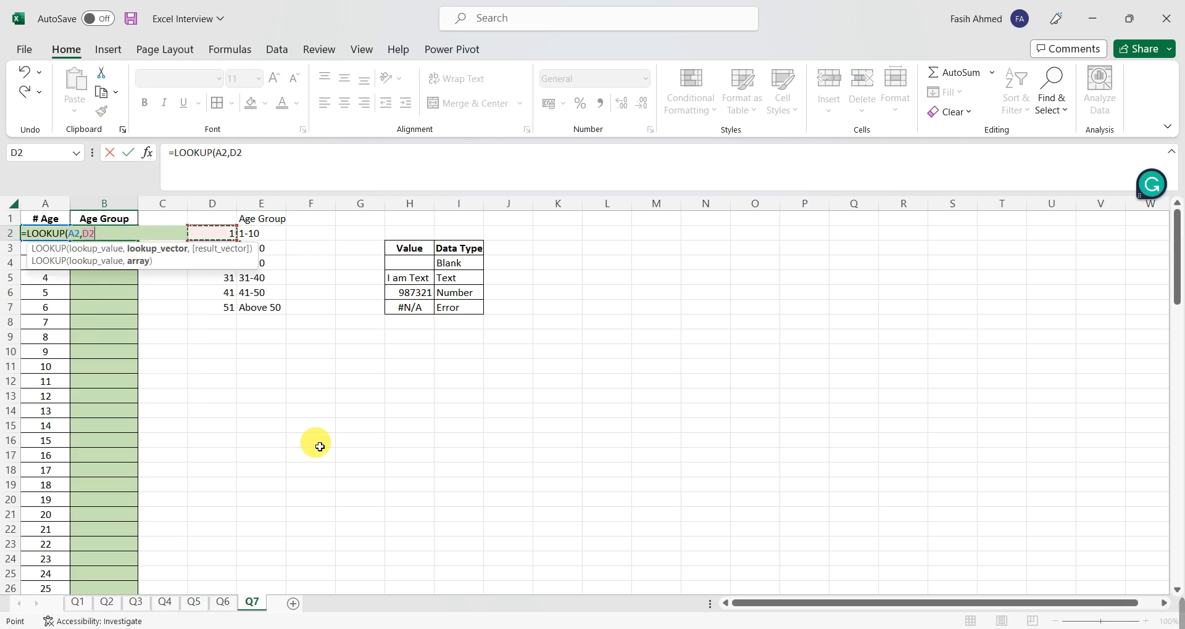
{"action": "key", "text": "ctrl+shift+Down"}
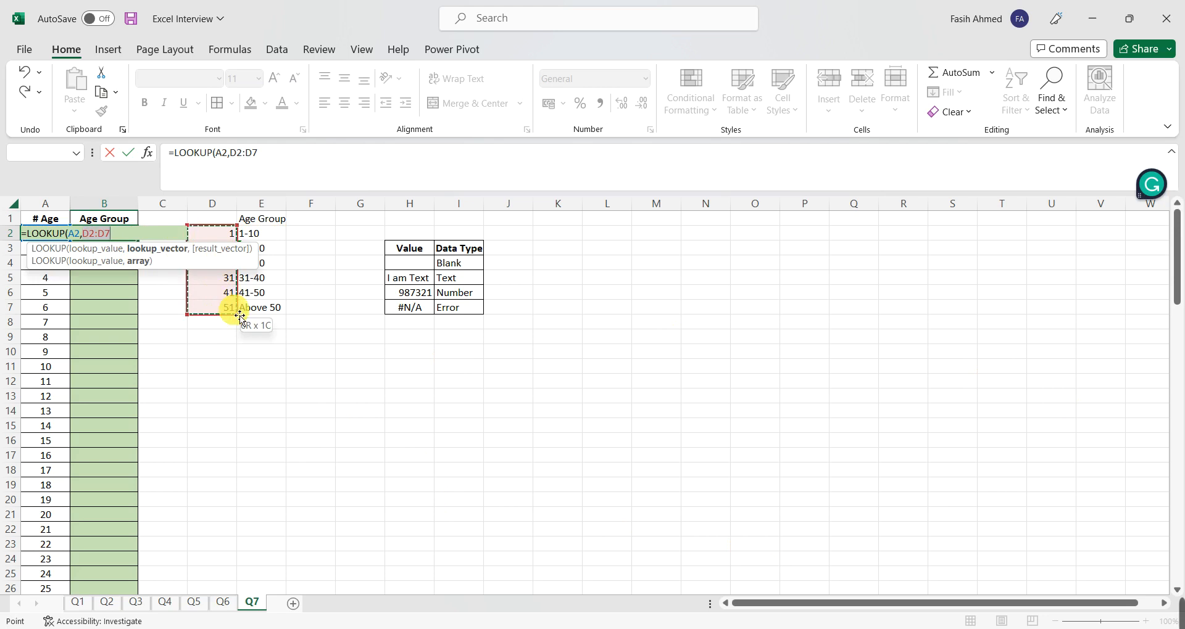
{"action": "key", "text": "F4"}
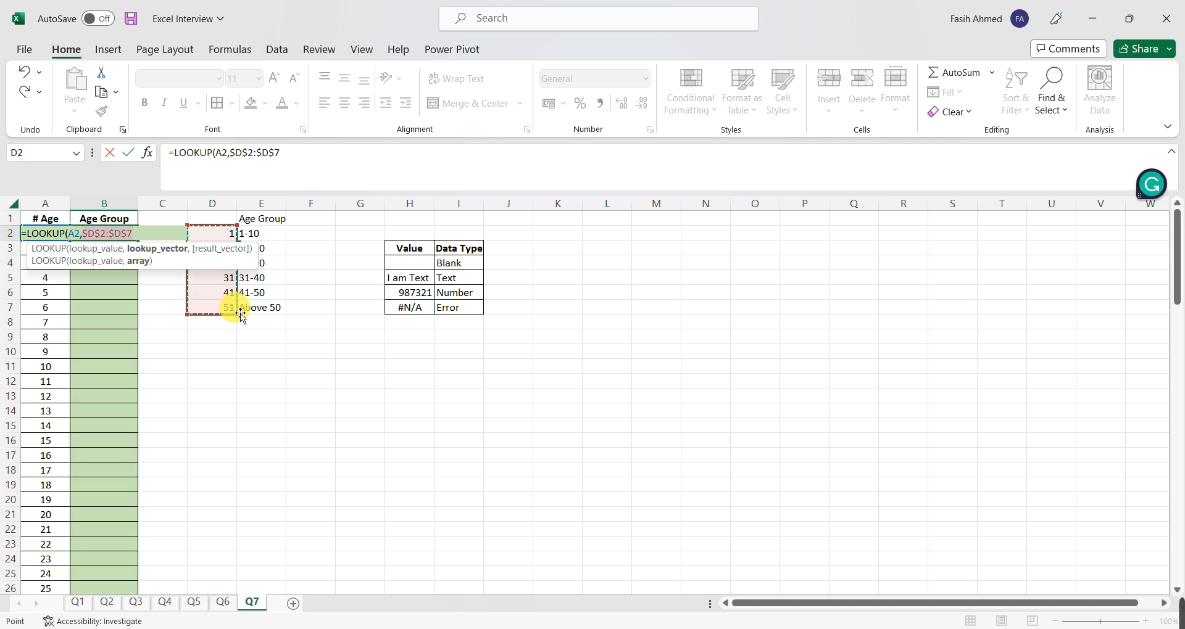
{"action": "type", "text": ","}
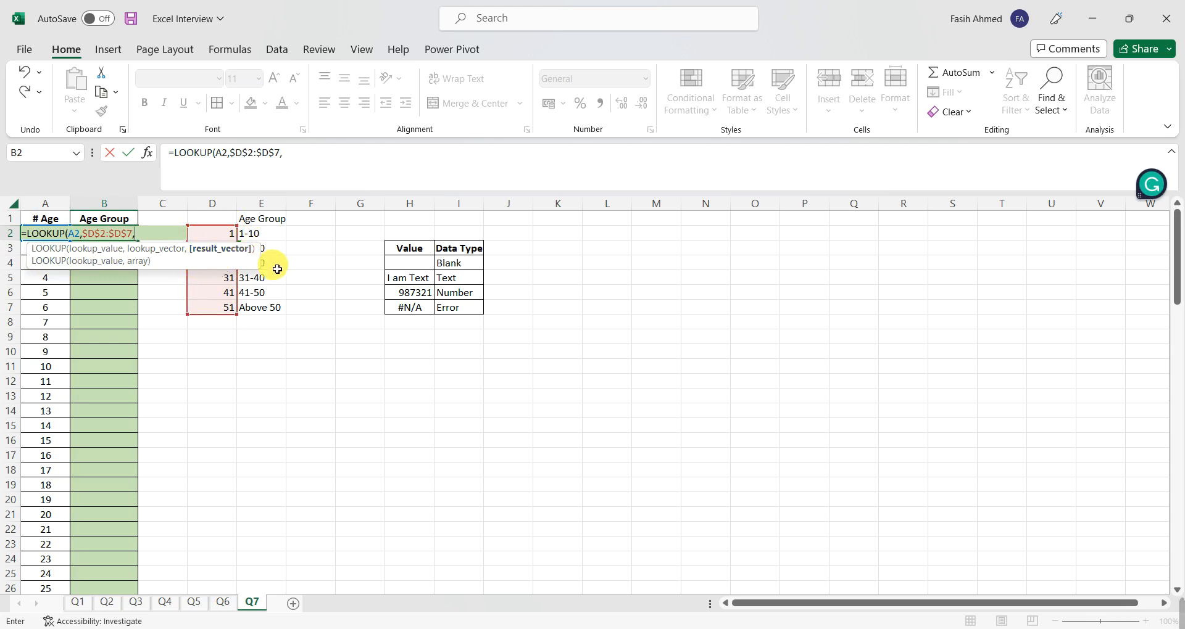
{"action": "left_click_drag", "start_coordinate": [257, 234], "coordinate": [275, 312]}
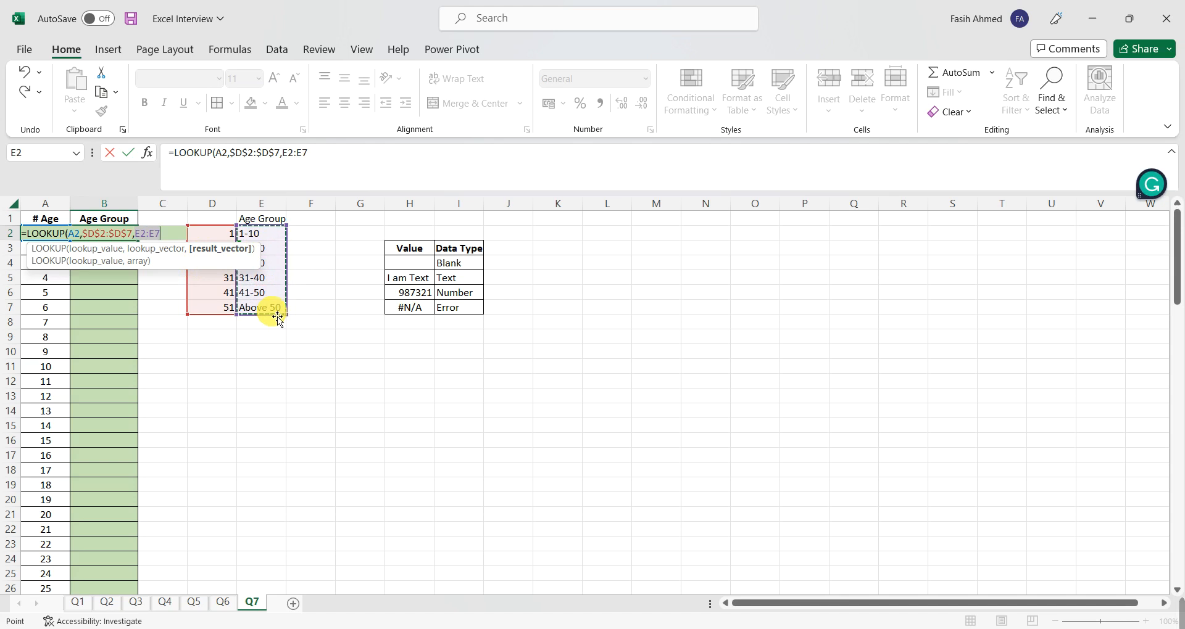
{"action": "key", "text": "F4"}
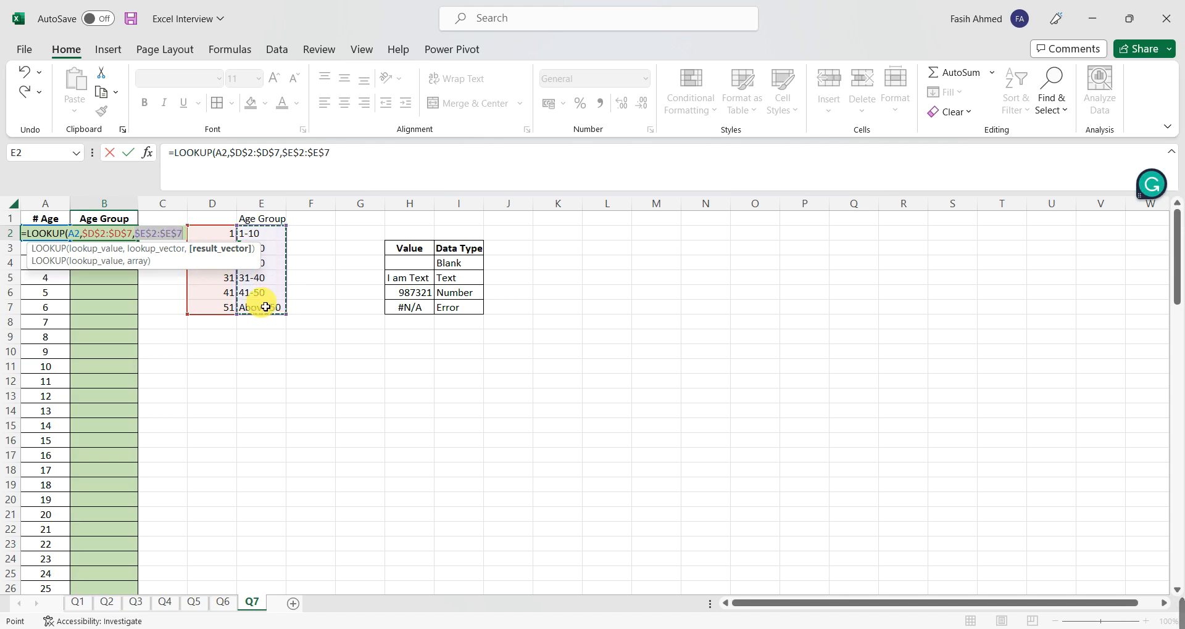
{"action": "key", "text": "Return"}
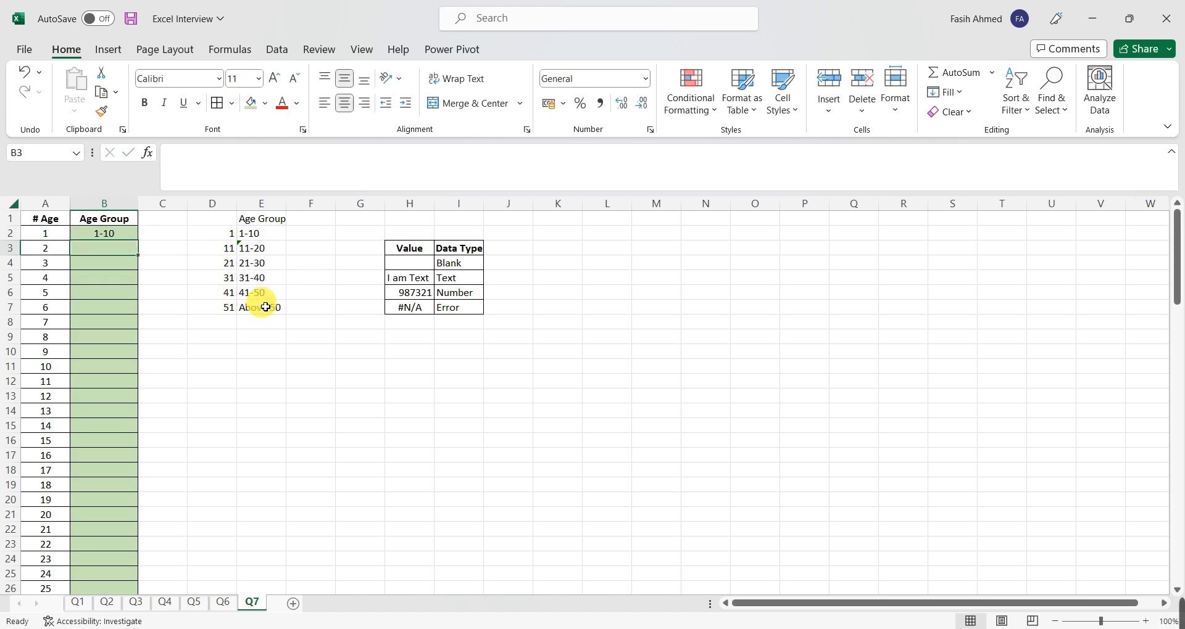
Fill the LOOKUP formula from B2 down the whole Age Group column.
{"action": "key", "text": "Up"}
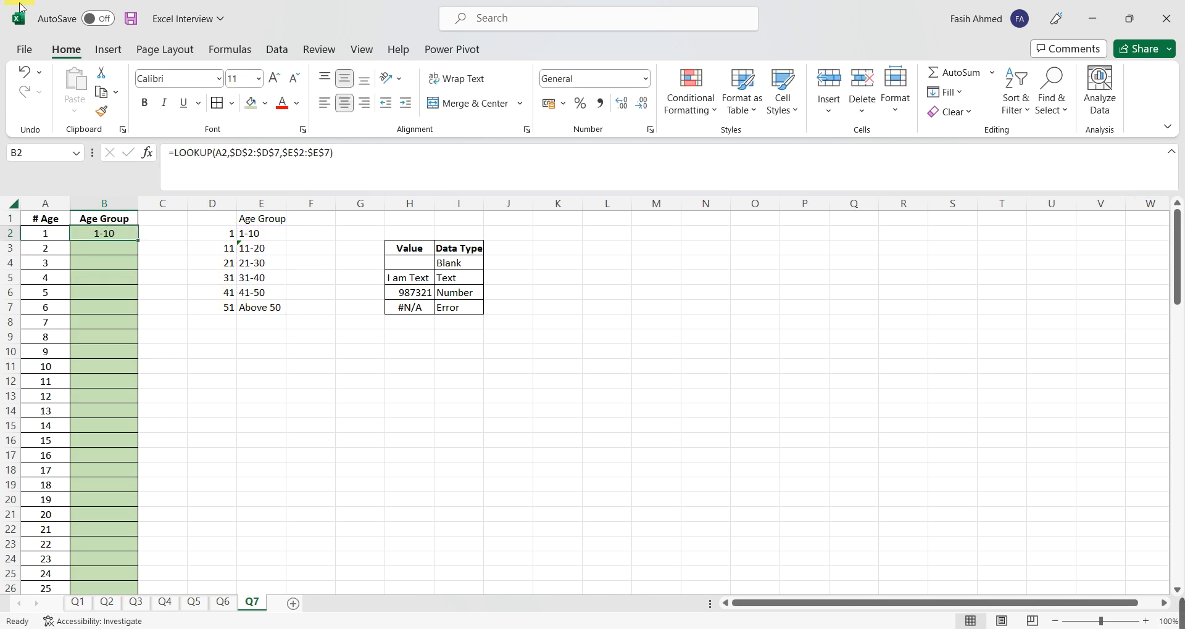
{"action": "left_click_drag", "start_coordinate": [139, 244], "coordinate": [143, 246]}
{"action": "double_click", "coordinate": [143, 246]}
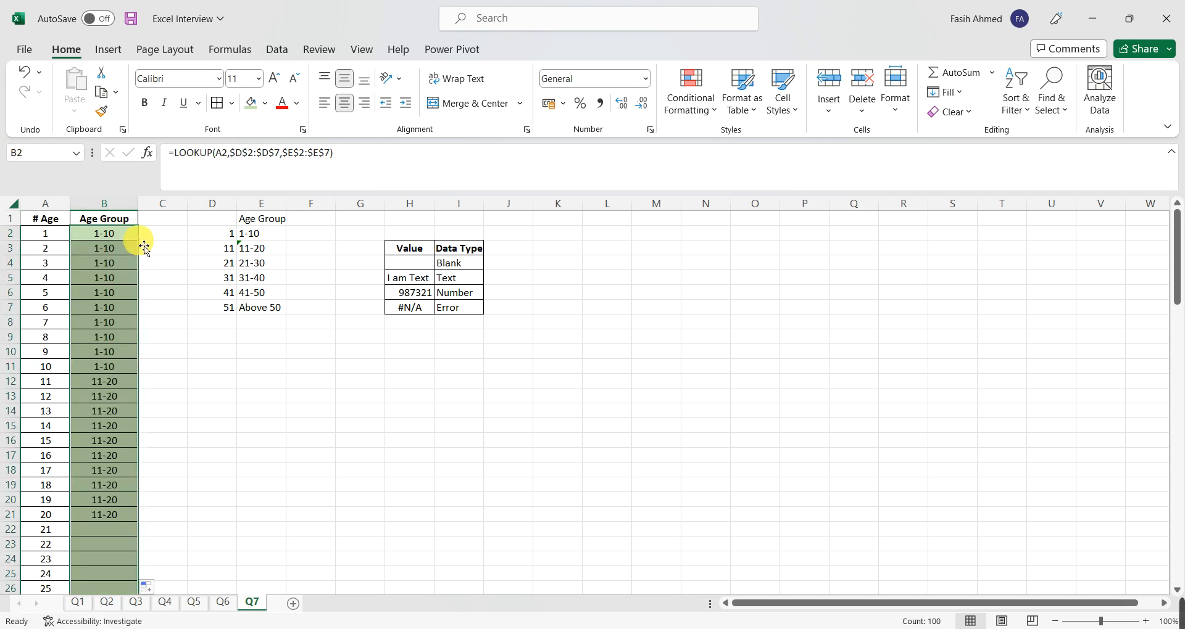
Check the age group assigned to age 11 in row 12 against the matching lookup table row D3:E3.
{"action": "left_click", "coordinate": [68, 383]}
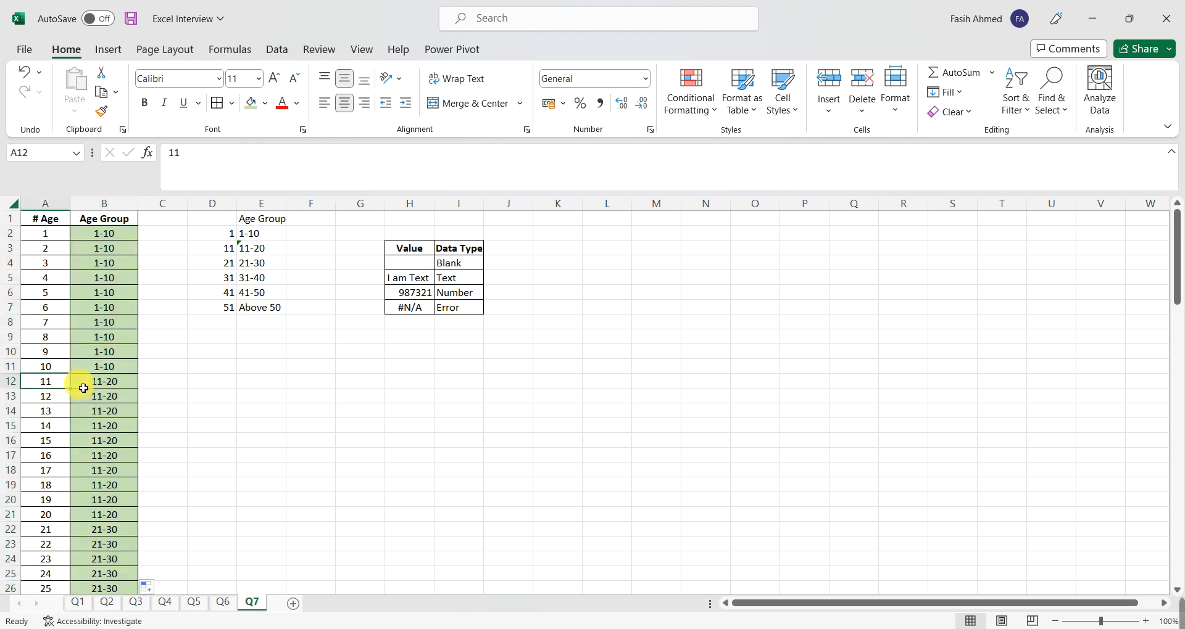
{"action": "left_click", "coordinate": [93, 385]}
{"action": "left_click", "coordinate": [50, 383]}
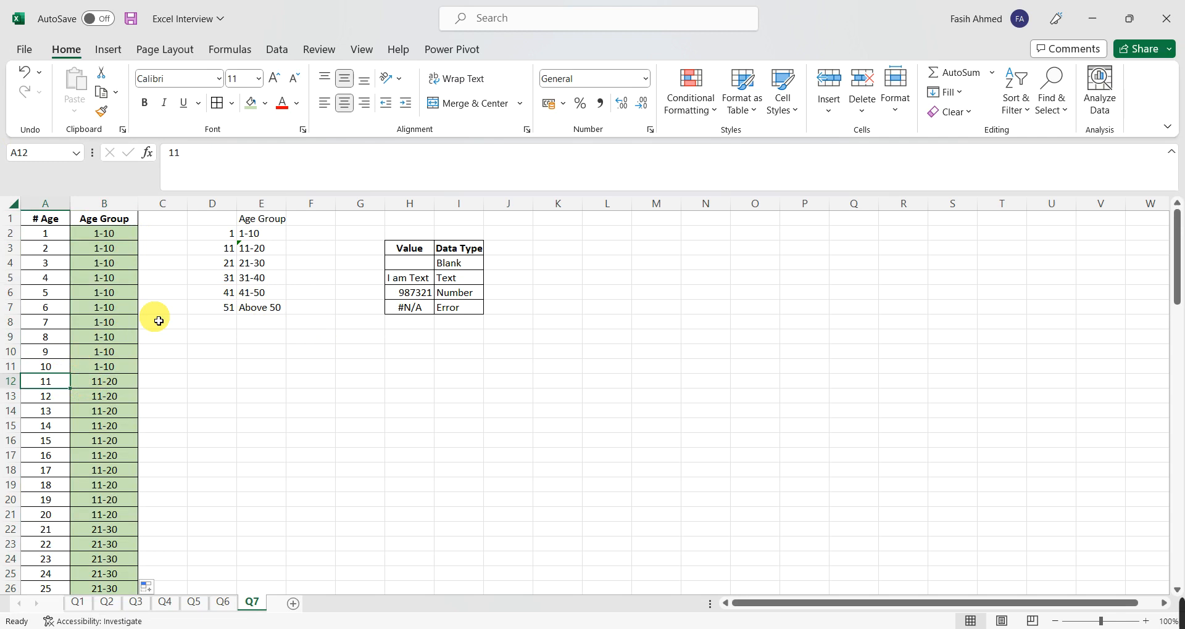
{"action": "left_click", "coordinate": [228, 248]}
{"action": "left_click", "coordinate": [266, 254]}
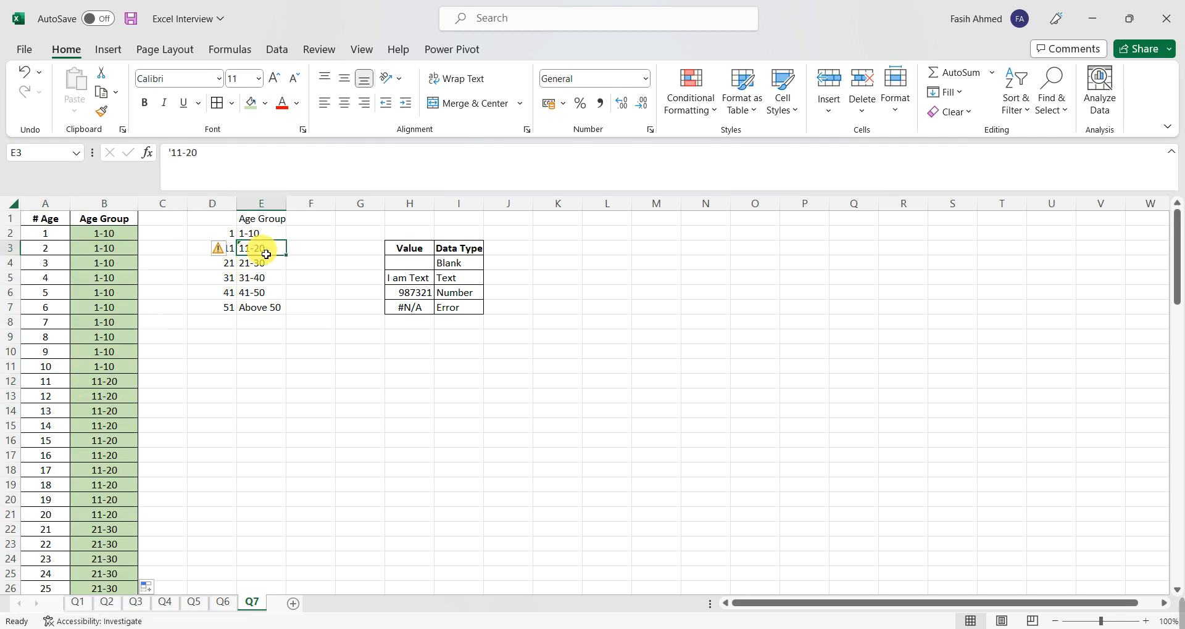
{"action": "left_click", "coordinate": [95, 382]}
Check the assigned age groups where the bracket changes at ages 21, 31 and 41.
{"action": "scroll", "coordinate": [90, 481], "scroll_direction": "down", "scroll_amount": 1}
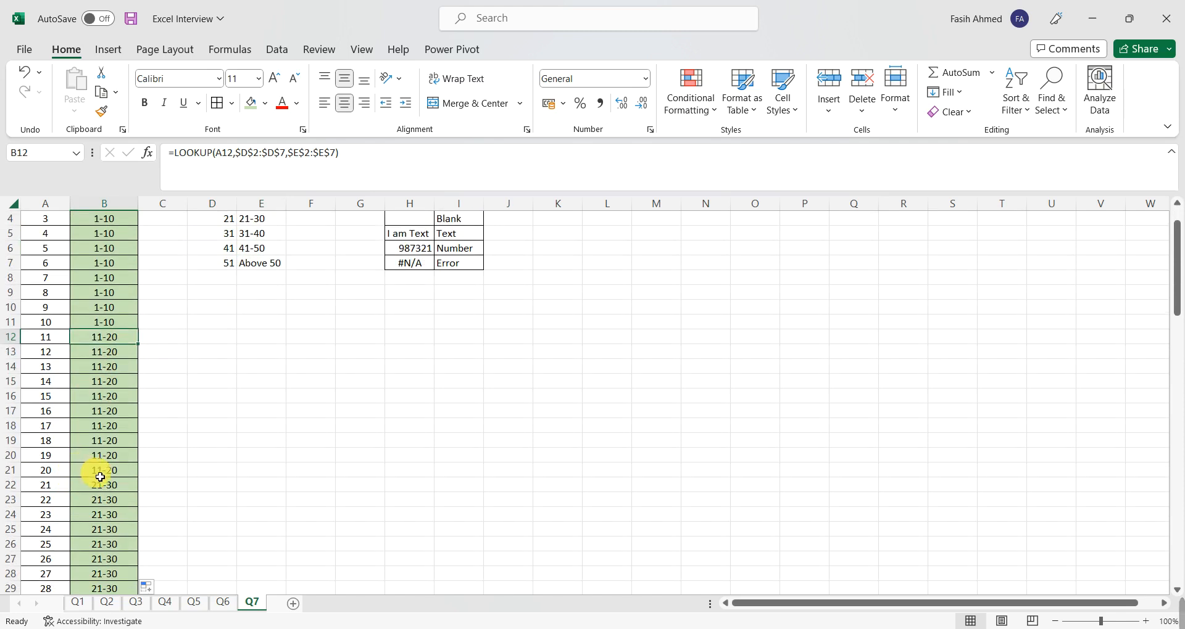
{"action": "left_click", "coordinate": [105, 473]}
{"action": "left_click", "coordinate": [113, 488]}
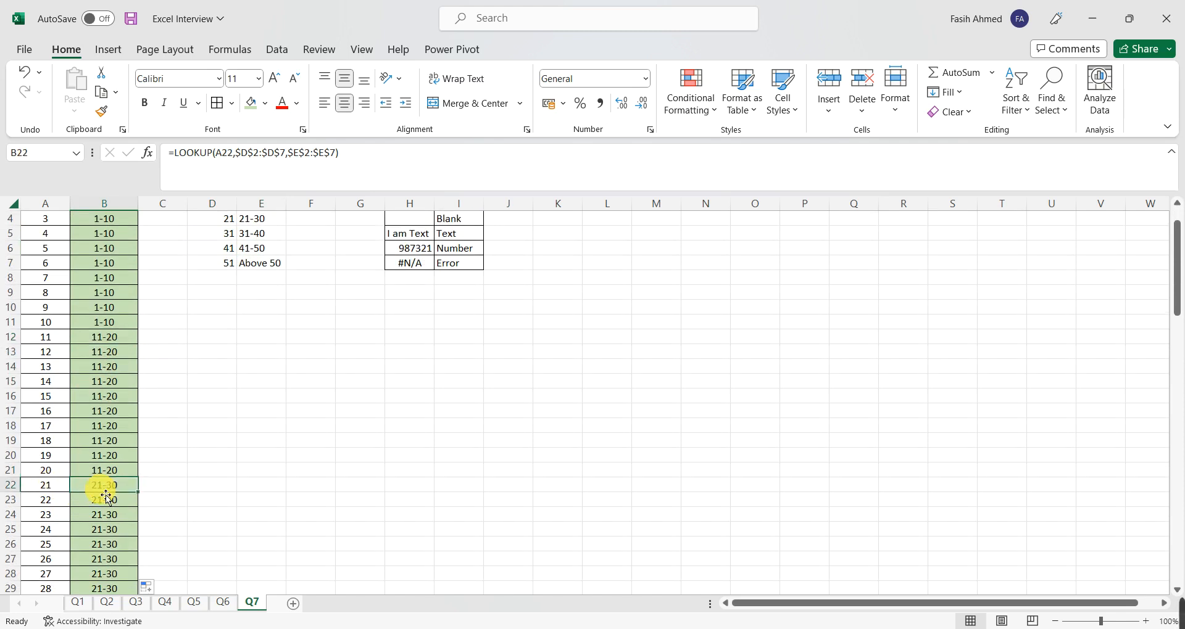
{"action": "scroll", "coordinate": [108, 543], "scroll_direction": "down", "scroll_amount": 2}
{"action": "left_click", "coordinate": [89, 547]}
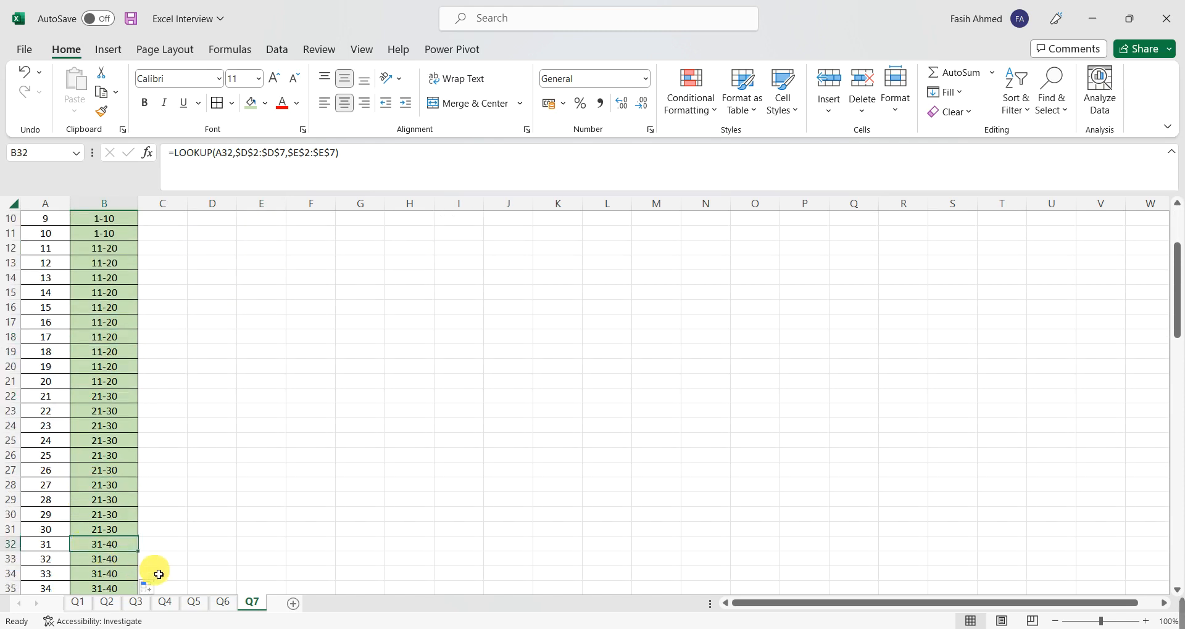
{"action": "scroll", "coordinate": [114, 559], "scroll_direction": "down", "scroll_amount": 3}
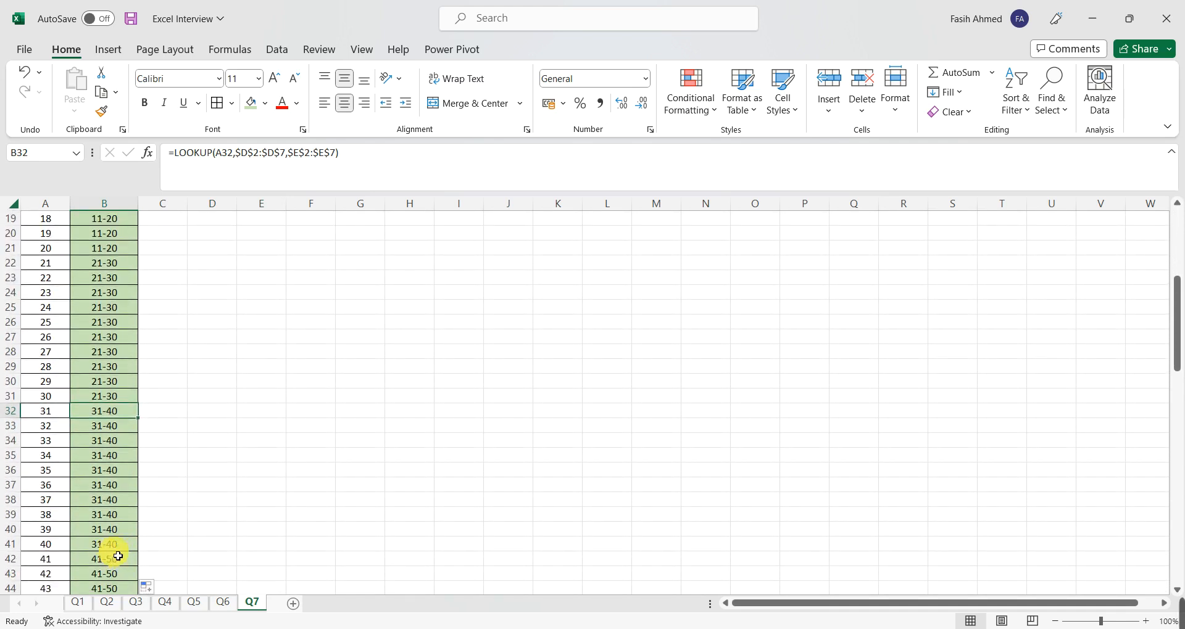
{"action": "left_click", "coordinate": [105, 562]}
Check the assigned age groups from age 51 down to the last age in row 101, and return to the header.
{"action": "scroll", "coordinate": [145, 565], "scroll_direction": "down", "scroll_amount": 2}
{"action": "scroll", "coordinate": [146, 567], "scroll_direction": "down", "scroll_amount": 2}
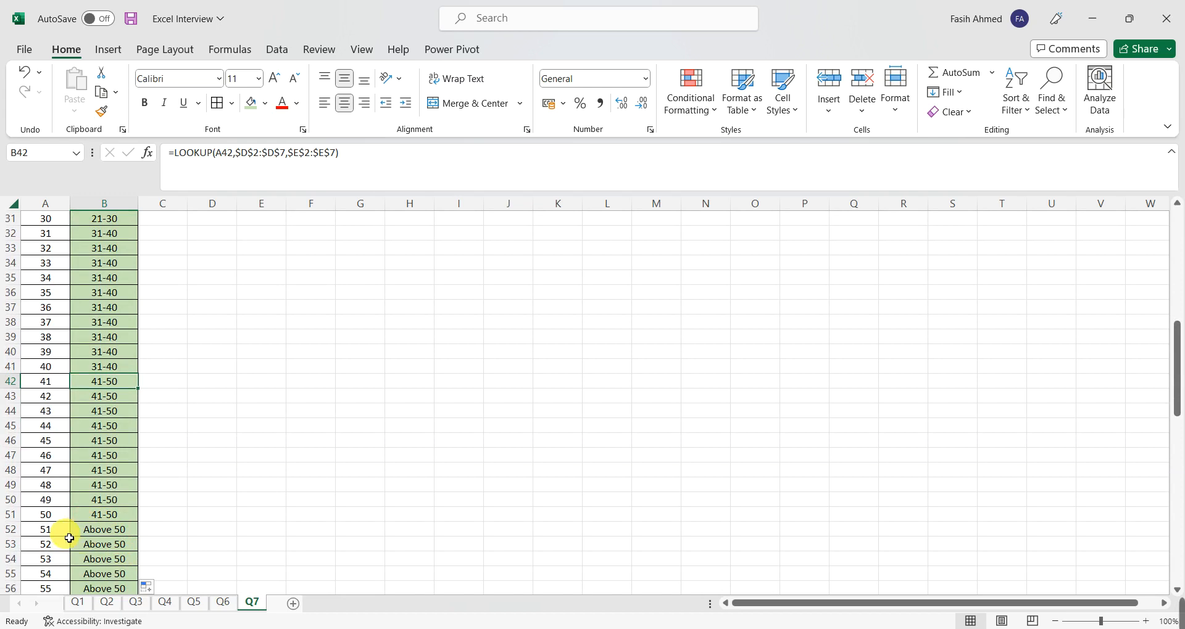
{"action": "left_click", "coordinate": [58, 531]}
{"action": "left_click", "coordinate": [111, 532]}
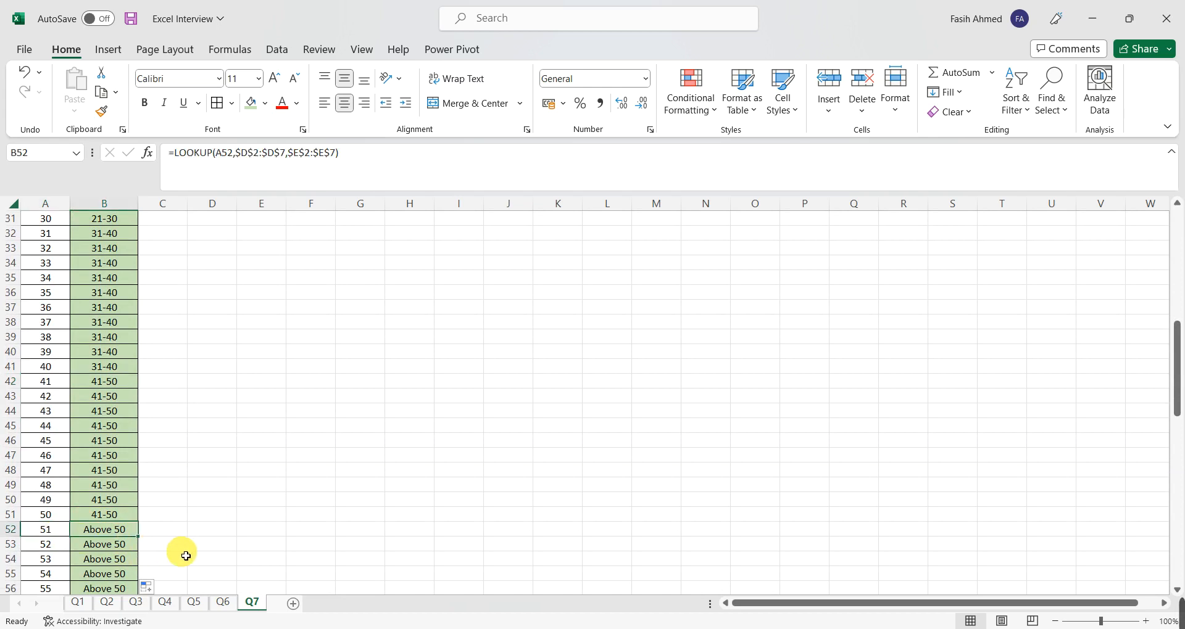
{"action": "scroll", "coordinate": [181, 548], "scroll_direction": "down", "scroll_amount": 9}
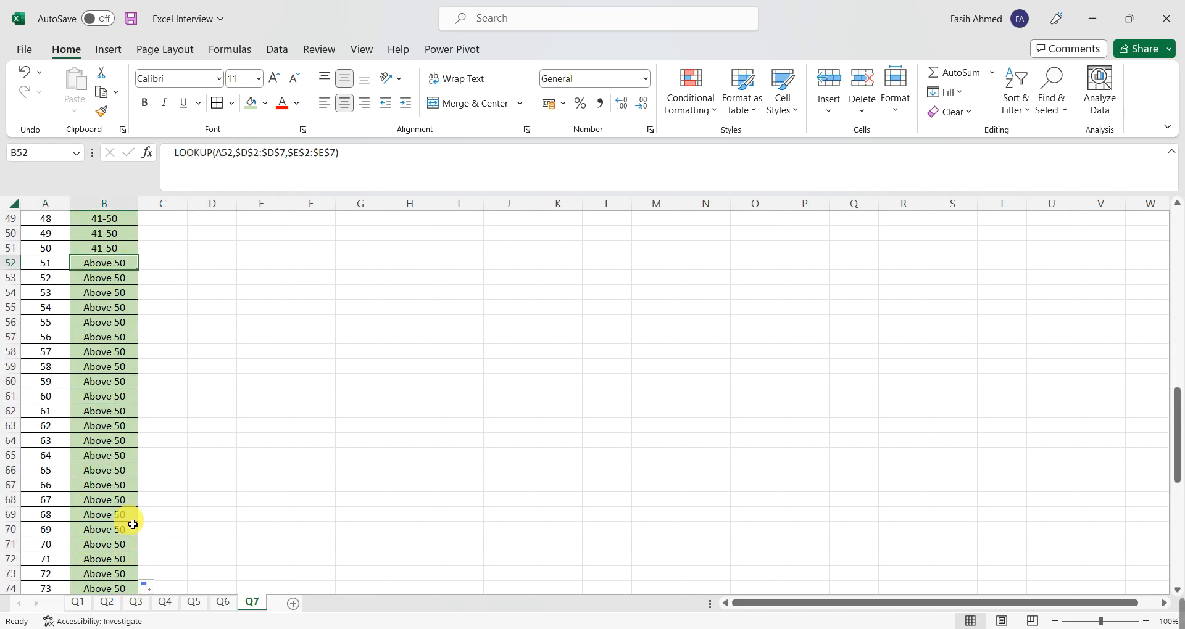
{"action": "scroll", "coordinate": [106, 521], "scroll_direction": "down", "scroll_amount": 11}
{"action": "left_click", "coordinate": [103, 368]}
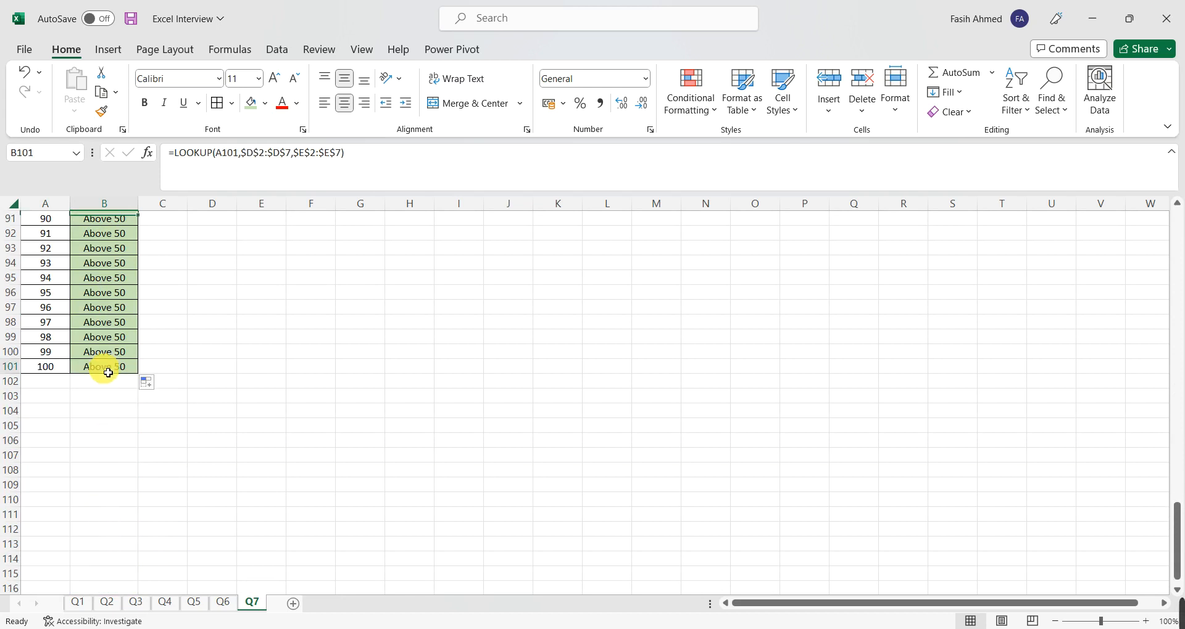
{"action": "key", "text": "ctrl+Up"}
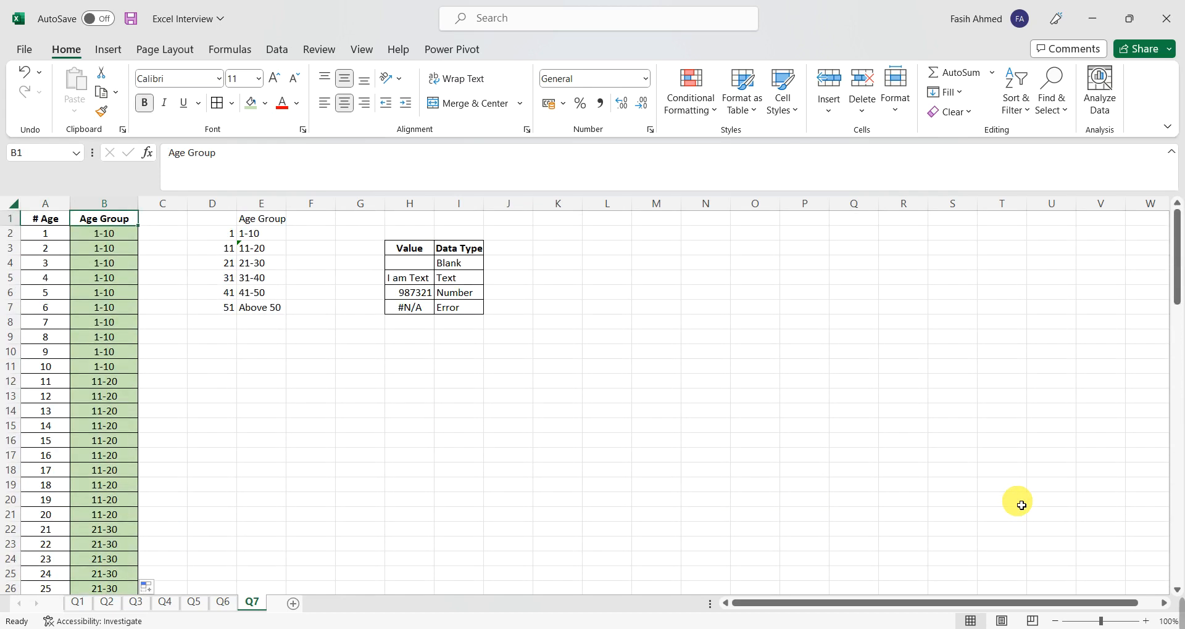
Examine each entry under Value in H4:H7 of the data type table.
{"action": "key", "text": "Right"}
{"action": "key", "text": "Right"}
{"action": "key", "text": "Right"}
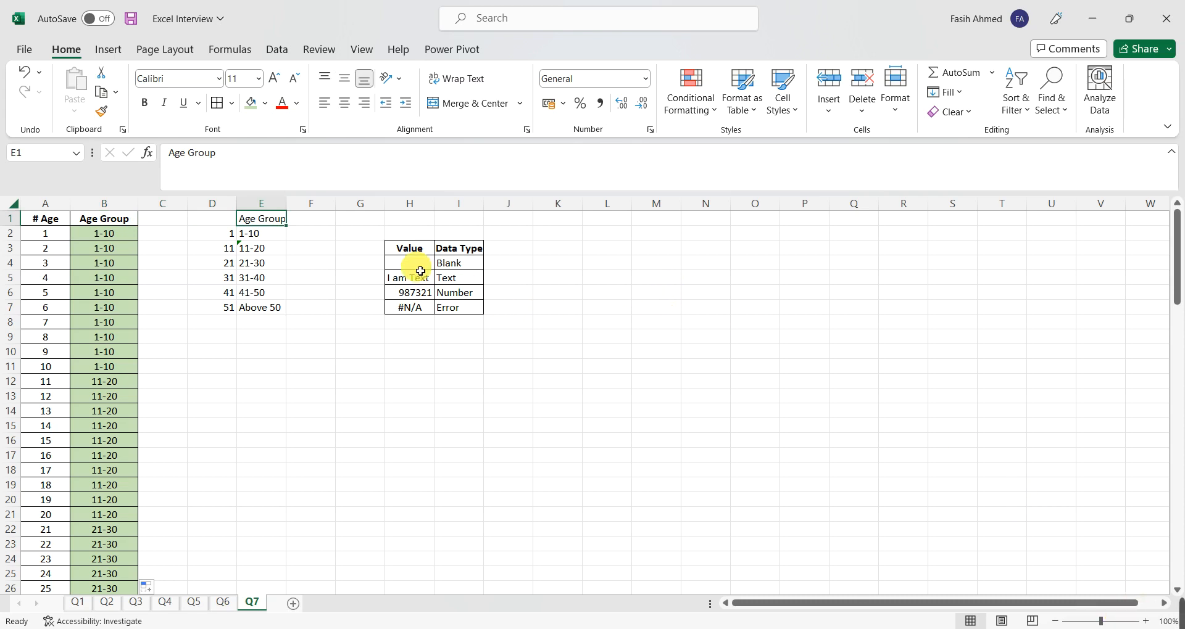
{"action": "left_click", "coordinate": [412, 250]}
{"action": "left_click", "coordinate": [406, 263]}
{"action": "left_click", "coordinate": [406, 276]}
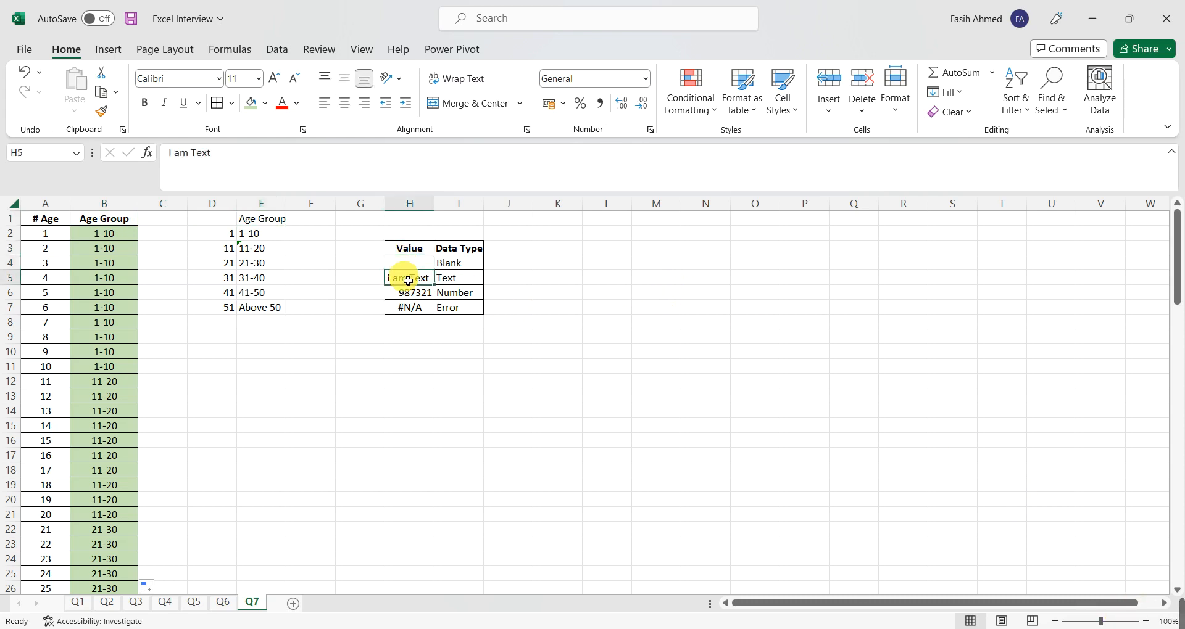
{"action": "left_click", "coordinate": [410, 295]}
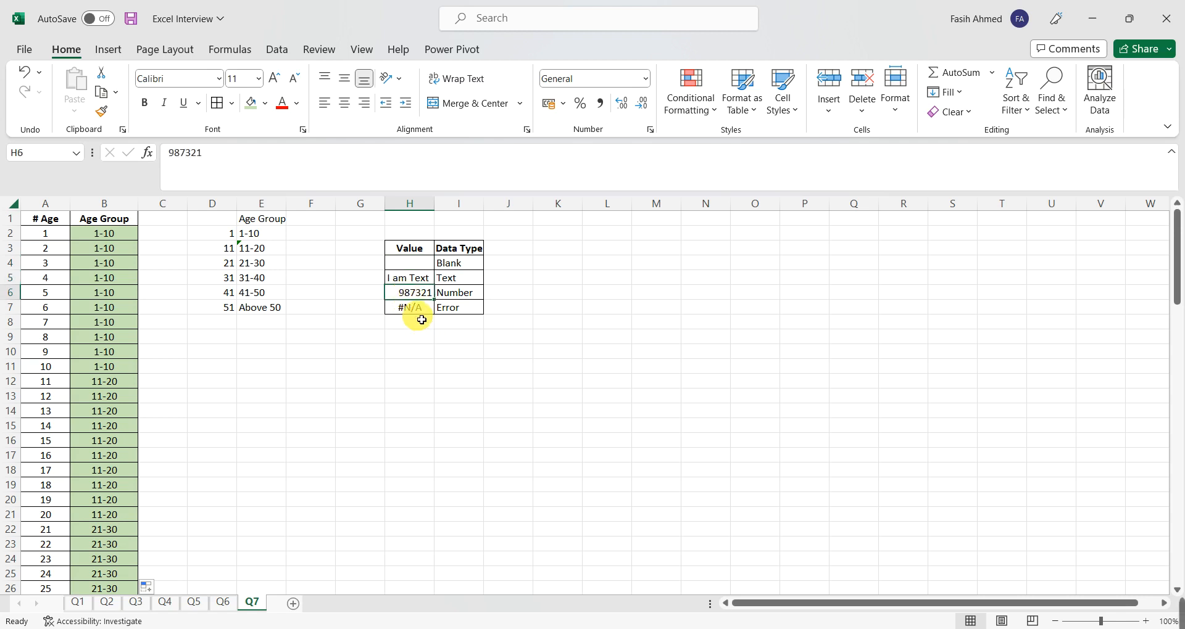
{"action": "left_click", "coordinate": [417, 311]}
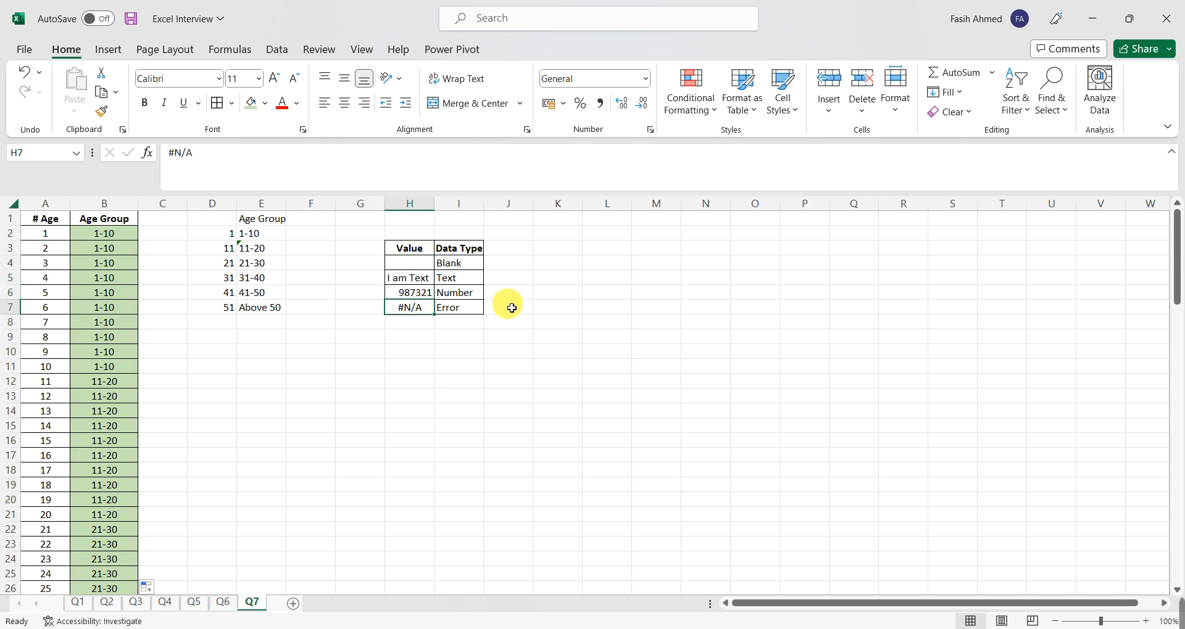
Go through the Data Type table row by row, pairing each value in H4:H7 with its empty cell in column J.
{"action": "left_click", "coordinate": [472, 251]}
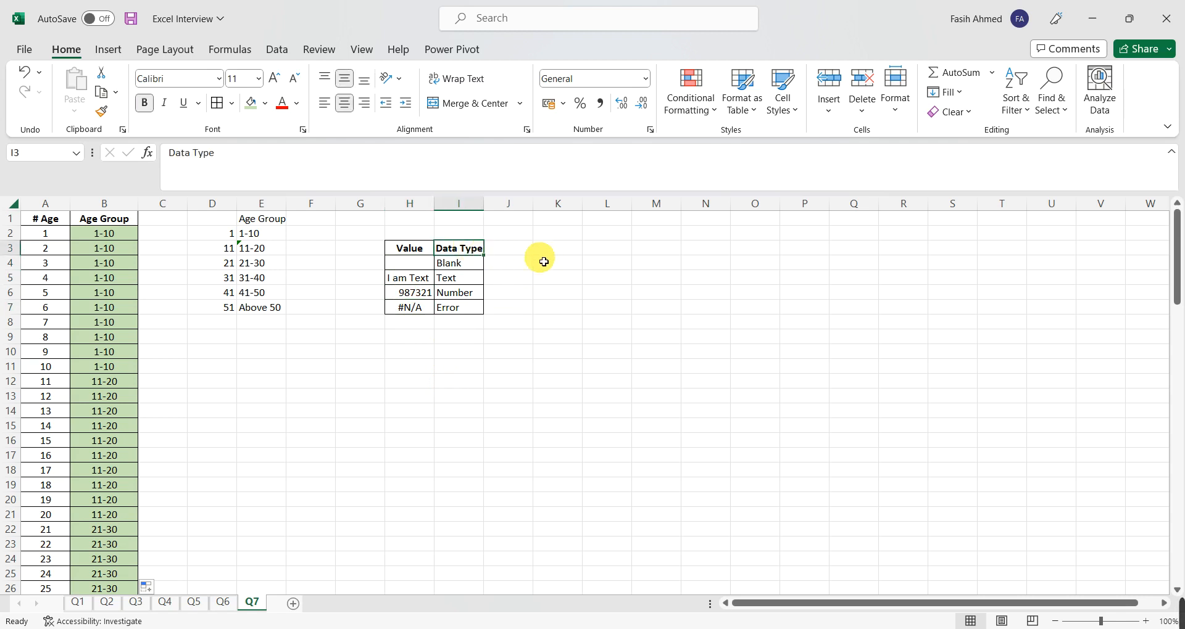
{"action": "left_click", "coordinate": [411, 266]}
{"action": "left_click", "coordinate": [524, 265]}
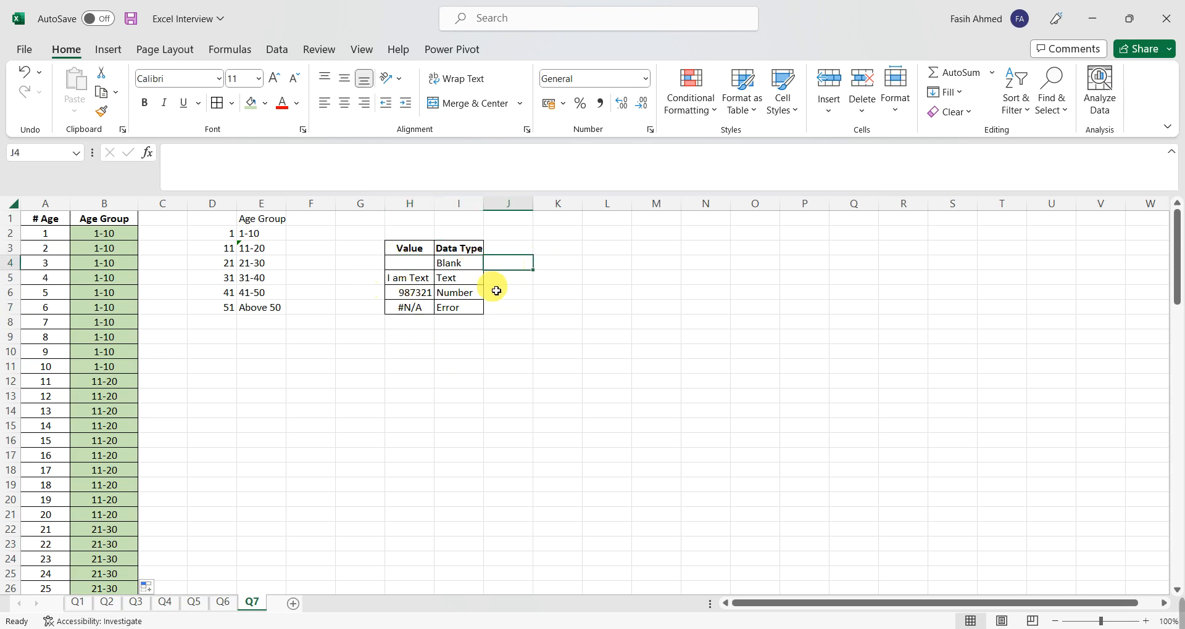
{"action": "left_click", "coordinate": [401, 285]}
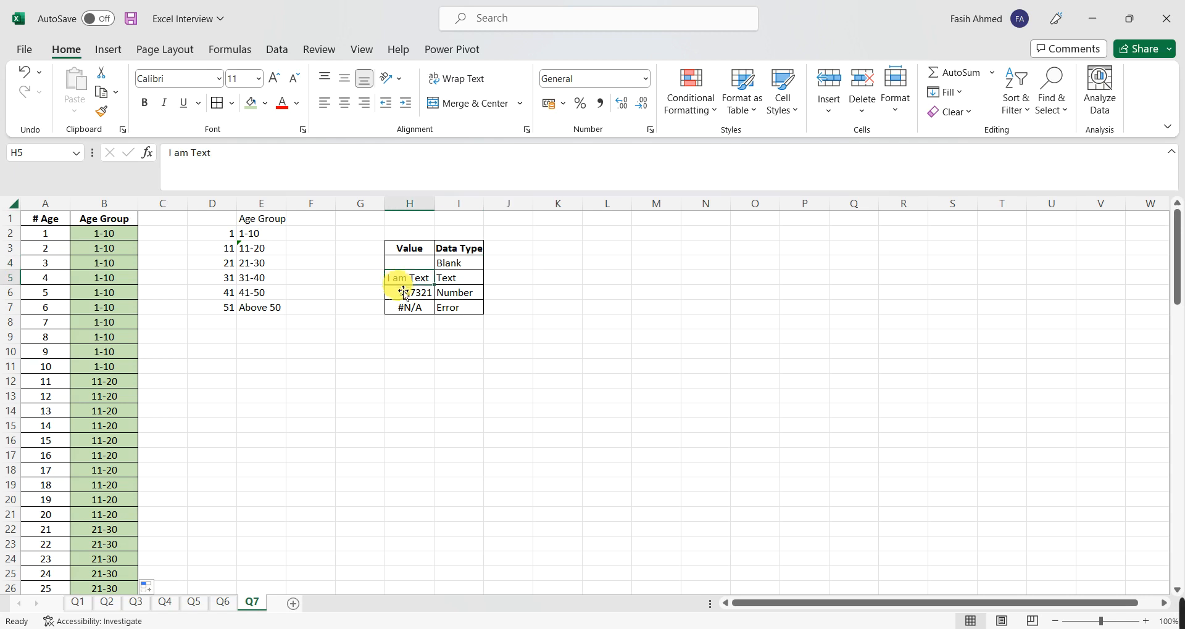
{"action": "left_click", "coordinate": [509, 284]}
{"action": "left_click", "coordinate": [408, 295]}
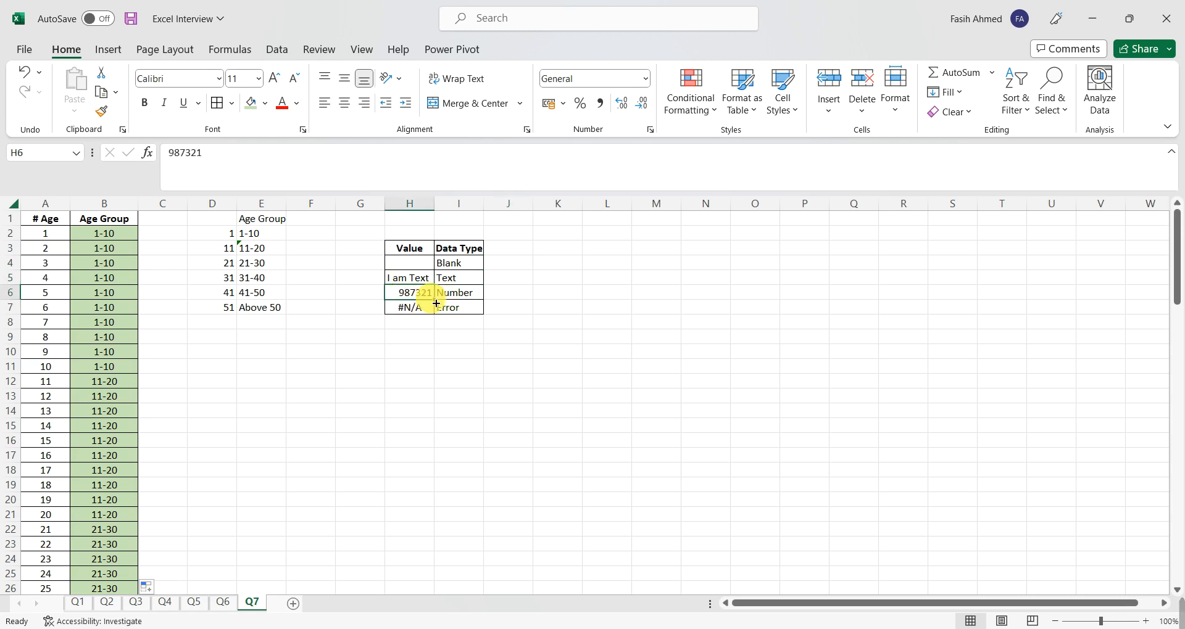
{"action": "left_click", "coordinate": [520, 295]}
{"action": "left_click", "coordinate": [409, 309]}
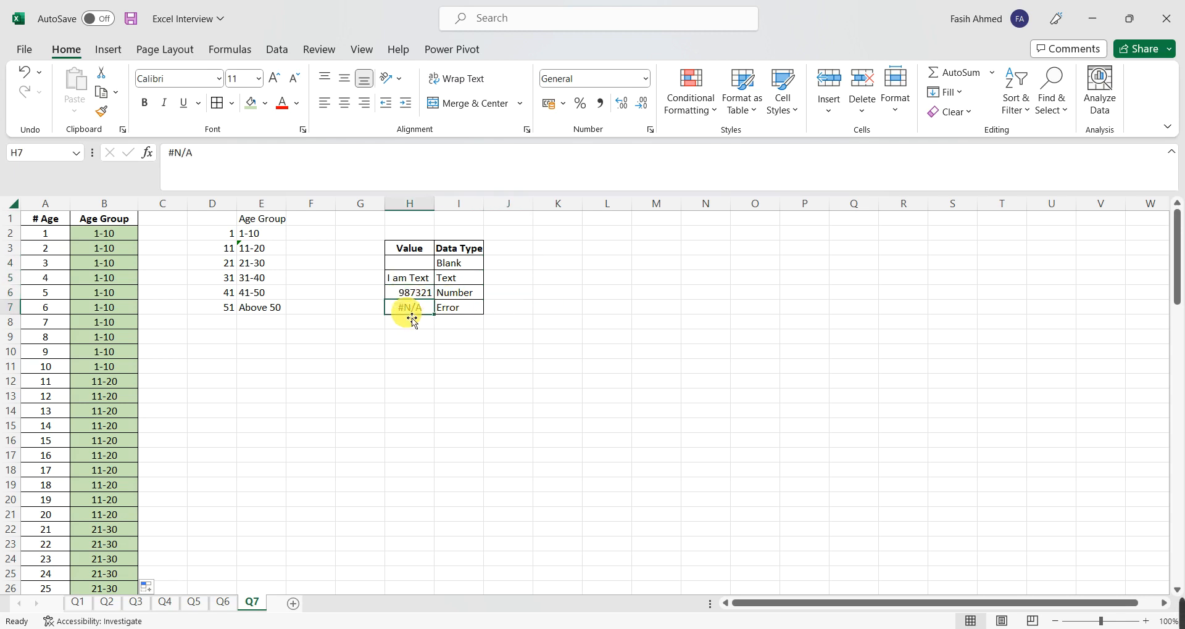
{"action": "left_click", "coordinate": [513, 309]}
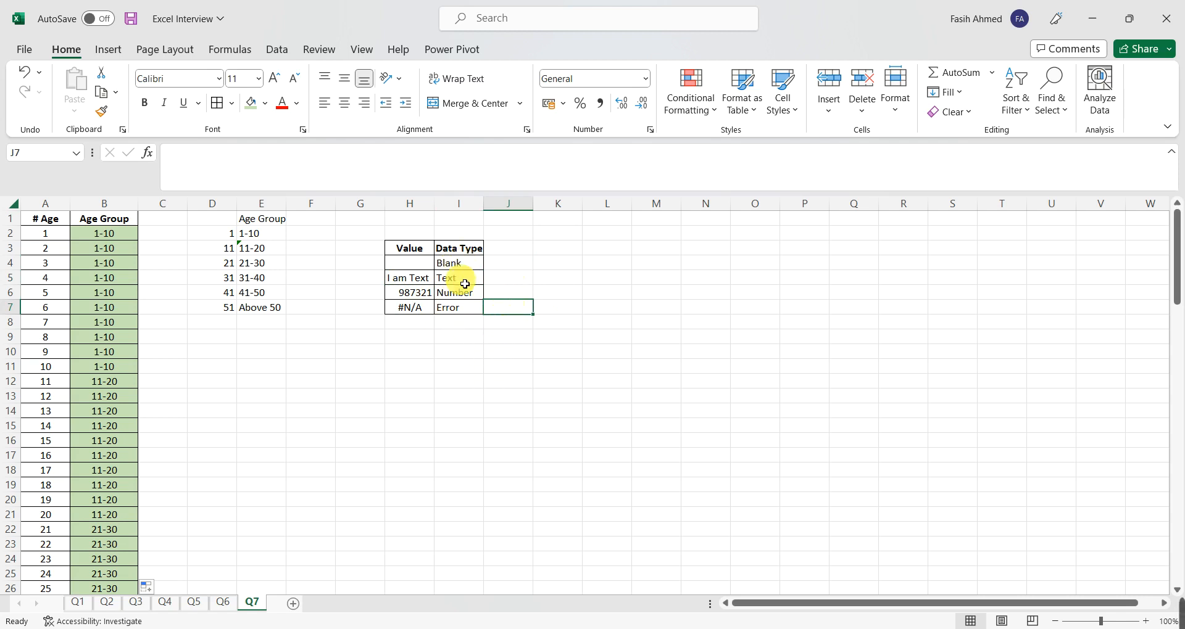
Enter =ISBLANK(H4) in J4 to test whether the first value is blank.
{"action": "left_click", "coordinate": [499, 265]}
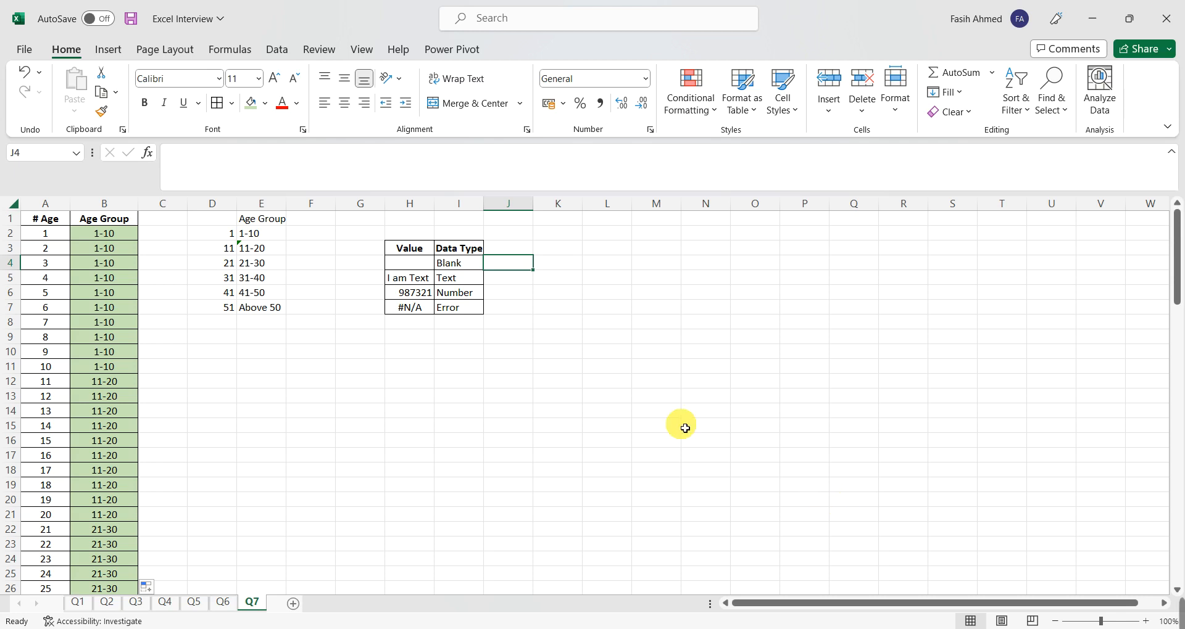
{"action": "left_click", "coordinate": [103, 234]}
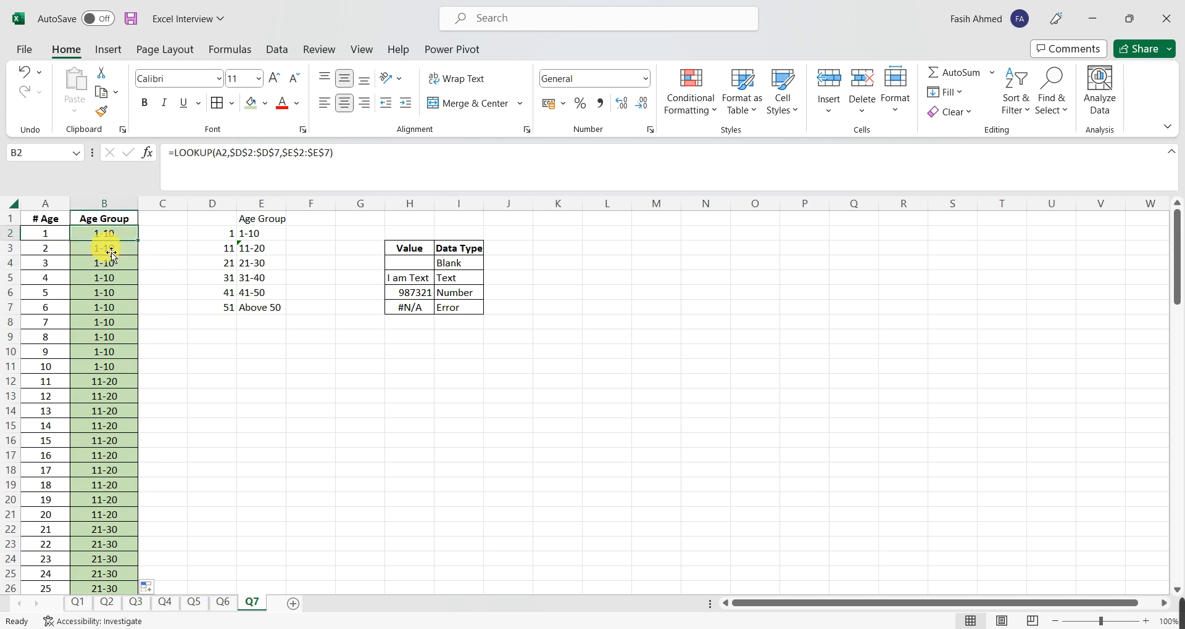
{"action": "left_click", "coordinate": [518, 262]}
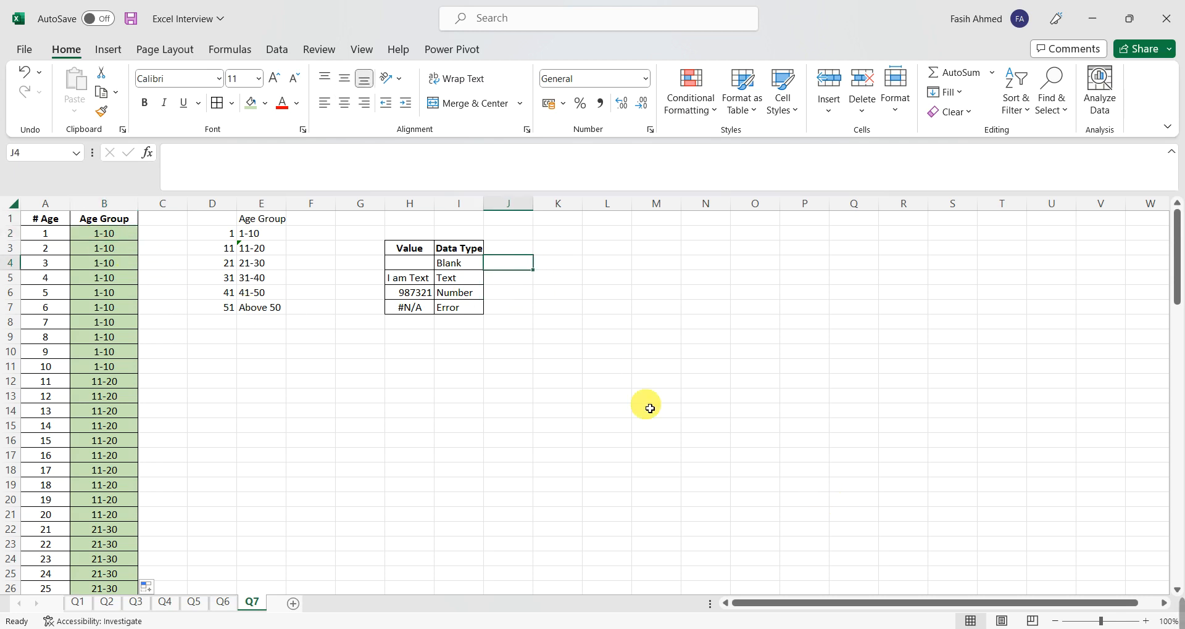
{"action": "type", "text": "="}
{"action": "key", "text": "Escape"}
{"action": "type", "text": "=isbla"}
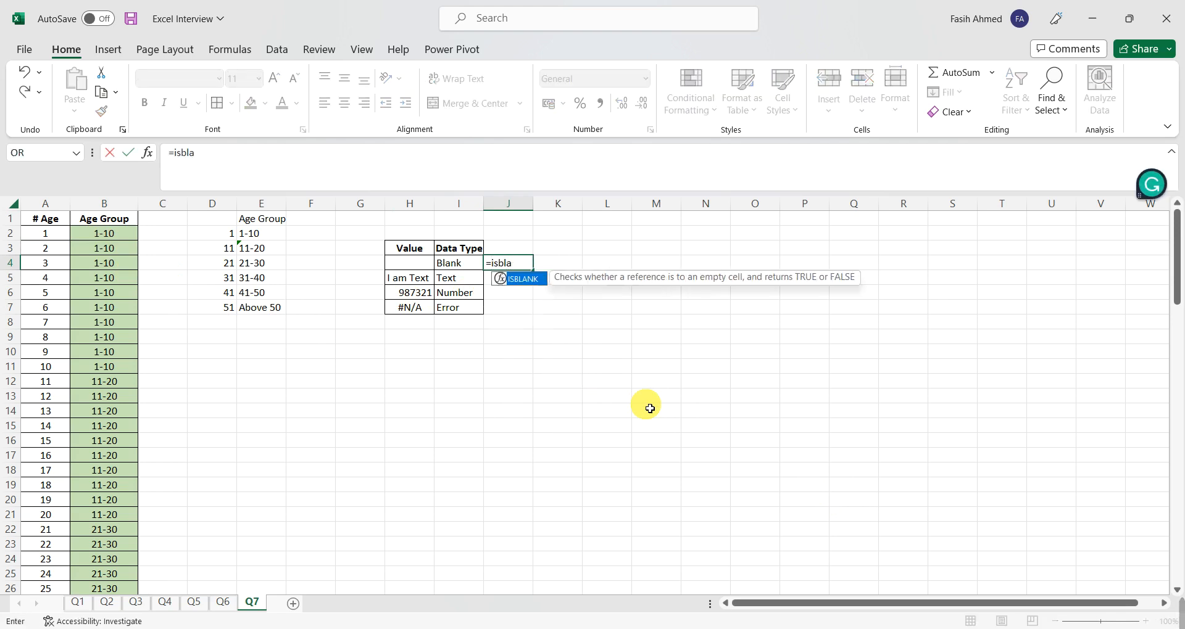
{"action": "key", "text": "Tab"}
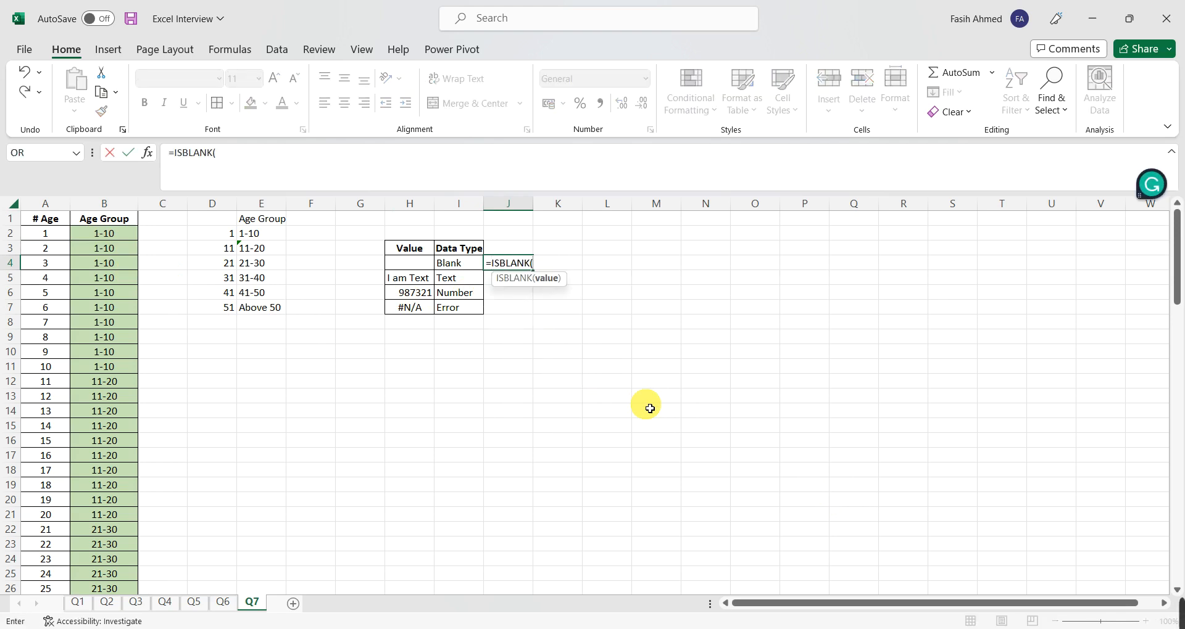
{"action": "key", "text": "Left"}
{"action": "key", "text": "Left"}
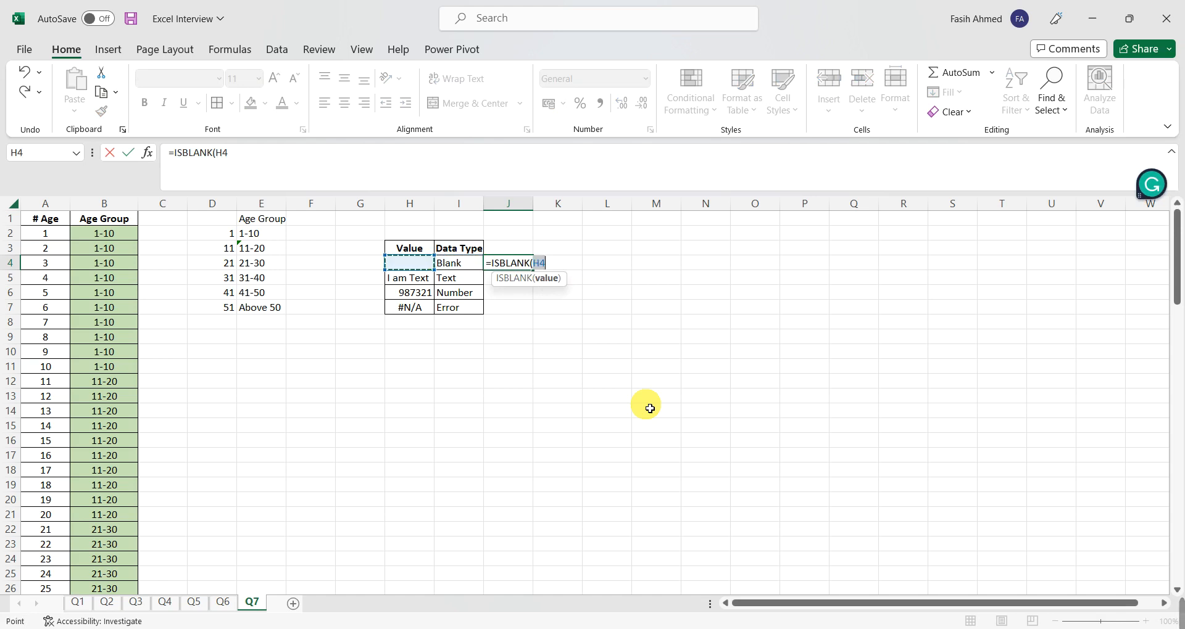
{"action": "type", "text": ")"}
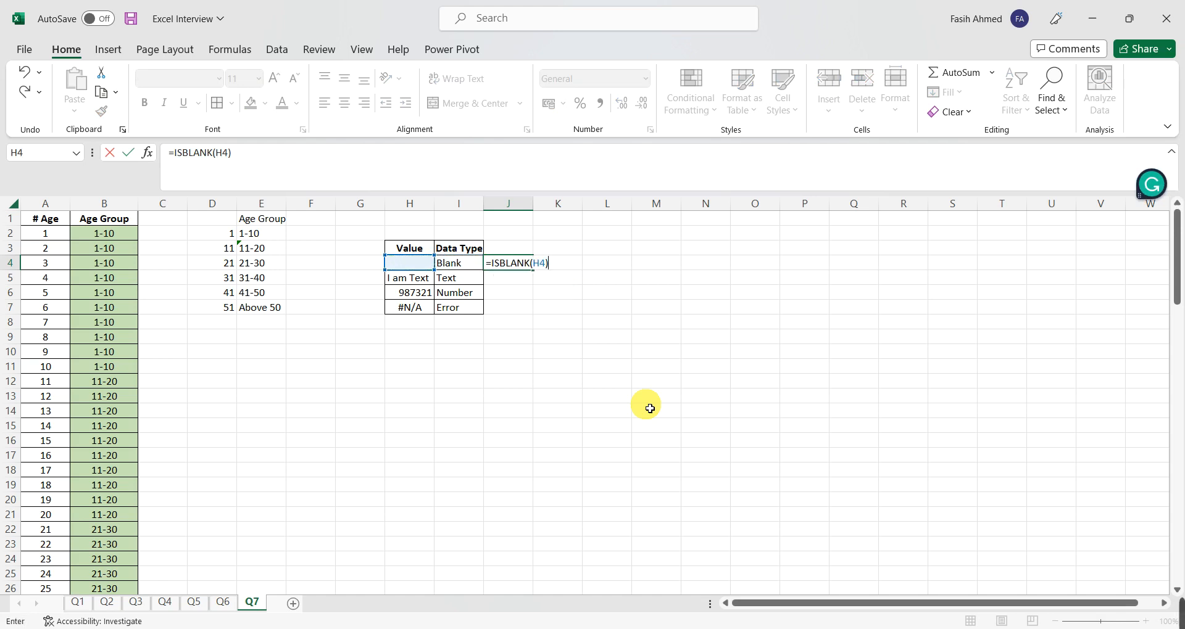
{"action": "key", "text": "Return"}
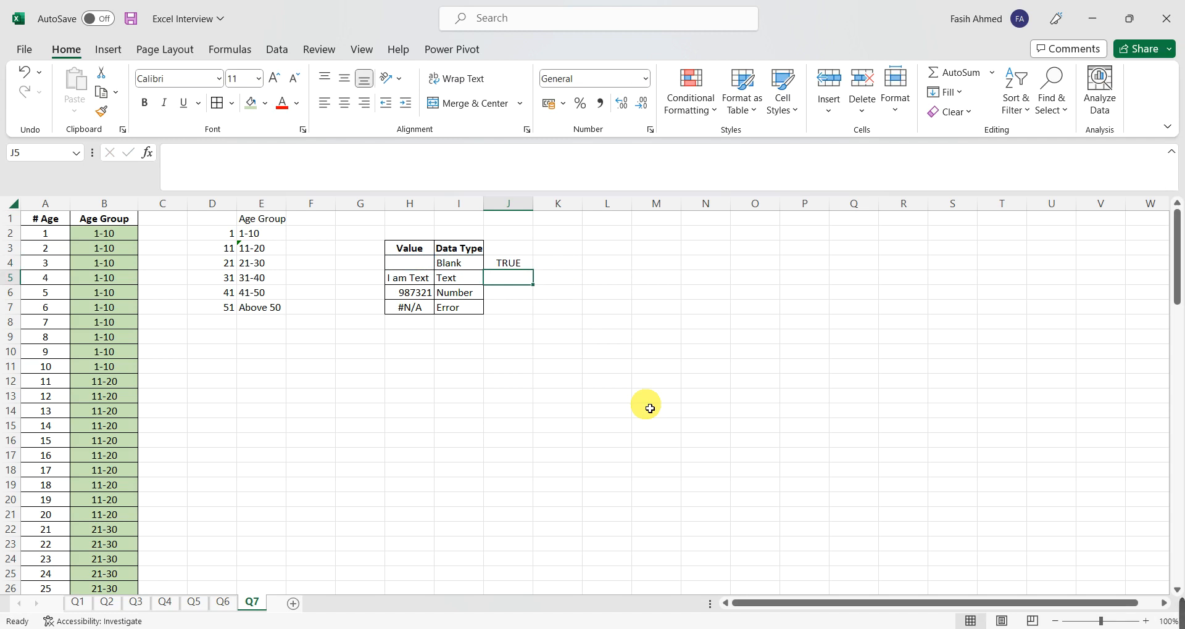
Enter an ISBLANK formula in J5 that tests the text value in H5.
{"action": "type", "text": "=ISBLANK("}
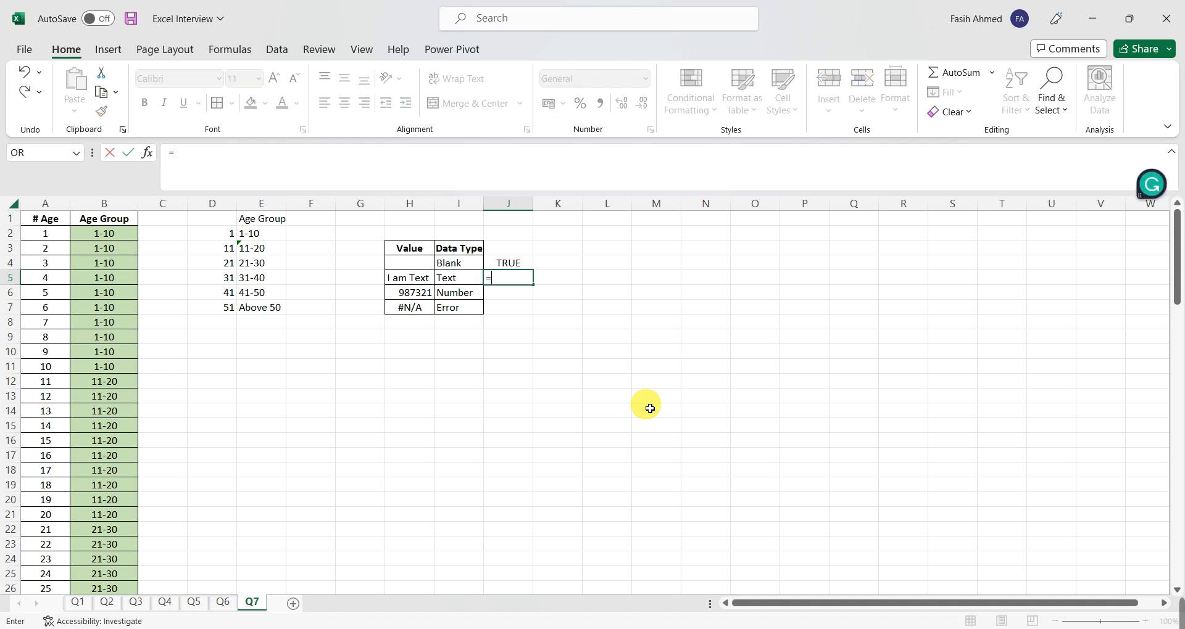
{"action": "key", "text": "Left"}
{"action": "key", "text": "Left"}
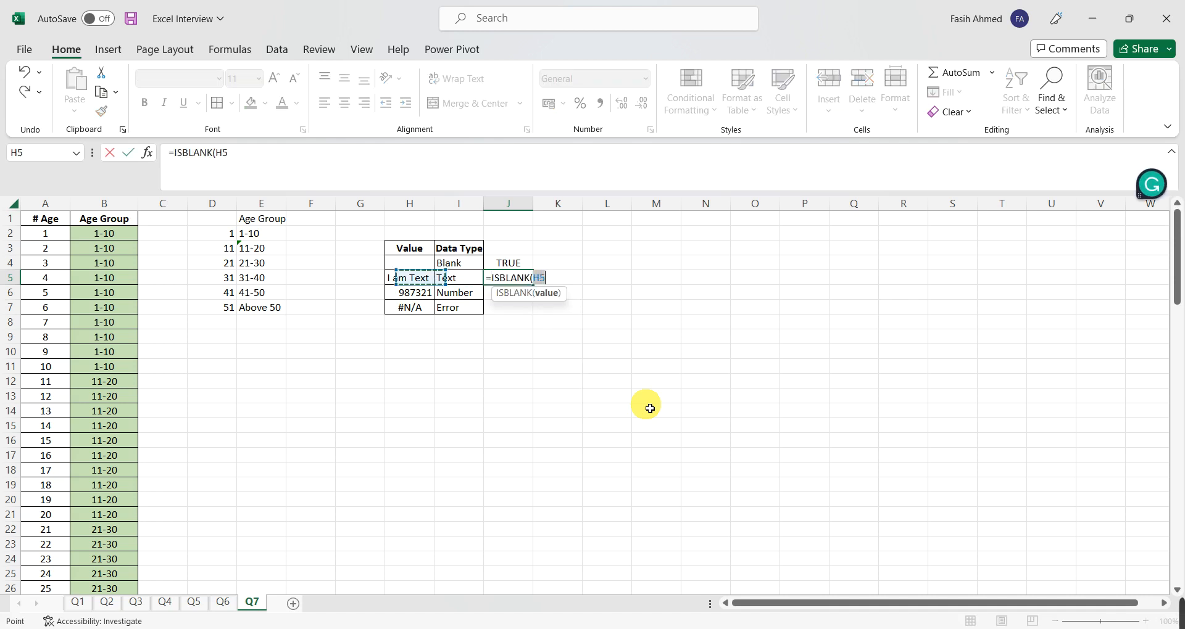
{"action": "key", "text": "Return"}
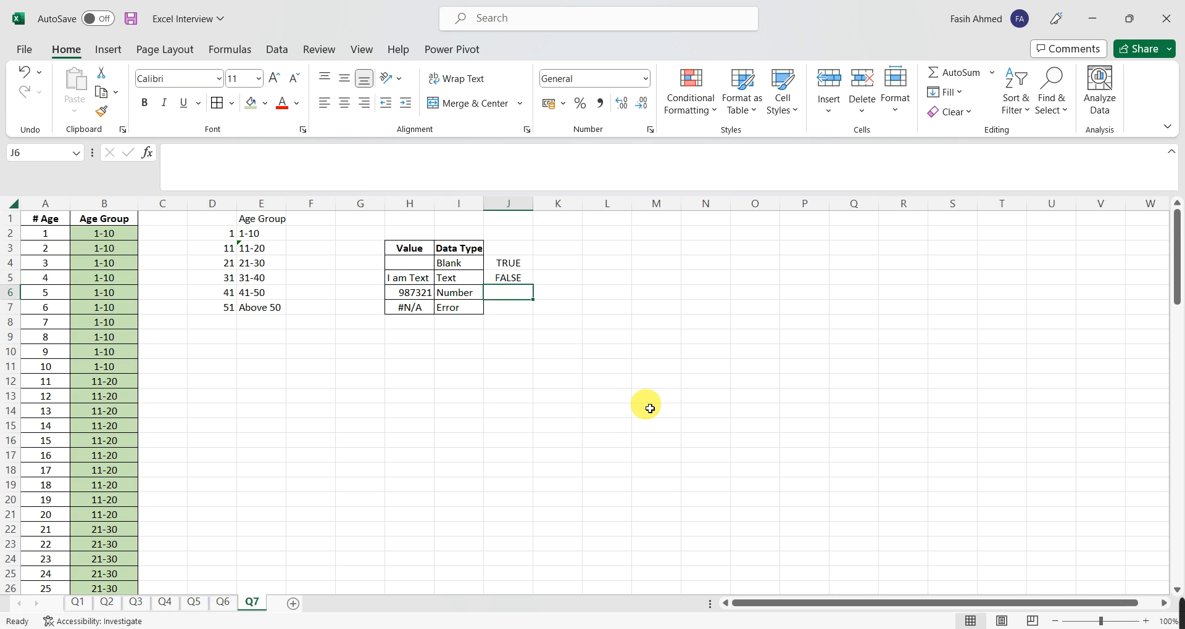
Clear the two ISBLANK test formulas from J4:J5.
{"action": "left_click", "coordinate": [410, 265]}
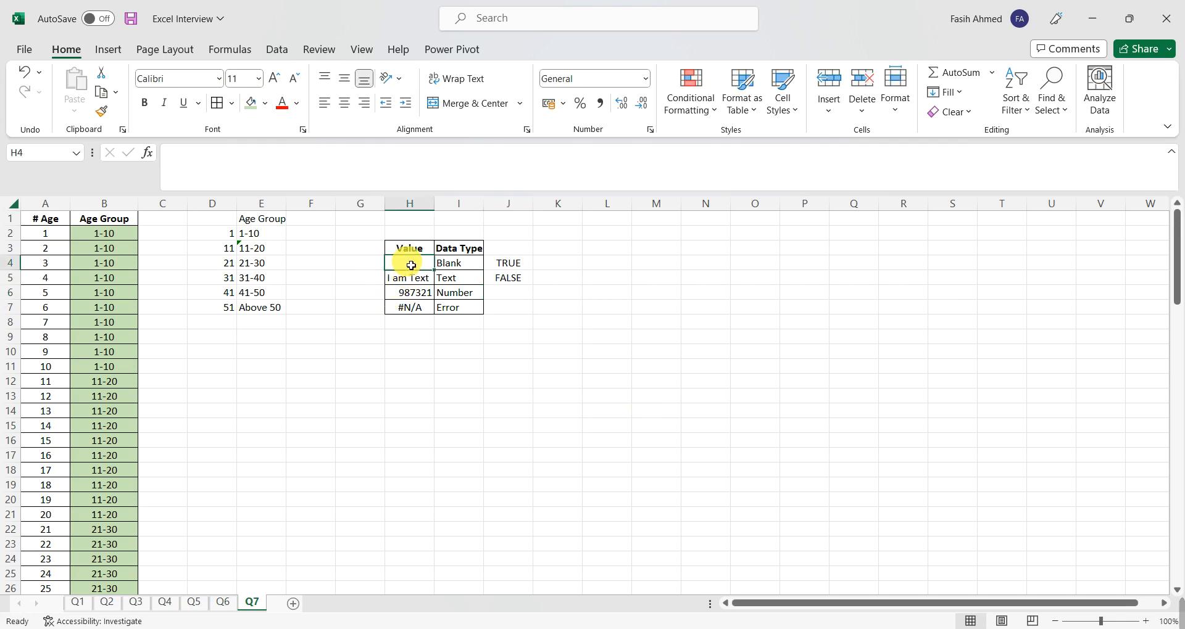
{"action": "left_click", "coordinate": [504, 266]}
{"action": "left_click", "coordinate": [405, 283]}
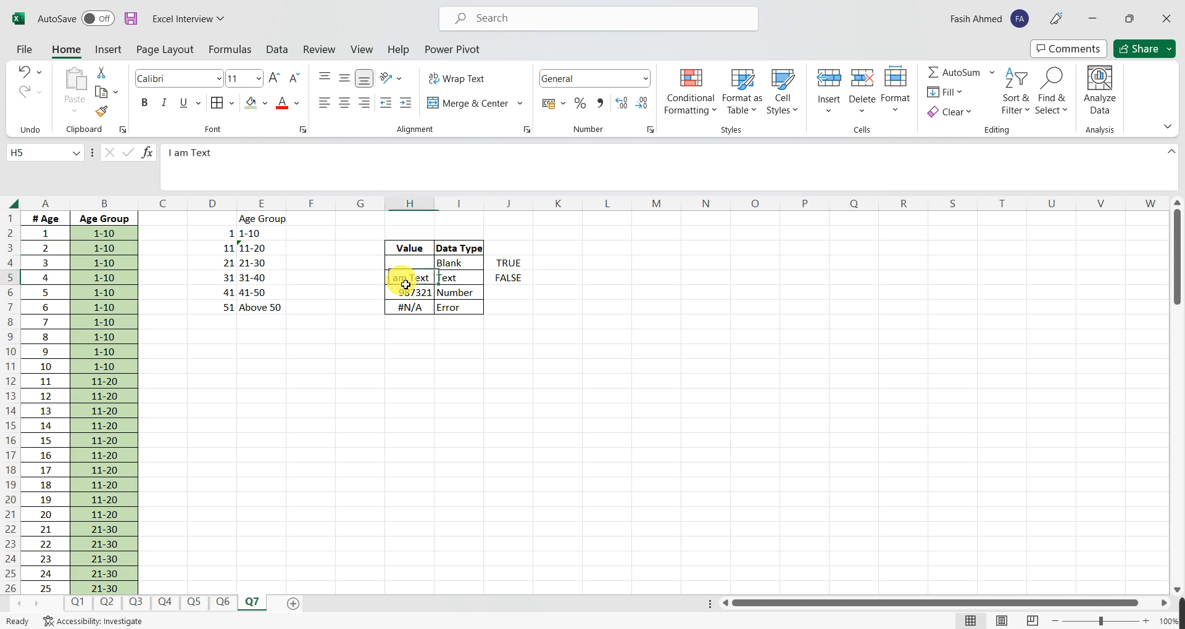
{"action": "left_click", "coordinate": [509, 282]}
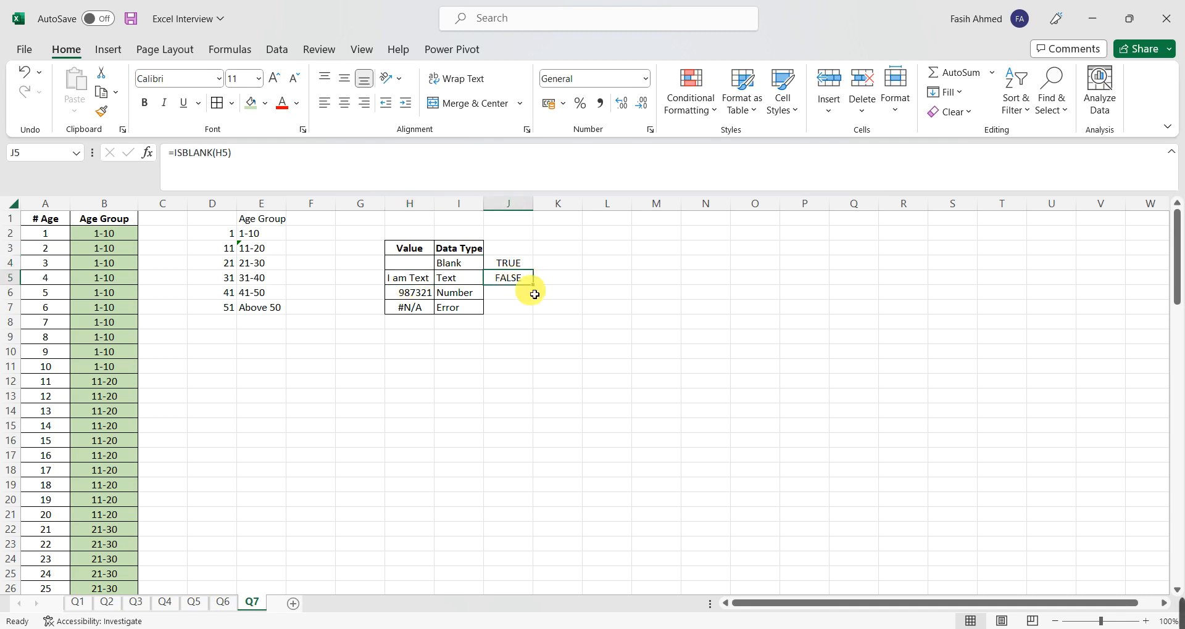
{"action": "left_click_drag", "start_coordinate": [521, 263], "coordinate": [526, 285]}
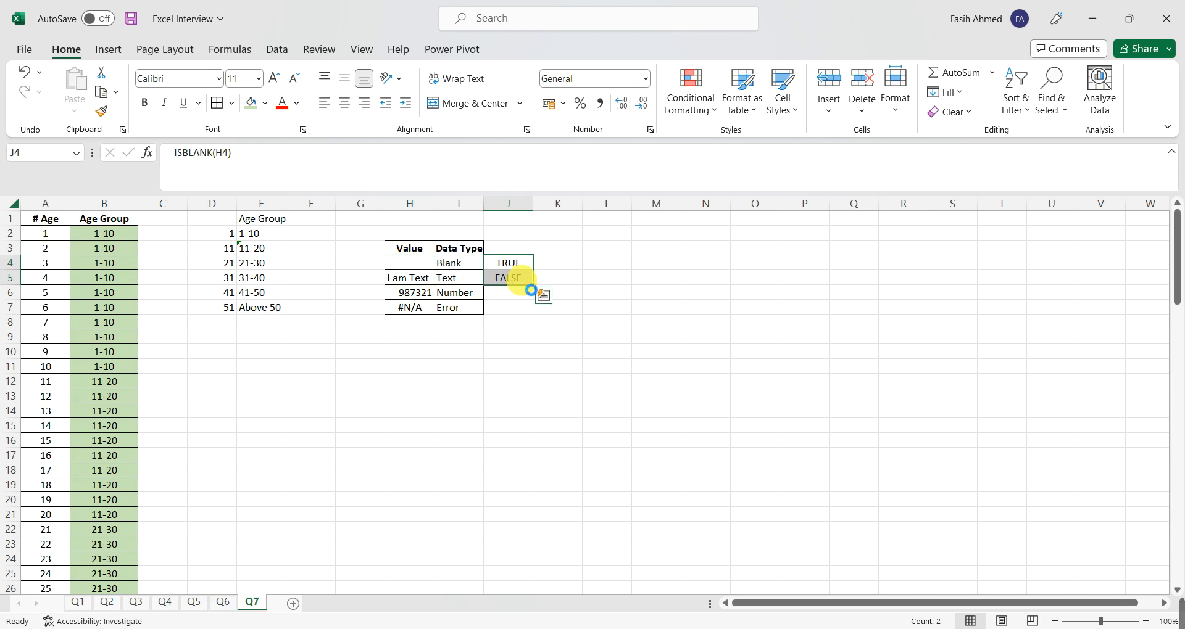
{"action": "key", "text": "Delete"}
{"action": "key", "text": "shift+Up"}
Start an IF formula in J4 with ISBLANK(H4) as its logical test.
{"action": "type", "text": "=if"}
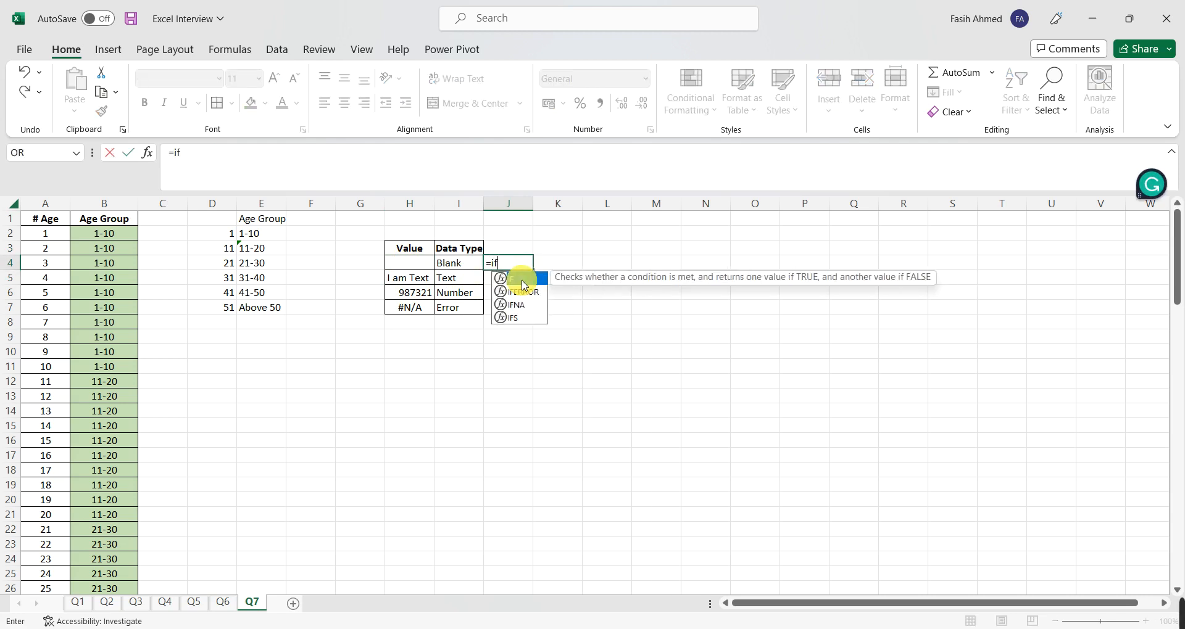
{"action": "key", "text": "Tab"}
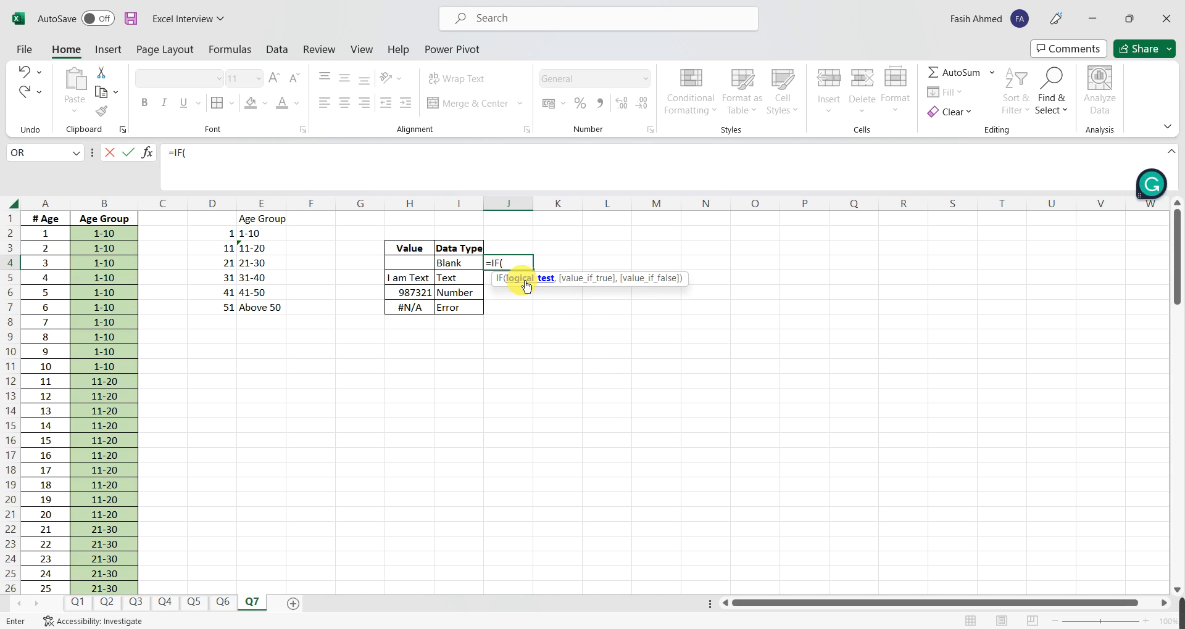
{"action": "type", "text": "isbla"}
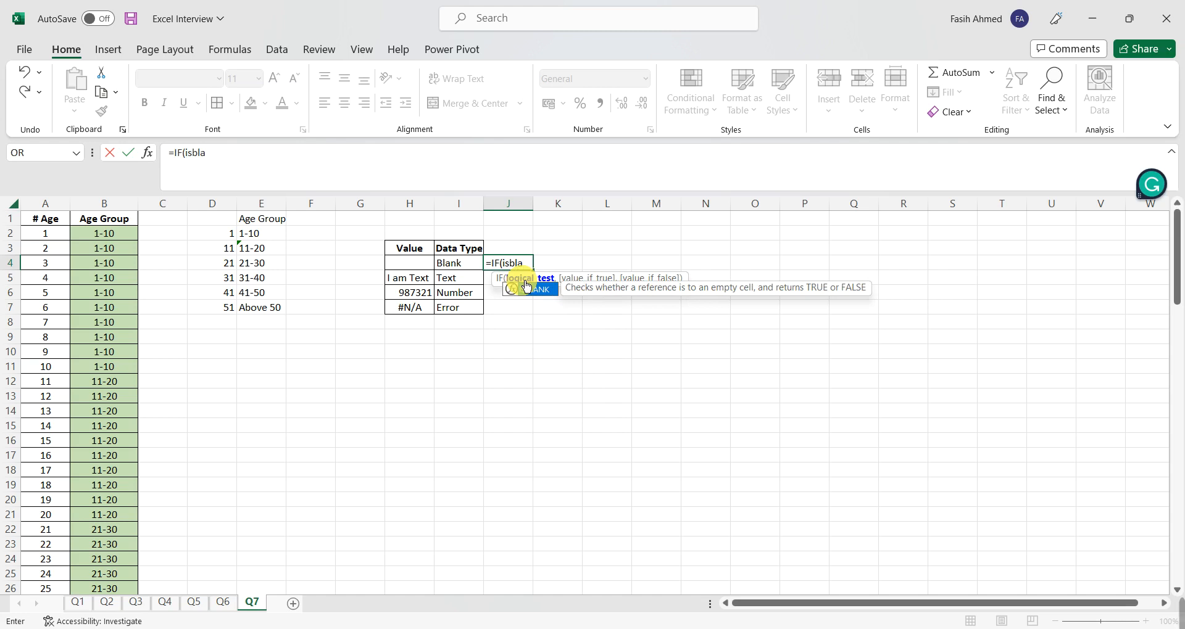
{"action": "key", "text": "Tab"}
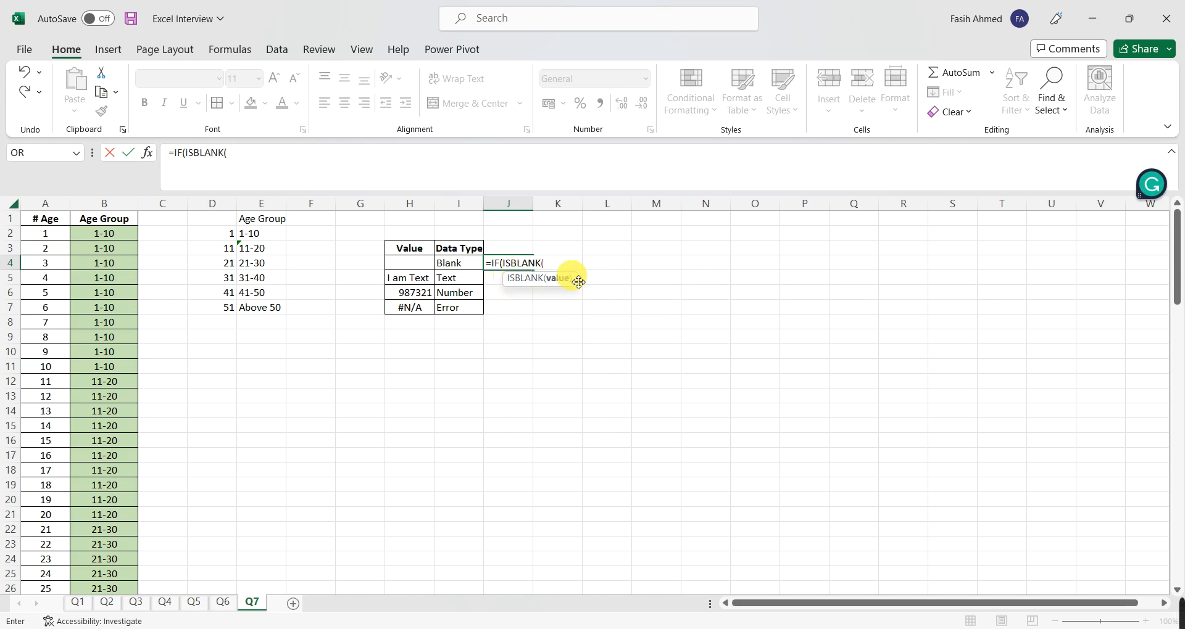
{"action": "left_click", "coordinate": [410, 266]}
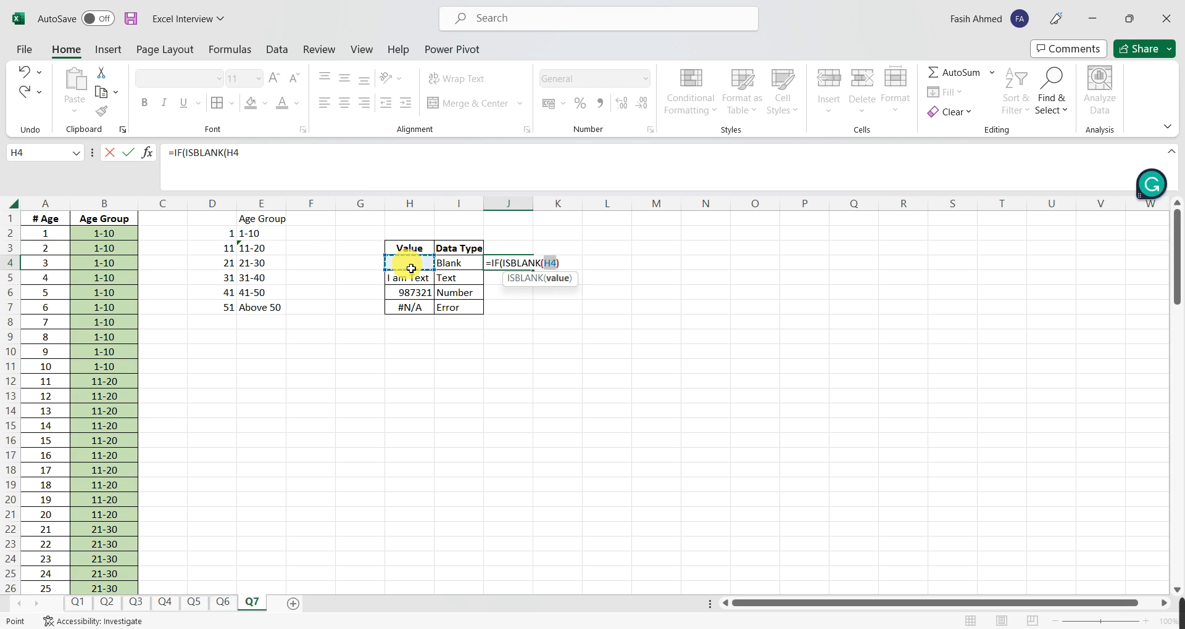
{"action": "type", "text": ")"}
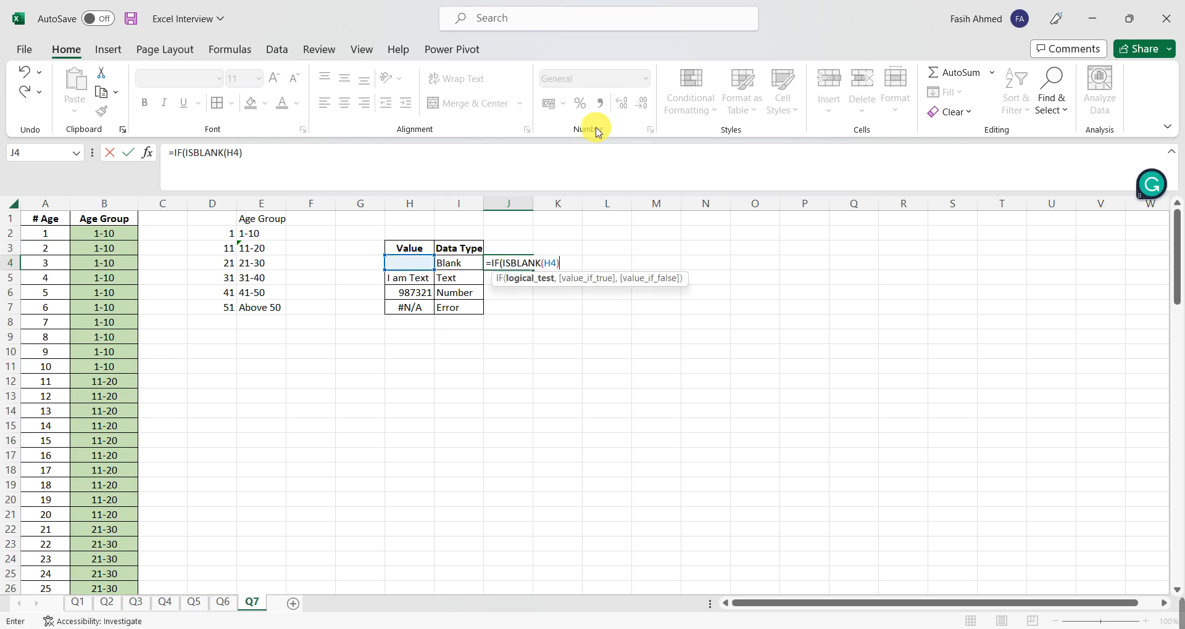
{"action": "left_click_drag", "start_coordinate": [559, 264], "coordinate": [508, 267]}
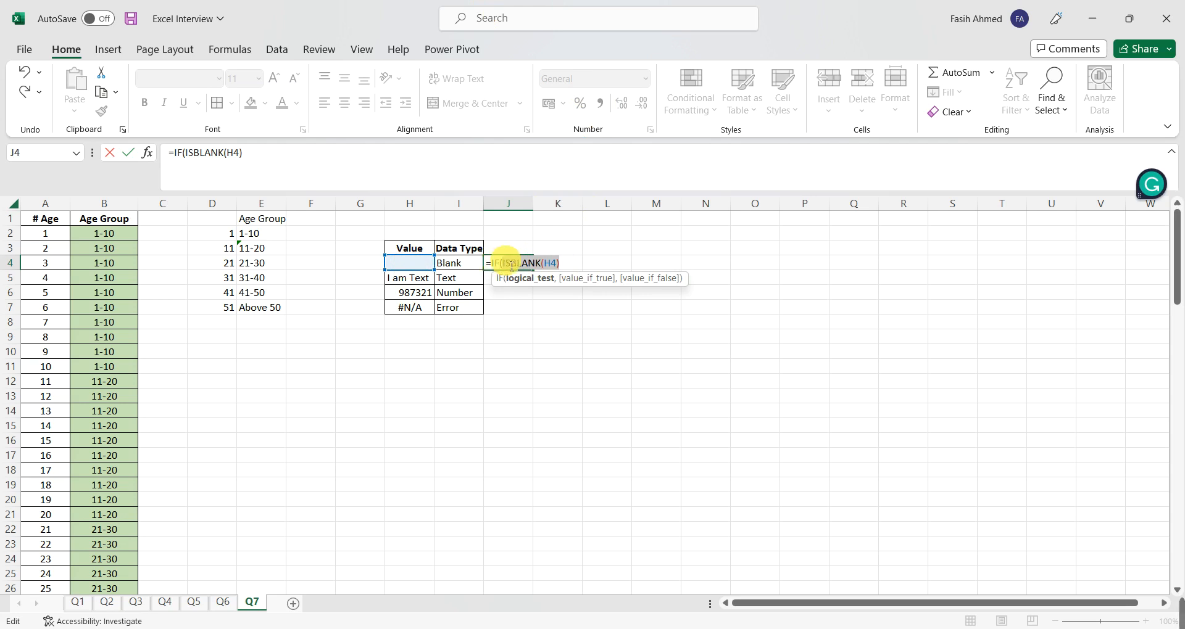
{"action": "left_click", "coordinate": [572, 264]}
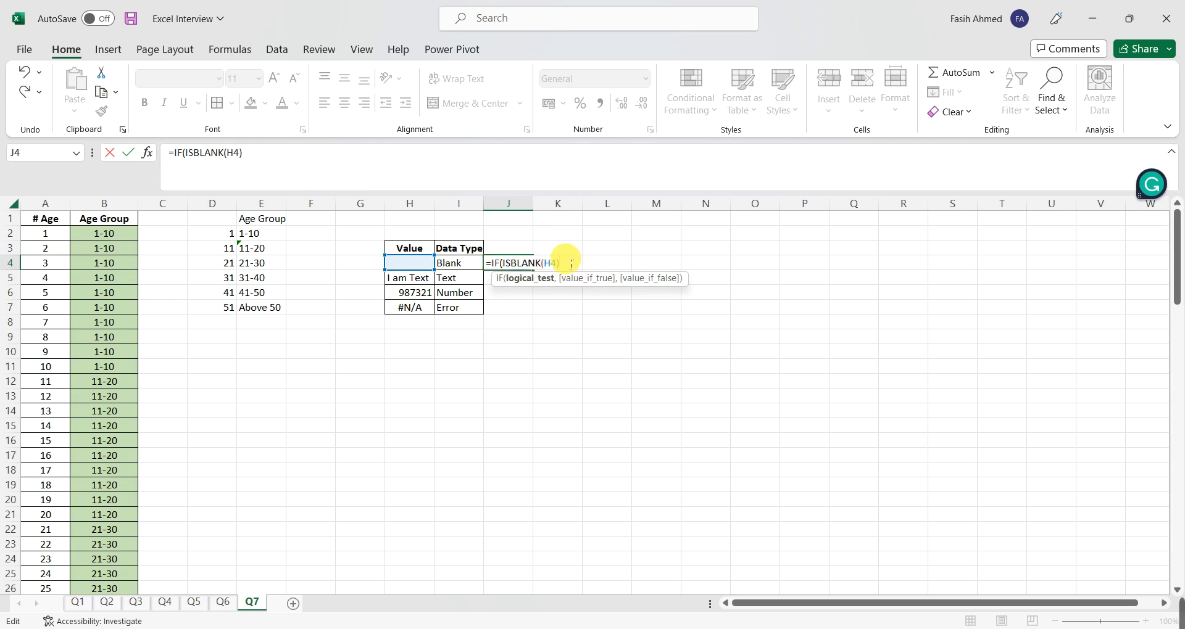
{"action": "type", "text": ","}
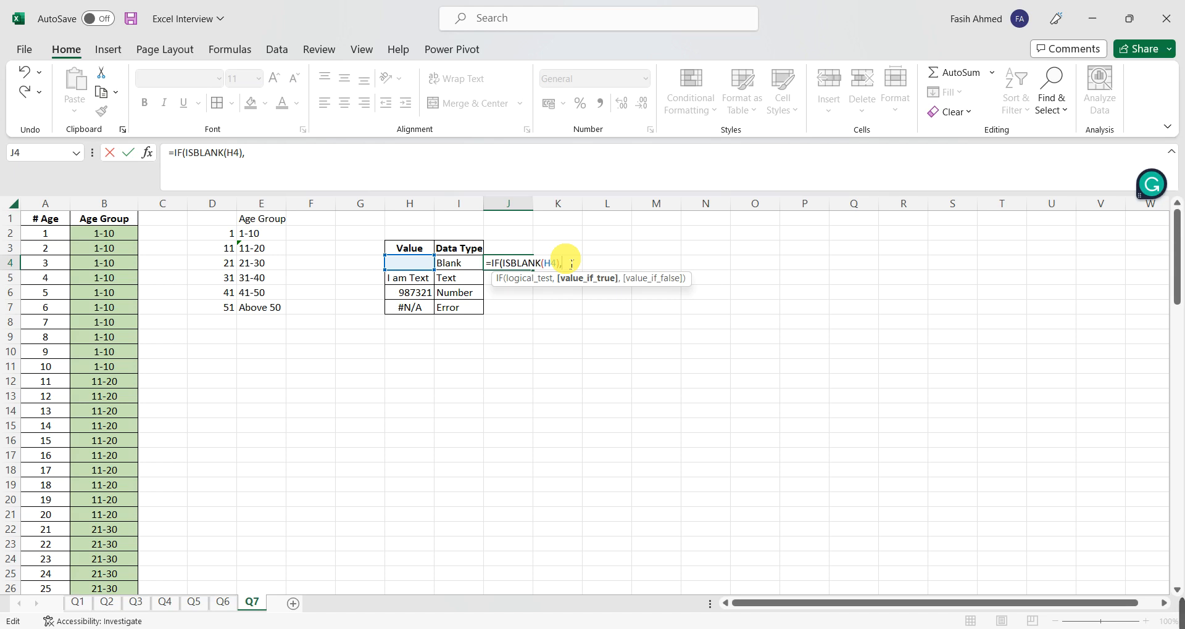
{"action": "type", "text": "\"Blank"}
{"action": "key", "text": "BackSpace"}
{"action": "key", "text": "BackSpace"}
{"action": "key", "text": "BackSpace"}
{"action": "key", "text": "BackSpace"}
{"action": "key", "text": "BackSpace"}
{"action": "type", "text": "="}
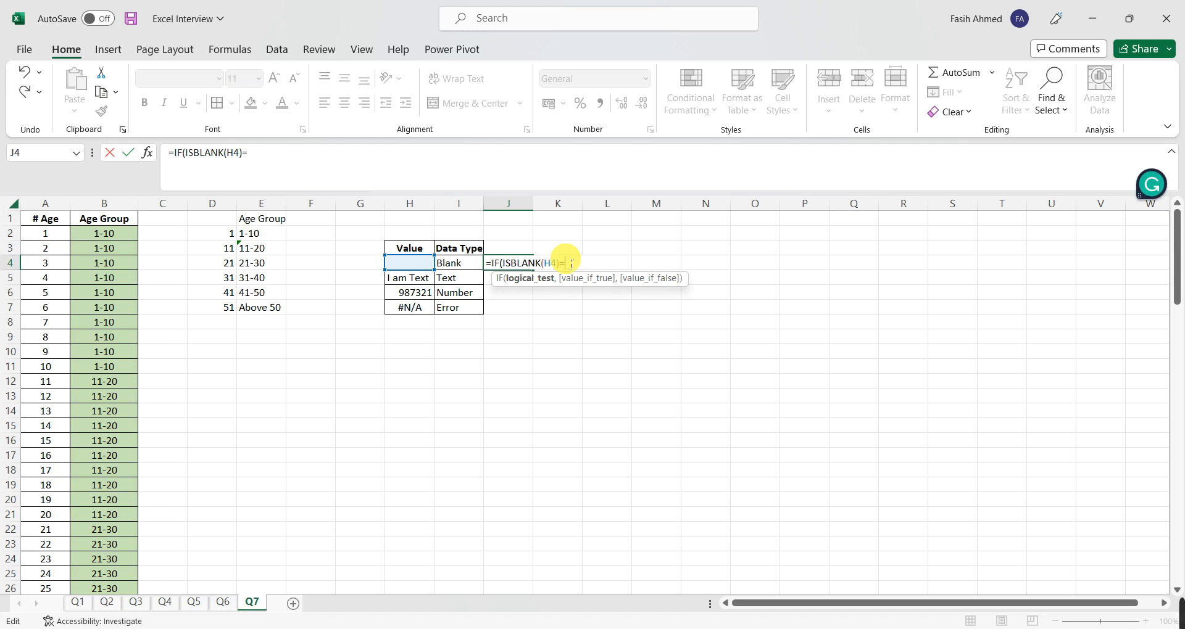
{"action": "type", "text": "Tr"}
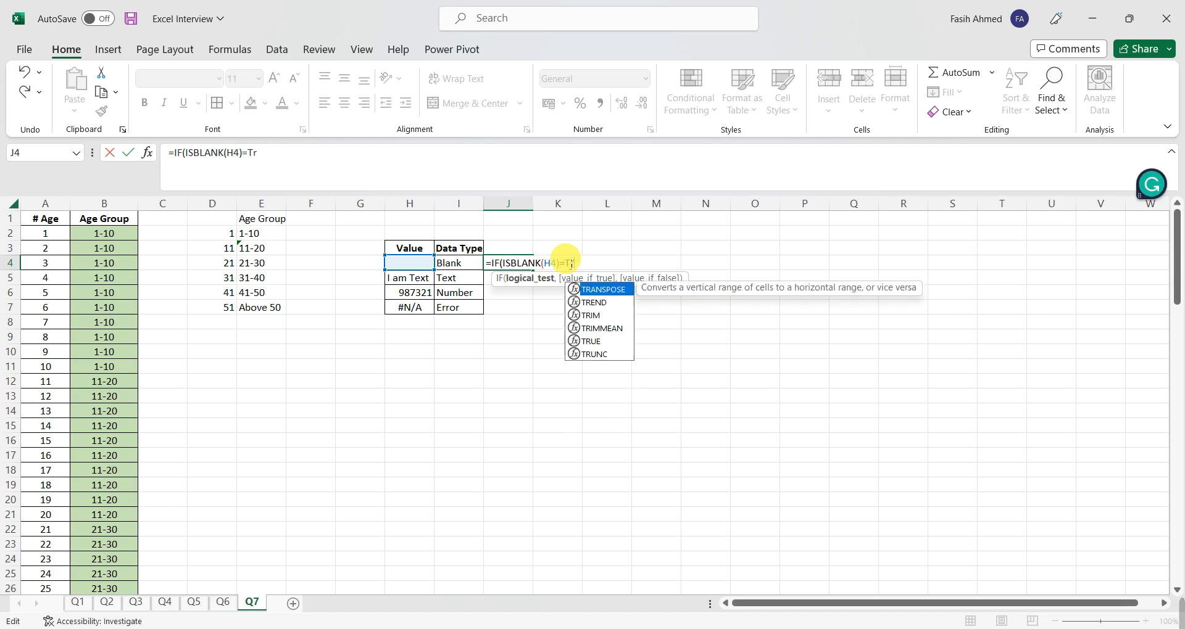
{"action": "key", "text": "BackSpace"}
{"action": "key", "text": "BackSpace"}
{"action": "key", "text": "BackSpace"}
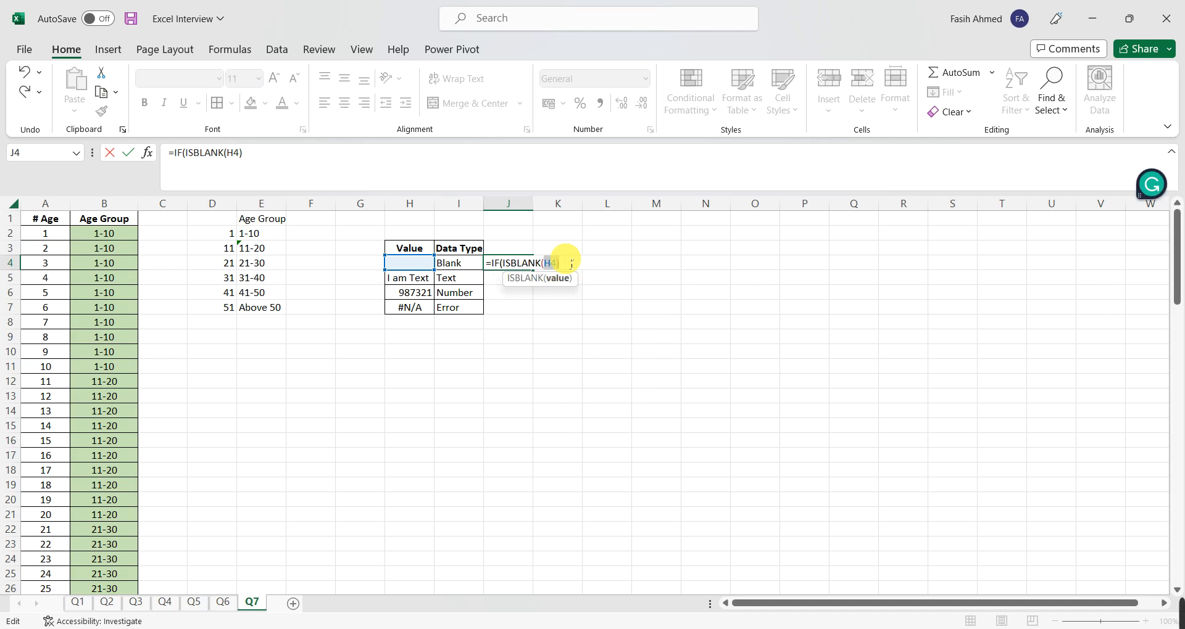
Make the IF formula in J4 return "Blank" when the ISBLANK(H4) test is true.
{"action": "key", "text": "shift+Left"}
{"action": "key", "text": "shift+Left"}
{"action": "key", "text": "shift+Left"}
{"action": "key", "text": "shift+Left"}
{"action": "key", "text": "shift+Left"}
{"action": "key", "text": "shift+Left"}
{"action": "key", "text": "shift+Left"}
{"action": "key", "text": "shift+Left"}
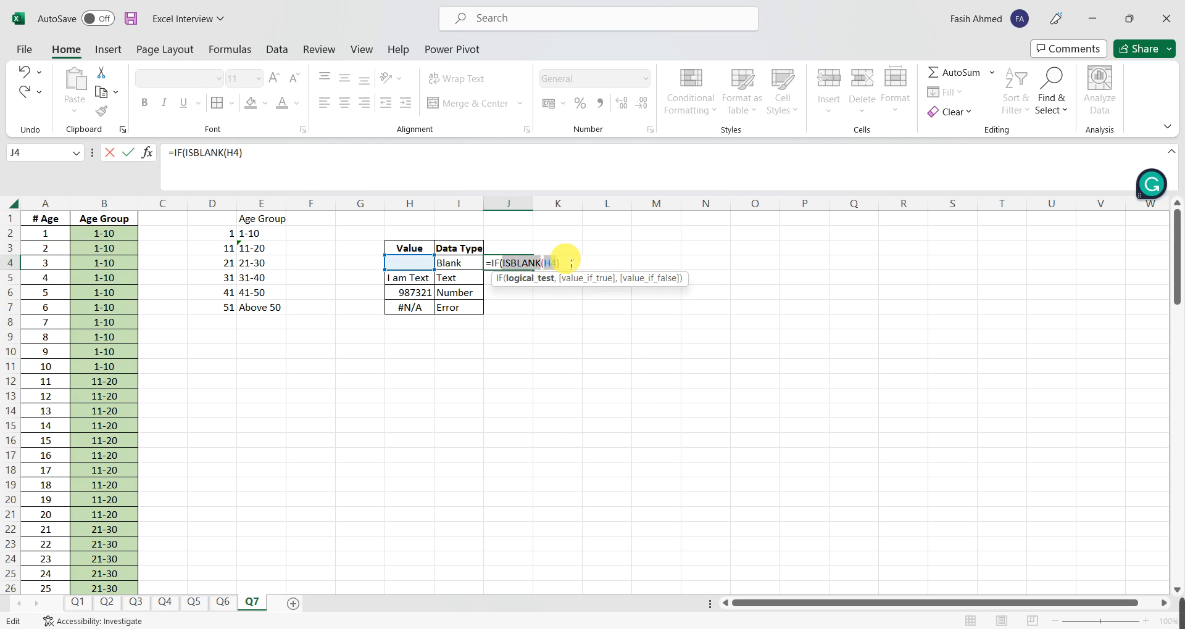
{"action": "key", "text": "Right"}
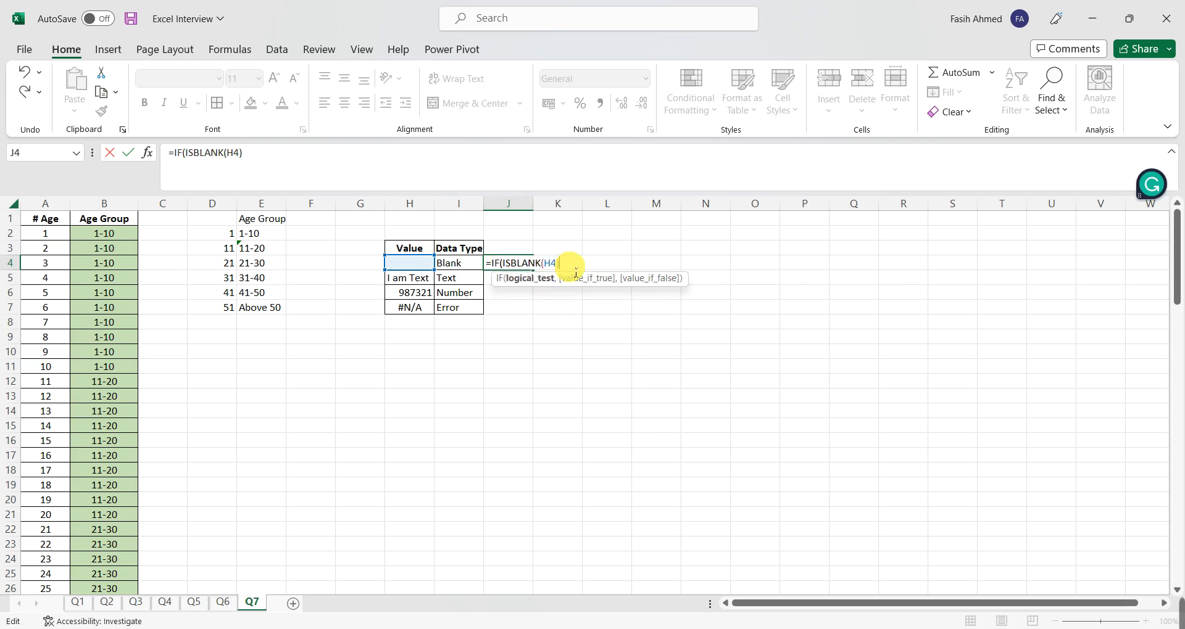
{"action": "type", "text": ",\""}
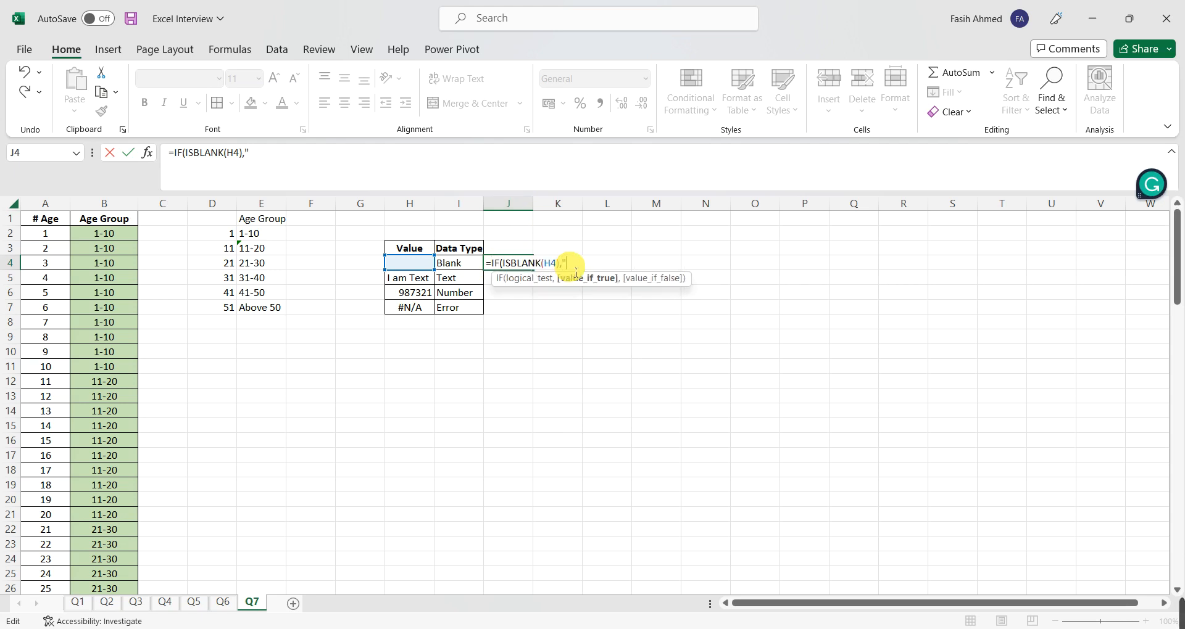
{"action": "type", "text": "Blank\","}
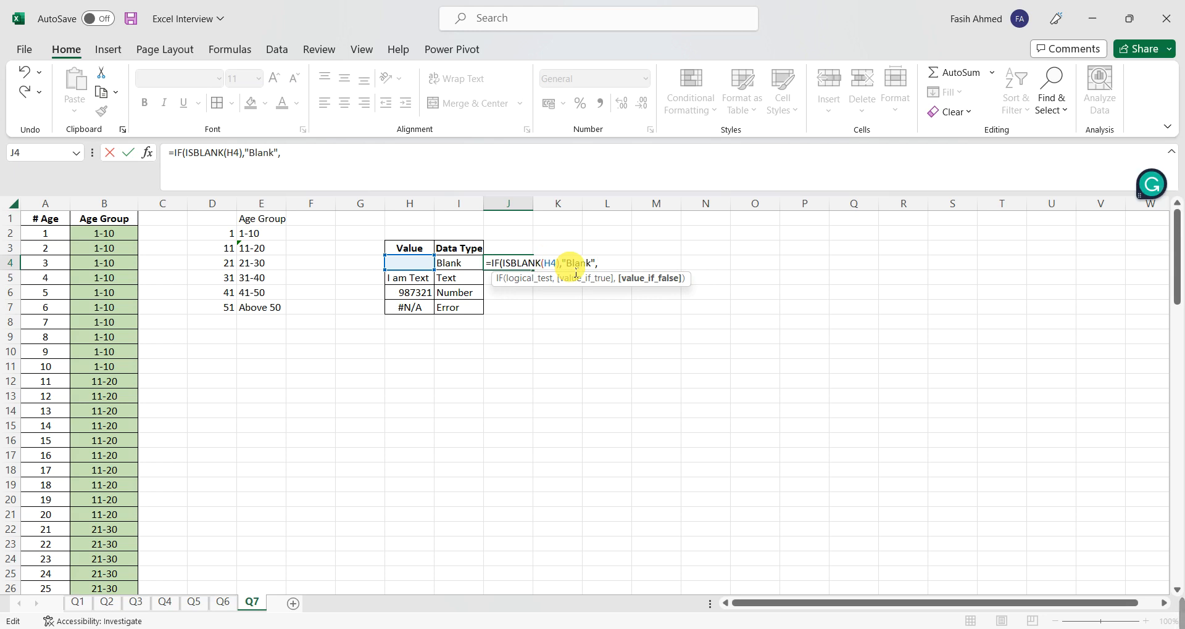
Nest a second IF as the false result that tests ISTEXT(H4) and returns "Text".
{"action": "type", "text": "IF("}
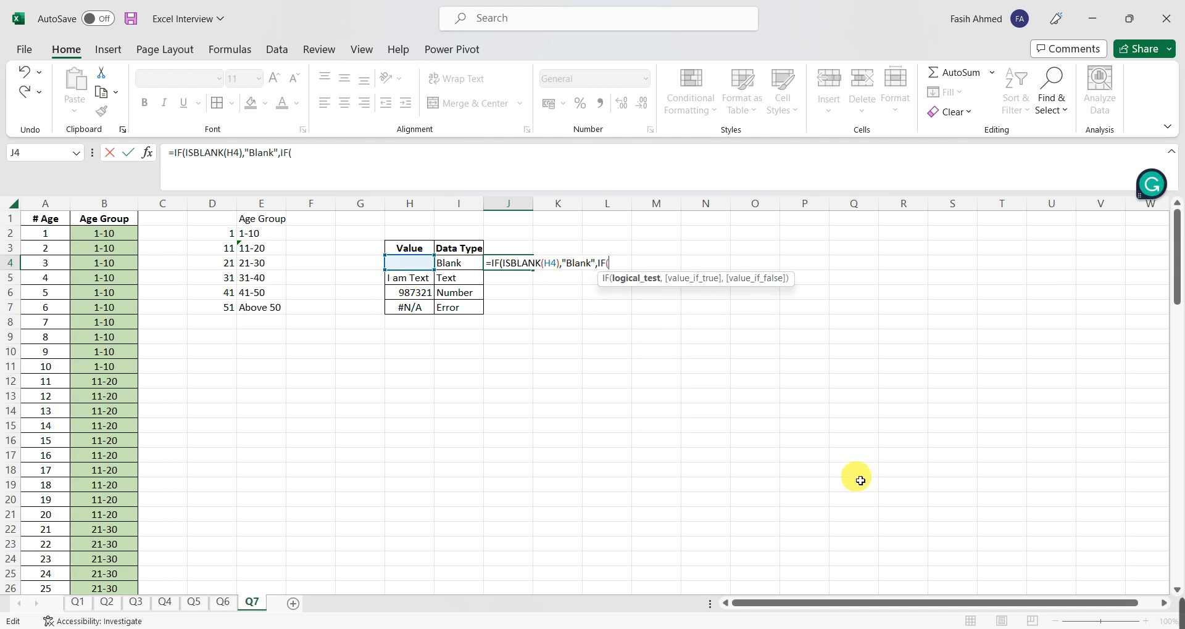
{"action": "type", "text": "ISTEXT("}
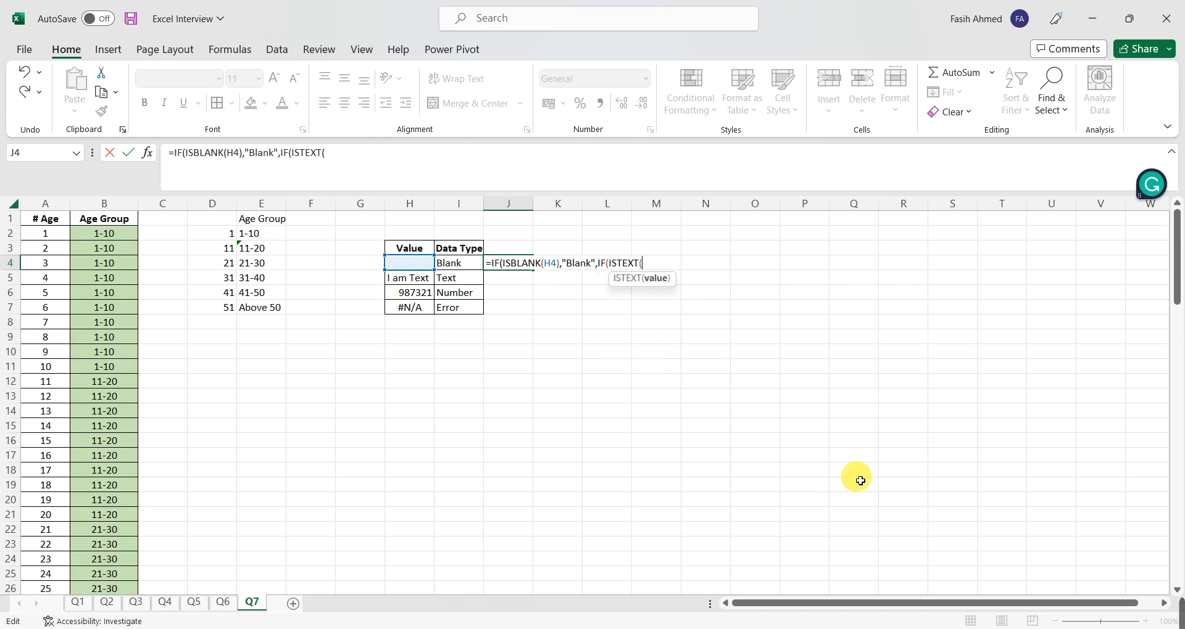
{"action": "left_click", "coordinate": [415, 266]}
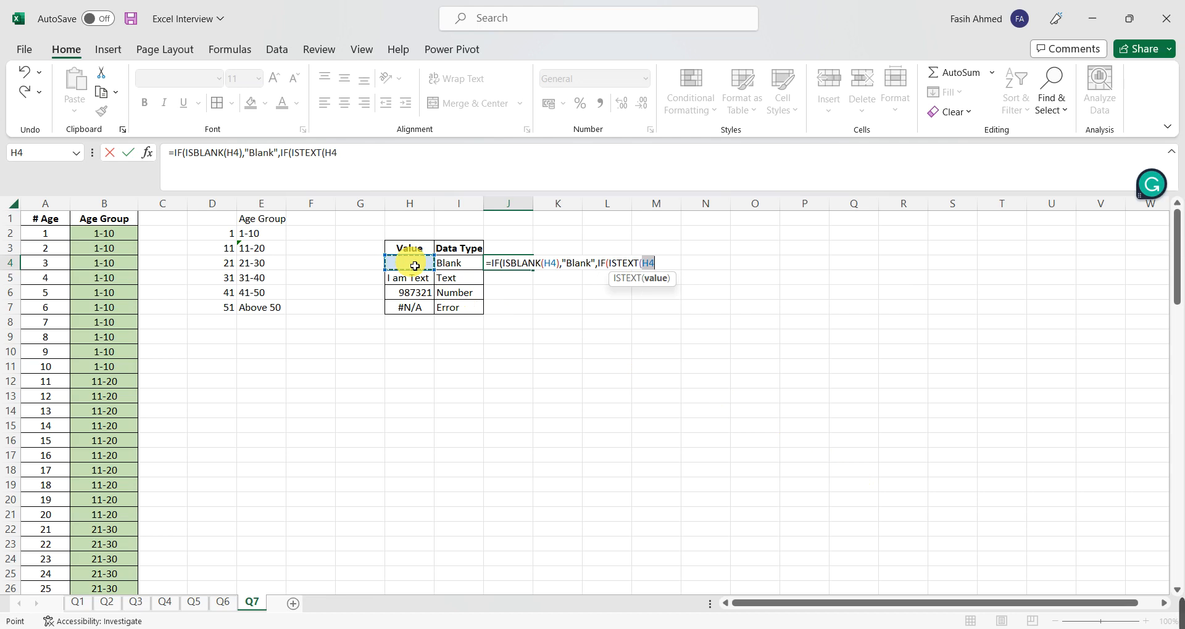
{"action": "type", "text": "),\"Te"}
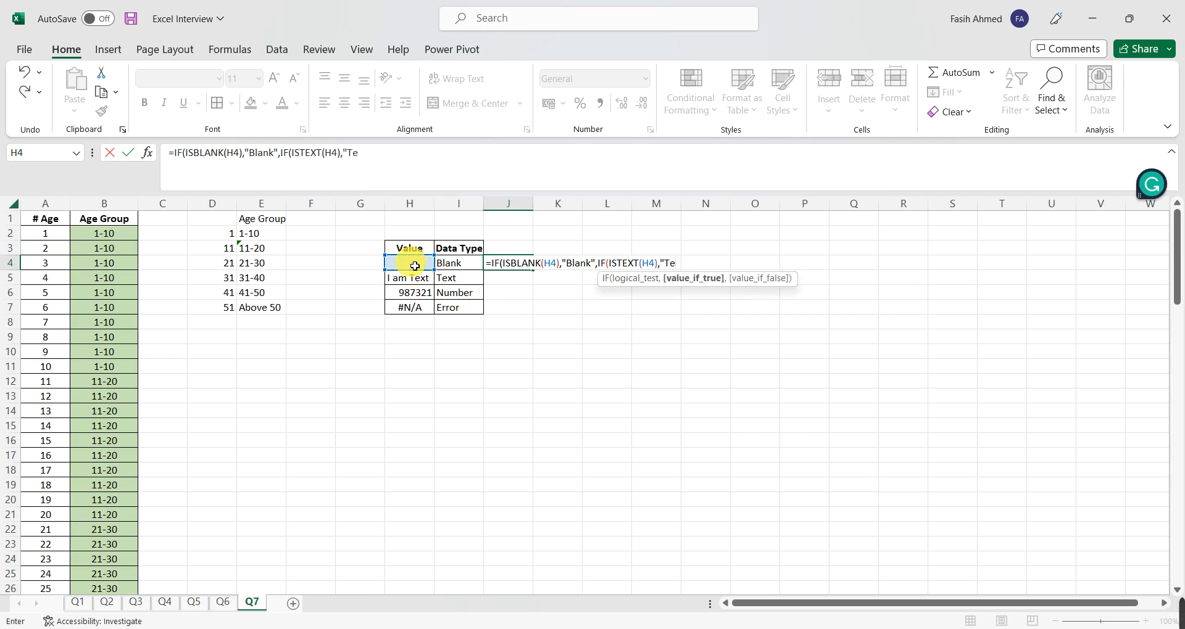
{"action": "type", "text": "xt\","}
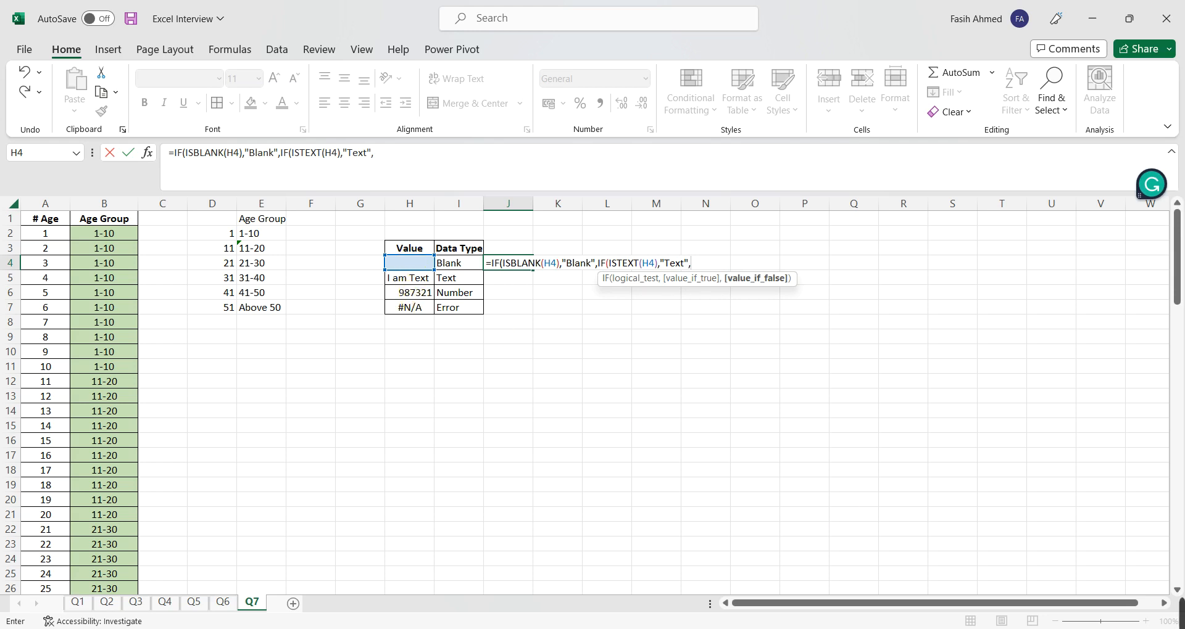
Nest a third IF in the J4 formula that tests ISNUMBER(H4) and returns "Number".
{"action": "type", "text": "IF("}
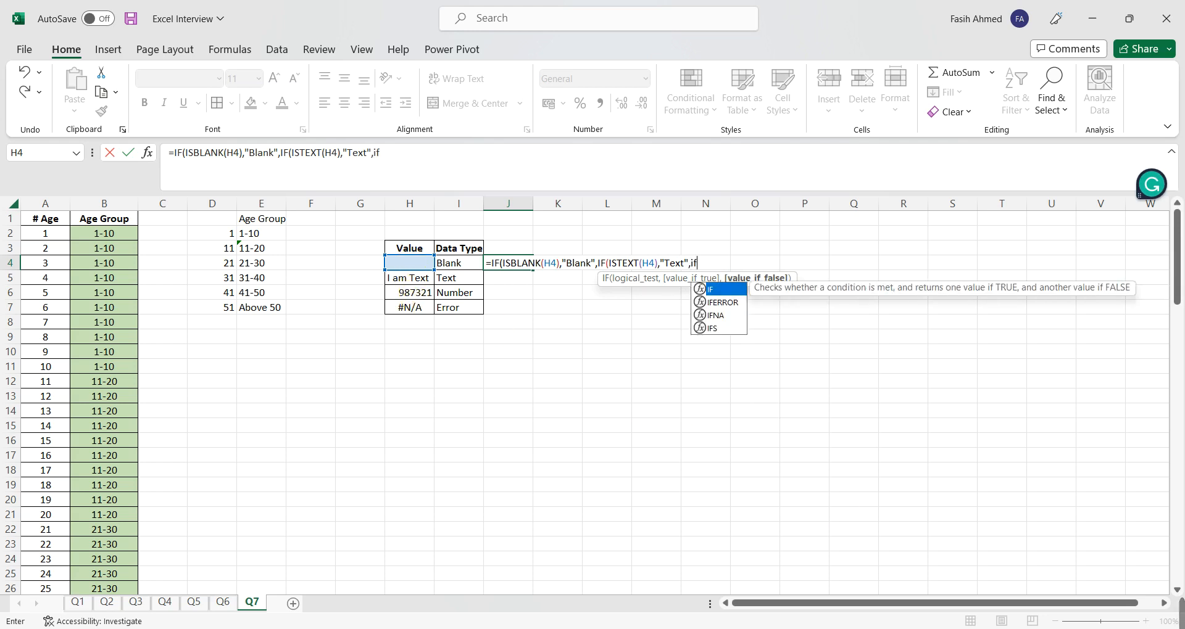
{"action": "type", "text": "ISNUMBER("}
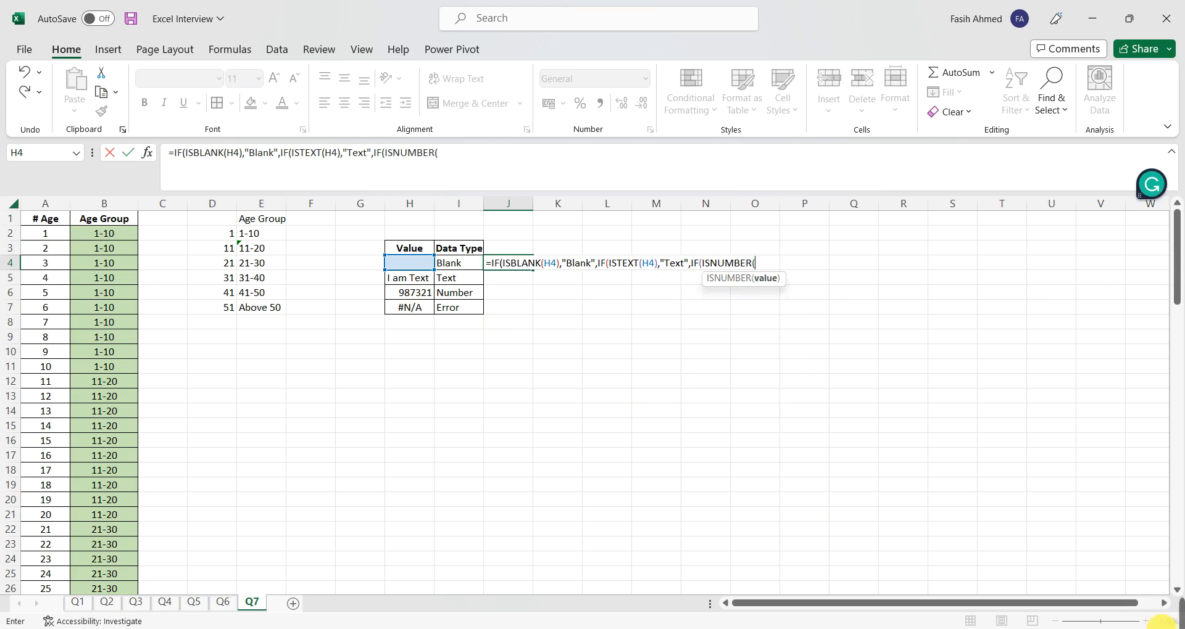
{"action": "left_click", "coordinate": [401, 263]}
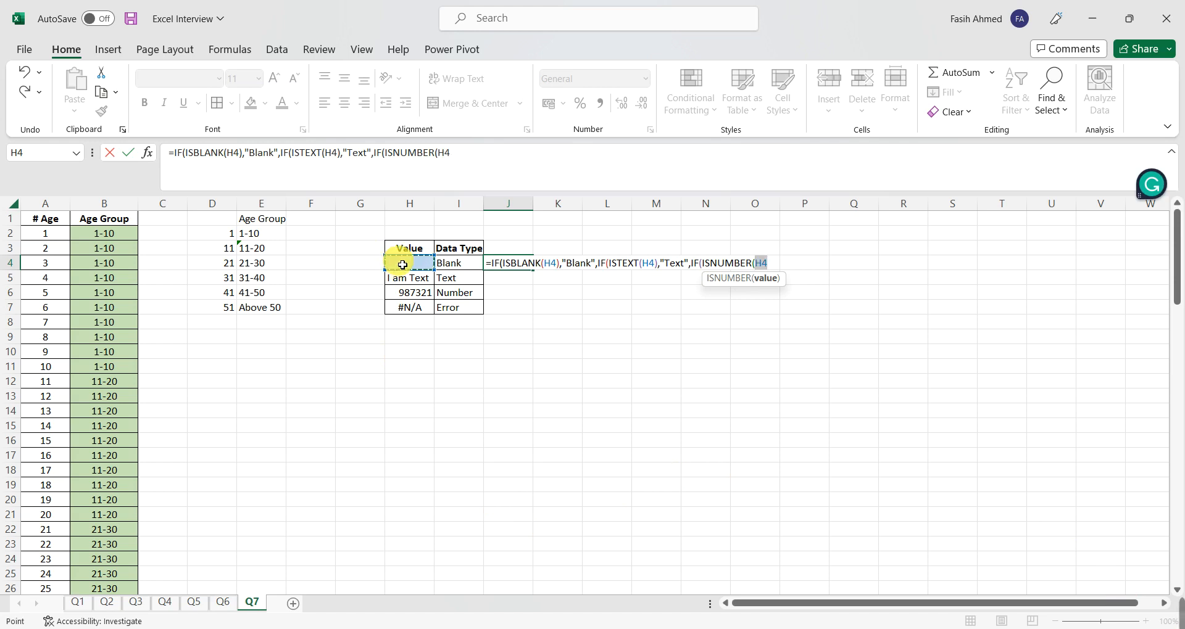
{"action": "type", "text": "),\""}
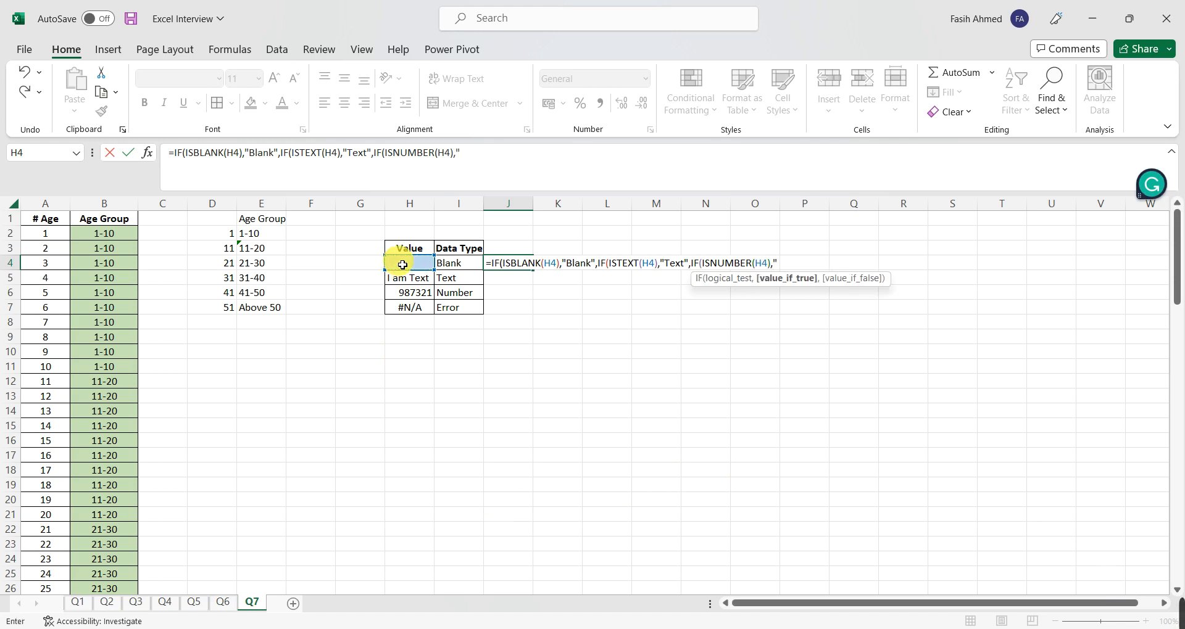
{"action": "type", "text": "Number\","}
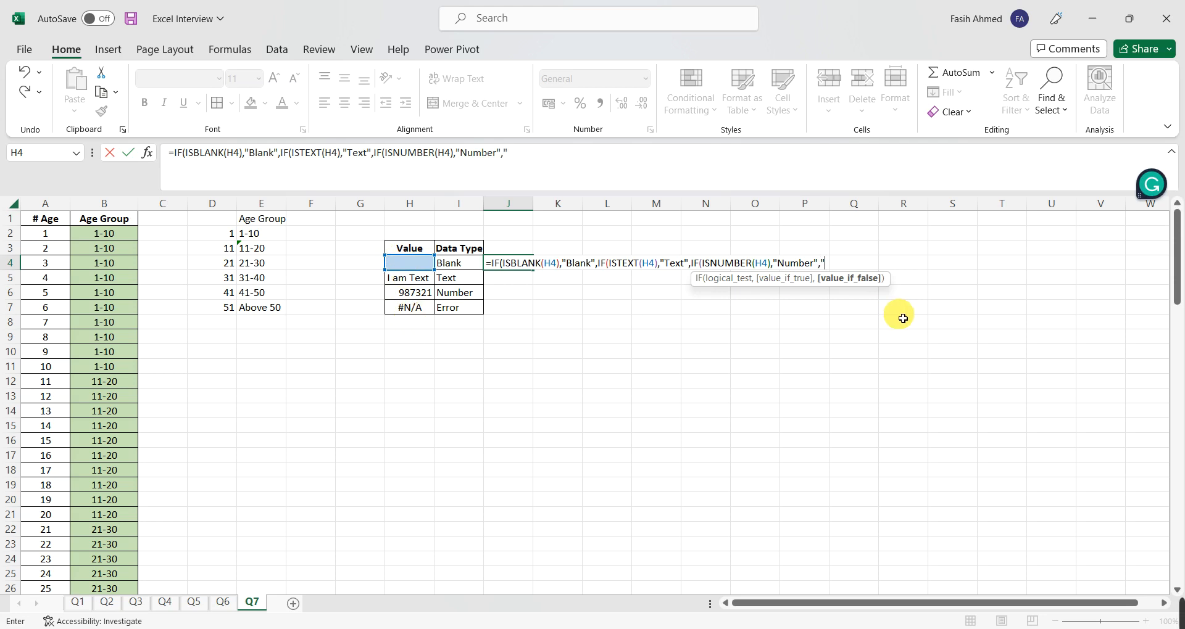
{"action": "type", "text": "Error"}
{"action": "key", "text": "BackSpace"}
{"action": "key", "text": "BackSpace"}
{"action": "key", "text": "BackSpace"}
{"action": "key", "text": "BackSpace"}
{"action": "key", "text": "BackSpace"}
{"action": "key", "text": "BackSpace"}
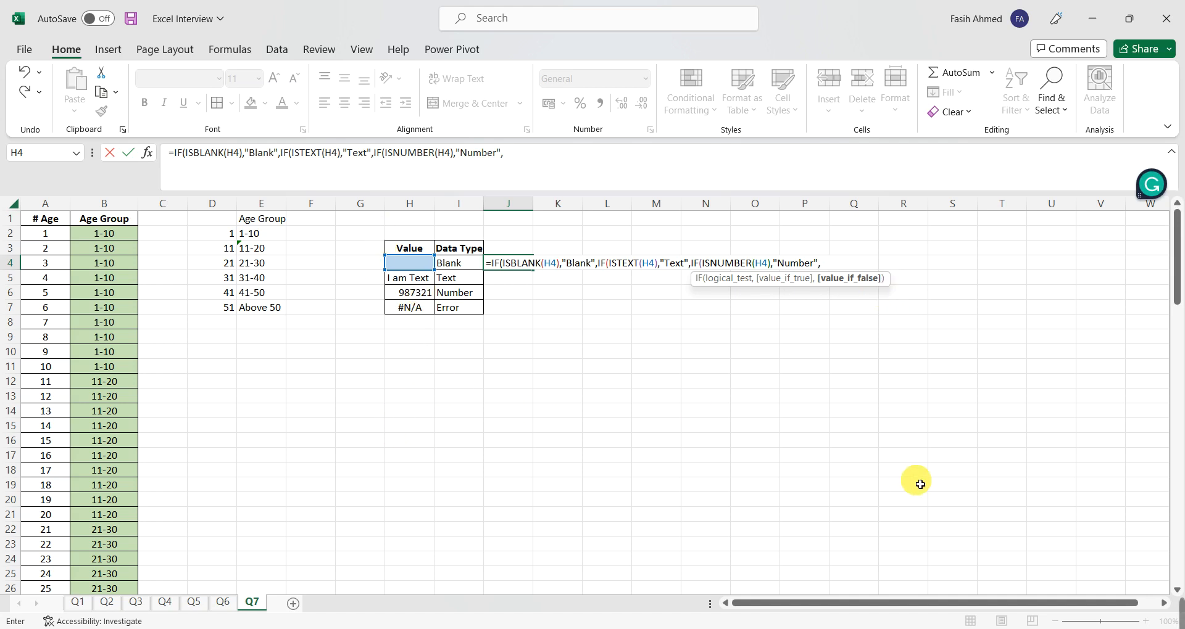
Nest a fourth IF in the J4 formula that tests ISNA(H4) and returns "Error".
{"action": "type", "text": "IF("}
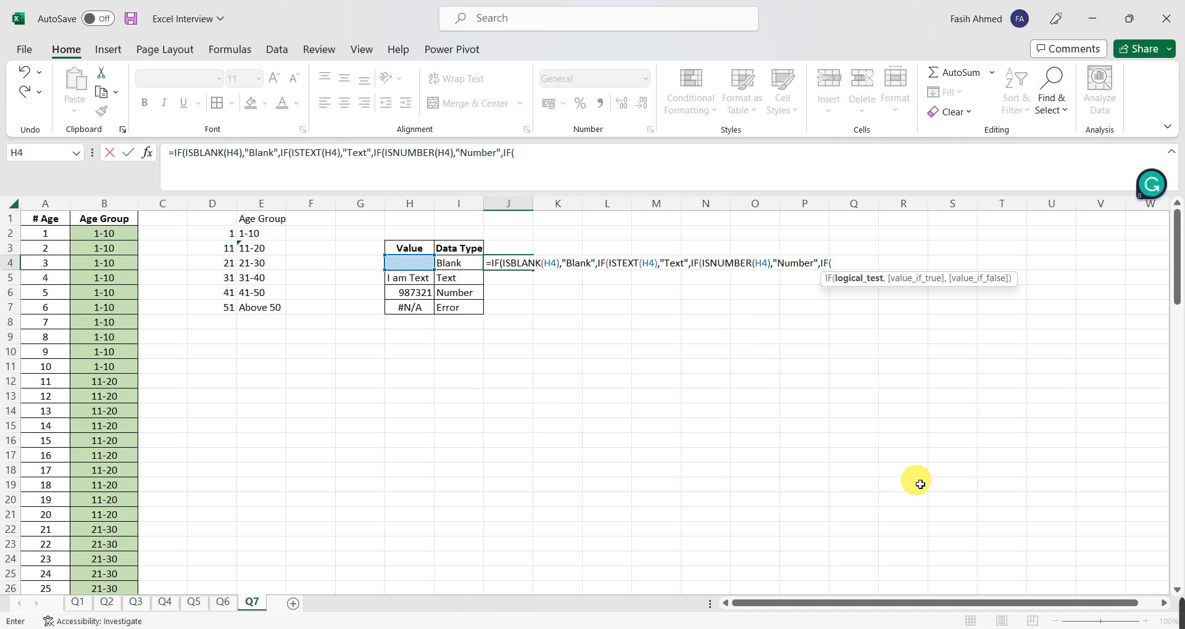
{"action": "type", "text": "iser"}
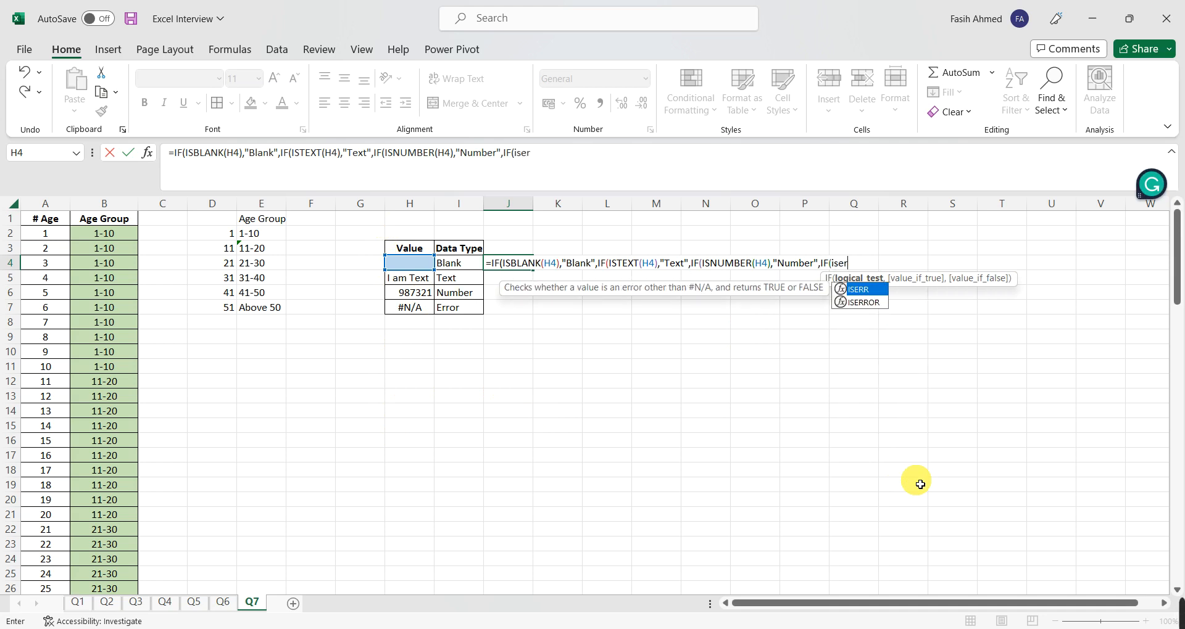
{"action": "key", "text": "BackSpace"}
{"action": "key", "text": "BackSpace"}
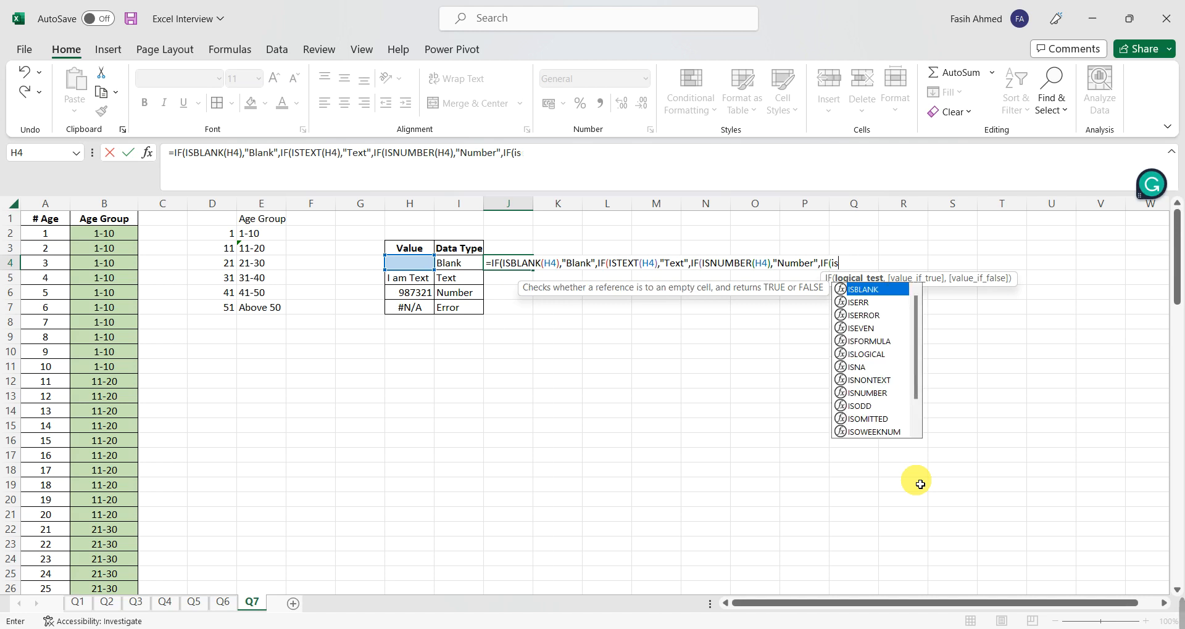
{"action": "type", "text": "na"}
{"action": "key", "text": "Tab"}
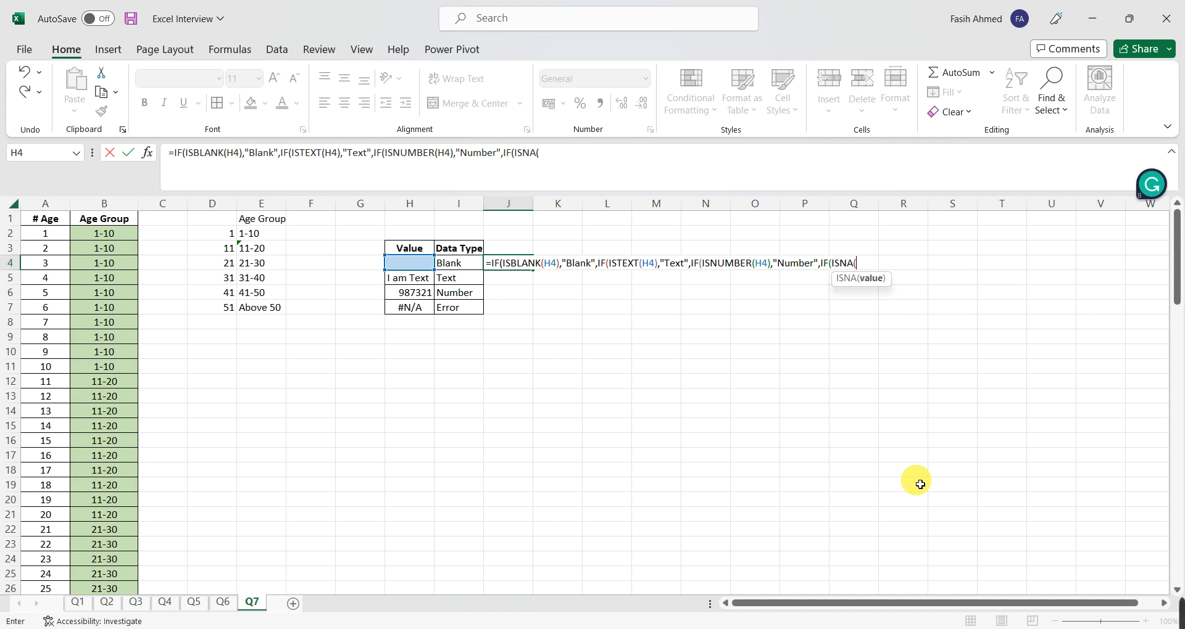
{"action": "left_click", "coordinate": [413, 265]}
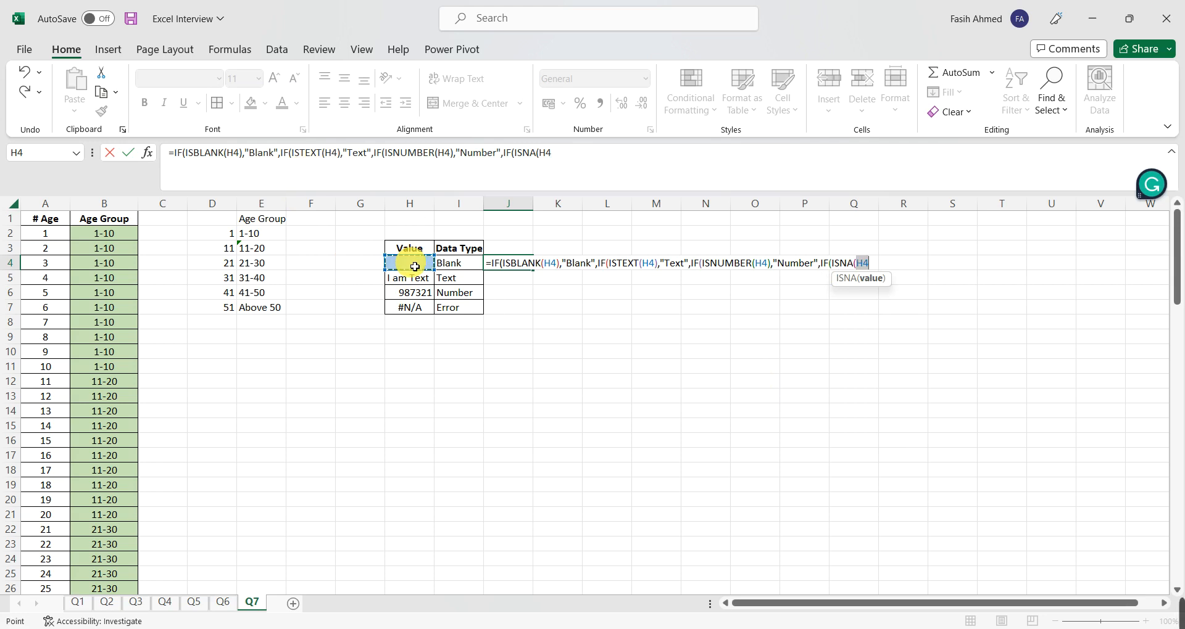
{"action": "type", "text": "),"}
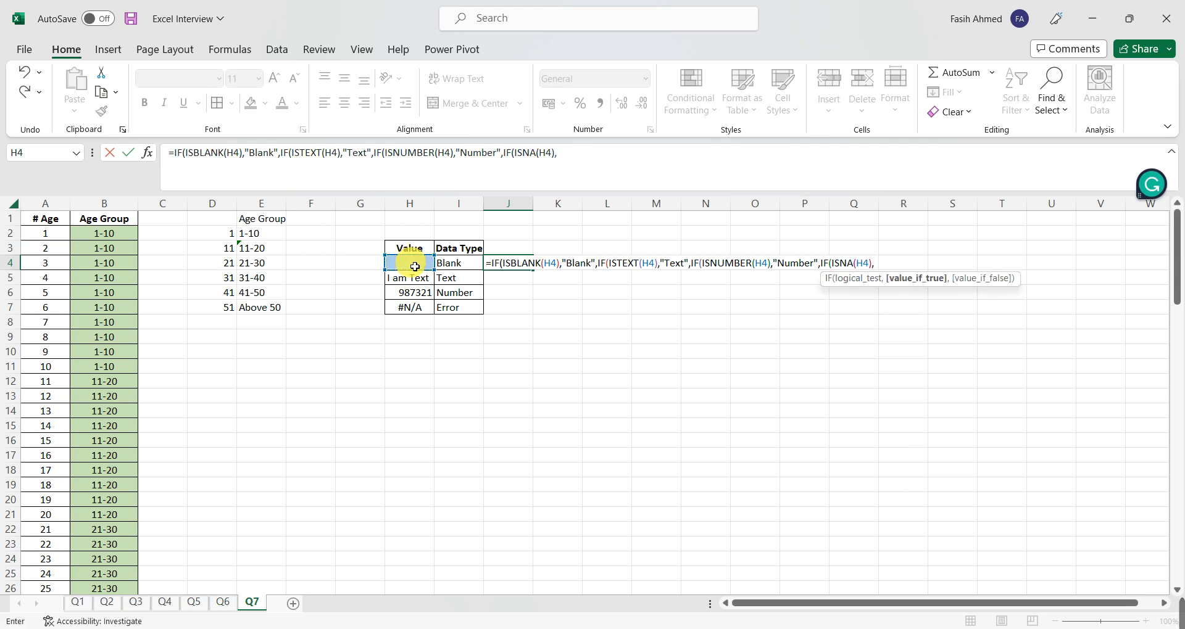
{"action": "type", "text": "\"Error\","}
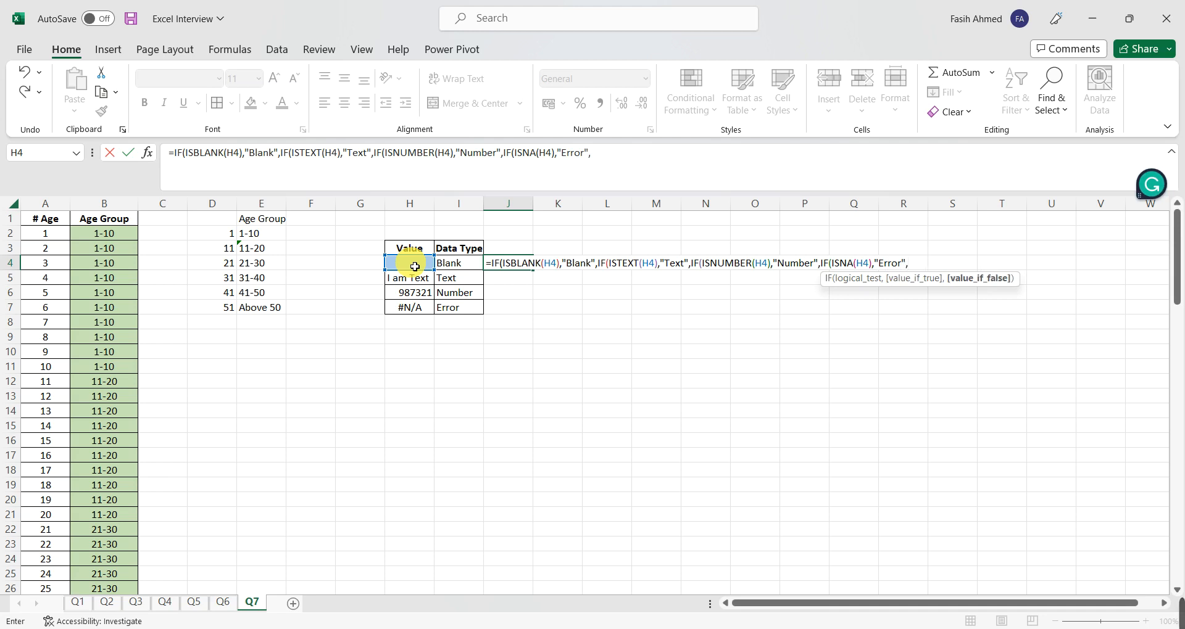
Finish the J4 formula with an empty string as the last false result, accepting the proposed closing-parenthesis correction.
{"action": "type", "text": "\"\""}
{"action": "key", "text": "Return"}
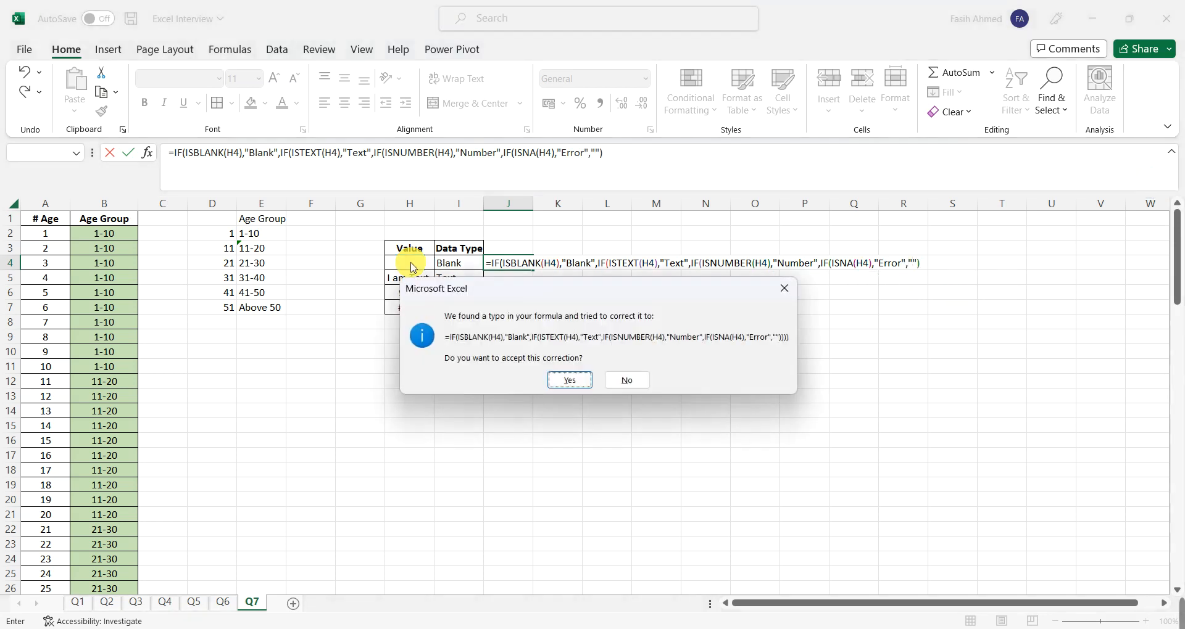
{"action": "key", "text": "Return"}
Fill the nested IF formula from J4 down through J7.
{"action": "key", "text": "shift+Down"}
{"action": "key", "text": "shift+Down"}
{"action": "key", "text": "shift+Down"}
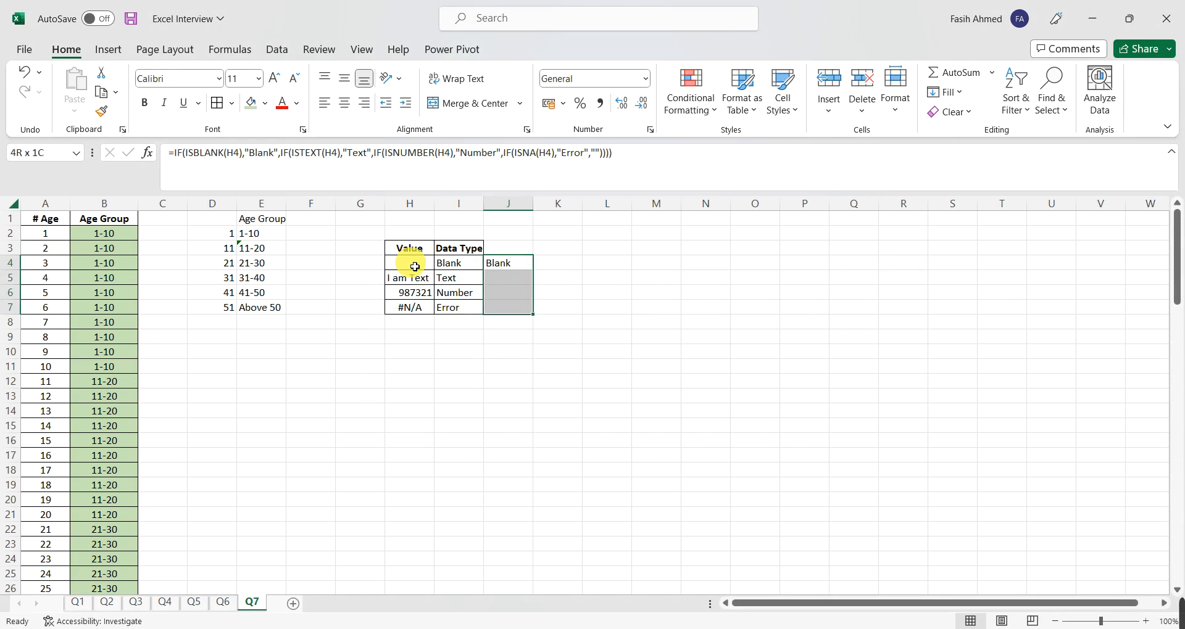
{"action": "key", "text": "ctrl+d"}
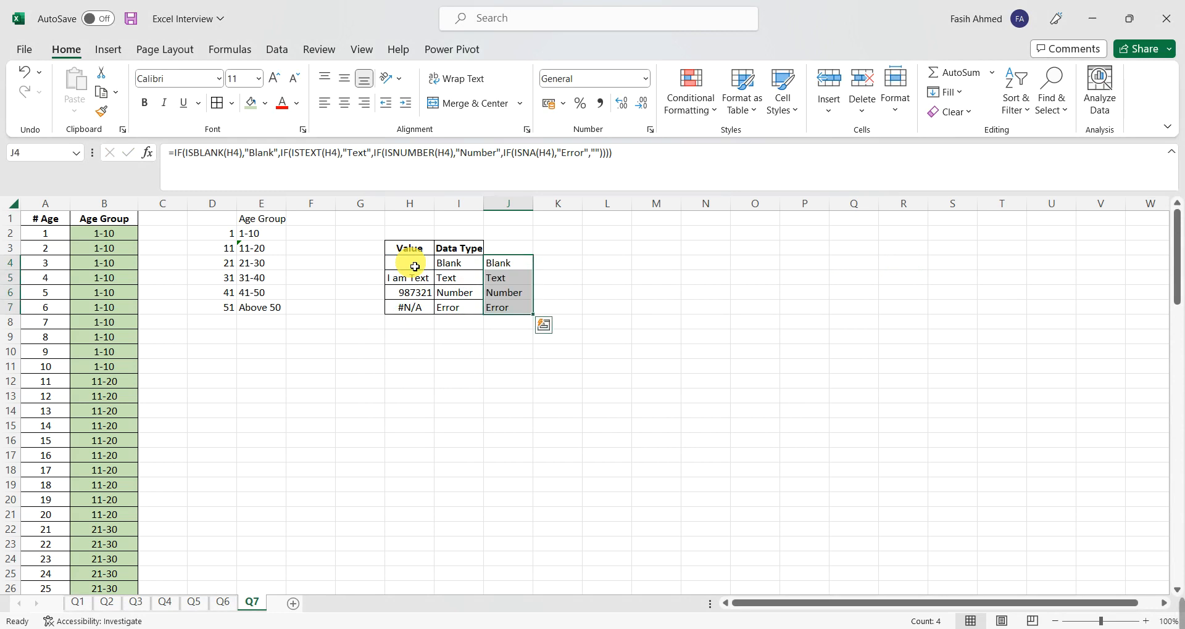
{"action": "left_click_drag", "start_coordinate": [517, 263], "coordinate": [524, 314]}
Enter the test text "fghfdsjkfh" in H8 below the value list.
{"action": "left_click", "coordinate": [409, 322]}
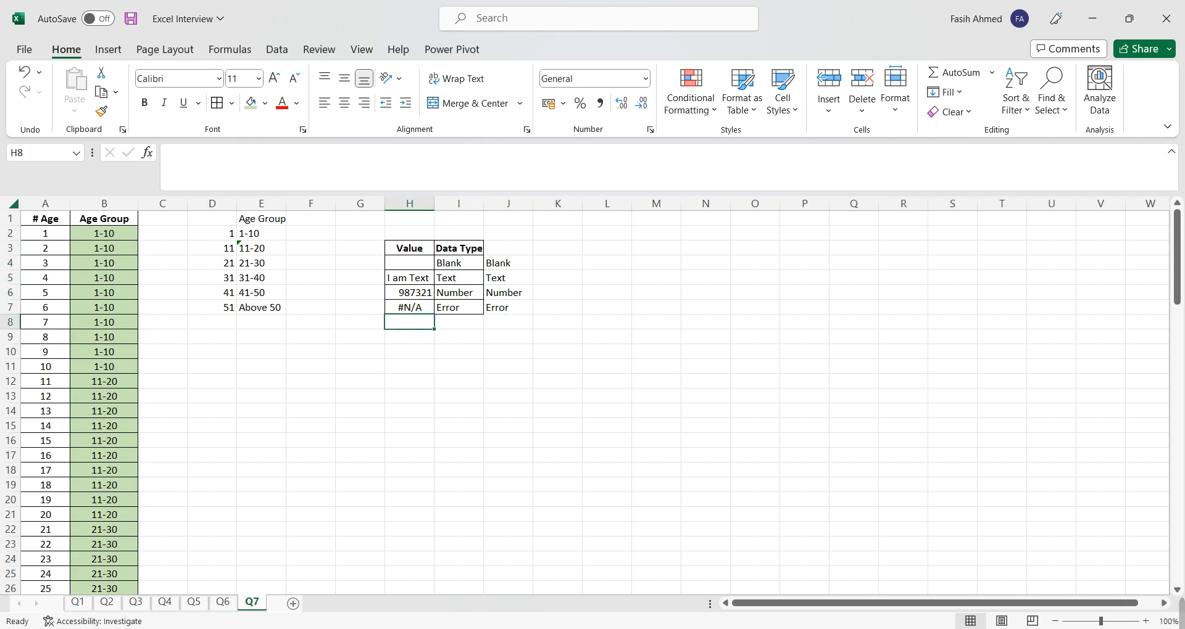
{"action": "type", "text": "fghfdsjkfh"}
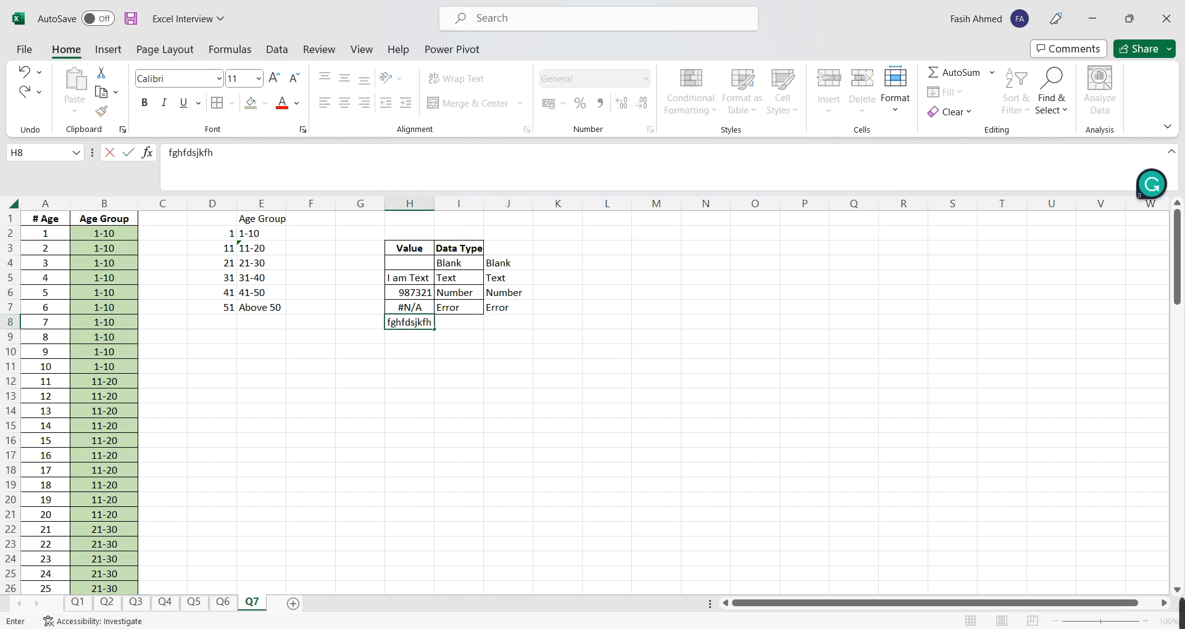
{"action": "key", "text": "Return"}
Fill the data type formula from J7 down into J8.
{"action": "key", "text": "Up"}
{"action": "key", "text": "Right"}
{"action": "key", "text": "Right"}
{"action": "key", "text": "shift+Up"}
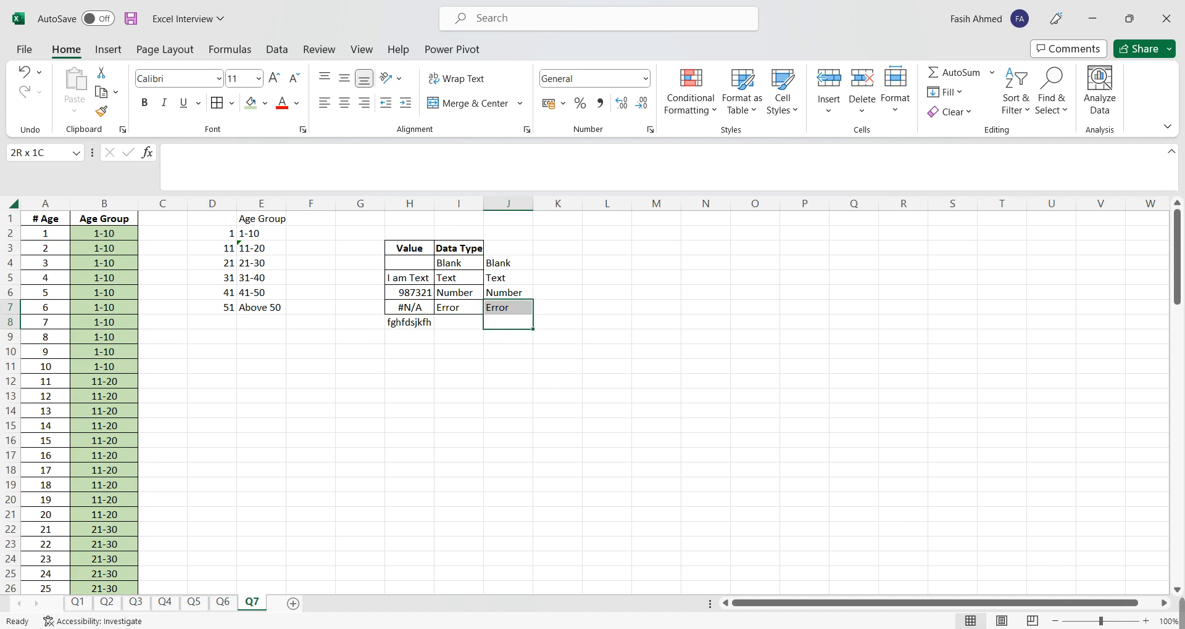
{"action": "key", "text": "ctrl+d"}
{"action": "key", "text": "shift+Down"}
Append 1525 to the test text in H8 to check a mixed text and number entry.
{"action": "key", "text": "Left"}
{"action": "key", "text": "Left"}
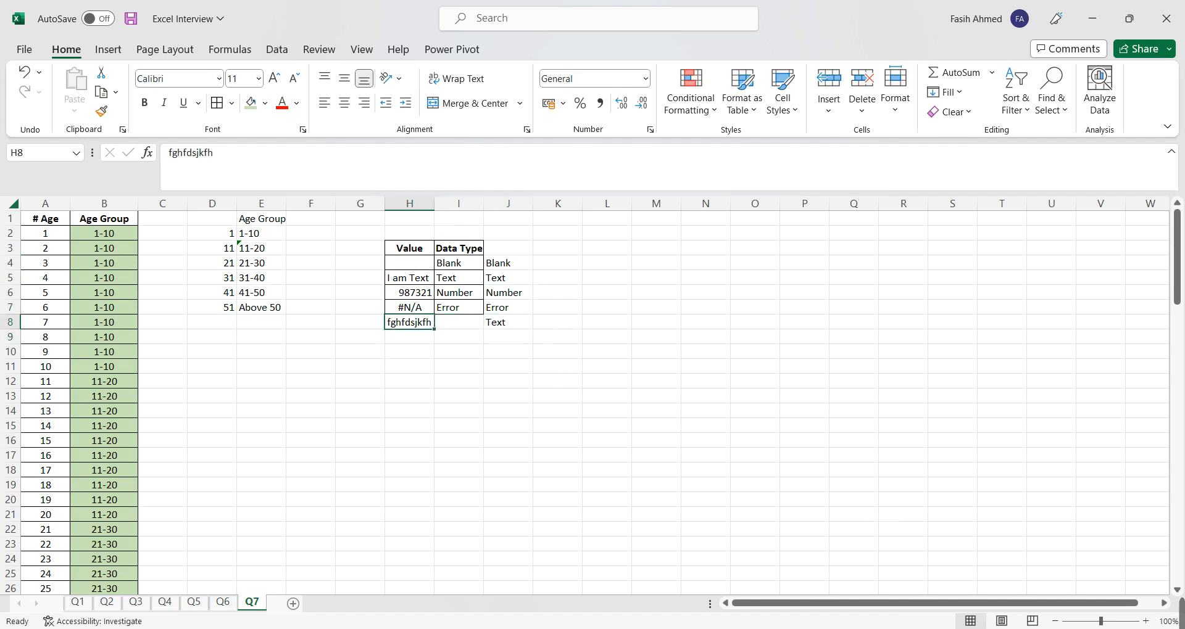
{"action": "key", "text": "F2"}
{"action": "type", "text": "1525"}
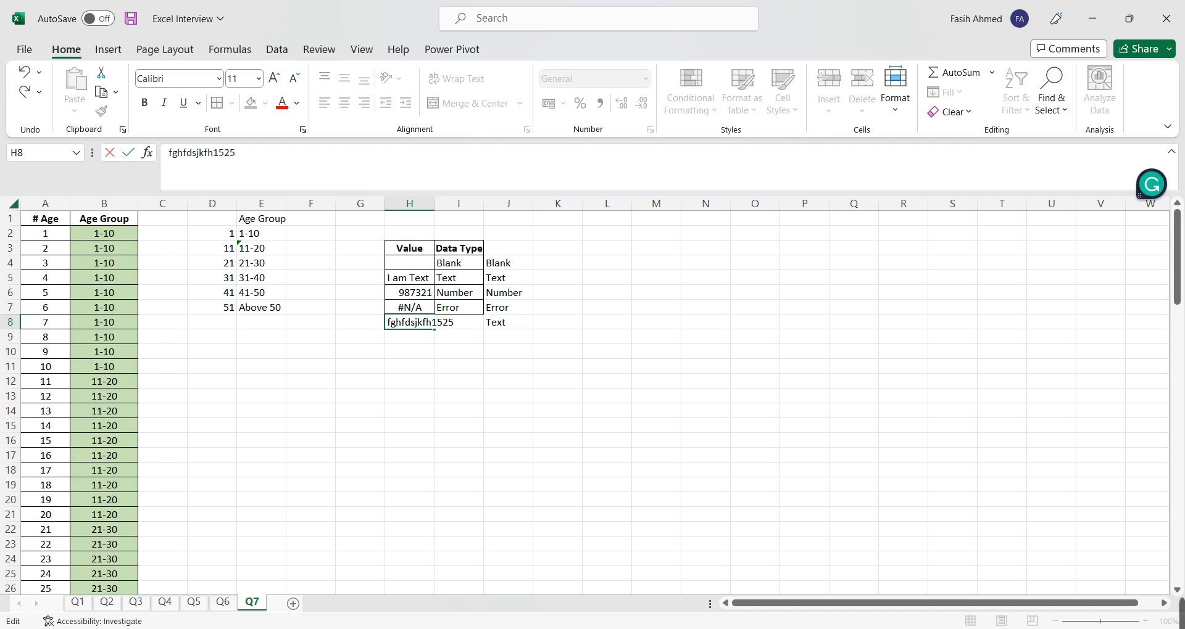
{"action": "key", "text": "Return"}
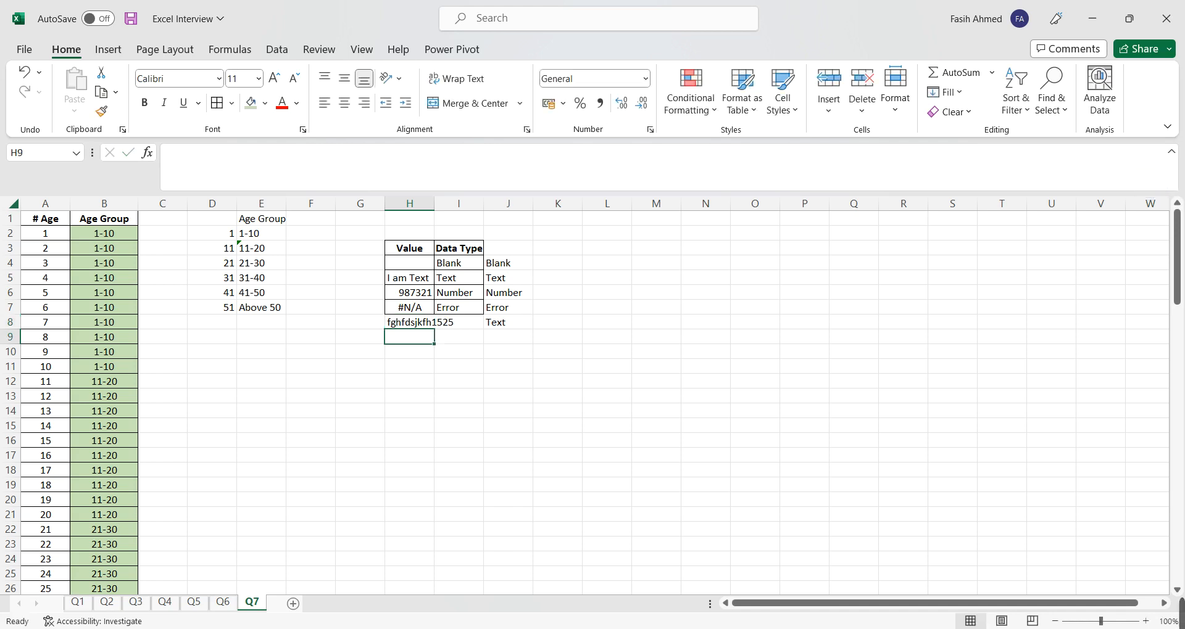
Replace the test entry in H8 with the number 9873.
{"action": "key", "text": "Up"}
{"action": "type", "text": "9873"}
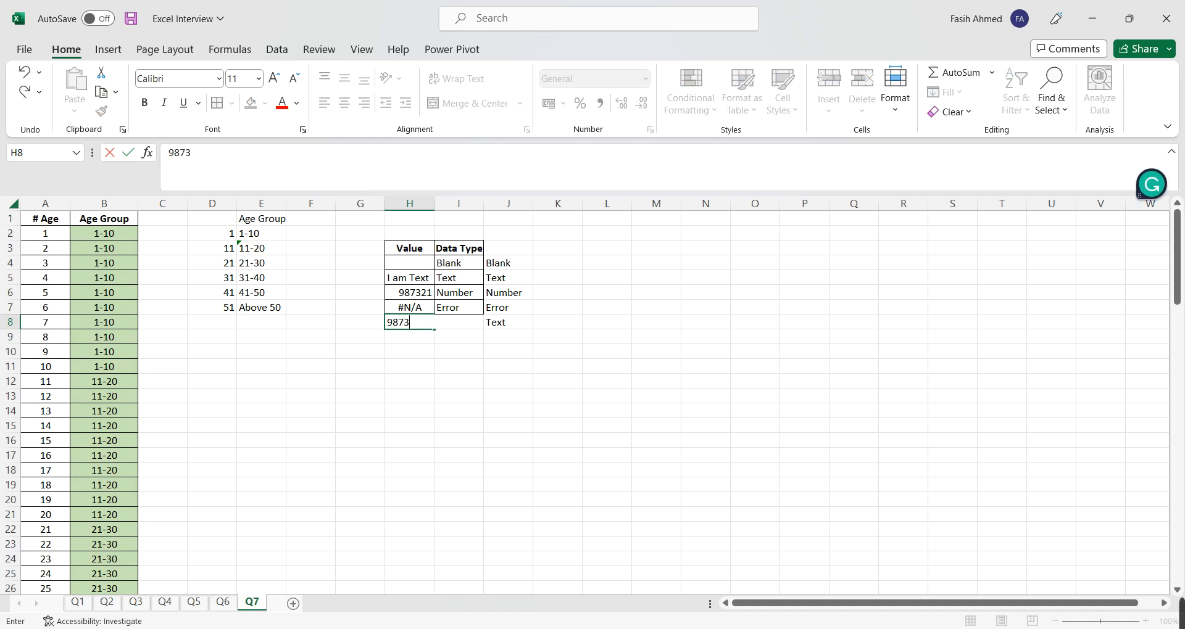
{"action": "key", "text": "Return"}
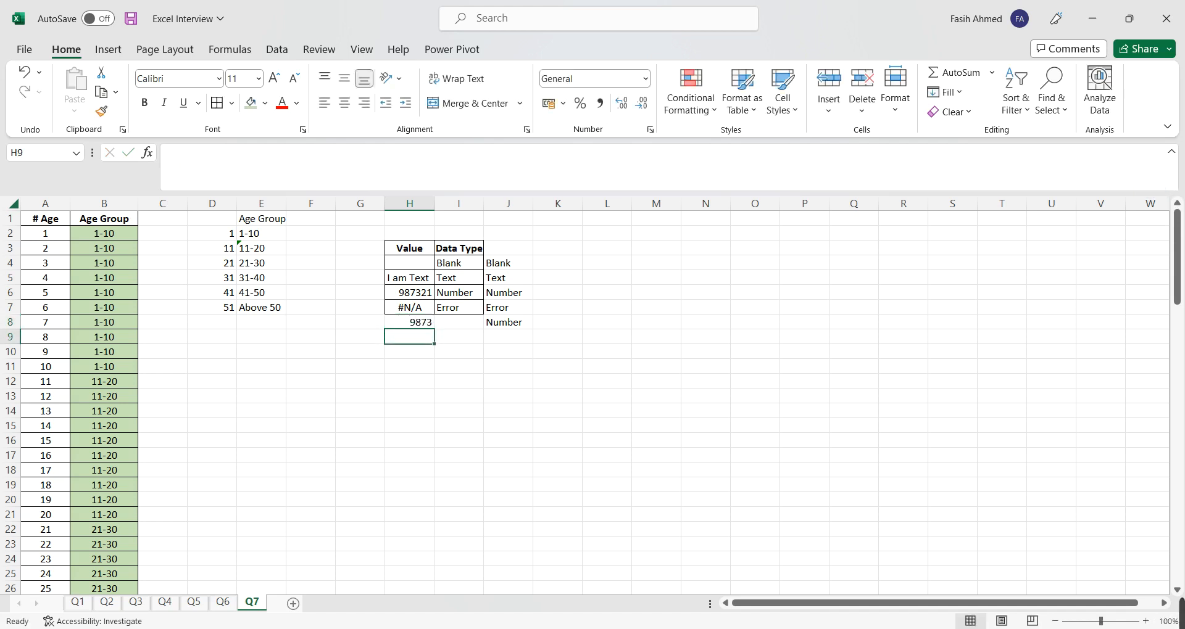
Test the J8 formula by entering #N/A in H8 and clearing that cell again.
{"action": "key", "text": "Up"}
{"action": "type", "text": "#"}
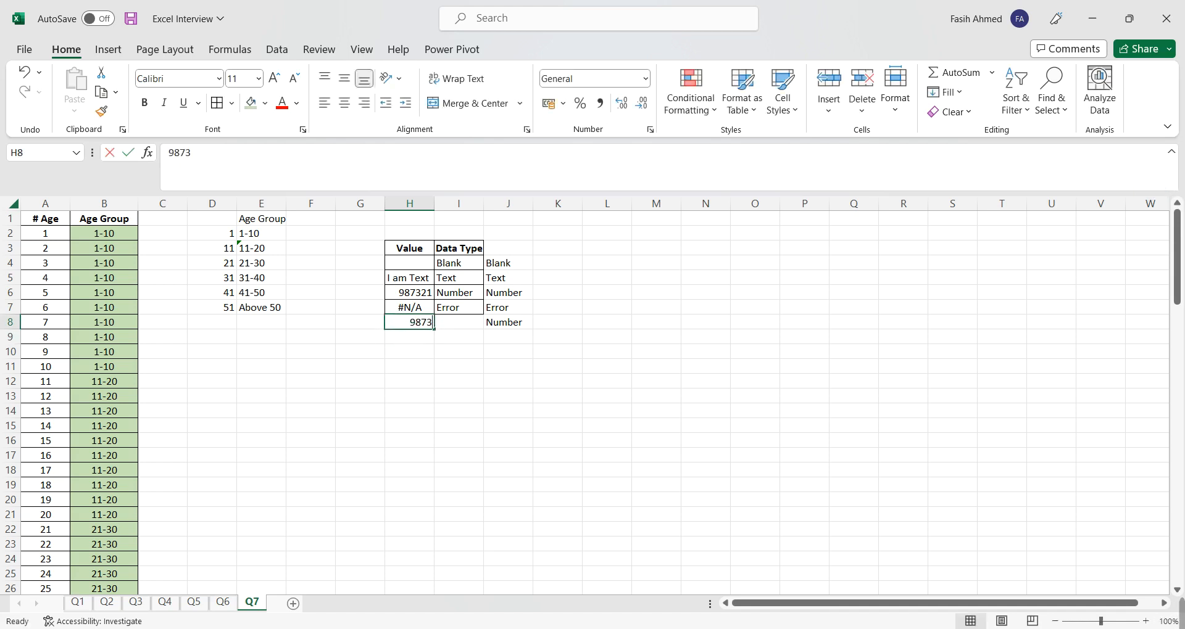
{"action": "type", "text": "N/A"}
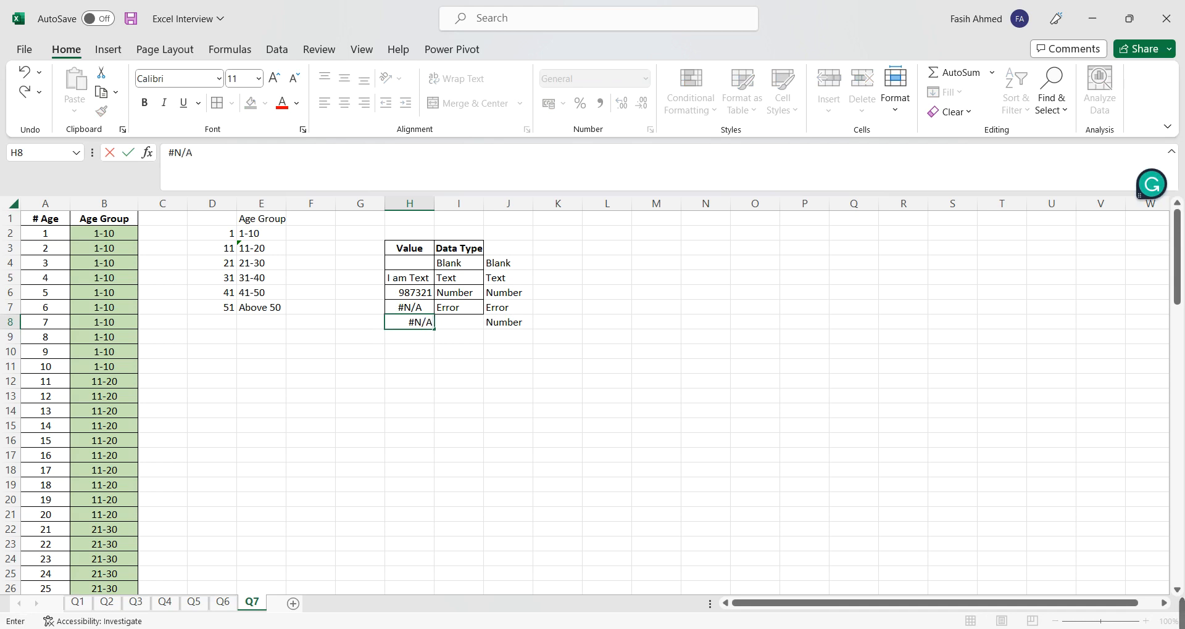
{"action": "key", "text": "Return"}
{"action": "key", "text": "Up"}
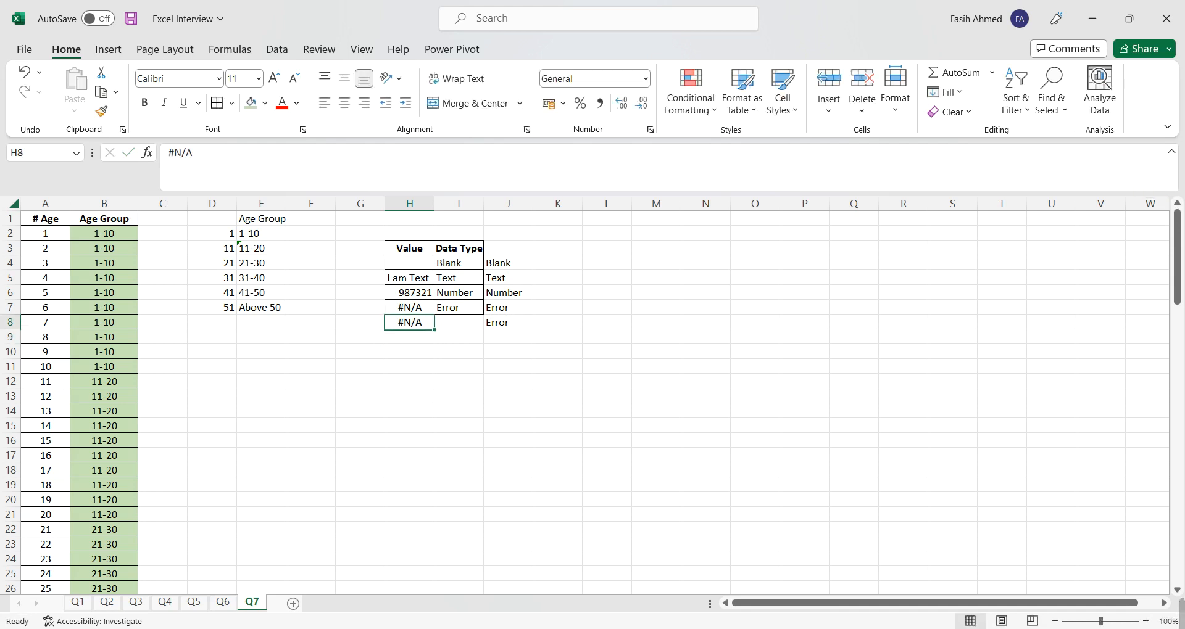
{"action": "key", "text": "Delete"}
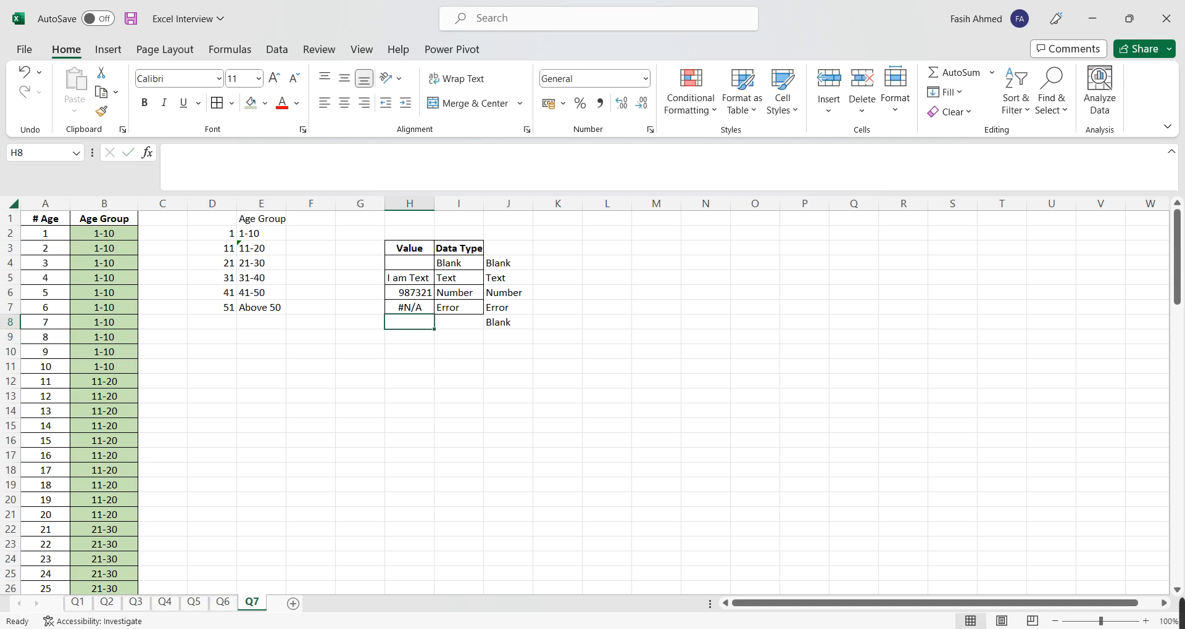